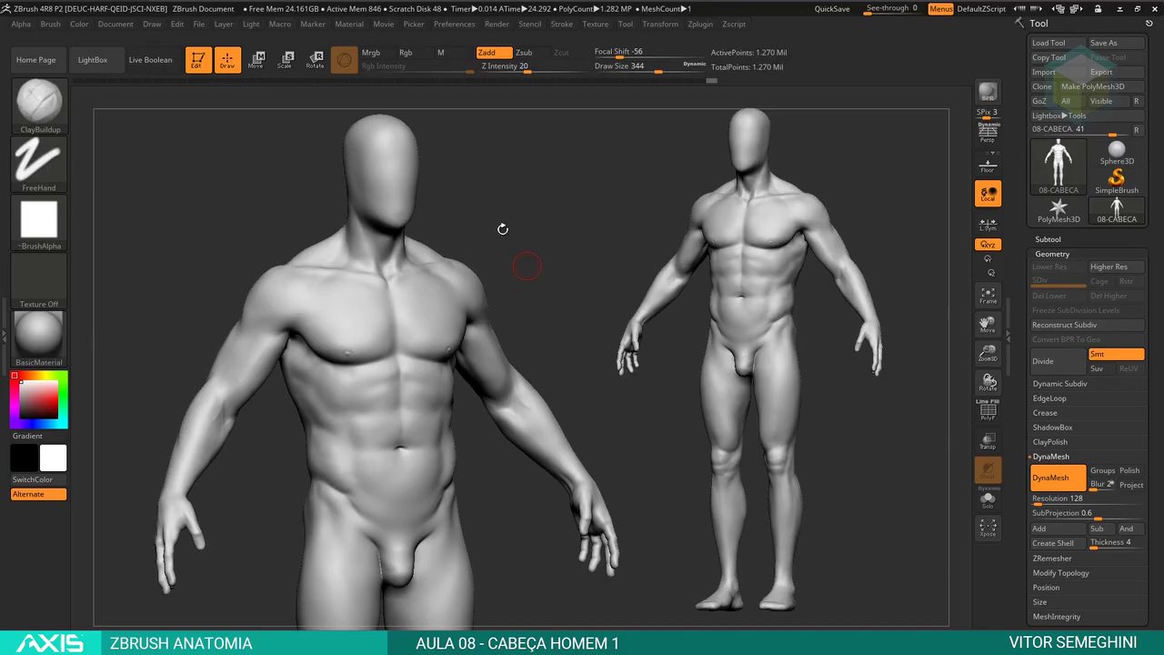
Step: Switch from ZBrush to the browser showing the Pinterest Face Male board
{"action": "key", "text": "alt+Tab"}
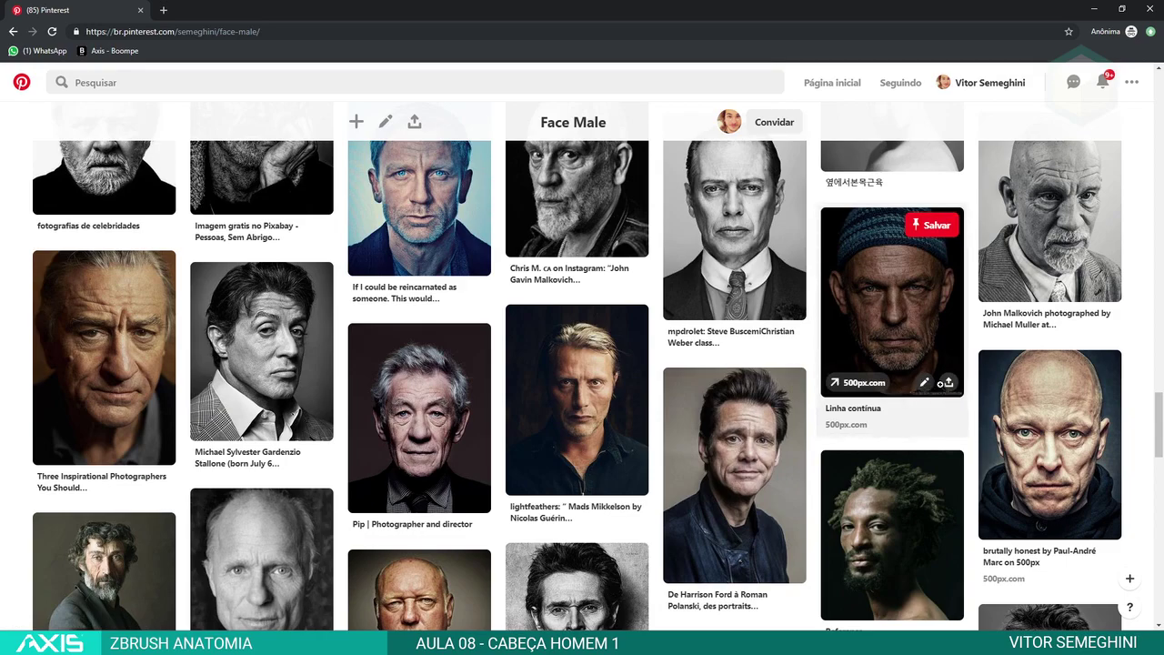
Step: Scroll the Face Male board and open the Chapter 18 pin of the bald man with chin on fist
{"action": "scroll", "coordinate": [939, 383], "scroll_direction": "up", "scroll_amount": 1}
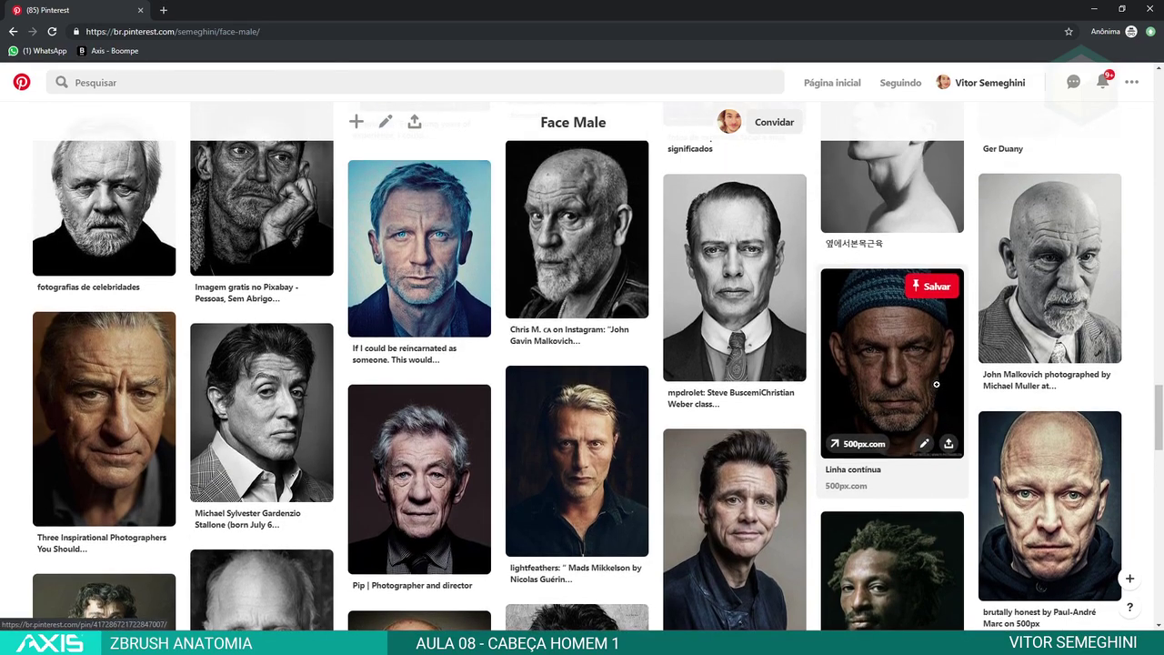
{"action": "scroll", "coordinate": [936, 384], "scroll_direction": "up", "scroll_amount": 1}
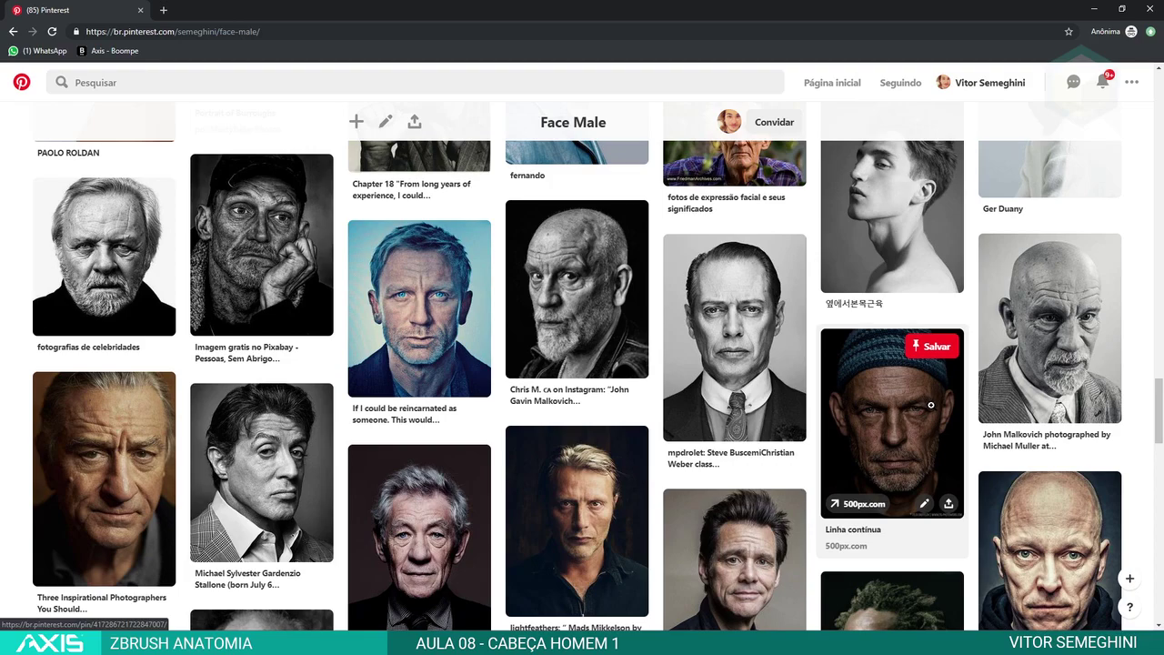
{"action": "scroll", "coordinate": [693, 345], "scroll_direction": "up", "scroll_amount": 3}
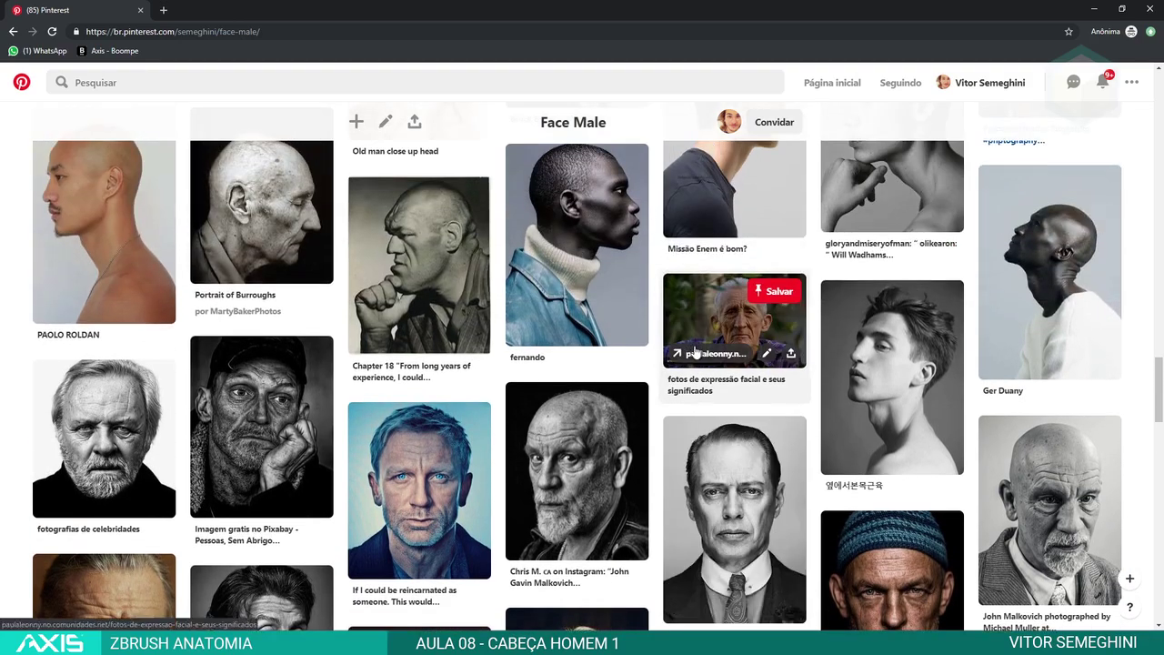
{"action": "scroll", "coordinate": [692, 345], "scroll_direction": "up", "scroll_amount": 2}
{"action": "scroll", "coordinate": [693, 343], "scroll_direction": "up", "scroll_amount": 3}
{"action": "scroll", "coordinate": [693, 341], "scroll_direction": "up", "scroll_amount": 2}
{"action": "scroll", "coordinate": [693, 341], "scroll_direction": "down", "scroll_amount": 1}
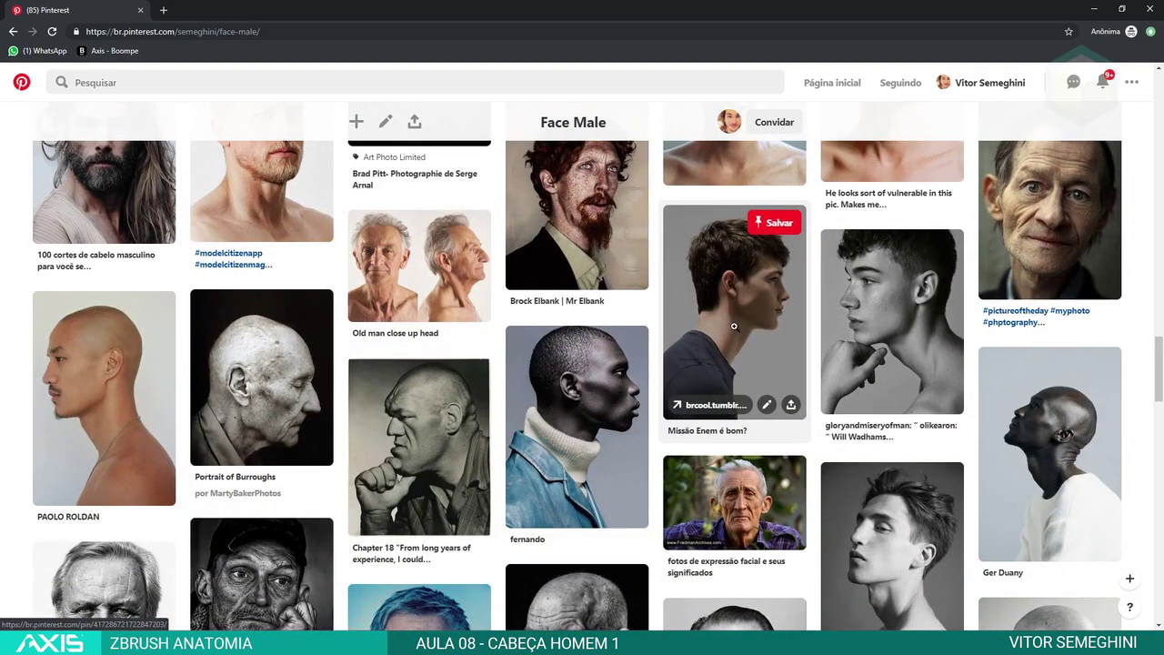
{"action": "scroll", "coordinate": [727, 327], "scroll_direction": "down", "scroll_amount": 1}
{"action": "left_click", "coordinate": [446, 320]}
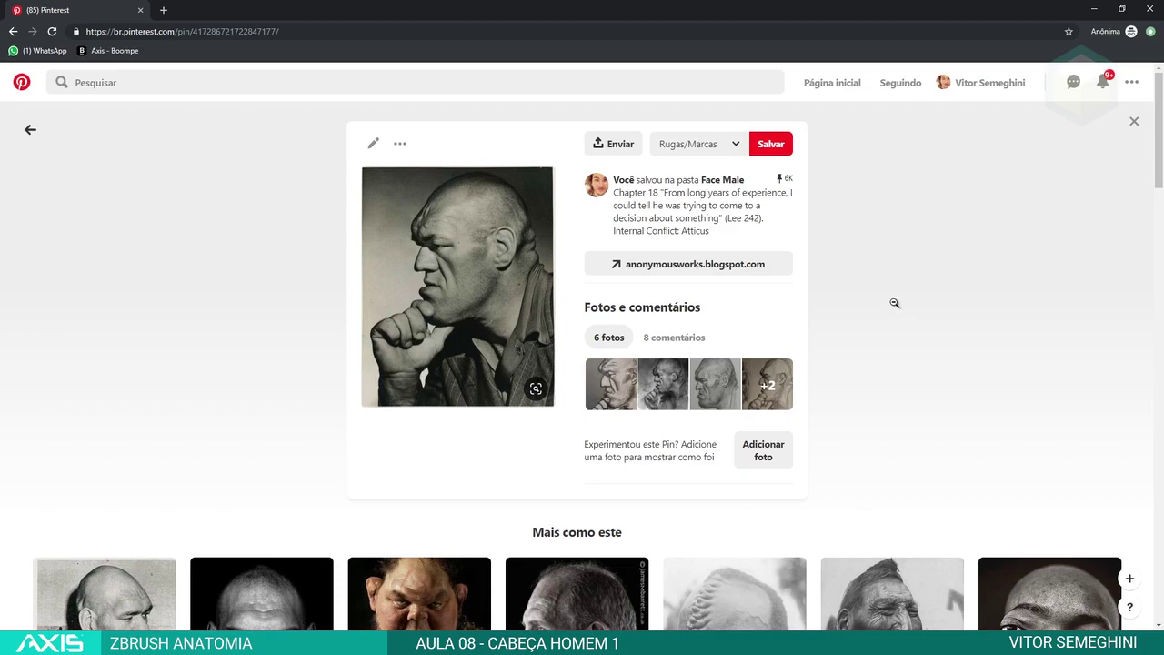
Step: Open the related Super Drawing Poses side-view pin from Mais como este
{"action": "scroll", "coordinate": [893, 300], "scroll_direction": "down", "scroll_amount": 1}
{"action": "scroll", "coordinate": [886, 296], "scroll_direction": "down", "scroll_amount": 2}
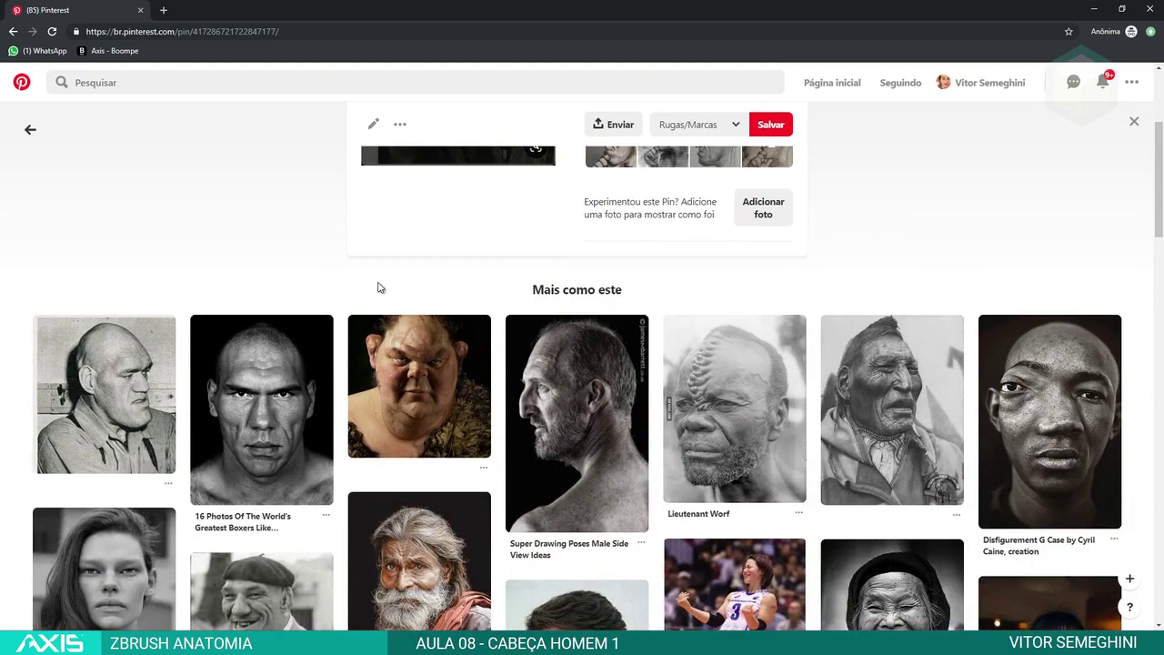
{"action": "left_click", "coordinate": [576, 448]}
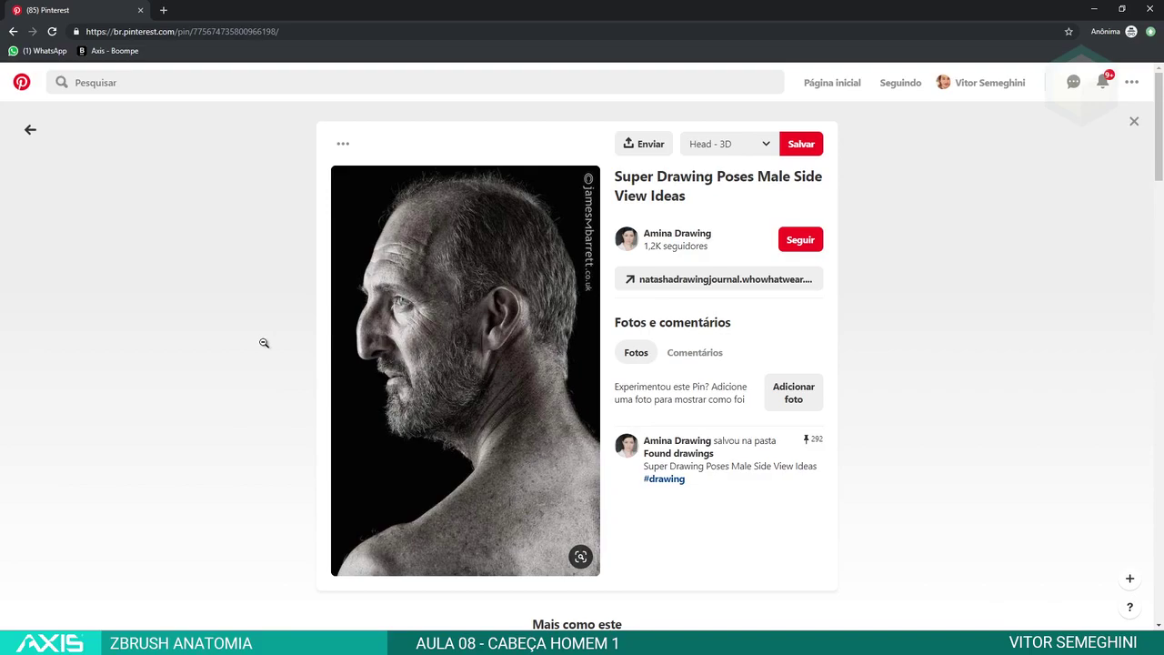
Step: Go back through the hand-on-chin pin to the Face Male board
{"action": "left_click", "coordinate": [11, 36]}
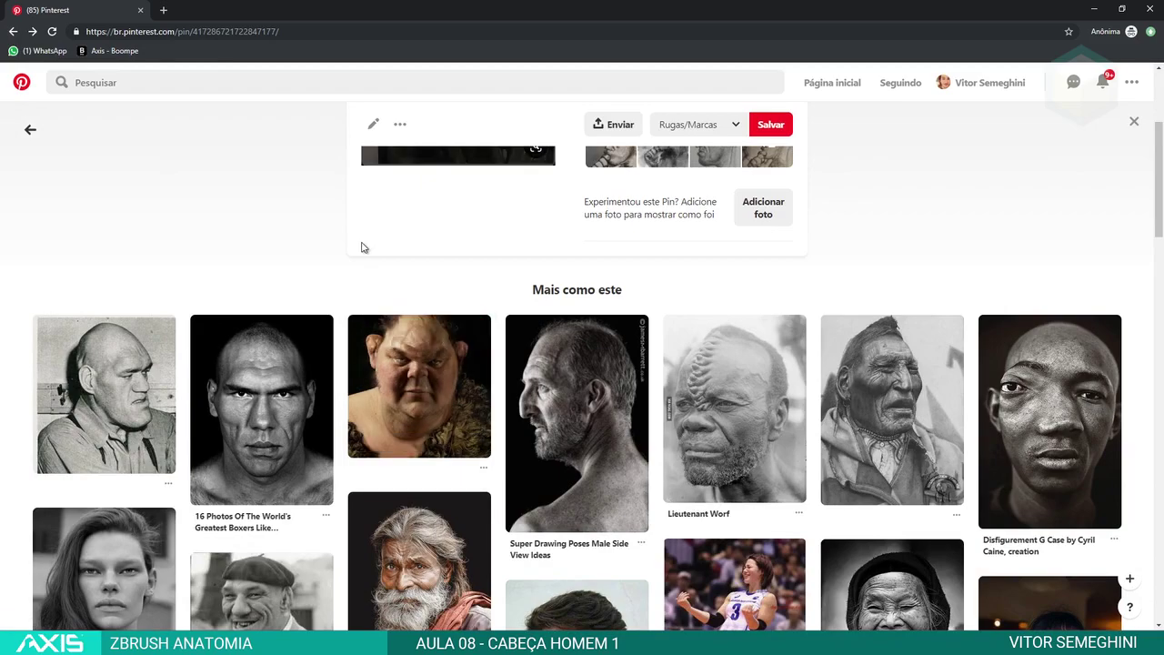
{"action": "scroll", "coordinate": [429, 290], "scroll_direction": "up", "scroll_amount": 5}
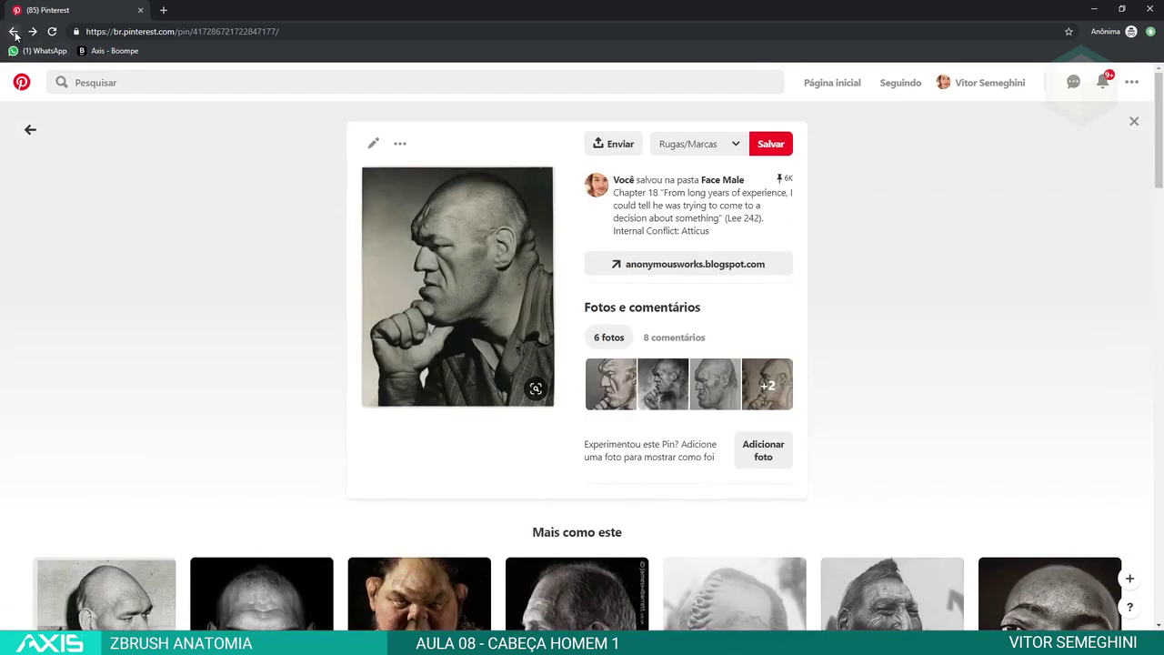
{"action": "left_click", "coordinate": [12, 31]}
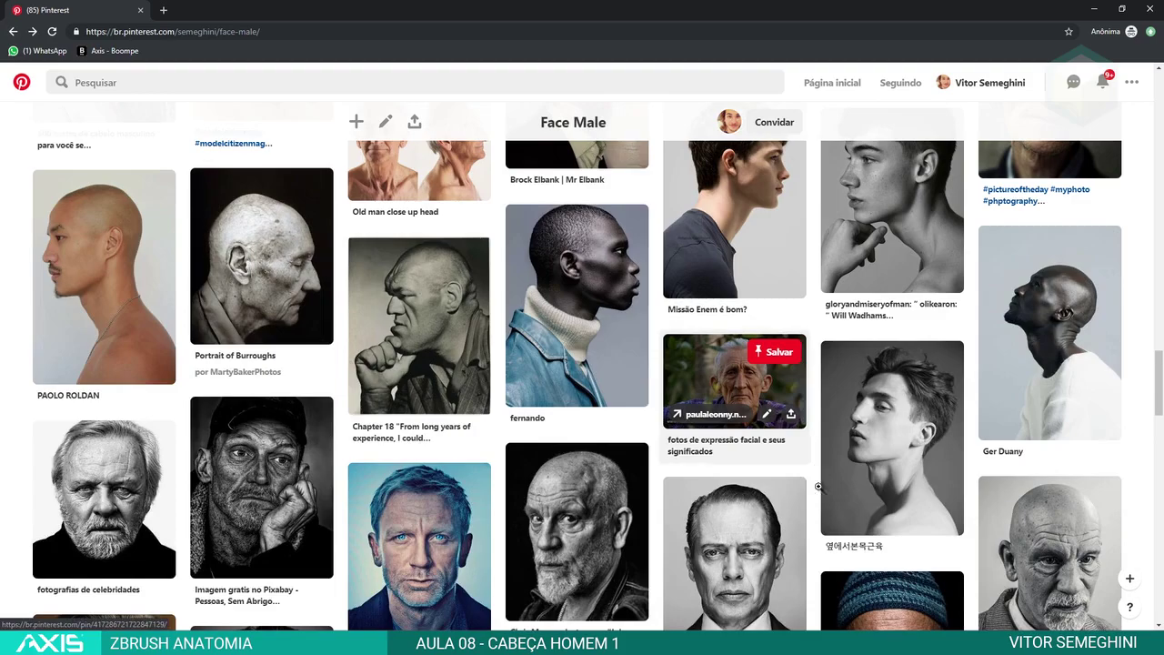
{"action": "scroll", "coordinate": [804, 472], "scroll_direction": "up", "scroll_amount": 2}
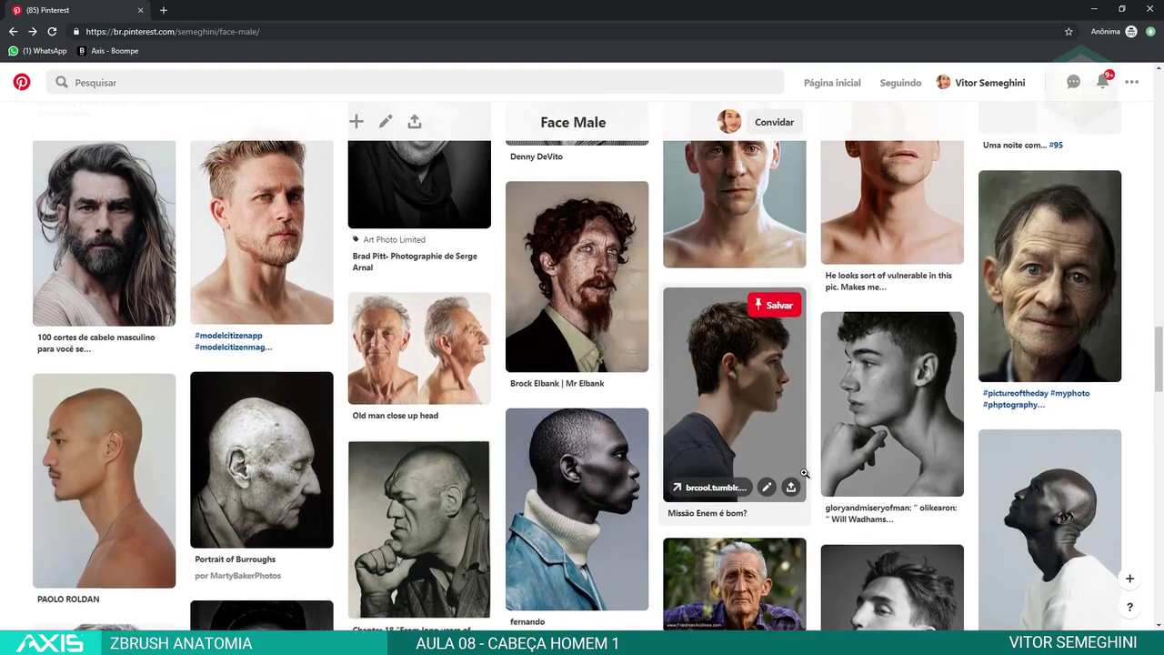
Step: Glance at the Mr Elbank pin, then scroll the board toward the frontal short-haired man's portrait
{"action": "left_click", "coordinate": [609, 409]}
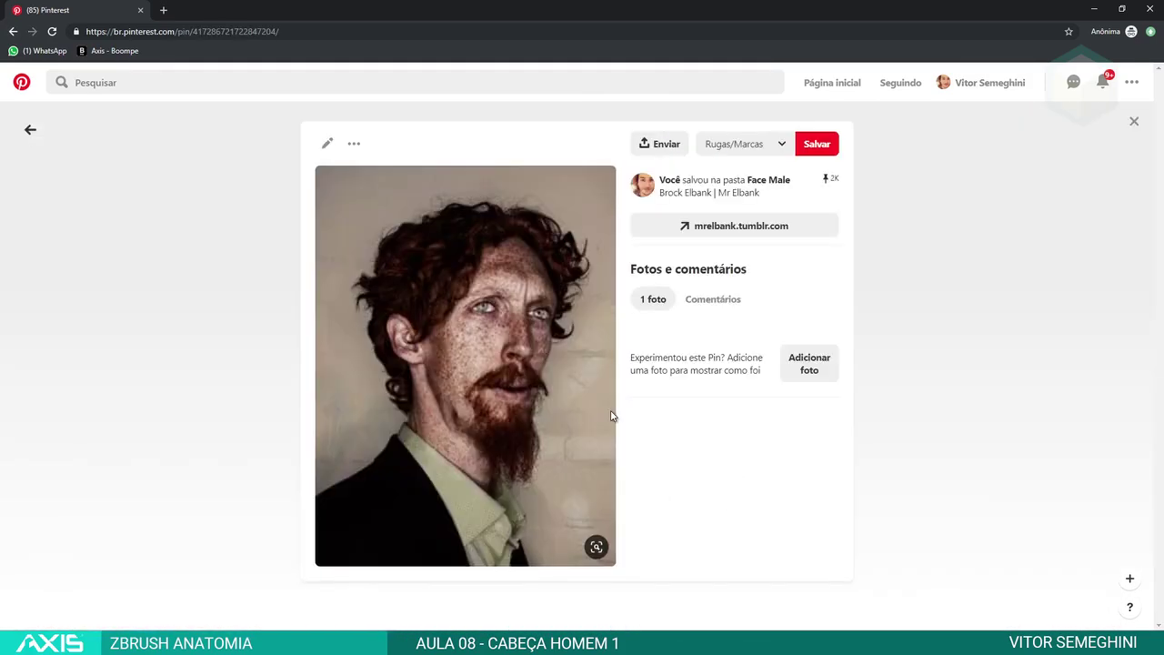
{"action": "left_click", "coordinate": [860, 549]}
{"action": "scroll", "coordinate": [718, 356], "scroll_direction": "up", "scroll_amount": 2}
{"action": "scroll", "coordinate": [718, 356], "scroll_direction": "up", "scroll_amount": 1}
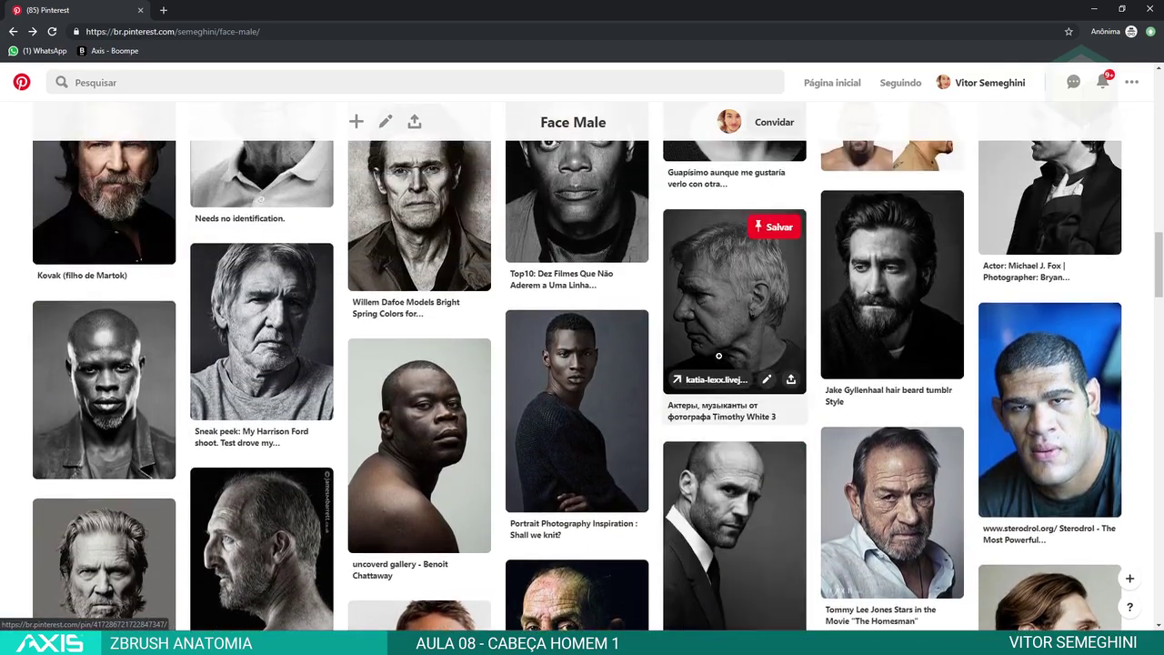
{"action": "scroll", "coordinate": [718, 356], "scroll_direction": "up", "scroll_amount": 1}
{"action": "scroll", "coordinate": [718, 355], "scroll_direction": "up", "scroll_amount": 1}
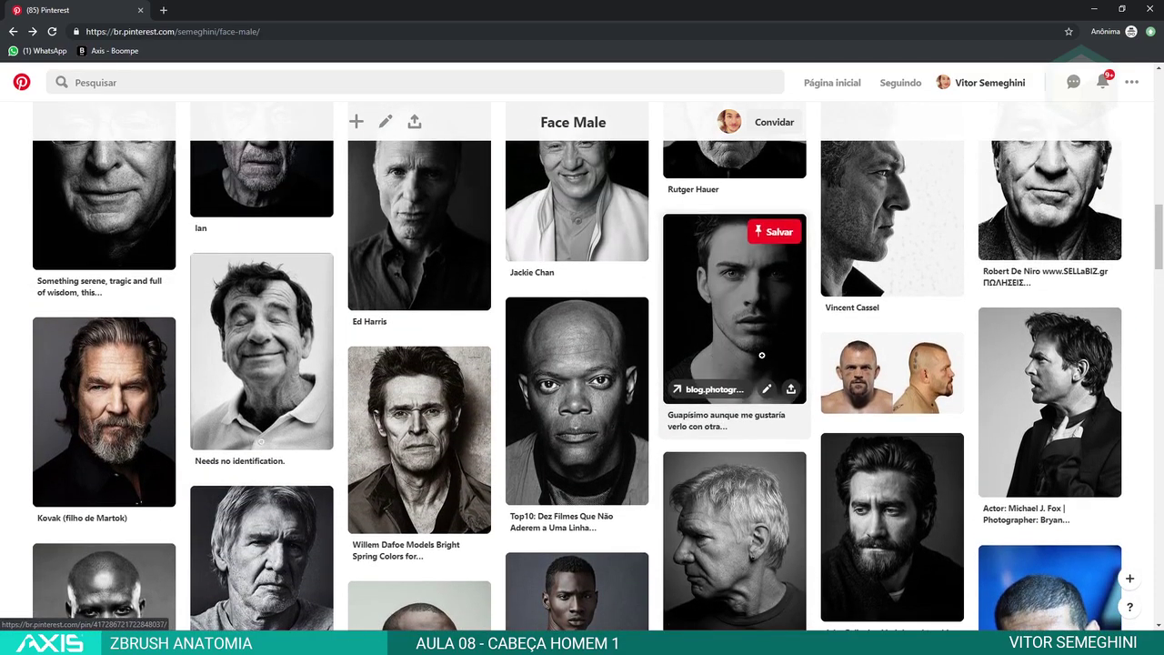
{"action": "scroll", "coordinate": [762, 355], "scroll_direction": "up", "scroll_amount": 1}
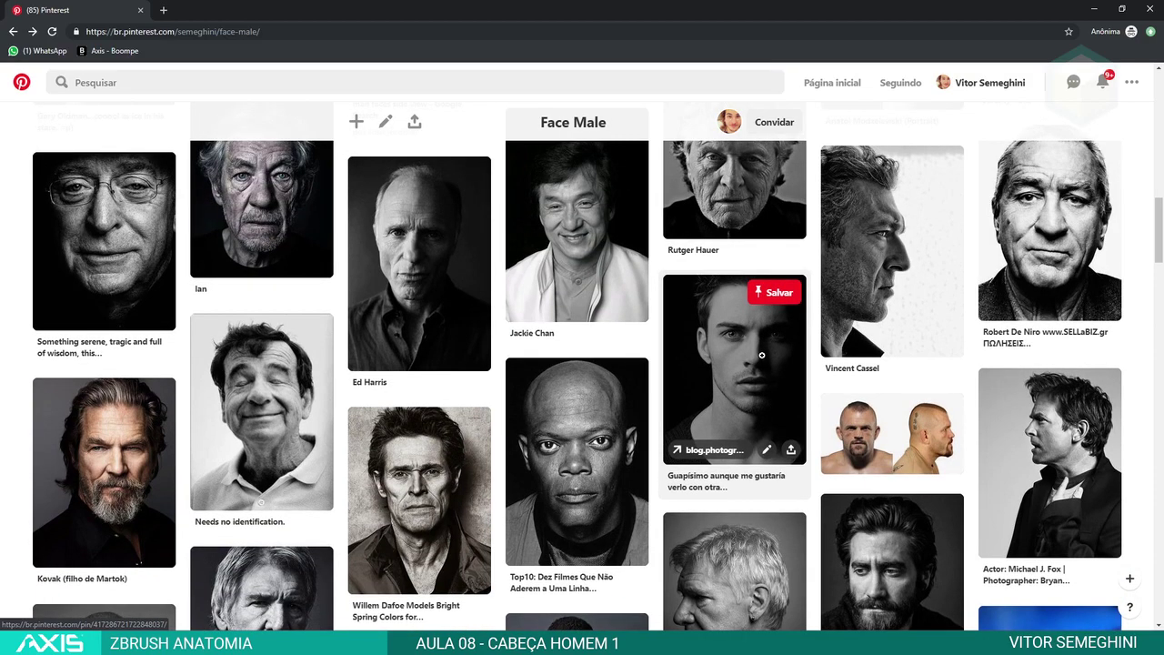
{"action": "scroll", "coordinate": [761, 354], "scroll_direction": "up", "scroll_amount": 2}
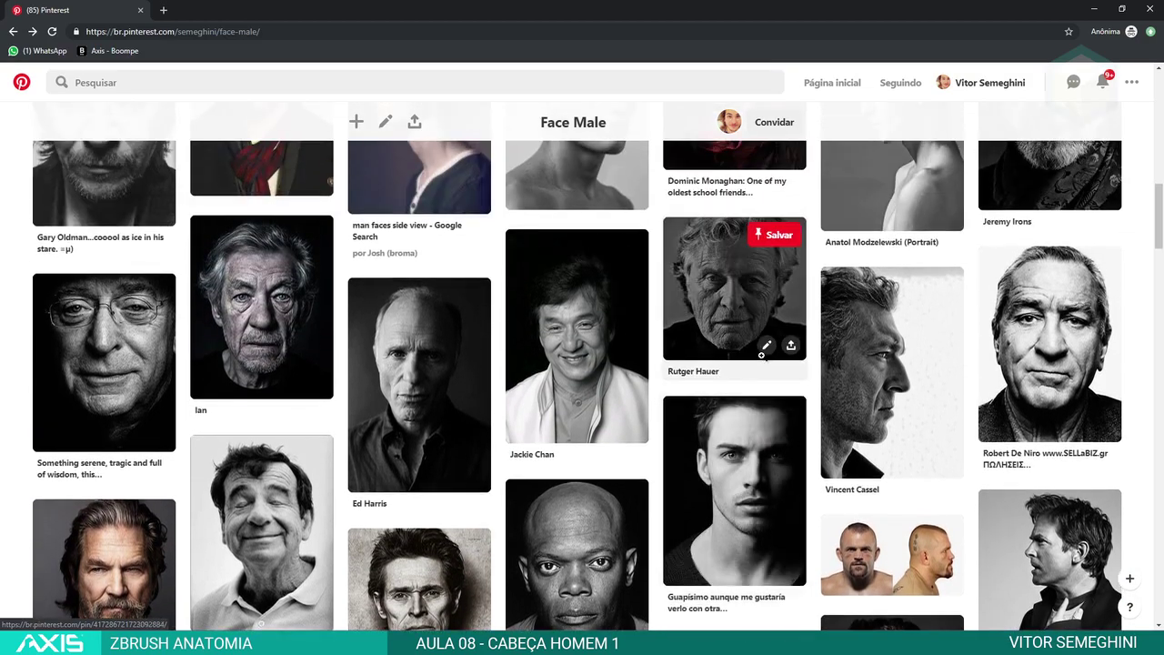
{"action": "scroll", "coordinate": [757, 352], "scroll_direction": "up", "scroll_amount": 1}
{"action": "scroll", "coordinate": [757, 353], "scroll_direction": "up", "scroll_amount": 1}
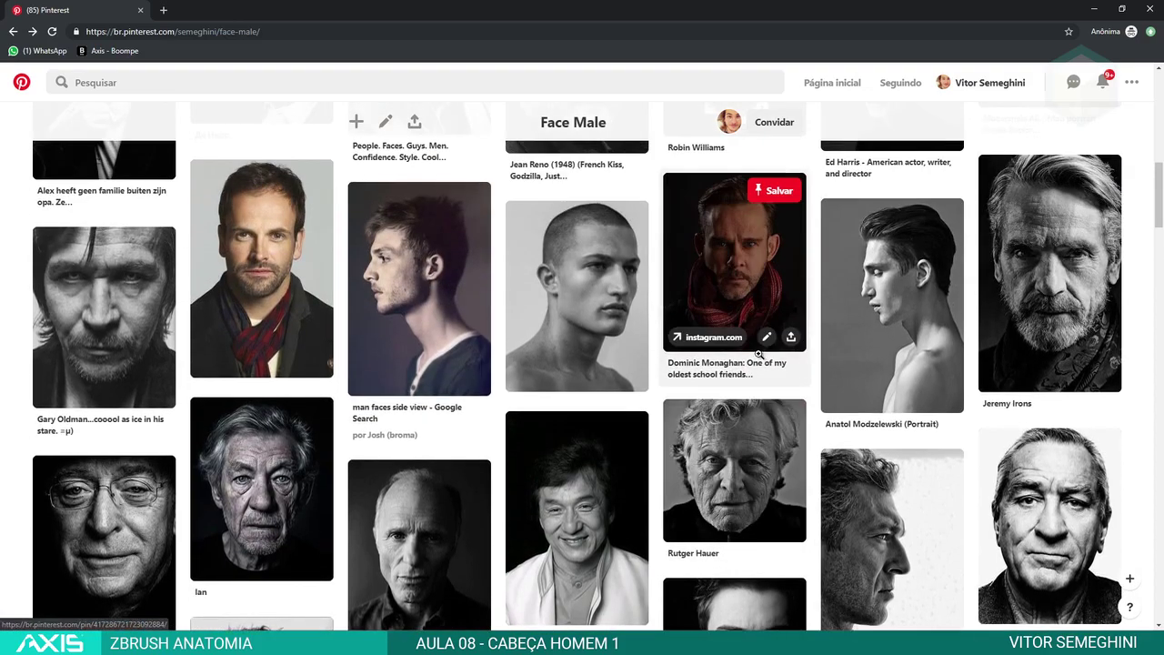
{"action": "scroll", "coordinate": [755, 353], "scroll_direction": "up", "scroll_amount": 1}
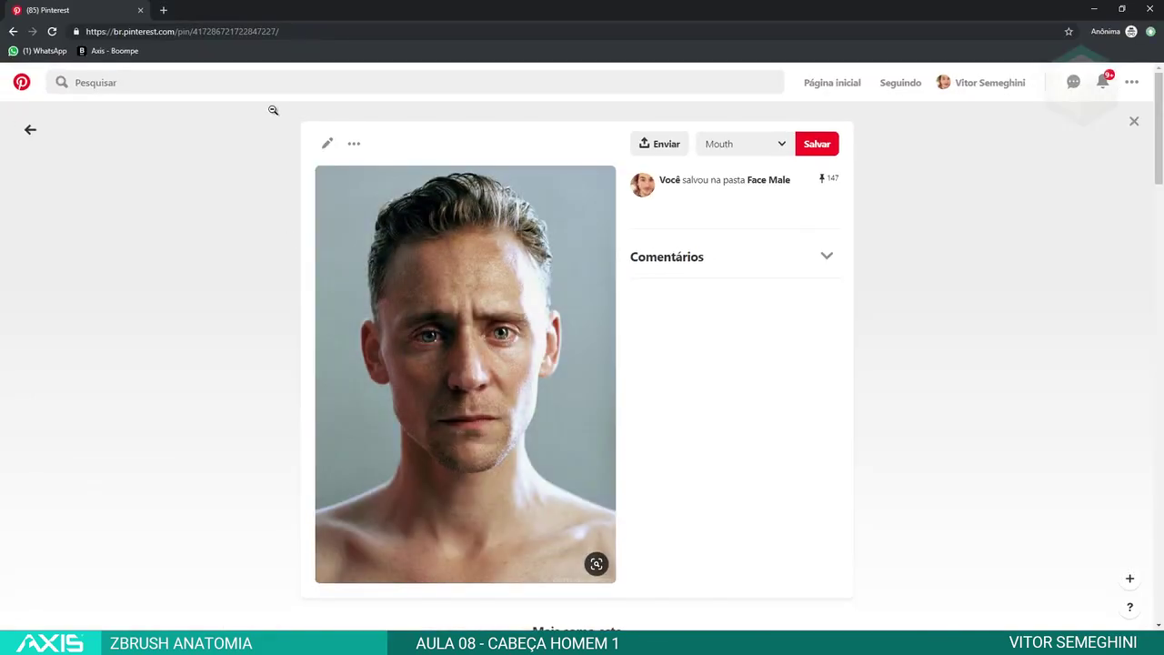
Step: Reopen the Chapter 18 hand-on-chin pin and view a related woman's portrait
{"action": "left_click", "coordinate": [14, 33]}
{"action": "scroll", "coordinate": [418, 337], "scroll_direction": "down", "scroll_amount": 3}
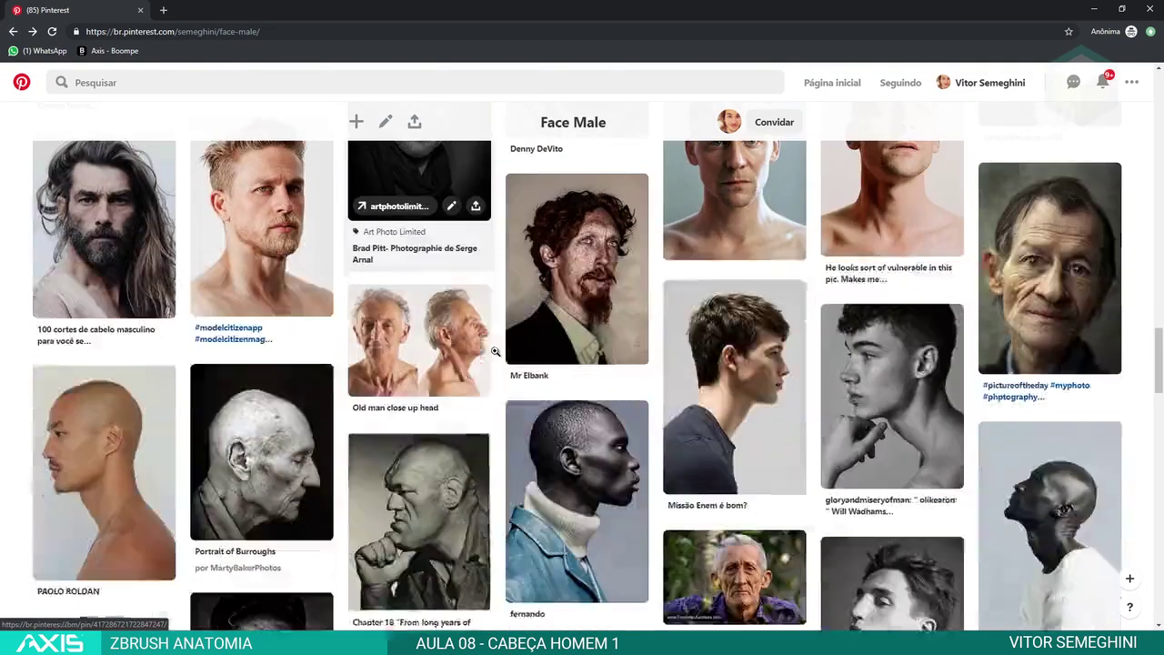
{"action": "scroll", "coordinate": [418, 336], "scroll_direction": "down", "scroll_amount": 3}
{"action": "left_click", "coordinate": [418, 337]}
{"action": "scroll", "coordinate": [548, 431], "scroll_direction": "down", "scroll_amount": 3}
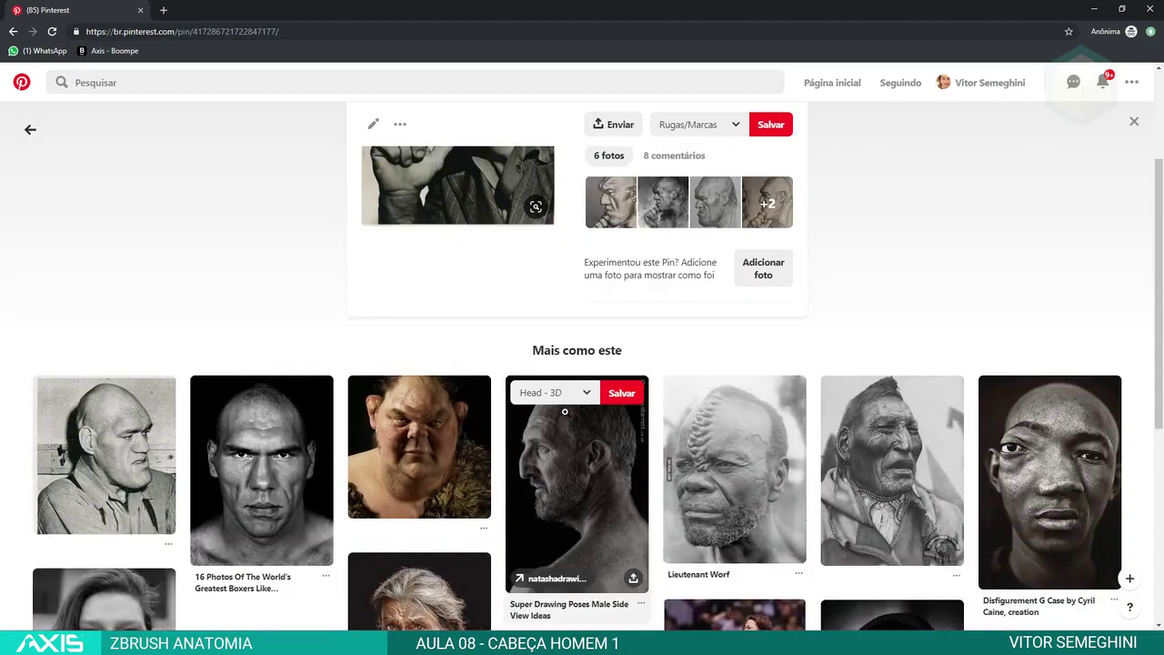
{"action": "scroll", "coordinate": [364, 445], "scroll_direction": "down", "scroll_amount": 2}
{"action": "left_click", "coordinate": [127, 458]}
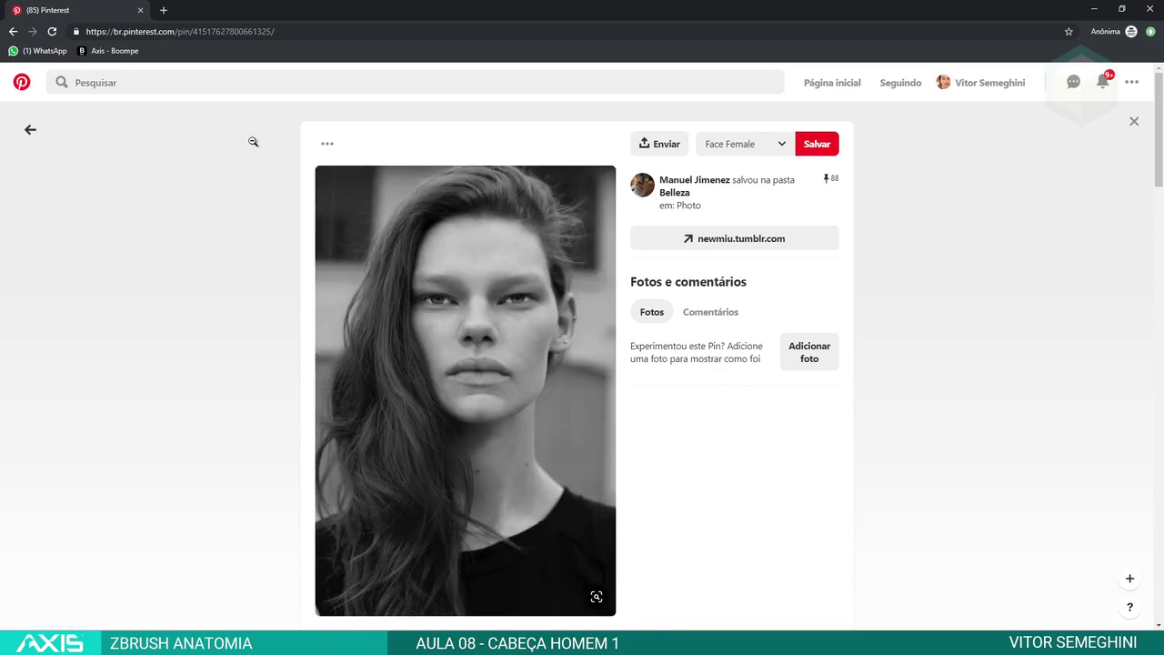
Step: Return to the Face Male board and open the frontal short-haired man's portrait
{"action": "left_click", "coordinate": [14, 32]}
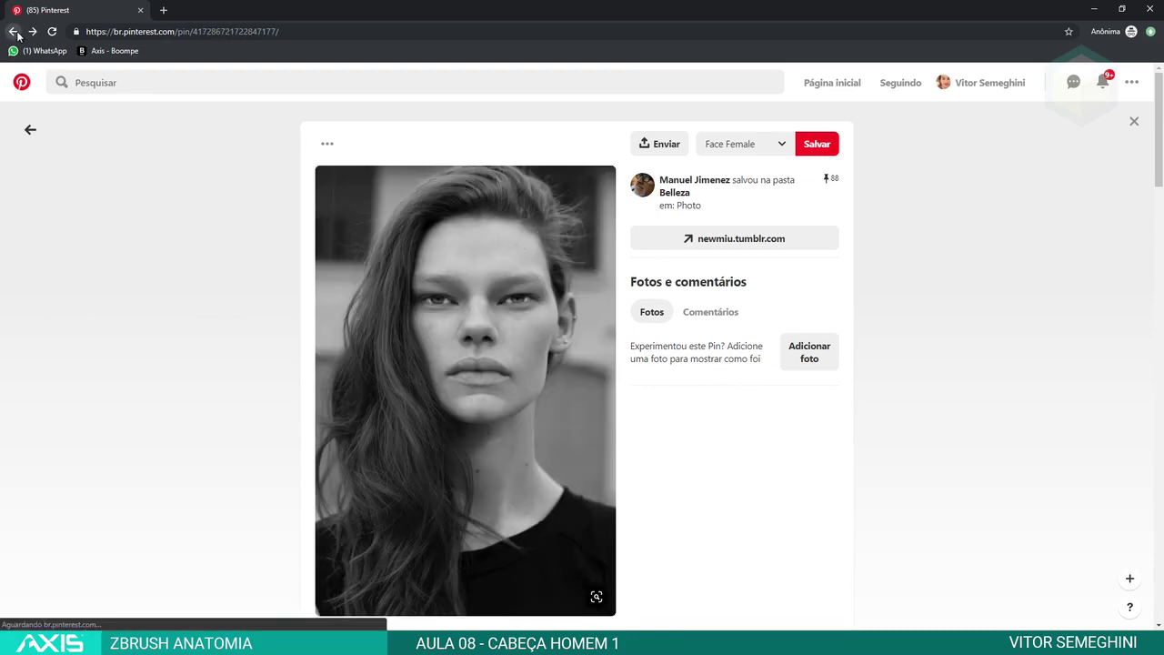
{"action": "left_click", "coordinate": [16, 34]}
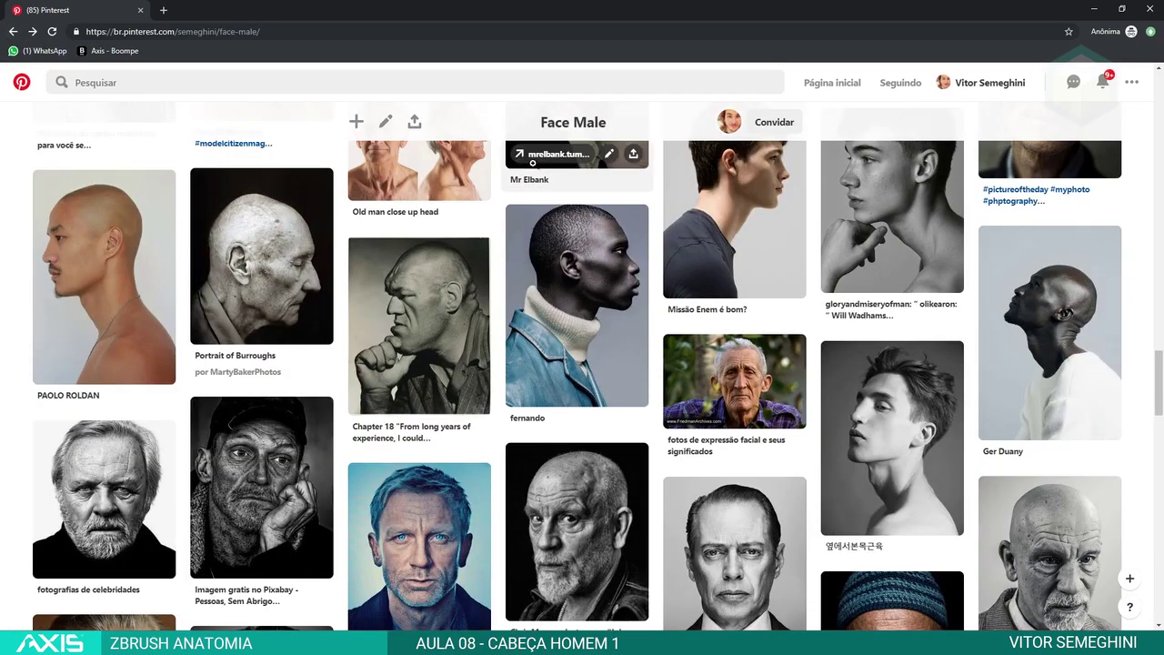
{"action": "scroll", "coordinate": [581, 364], "scroll_direction": "up", "scroll_amount": 2}
{"action": "left_click", "coordinate": [582, 391]}
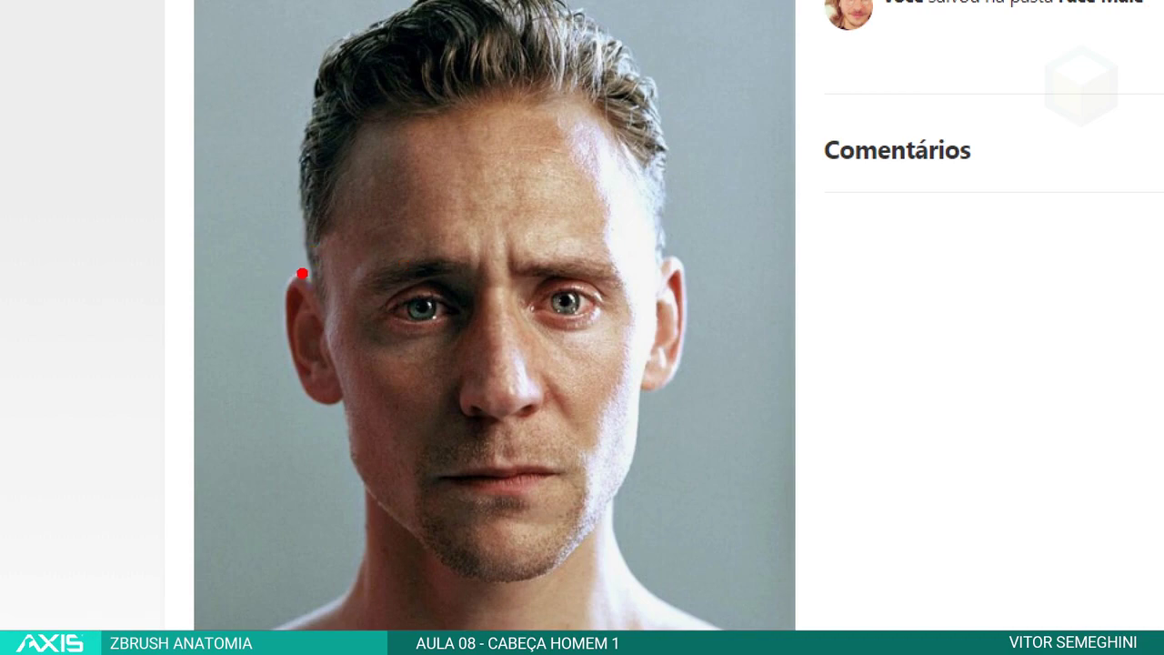
Step: Mark in red the ear top and bottom, nose base, brow line, eye box and brow ridge
{"action": "left_click_drag", "start_coordinate": [311, 272], "coordinate": [277, 272]}
{"action": "left_click_drag", "start_coordinate": [342, 406], "coordinate": [295, 398]}
{"action": "left_click_drag", "start_coordinate": [473, 418], "coordinate": [513, 421]}
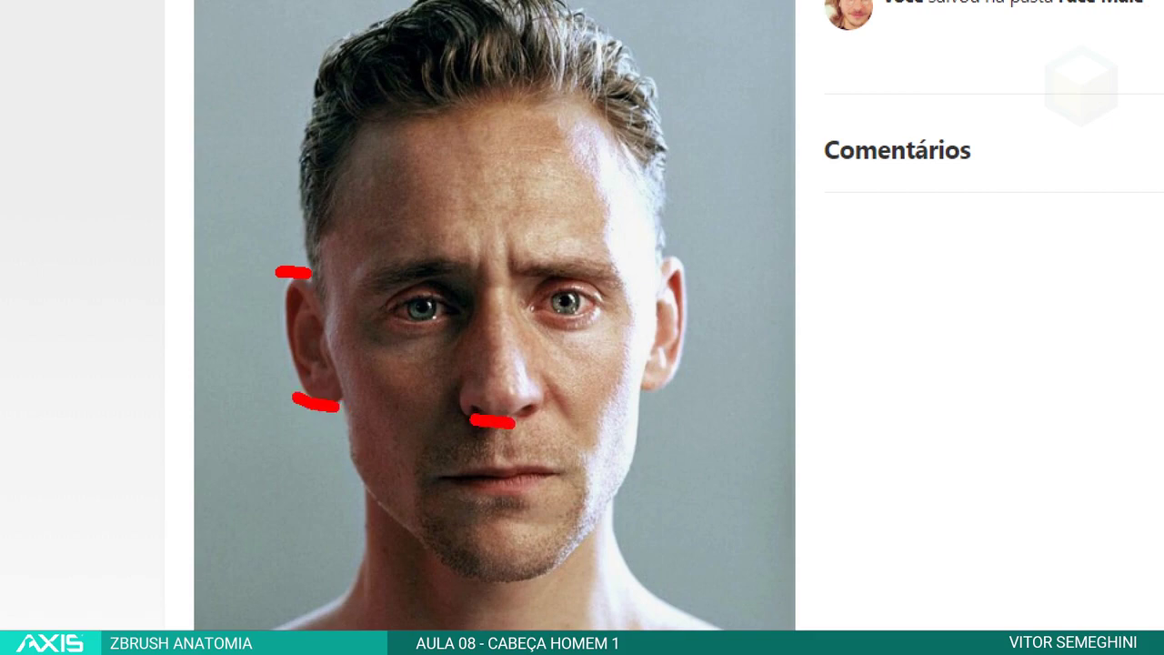
{"action": "left_click_drag", "start_coordinate": [477, 273], "coordinate": [505, 274]}
{"action": "mouse_move", "coordinate": [461, 279]}
{"action": "left_mouse_down"}
{"action": "mouse_move", "coordinate": [435, 273]}
{"action": "mouse_move", "coordinate": [529, 274]}
{"action": "left_mouse_up"}
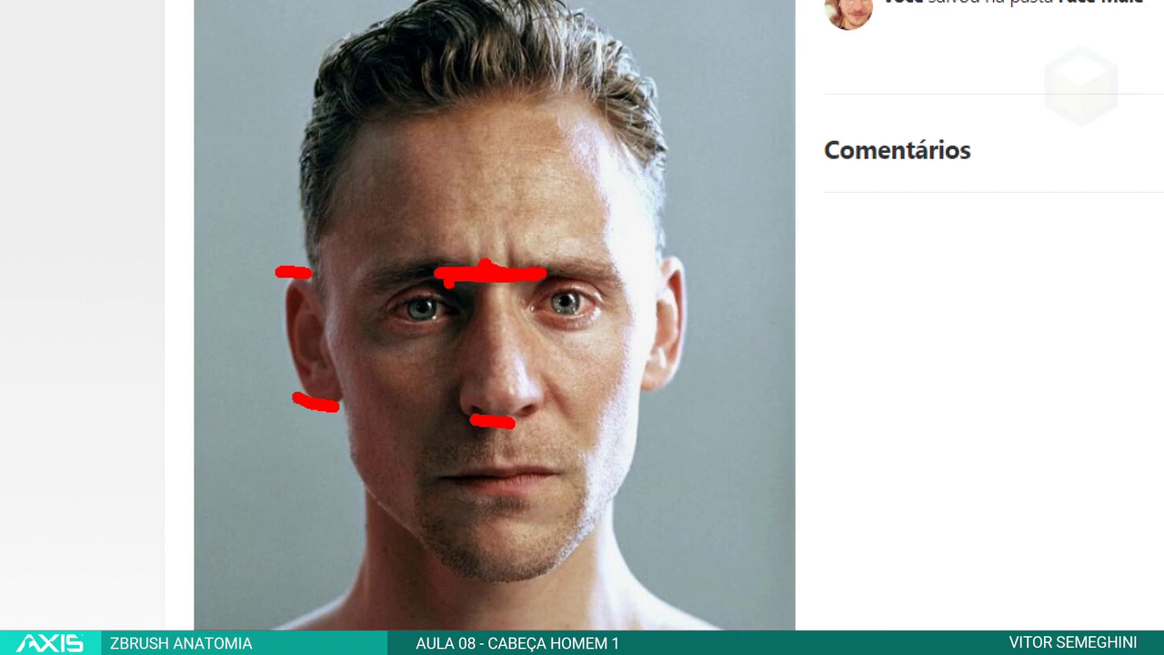
{"action": "mouse_move", "coordinate": [462, 276]}
{"action": "left_mouse_down"}
{"action": "mouse_move", "coordinate": [466, 318]}
{"action": "mouse_move", "coordinate": [382, 332]}
{"action": "mouse_move", "coordinate": [386, 284]}
{"action": "mouse_move", "coordinate": [459, 281]}
{"action": "left_mouse_up"}
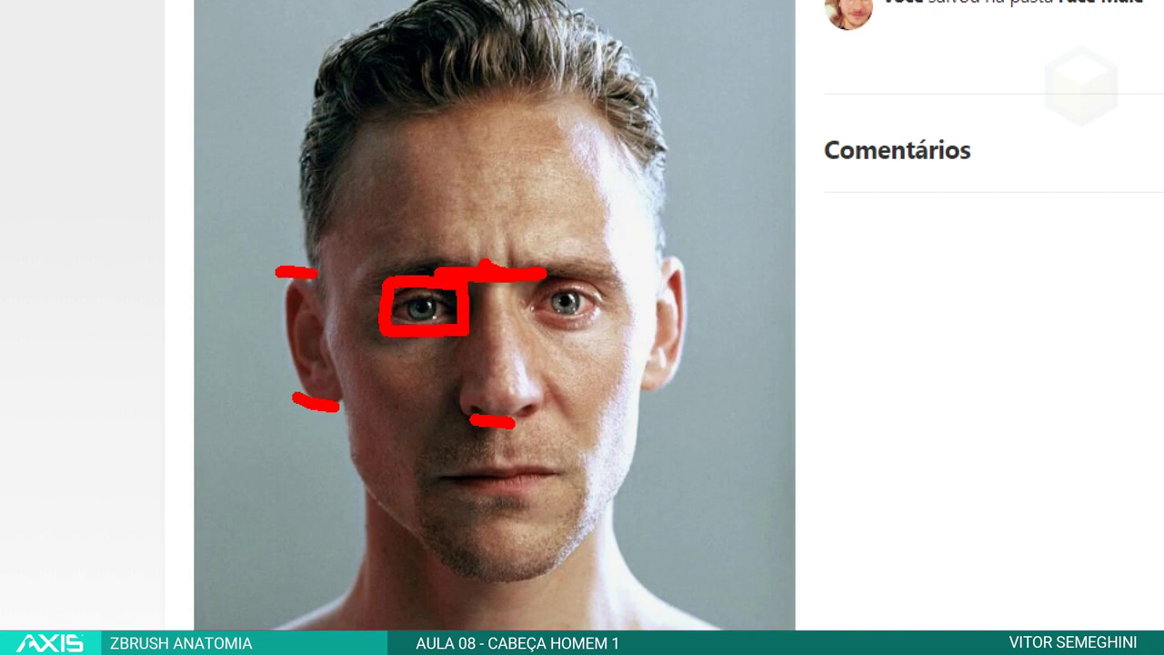
{"action": "left_click_drag", "start_coordinate": [282, 270], "coordinate": [436, 273]}
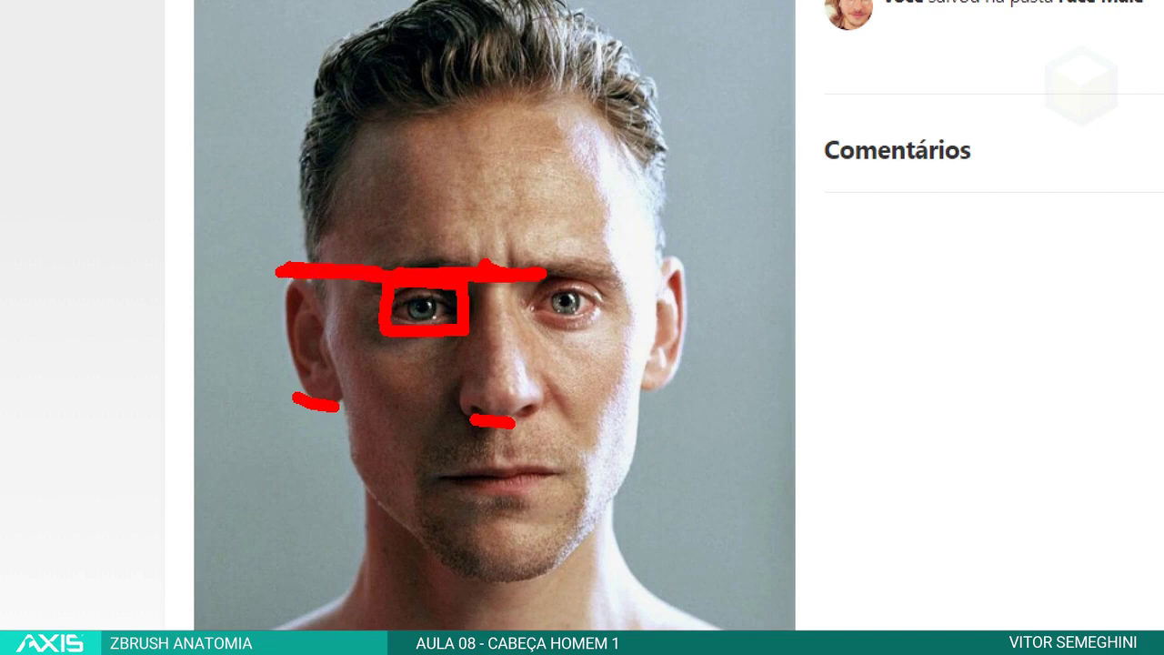
{"action": "mouse_move", "coordinate": [282, 272]}
{"action": "left_mouse_down"}
{"action": "mouse_move", "coordinate": [275, 364]}
{"action": "mouse_move", "coordinate": [289, 414]}
{"action": "mouse_move", "coordinate": [514, 421]}
{"action": "left_mouse_up"}
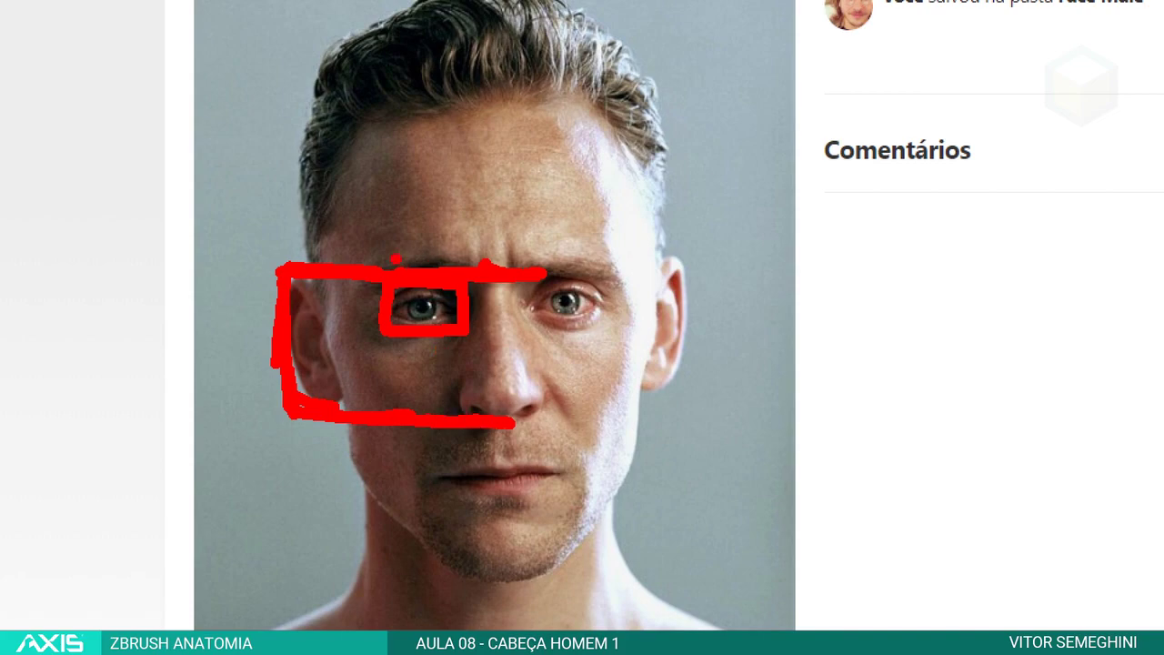
{"action": "mouse_move", "coordinate": [394, 244]}
{"action": "left_mouse_down"}
{"action": "mouse_move", "coordinate": [394, 271]}
{"action": "mouse_move", "coordinate": [469, 263]}
{"action": "left_mouse_up"}
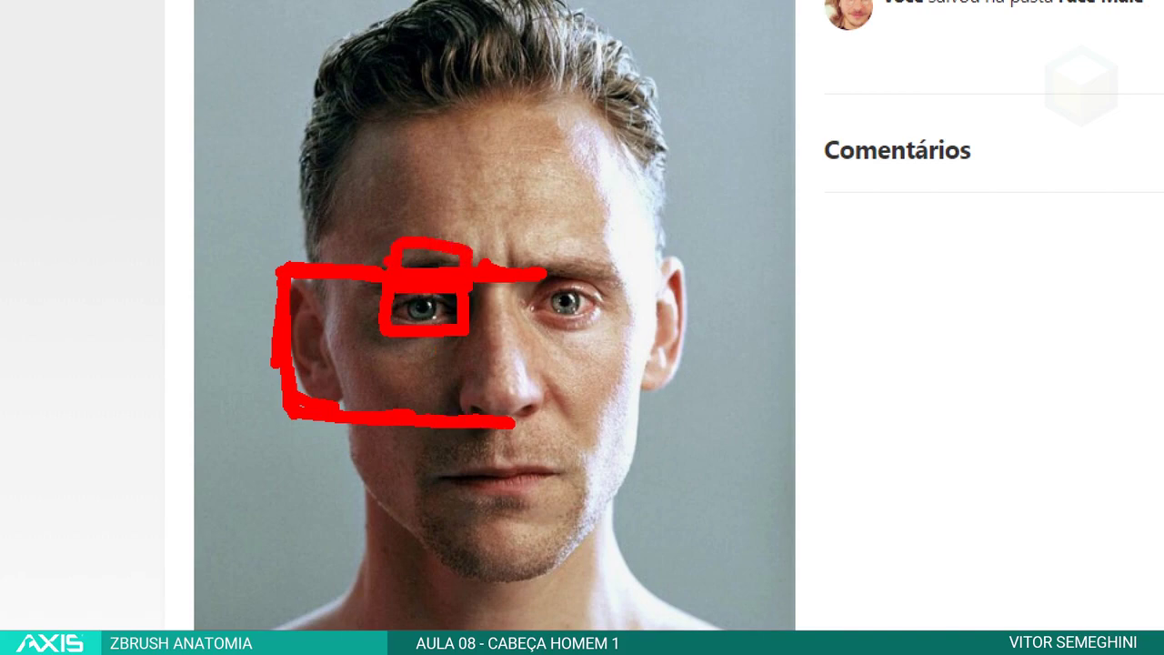
Step: Outline the right cheek block, nose side and ear curve, then undo the last two strokes
{"action": "left_click_drag", "start_coordinate": [539, 326], "coordinate": [625, 329]}
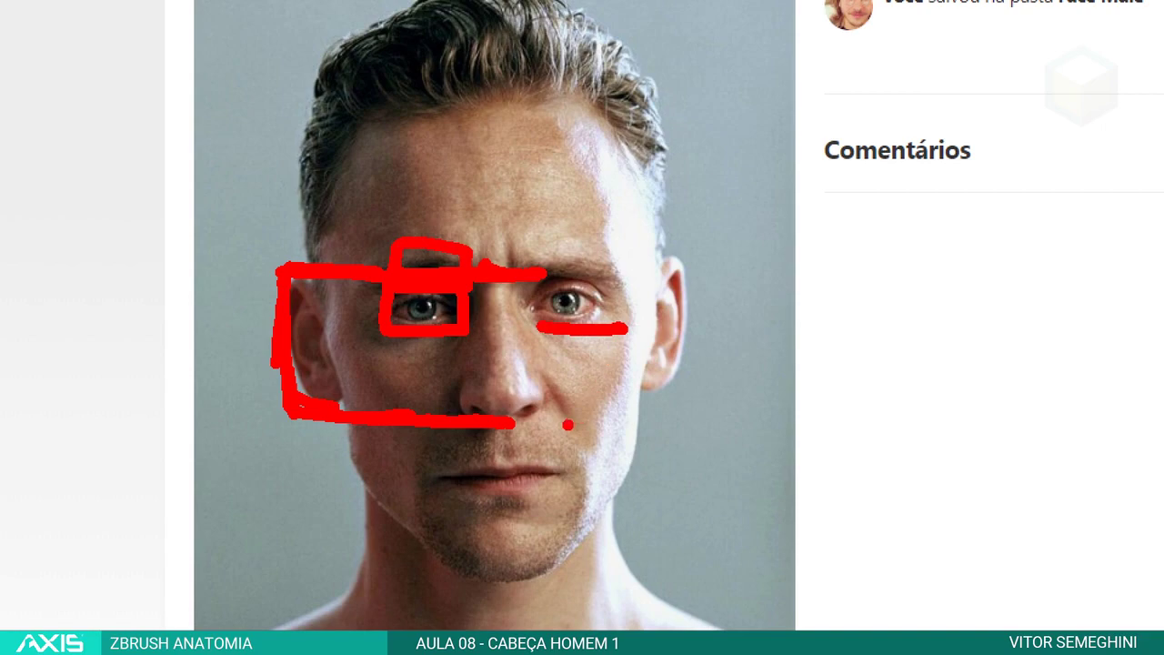
{"action": "mouse_move", "coordinate": [564, 424]}
{"action": "left_mouse_down"}
{"action": "mouse_move", "coordinate": [620, 425]}
{"action": "mouse_move", "coordinate": [632, 320]}
{"action": "left_mouse_up"}
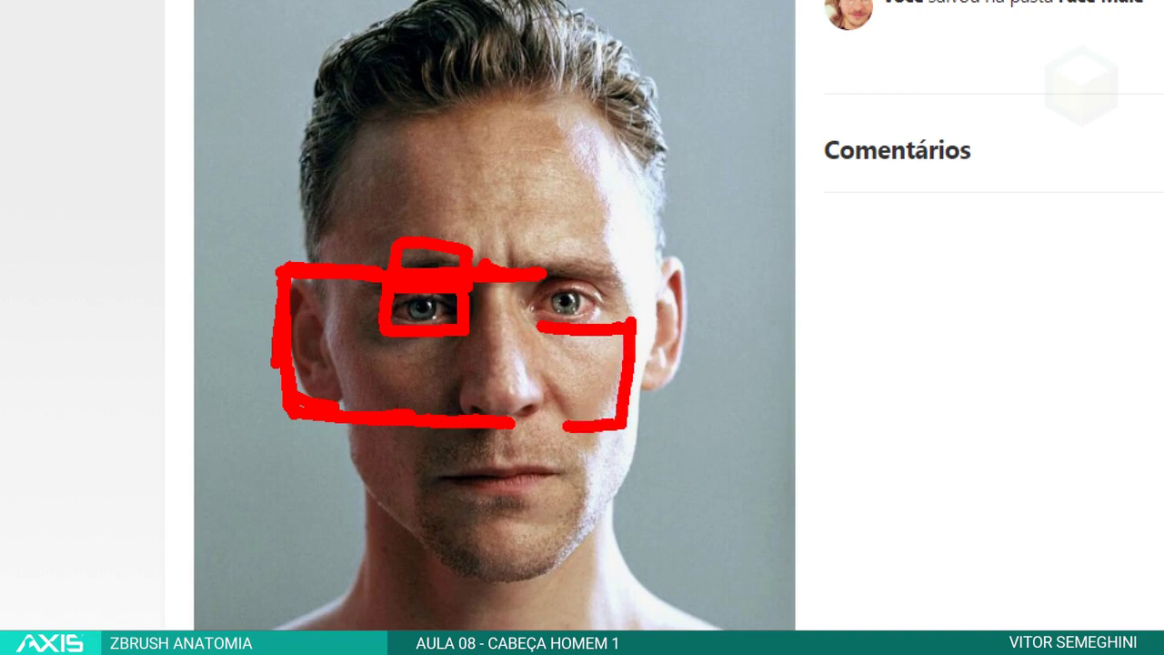
{"action": "left_click_drag", "start_coordinate": [627, 277], "coordinate": [629, 326]}
{"action": "mouse_move", "coordinate": [506, 280]}
{"action": "left_mouse_down"}
{"action": "mouse_move", "coordinate": [520, 406]}
{"action": "mouse_move", "coordinate": [481, 409]}
{"action": "mouse_move", "coordinate": [486, 282]}
{"action": "left_mouse_up"}
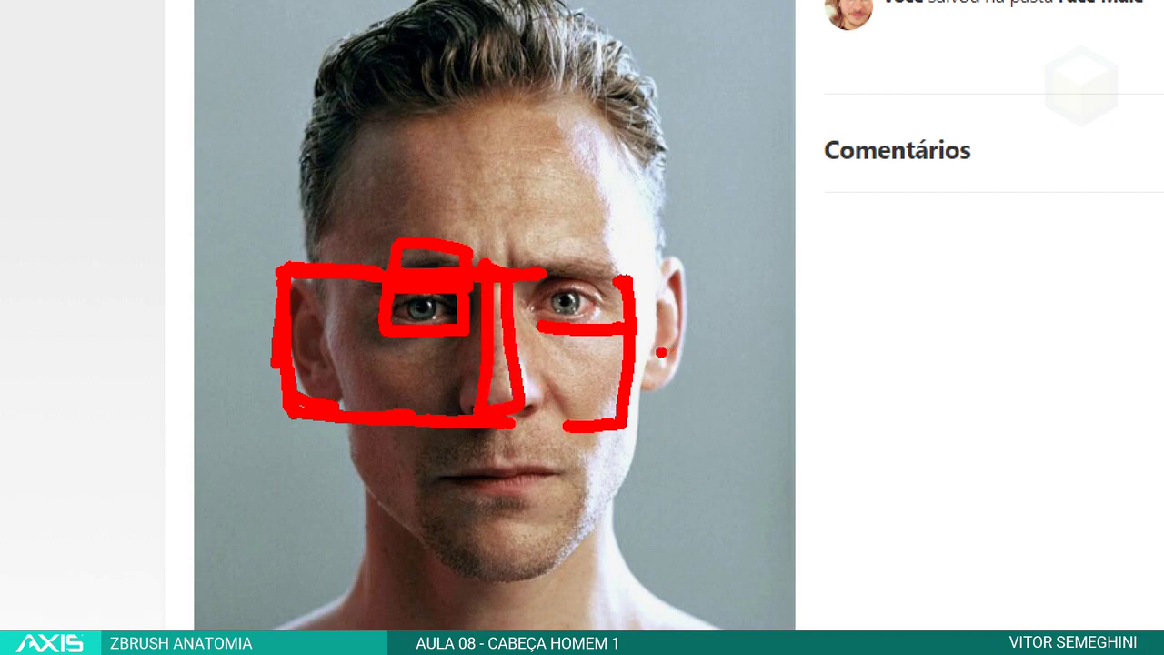
{"action": "left_click_drag", "start_coordinate": [648, 368], "coordinate": [636, 448]}
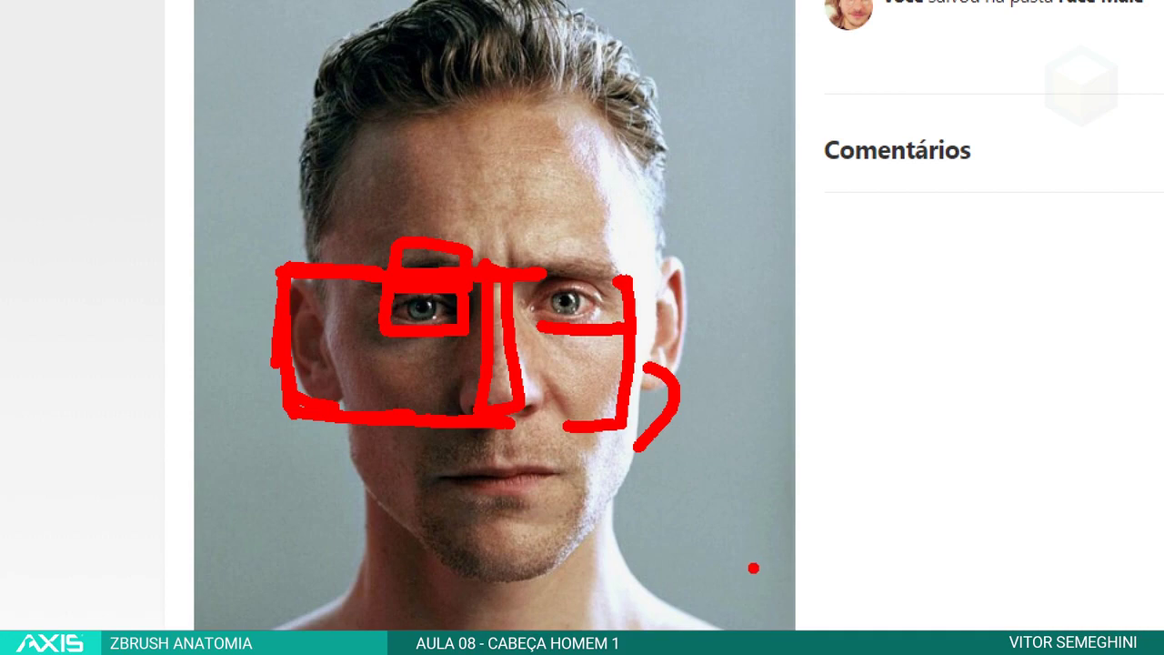
{"action": "key", "text": "ctrl+z"}
{"action": "key", "text": "ctrl+z"}
{"action": "key", "text": "ctrl+z"}
{"action": "key", "text": "ctrl+z"}
{"action": "key", "text": "ctrl+z"}
{"action": "key", "text": "ctrl+z"}
{"action": "key", "text": "ctrl+z"}
{"action": "key", "text": "ctrl+z"}
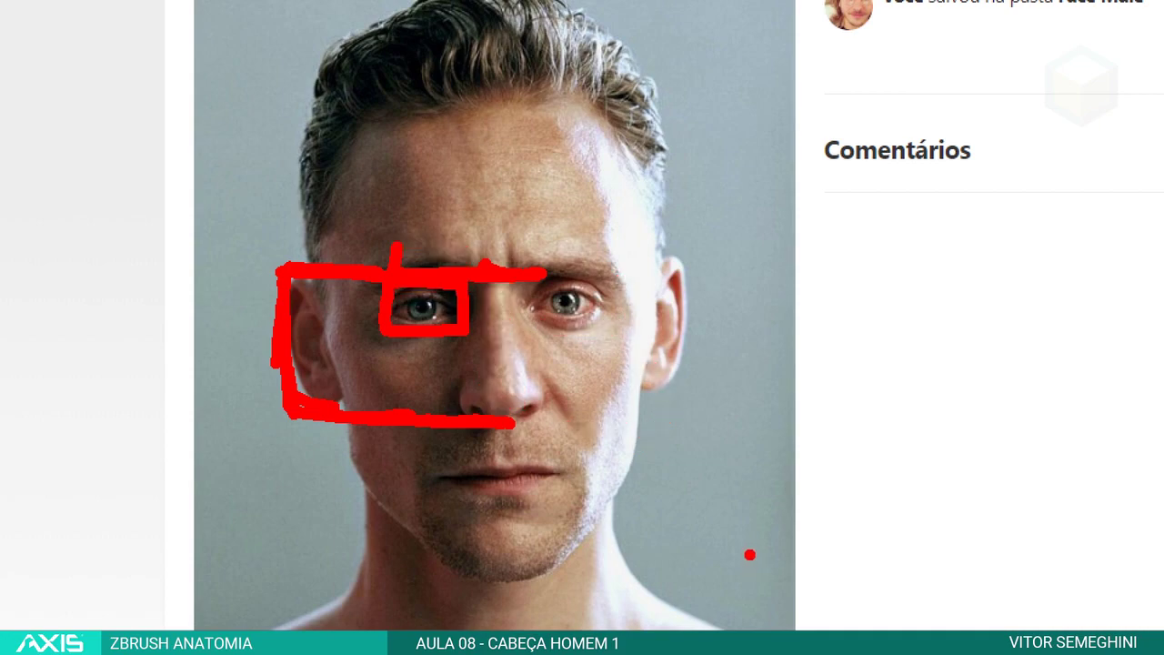
{"action": "key", "text": "ctrl+z"}
Step: Clear the red ZoomIt marks and zoom back into the clean portrait with Ctrl+1
{"action": "key", "text": "Escape"}
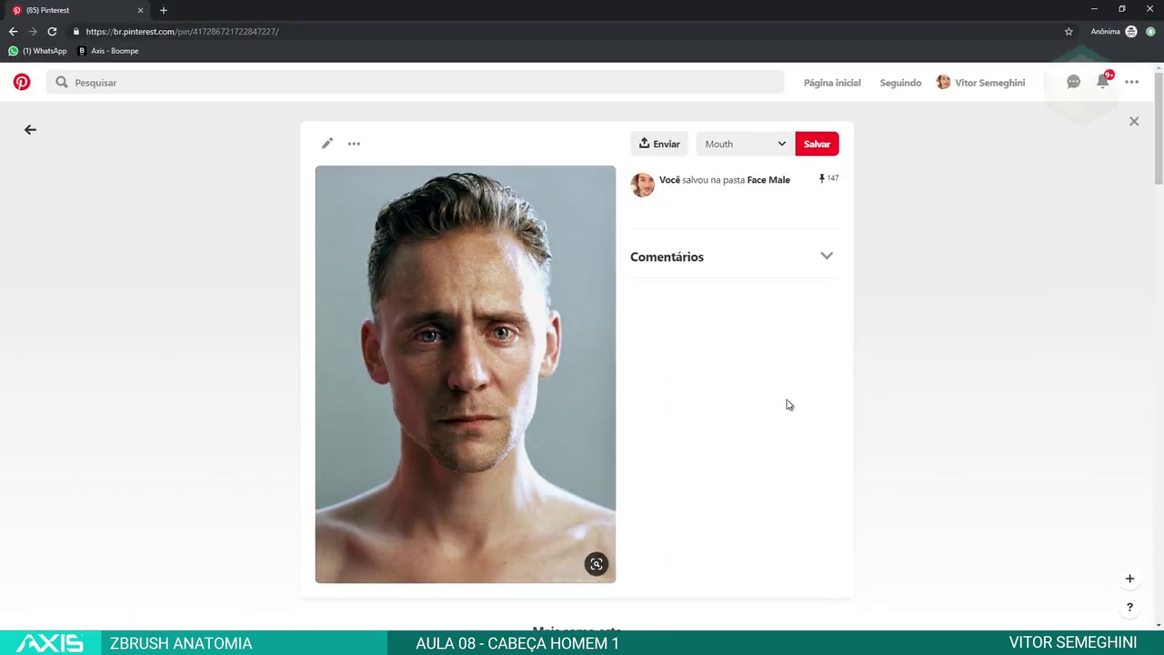
{"action": "key", "text": "ctrl+1"}
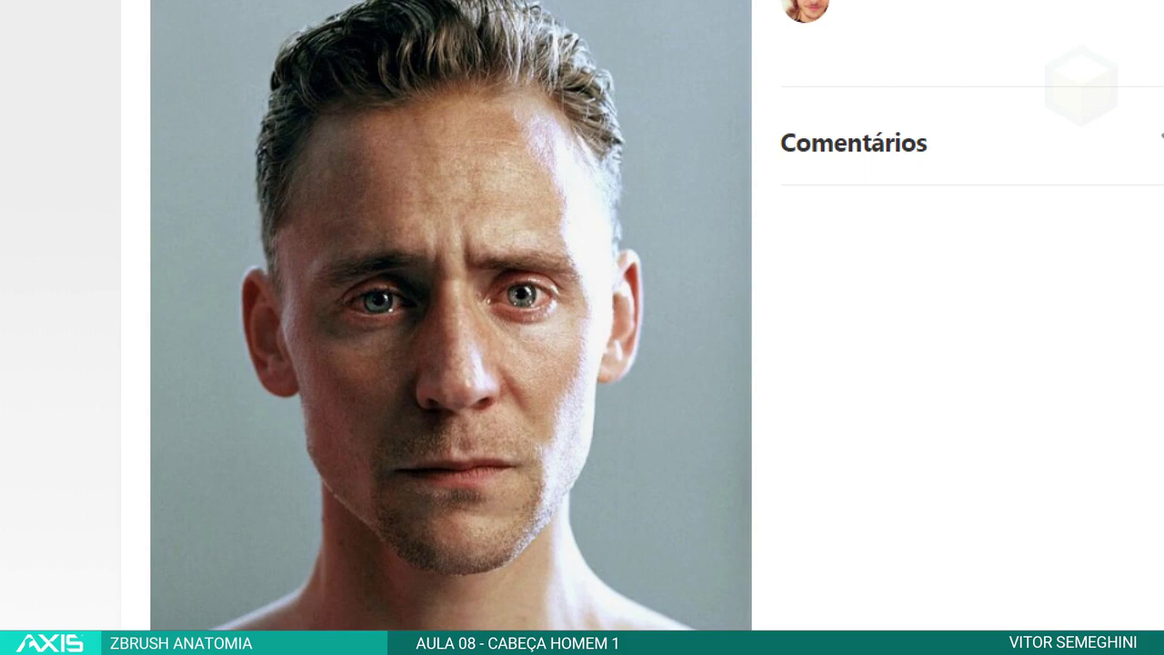
{"action": "left_click", "coordinate": [451, 384]}
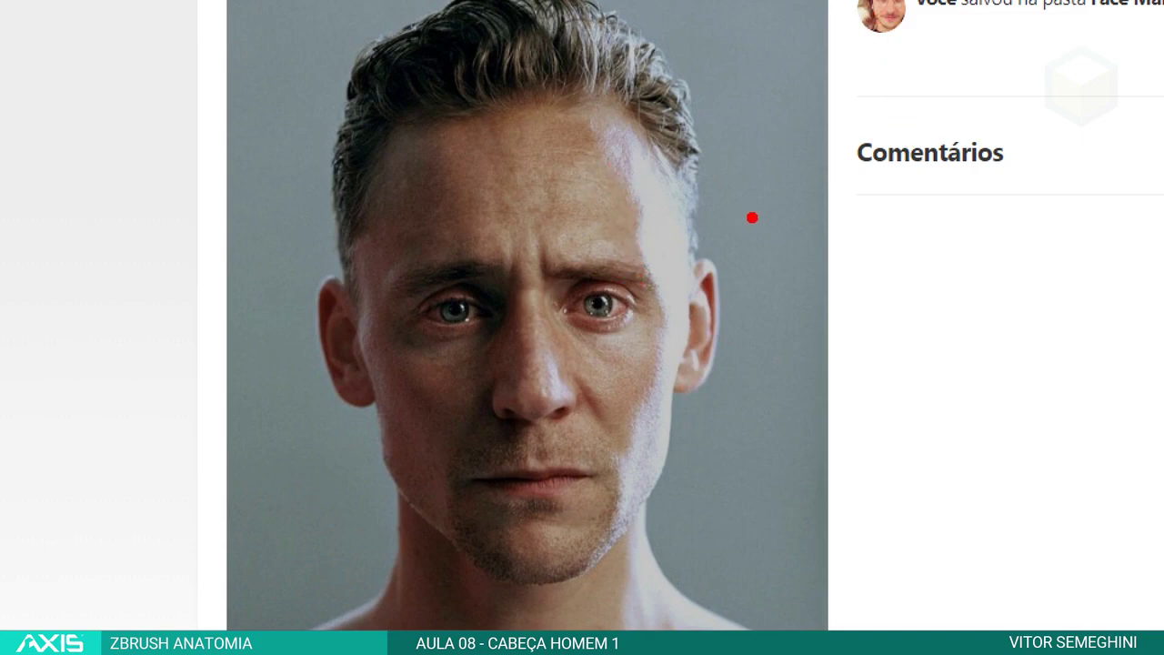
Step: Draw the lit-side arrow, the face outline and seven horizontal contour lines from forehead to chin
{"action": "mouse_move", "coordinate": [870, 218]}
{"action": "left_mouse_down"}
{"action": "mouse_move", "coordinate": [795, 226]}
{"action": "mouse_move", "coordinate": [807, 252]}
{"action": "left_mouse_up"}
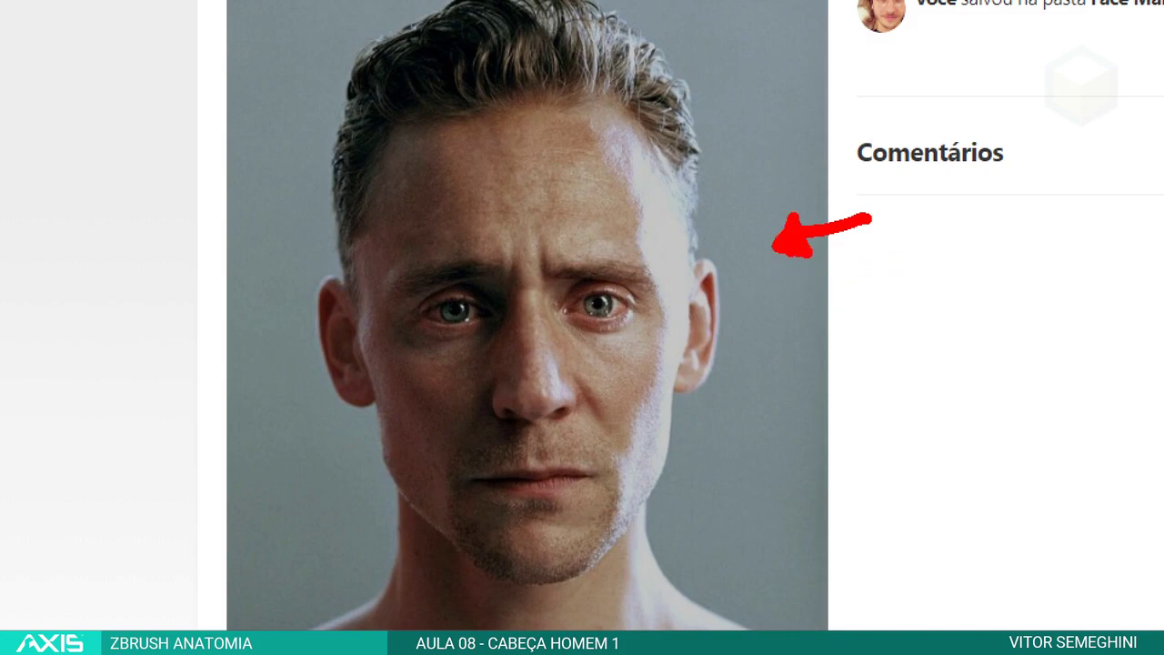
{"action": "mouse_move", "coordinate": [626, 141]}
{"action": "left_mouse_down"}
{"action": "mouse_move", "coordinate": [651, 290]}
{"action": "mouse_move", "coordinate": [591, 563]}
{"action": "left_mouse_up"}
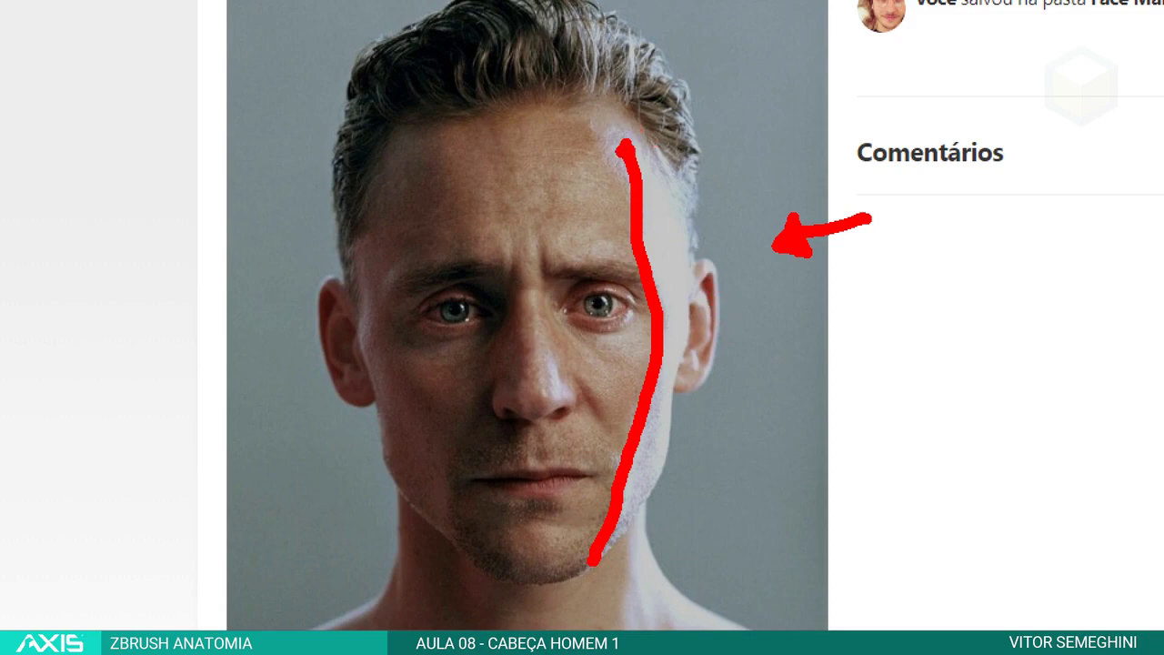
{"action": "mouse_move", "coordinate": [625, 146]}
{"action": "left_mouse_down"}
{"action": "mouse_move", "coordinate": [596, 105]}
{"action": "mouse_move", "coordinate": [551, 84]}
{"action": "mouse_move", "coordinate": [492, 98]}
{"action": "mouse_move", "coordinate": [451, 125]}
{"action": "mouse_move", "coordinate": [391, 286]}
{"action": "mouse_move", "coordinate": [411, 389]}
{"action": "mouse_move", "coordinate": [468, 546]}
{"action": "mouse_move", "coordinate": [611, 556]}
{"action": "left_mouse_up"}
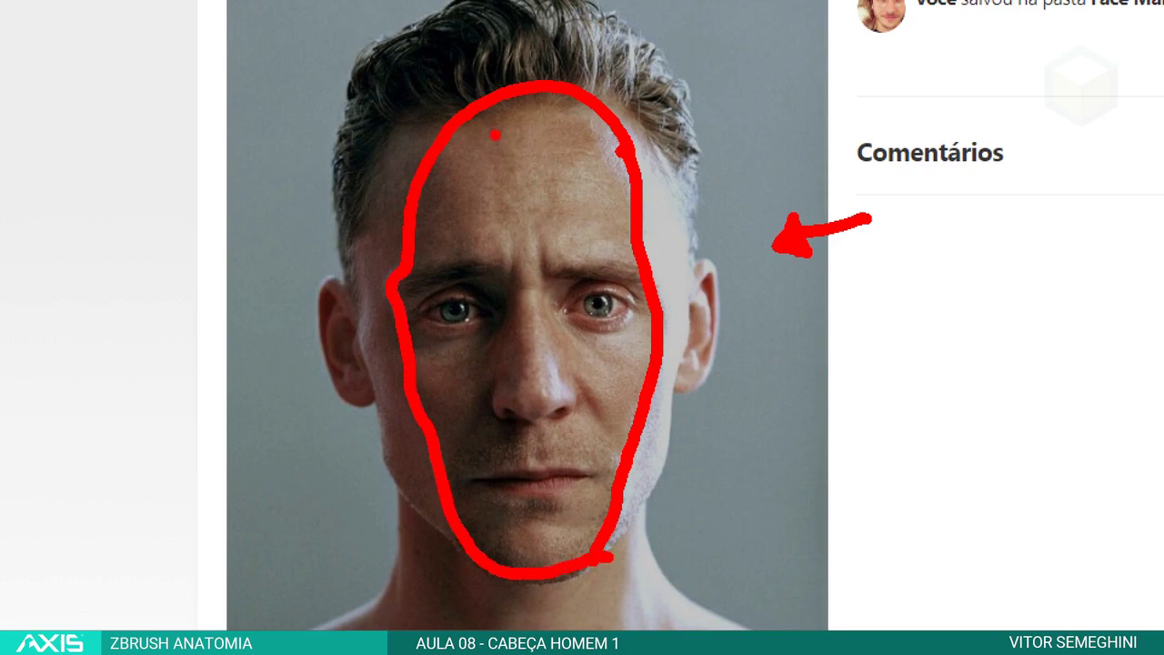
{"action": "left_click_drag", "start_coordinate": [482, 127], "coordinate": [635, 145]}
{"action": "left_click_drag", "start_coordinate": [438, 200], "coordinate": [625, 211]}
{"action": "left_click_drag", "start_coordinate": [424, 259], "coordinate": [642, 278]}
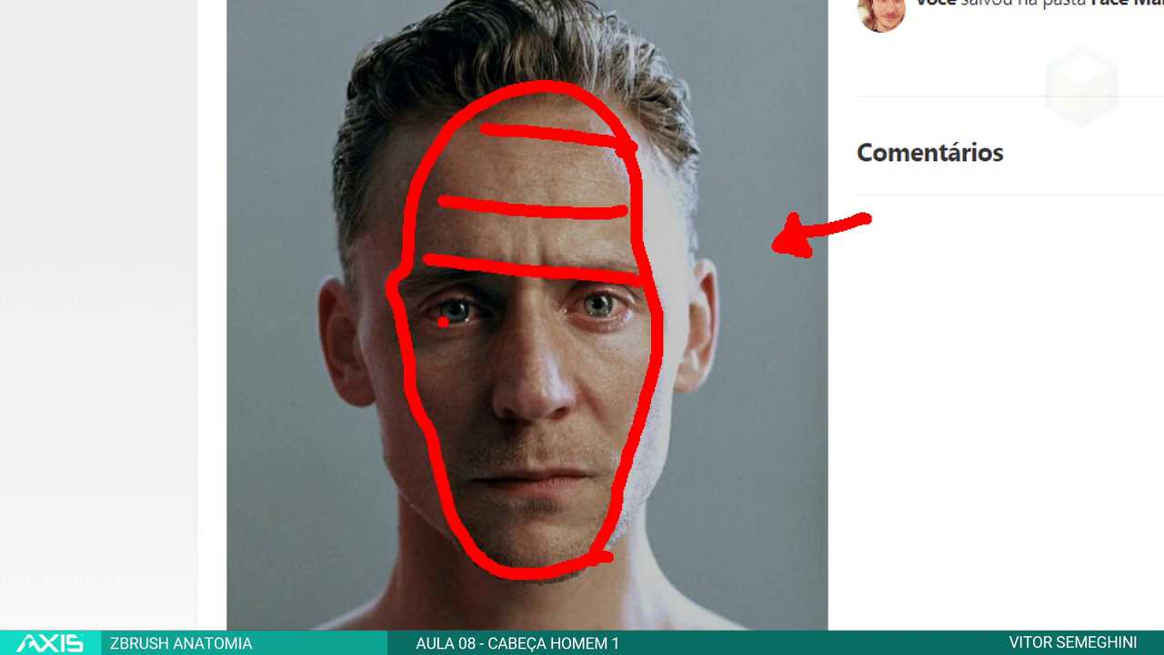
{"action": "left_click_drag", "start_coordinate": [441, 321], "coordinate": [638, 341]}
{"action": "left_click_drag", "start_coordinate": [441, 394], "coordinate": [632, 414]}
{"action": "left_click_drag", "start_coordinate": [459, 491], "coordinate": [600, 502]}
{"action": "left_click_drag", "start_coordinate": [548, 564], "coordinate": [575, 554]}
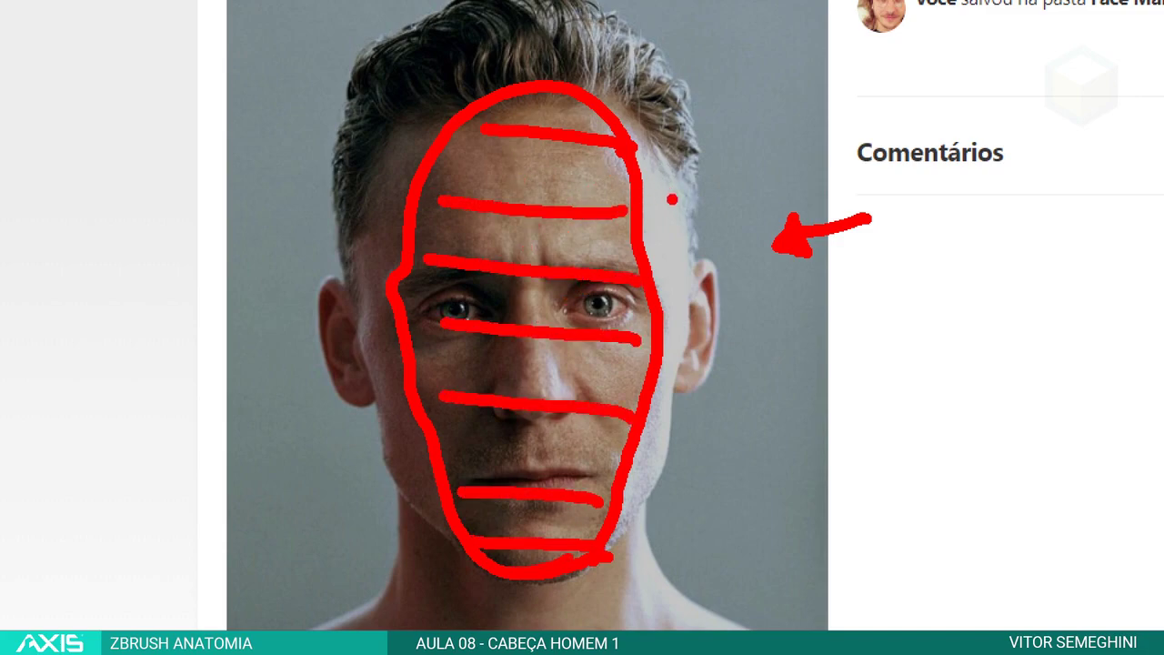
Step: Mark both temple planes, the ear beside the outline and the left side of the jaw
{"action": "left_click_drag", "start_coordinate": [638, 164], "coordinate": [690, 221]}
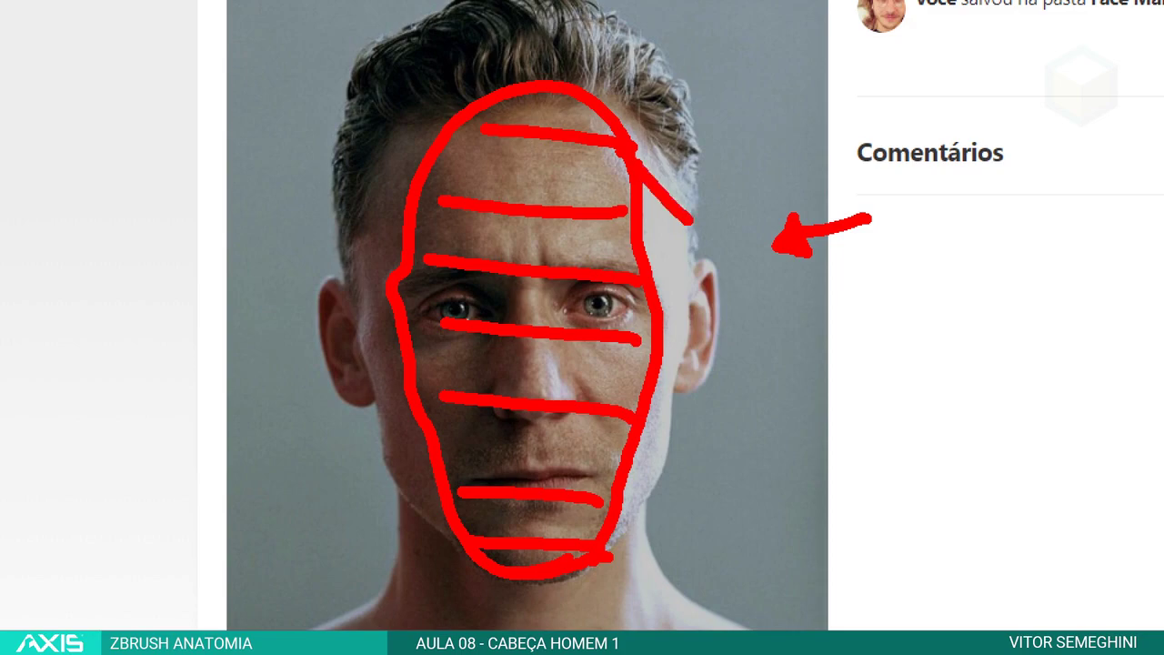
{"action": "left_click_drag", "start_coordinate": [404, 196], "coordinate": [361, 232]}
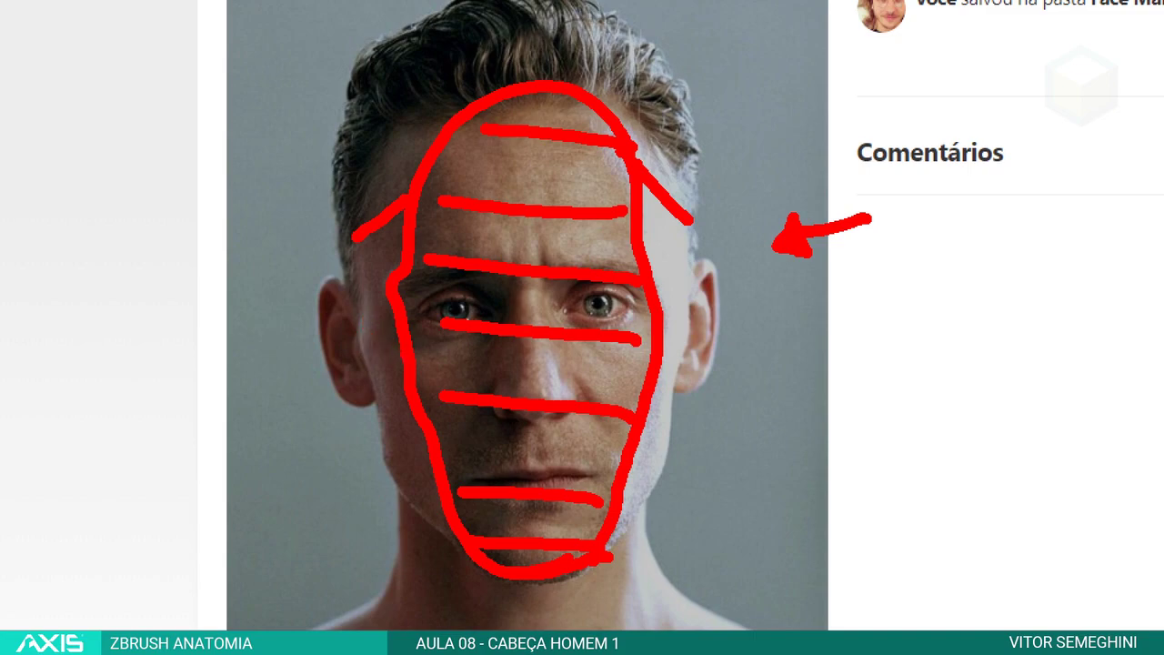
{"action": "mouse_move", "coordinate": [404, 377]}
{"action": "left_mouse_down"}
{"action": "mouse_move", "coordinate": [382, 375]}
{"action": "mouse_move", "coordinate": [388, 319]}
{"action": "mouse_move", "coordinate": [346, 304]}
{"action": "left_mouse_up"}
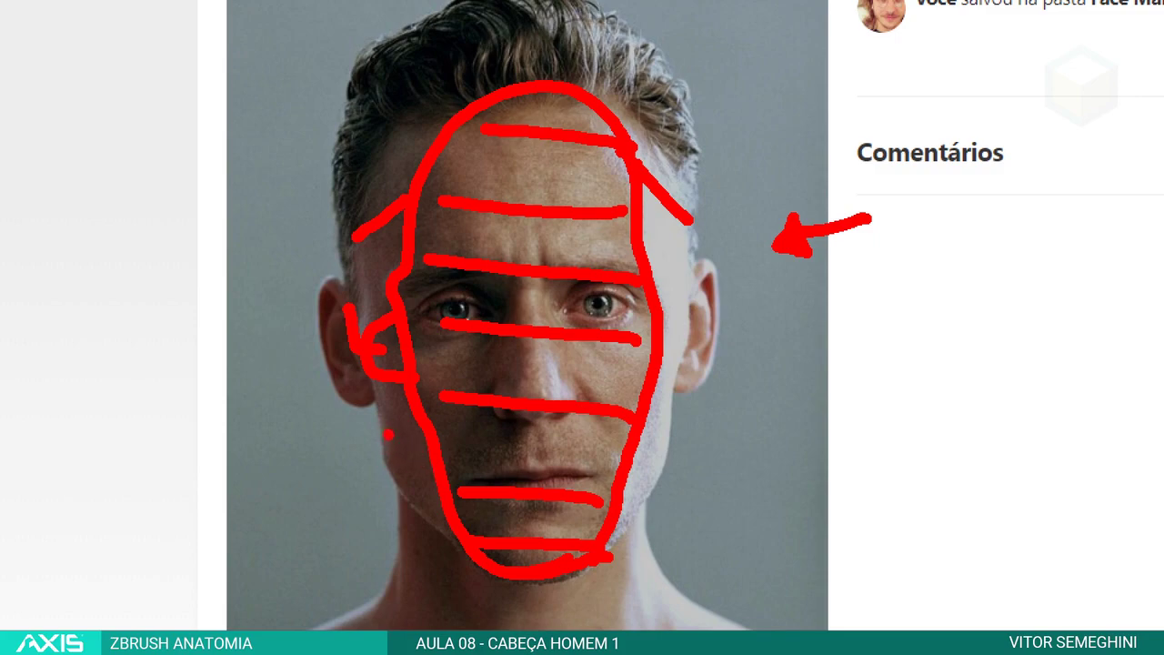
{"action": "left_click_drag", "start_coordinate": [379, 417], "coordinate": [385, 468]}
{"action": "left_click_drag", "start_coordinate": [401, 487], "coordinate": [414, 498]}
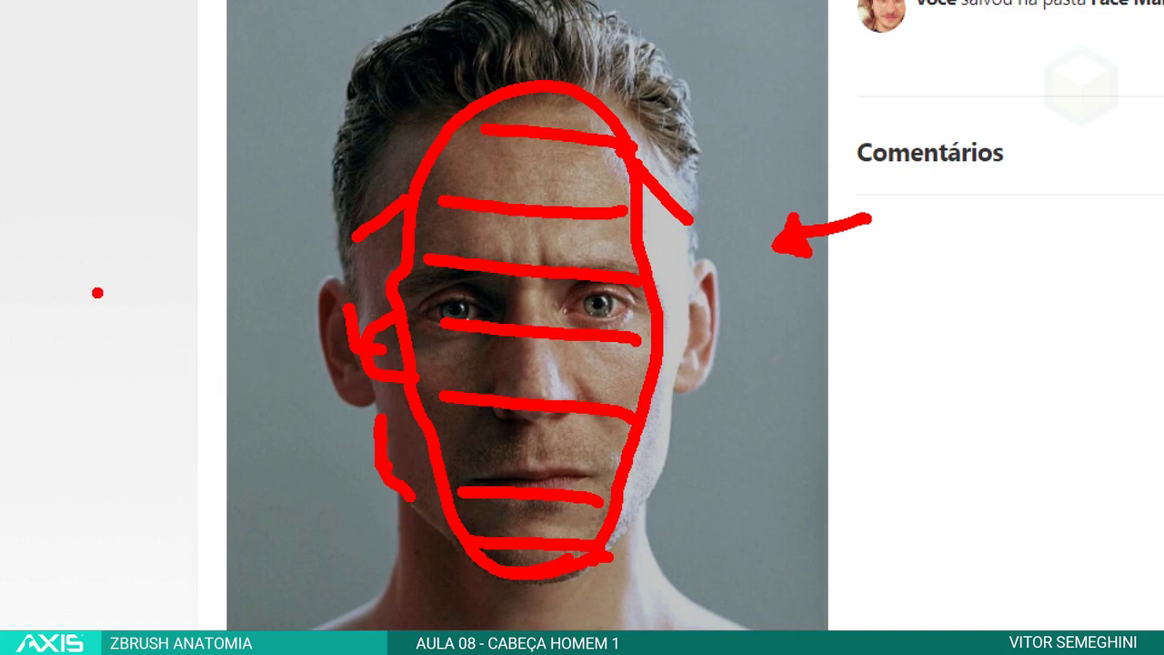
Step: Sketch a cranium circle with a jaw shape beside the photo, undoing the stray strokes
{"action": "mouse_move", "coordinate": [135, 229]}
{"action": "left_mouse_down"}
{"action": "mouse_move", "coordinate": [98, 313]}
{"action": "mouse_move", "coordinate": [136, 220]}
{"action": "left_mouse_up"}
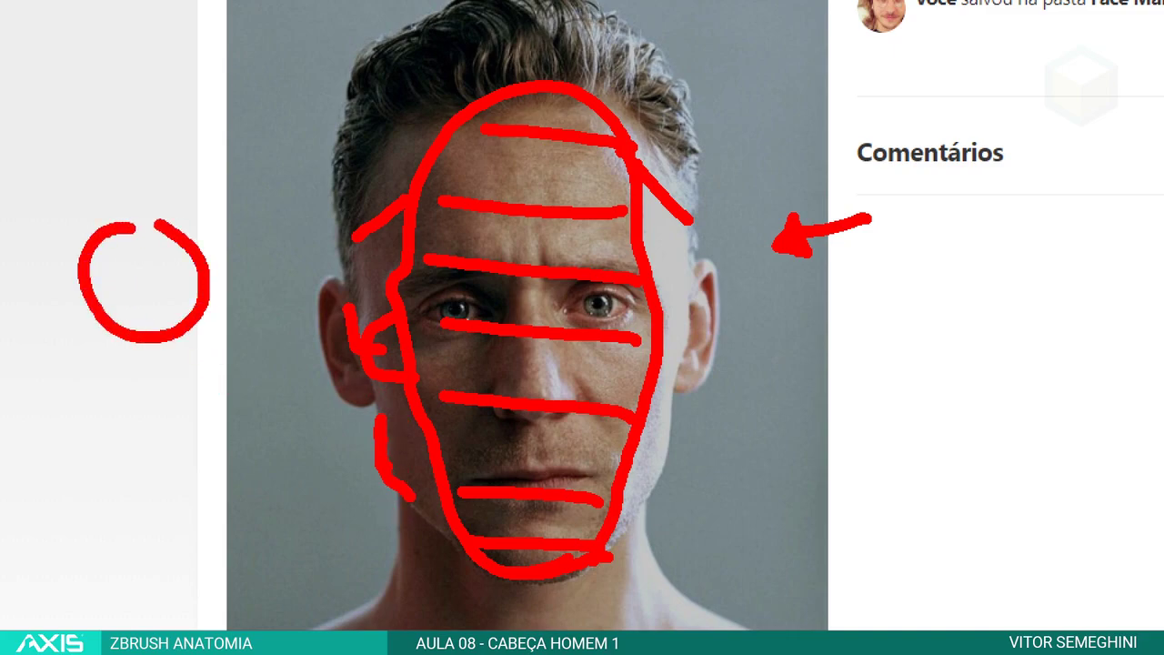
{"action": "mouse_move", "coordinate": [207, 258]}
{"action": "left_mouse_down"}
{"action": "mouse_move", "coordinate": [211, 395]}
{"action": "mouse_move", "coordinate": [184, 359]}
{"action": "mouse_move", "coordinate": [189, 368]}
{"action": "left_mouse_up"}
{"action": "key", "text": "ctrl+z"}
{"action": "left_click_drag", "start_coordinate": [148, 307], "coordinate": [135, 420]}
{"action": "left_click", "coordinate": [169, 355]}
{"action": "left_click_drag", "start_coordinate": [116, 338], "coordinate": [132, 411]}
{"action": "mouse_move", "coordinate": [173, 351]}
{"action": "left_mouse_down"}
{"action": "mouse_move", "coordinate": [160, 375]}
{"action": "mouse_move", "coordinate": [173, 414]}
{"action": "mouse_move", "coordinate": [160, 404]}
{"action": "mouse_move", "coordinate": [183, 384]}
{"action": "left_mouse_up"}
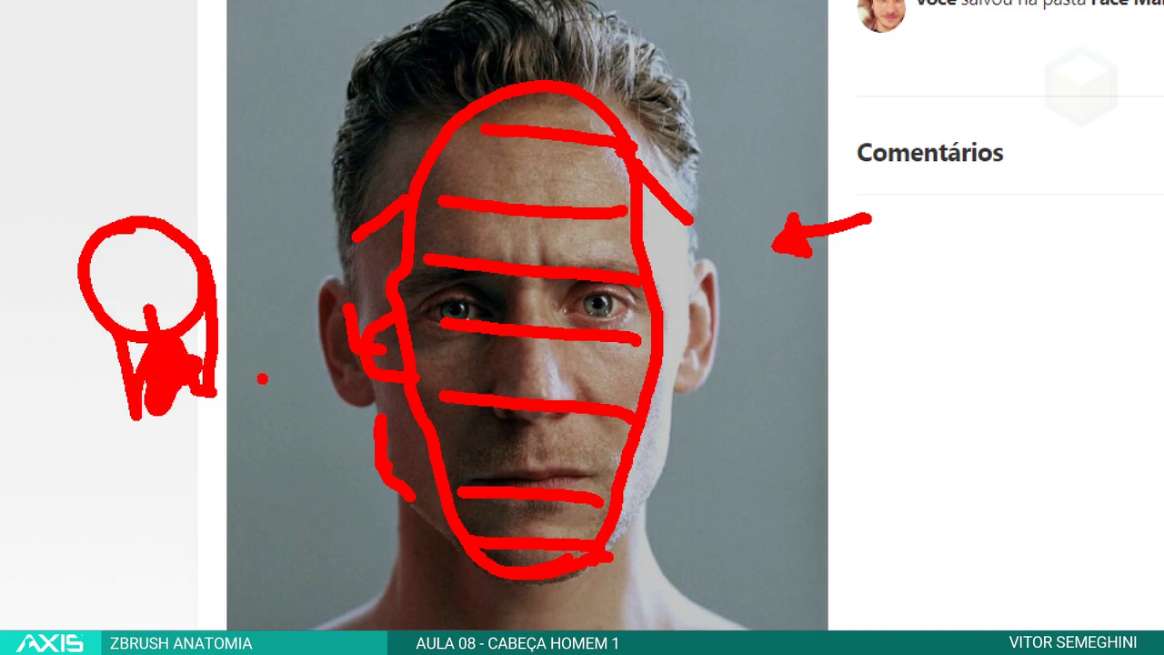
{"action": "key", "text": "ctrl+z"}
{"action": "key", "text": "ctrl+z"}
{"action": "key", "text": "ctrl+z"}
{"action": "key", "text": "ctrl+z"}
{"action": "key", "text": "ctrl+z"}
{"action": "key", "text": "ctrl+z"}
{"action": "key", "text": "ctrl+z"}
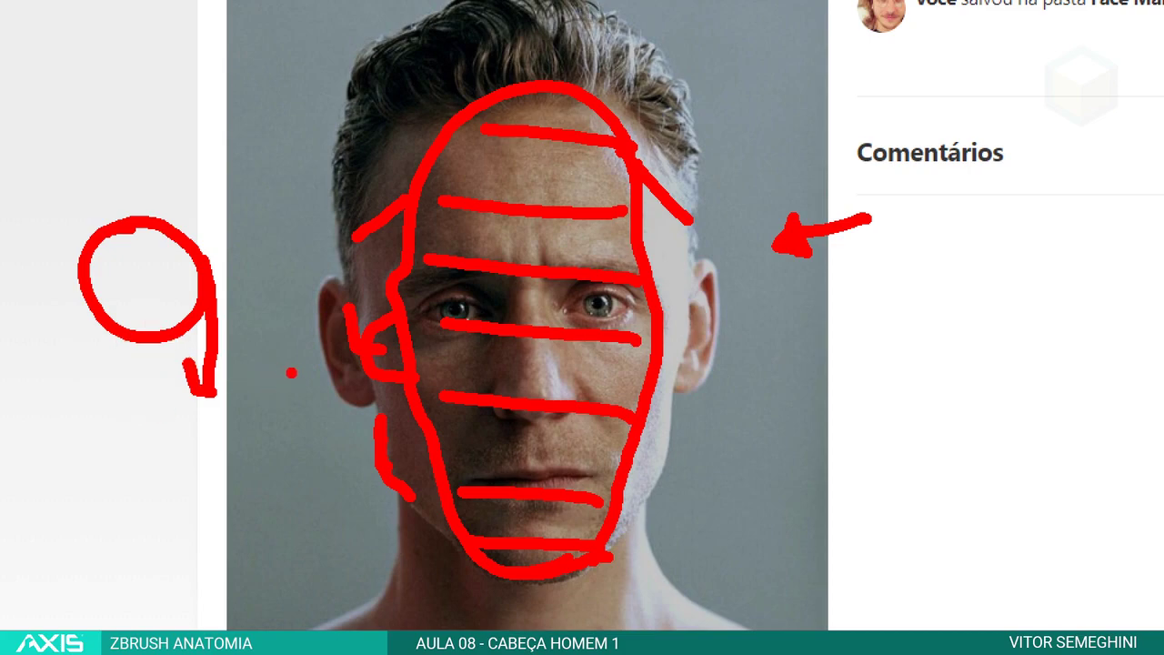
{"action": "key", "text": "ctrl+z"}
Step: Draw the left and right jawlines to the chin and refine the diagram's jaw tail
{"action": "left_click_drag", "start_coordinate": [380, 418], "coordinate": [464, 550]}
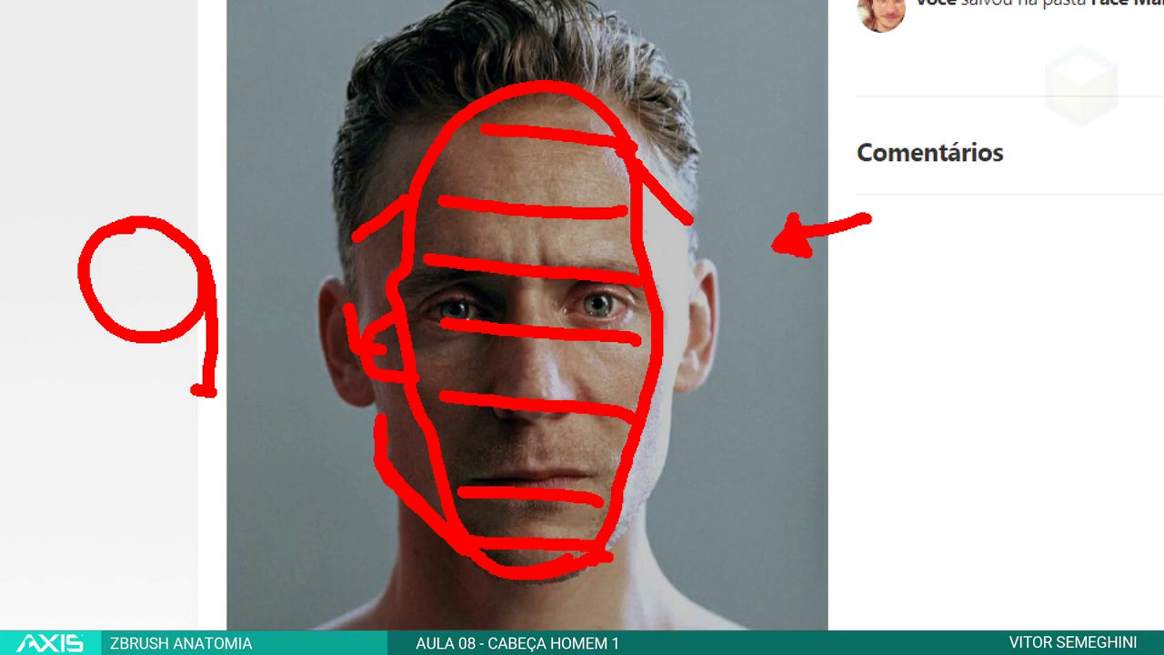
{"action": "mouse_move", "coordinate": [607, 549]}
{"action": "left_mouse_down"}
{"action": "mouse_move", "coordinate": [672, 475]}
{"action": "mouse_move", "coordinate": [674, 409]}
{"action": "left_mouse_up"}
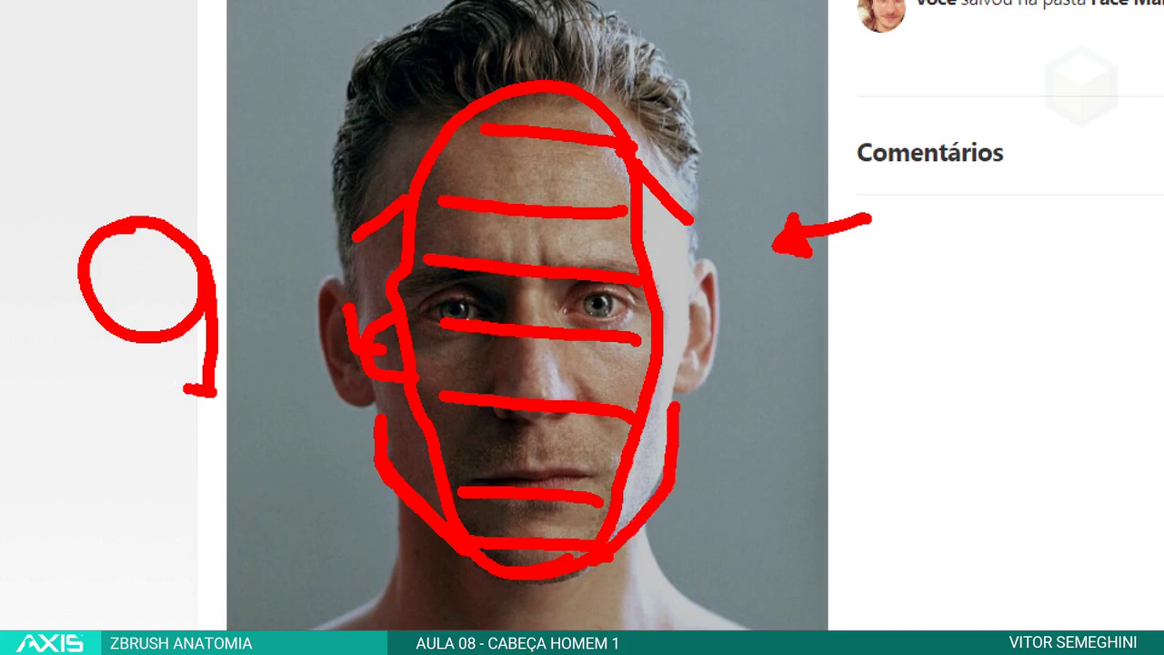
{"action": "left_click_drag", "start_coordinate": [202, 391], "coordinate": [167, 386]}
{"action": "left_click_drag", "start_coordinate": [151, 342], "coordinate": [168, 386]}
{"action": "mouse_move", "coordinate": [173, 345]}
{"action": "left_mouse_down"}
{"action": "mouse_move", "coordinate": [176, 368]}
{"action": "mouse_move", "coordinate": [203, 372]}
{"action": "mouse_move", "coordinate": [227, 334]}
{"action": "left_mouse_up"}
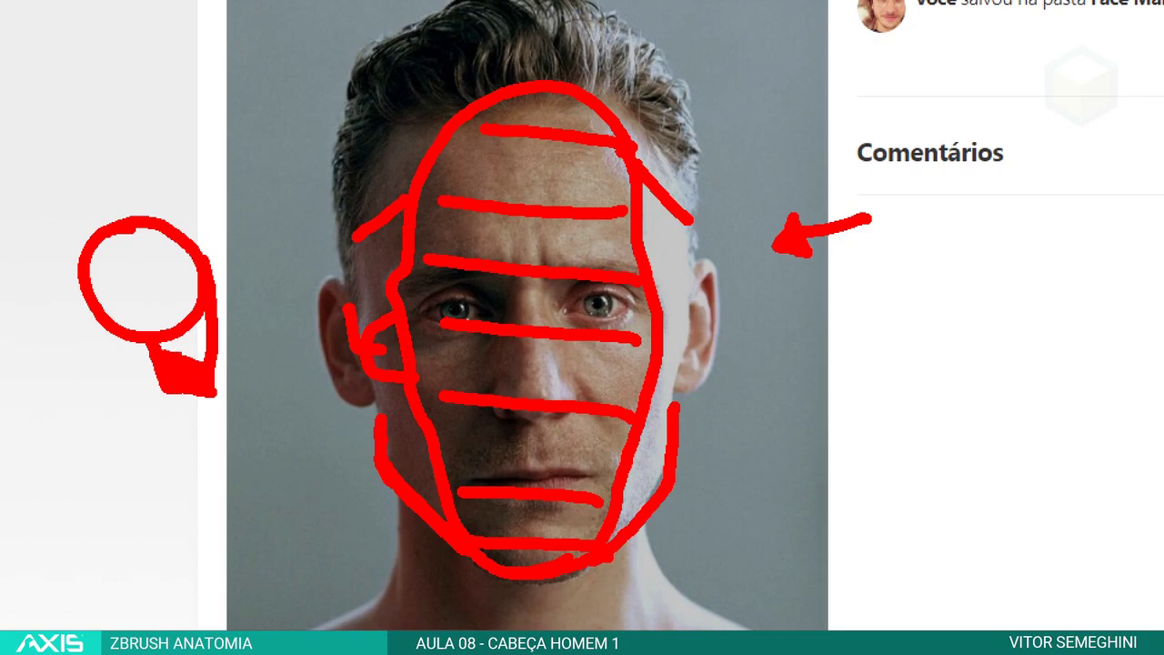
{"action": "key", "text": "ctrl+z"}
{"action": "key", "text": "ctrl+z"}
{"action": "key", "text": "ctrl+z"}
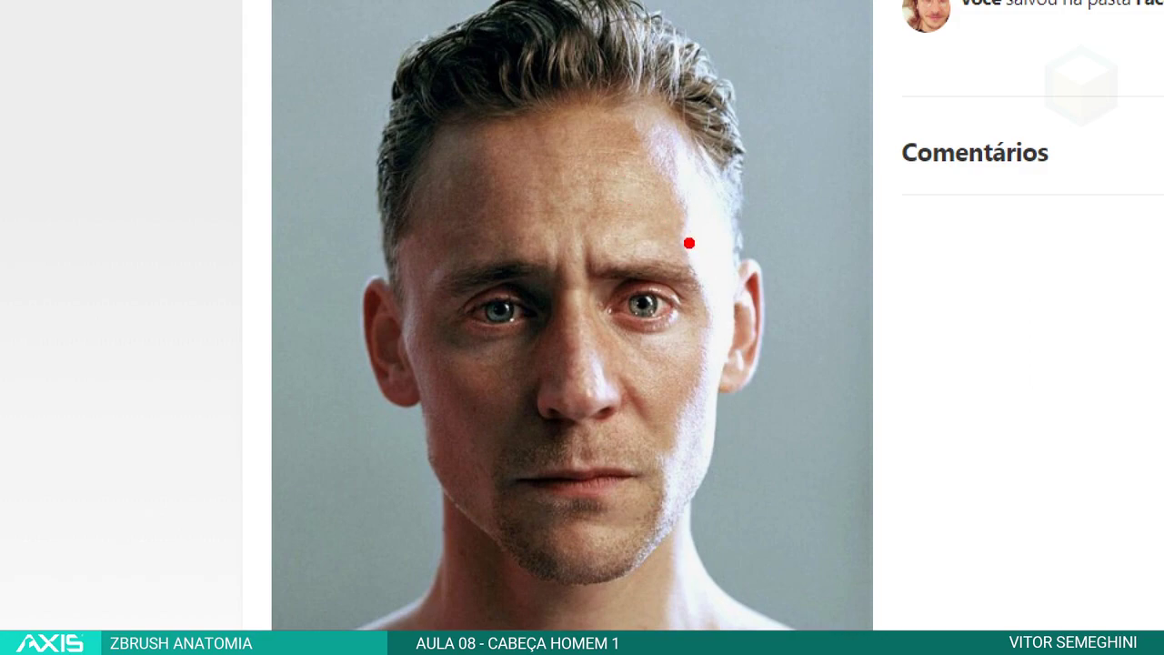
Step: Sketch a temple-to-forehead hook, then erase all the strokes
{"action": "mouse_move", "coordinate": [694, 269]}
{"action": "left_mouse_down"}
{"action": "mouse_move", "coordinate": [718, 293]}
{"action": "mouse_move", "coordinate": [738, 282]}
{"action": "mouse_move", "coordinate": [736, 293]}
{"action": "left_mouse_up"}
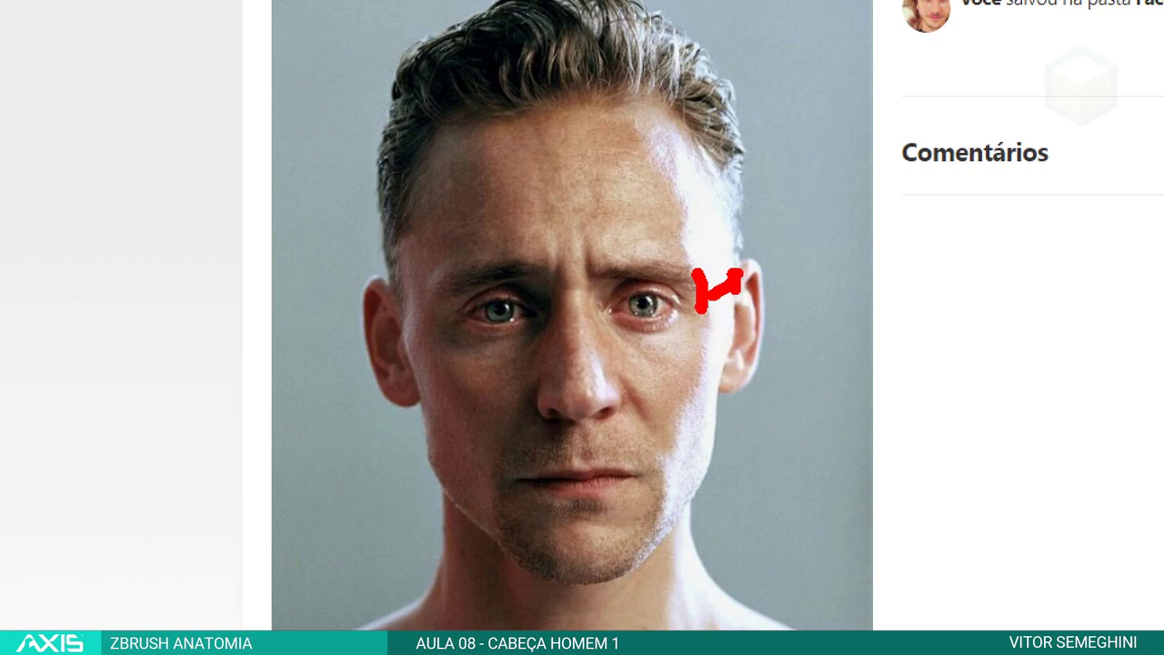
{"action": "left_click_drag", "start_coordinate": [735, 273], "coordinate": [704, 230]}
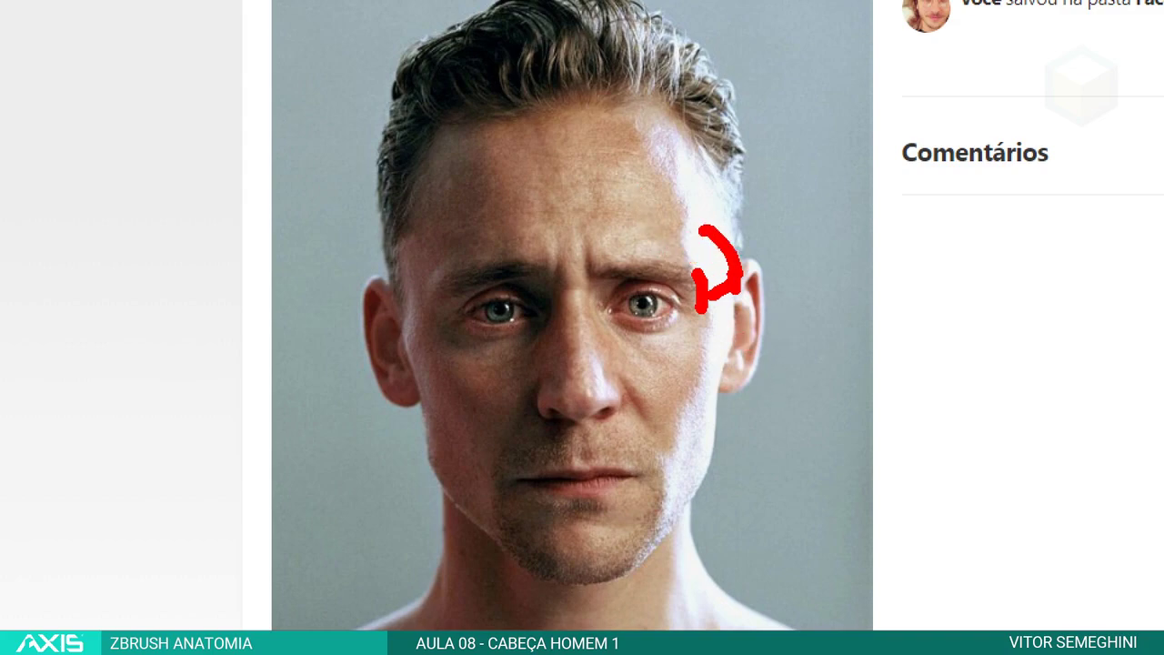
{"action": "left_click_drag", "start_coordinate": [727, 284], "coordinate": [607, 189]}
{"action": "key", "text": "e"}
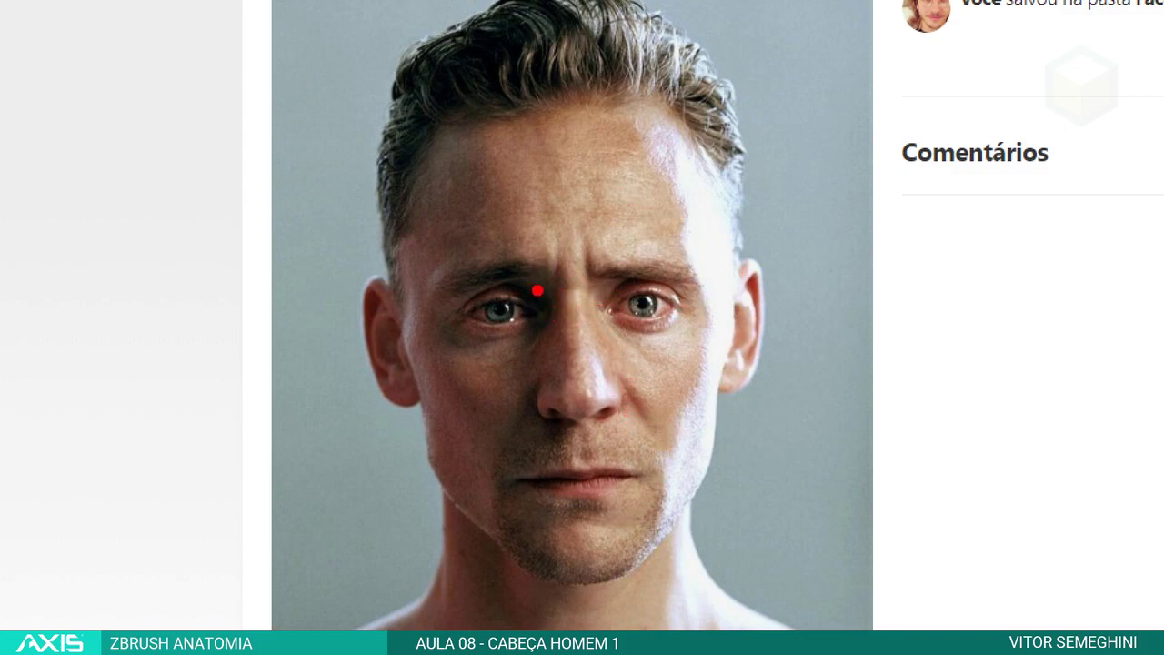
Step: Mark brow, nose-base, chin and mouth-corner levels, plus a vertical from mouth corner to hairline
{"action": "left_click_drag", "start_coordinate": [554, 285], "coordinate": [615, 293]}
{"action": "left_click_drag", "start_coordinate": [554, 411], "coordinate": [599, 411]}
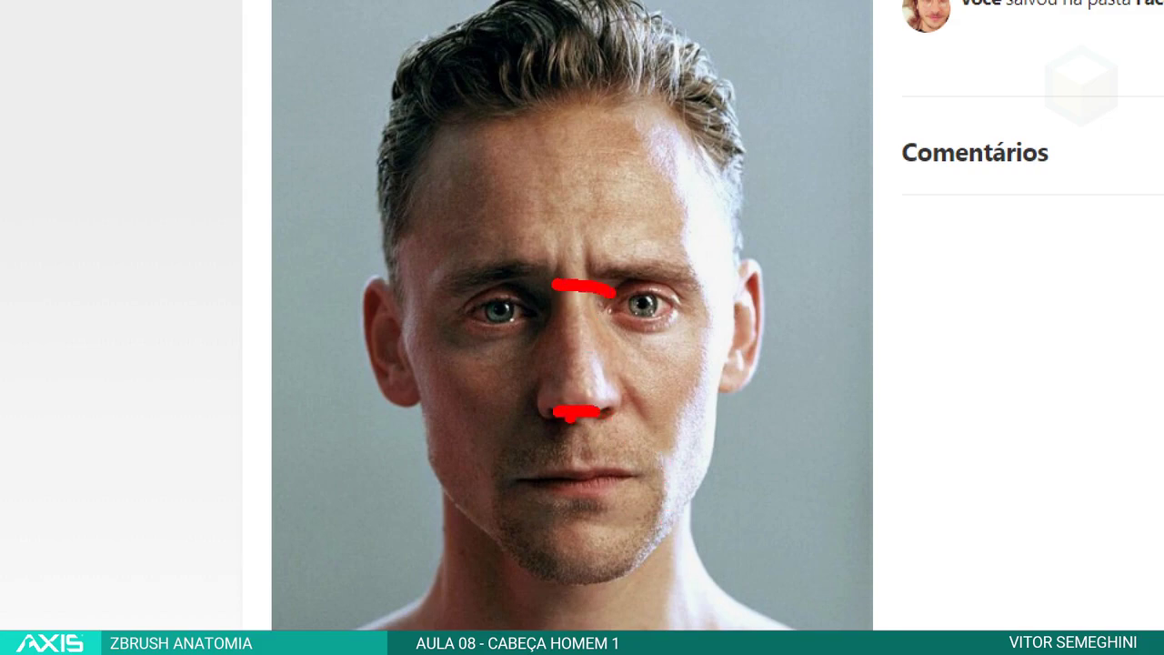
{"action": "left_click_drag", "start_coordinate": [564, 574], "coordinate": [598, 570]}
{"action": "left_click_drag", "start_coordinate": [622, 283], "coordinate": [643, 283]}
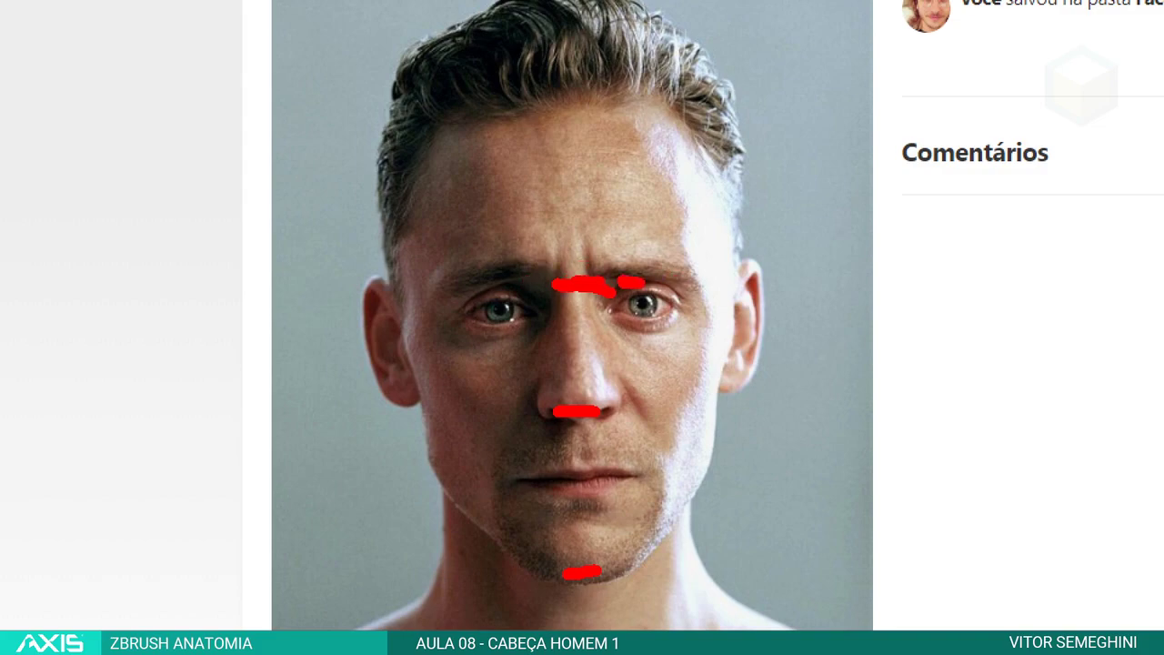
{"action": "left_click_drag", "start_coordinate": [629, 478], "coordinate": [670, 476]}
{"action": "left_click_drag", "start_coordinate": [647, 280], "coordinate": [647, 486]}
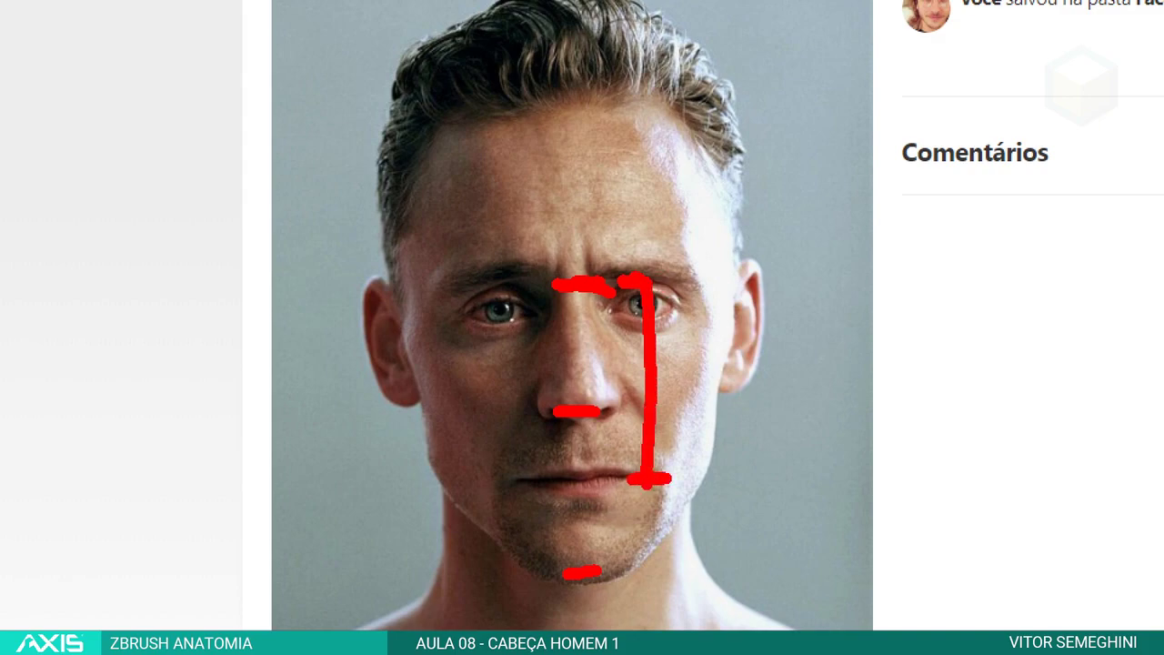
{"action": "mouse_move", "coordinate": [645, 273]}
{"action": "left_mouse_down"}
{"action": "mouse_move", "coordinate": [631, 88]}
{"action": "mouse_move", "coordinate": [650, 90]}
{"action": "left_mouse_up"}
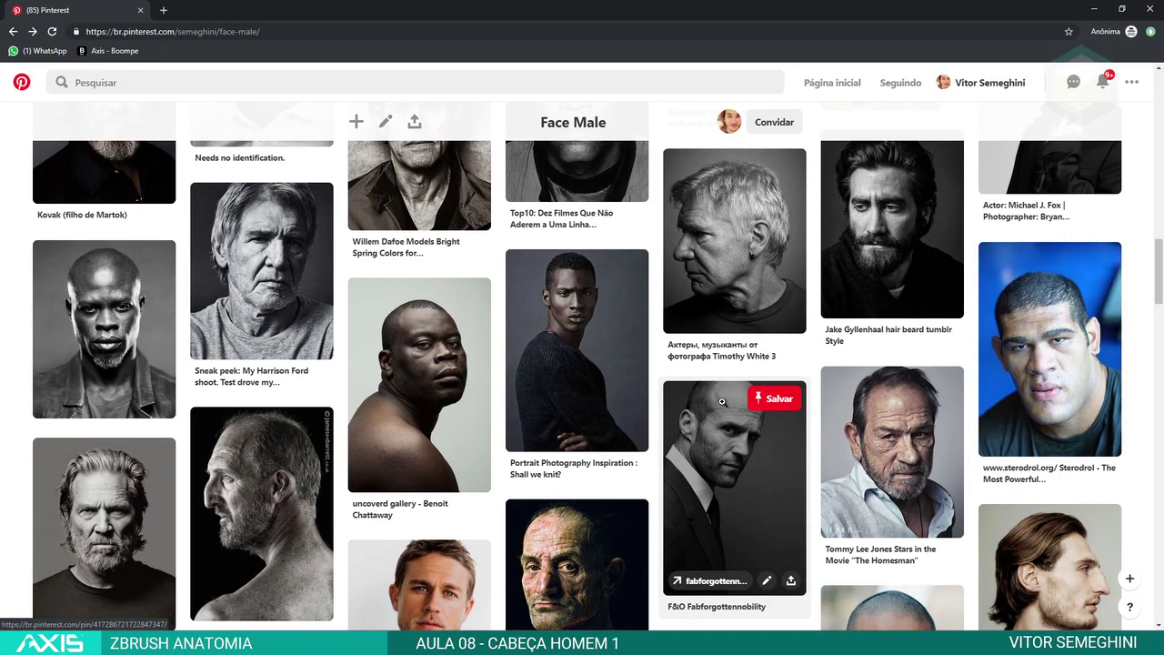
Step: Open the 'man faces side view' profile pin from the Face Male board and browse its related pins
{"action": "scroll", "coordinate": [721, 416], "scroll_direction": "up", "scroll_amount": 3}
{"action": "scroll", "coordinate": [721, 415], "scroll_direction": "up", "scroll_amount": 2}
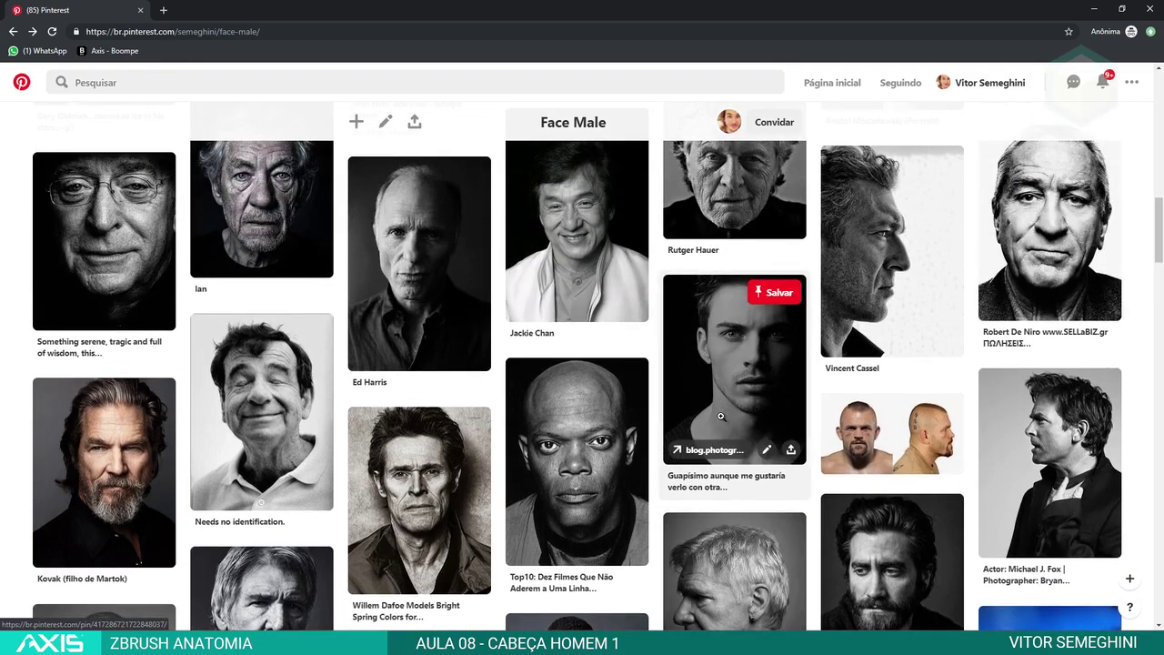
{"action": "scroll", "coordinate": [719, 416], "scroll_direction": "up", "scroll_amount": 2}
{"action": "scroll", "coordinate": [717, 415], "scroll_direction": "up", "scroll_amount": 1}
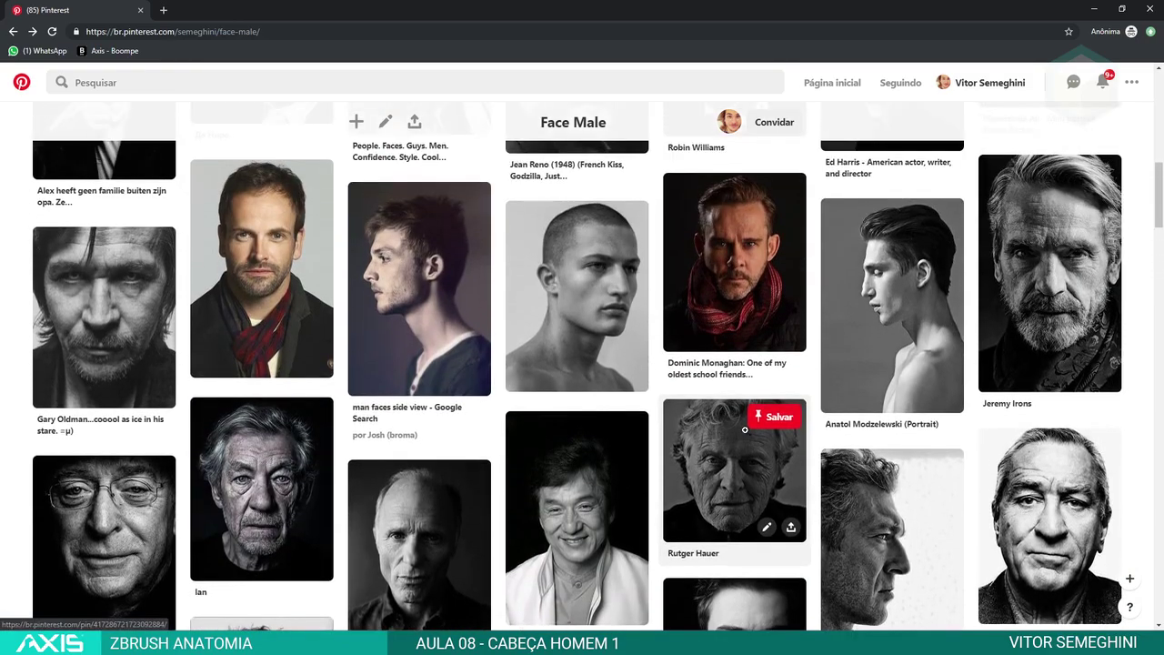
{"action": "left_click", "coordinate": [418, 290]}
{"action": "mouse_move", "coordinate": [734, 432]}
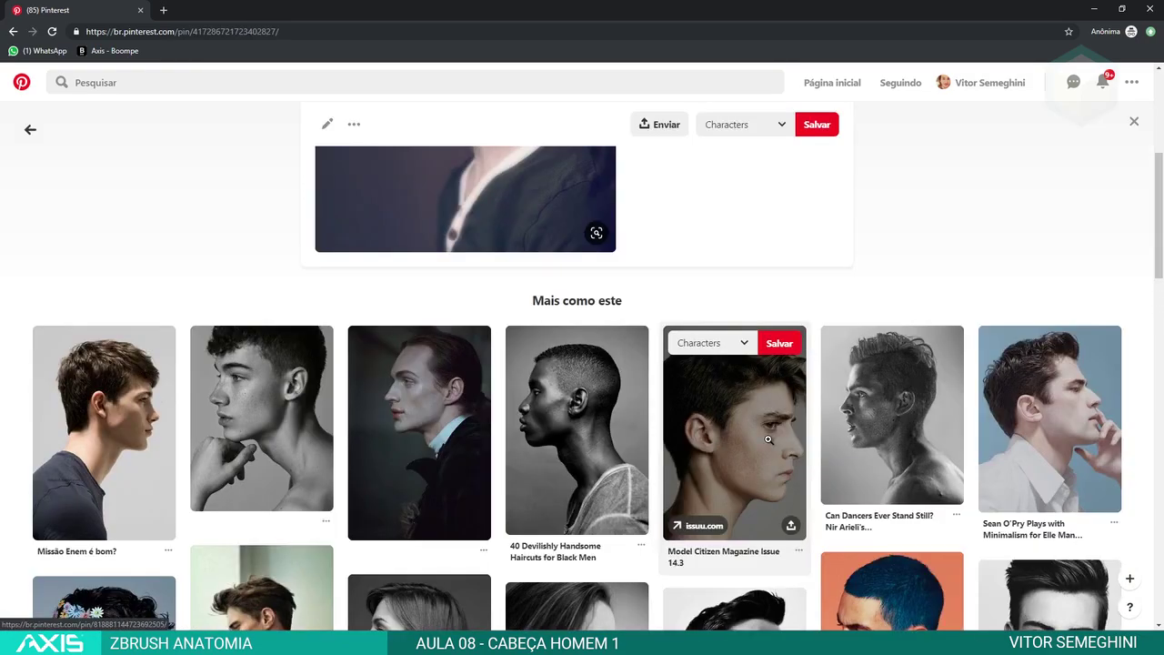
{"action": "scroll", "coordinate": [747, 268], "scroll_direction": "down", "scroll_amount": 2}
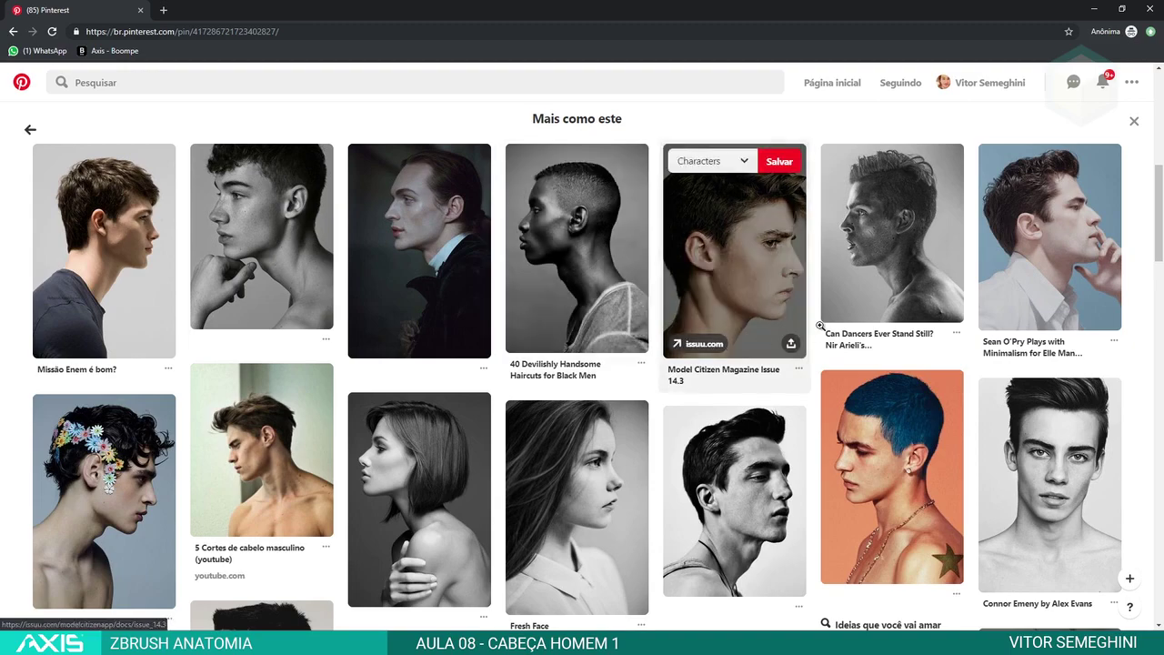
{"action": "scroll", "coordinate": [714, 364], "scroll_direction": "up", "scroll_amount": 4}
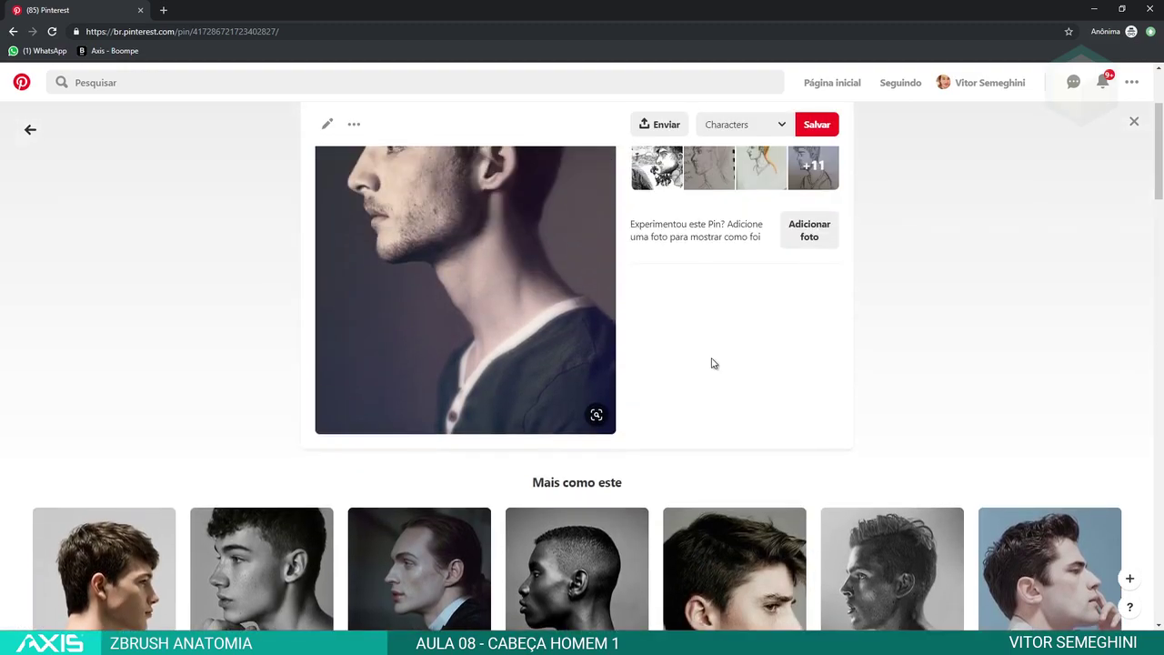
{"action": "scroll", "coordinate": [714, 363], "scroll_direction": "up", "scroll_amount": 2}
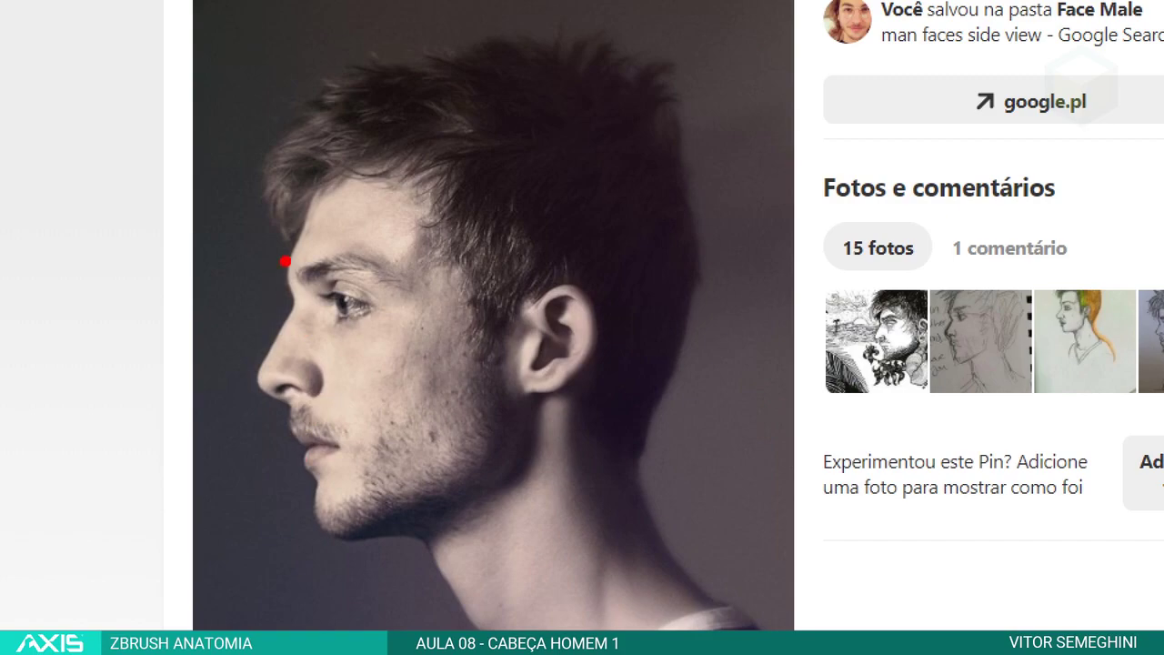
Step: Trace the current face's hairline, forehead-to-chin profile and jawline in red strokes
{"action": "mouse_move", "coordinate": [328, 148]}
{"action": "left_mouse_down"}
{"action": "mouse_move", "coordinate": [280, 265]}
{"action": "mouse_move", "coordinate": [298, 342]}
{"action": "left_mouse_up"}
{"action": "mouse_move", "coordinate": [282, 255]}
{"action": "left_mouse_down"}
{"action": "mouse_move", "coordinate": [316, 531]}
{"action": "mouse_move", "coordinate": [409, 530]}
{"action": "left_mouse_up"}
{"action": "mouse_move", "coordinate": [318, 533]}
{"action": "left_mouse_down"}
{"action": "mouse_move", "coordinate": [382, 534]}
{"action": "mouse_move", "coordinate": [505, 359]}
{"action": "left_mouse_up"}
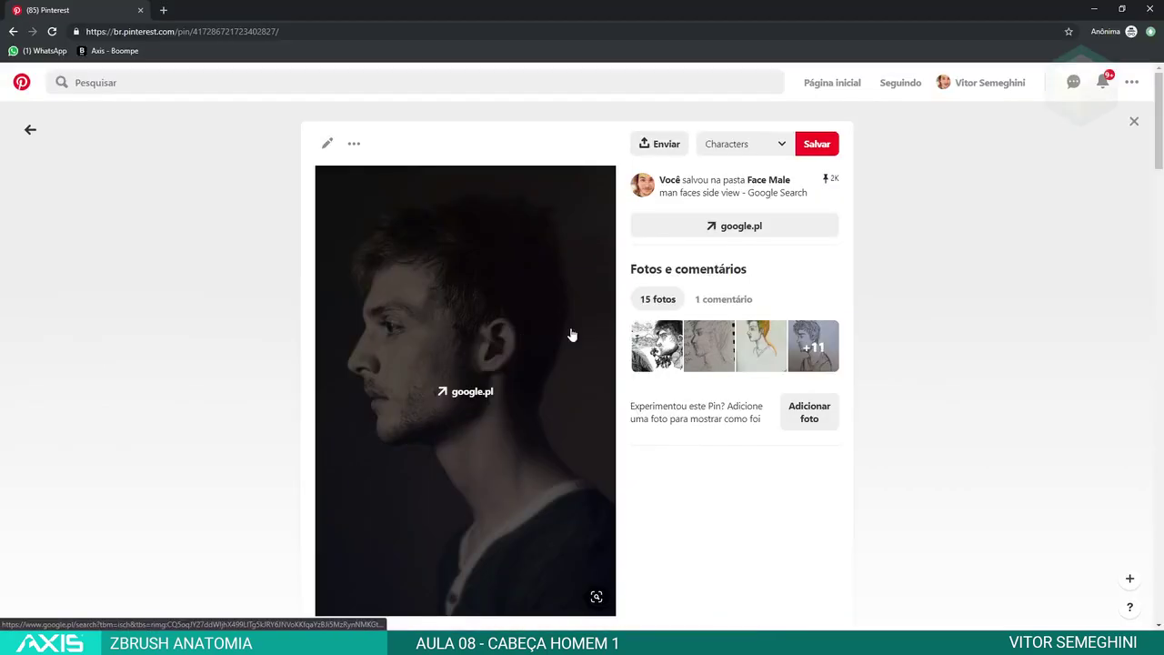
Step: Open the '40 Devilishly Handsome Haircuts for Black Men' pin and trace its profile from hairline past the nose
{"action": "scroll", "coordinate": [735, 324], "scroll_direction": "down", "scroll_amount": 3}
{"action": "left_click", "coordinate": [615, 451]}
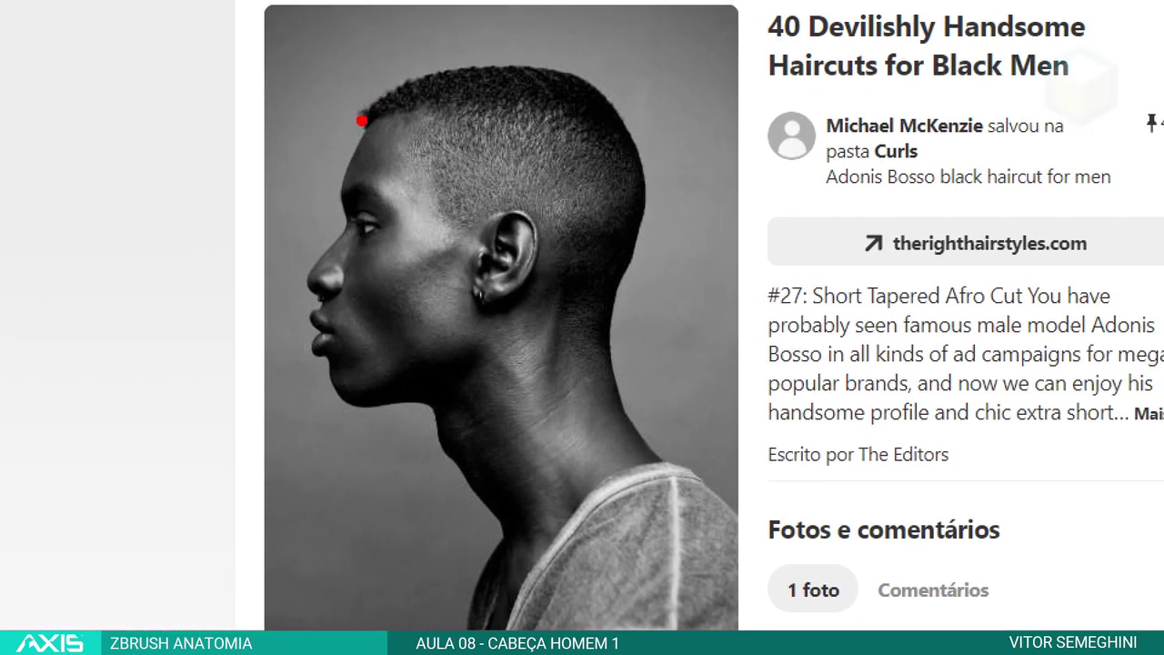
{"action": "left_click_drag", "start_coordinate": [383, 97], "coordinate": [344, 179]}
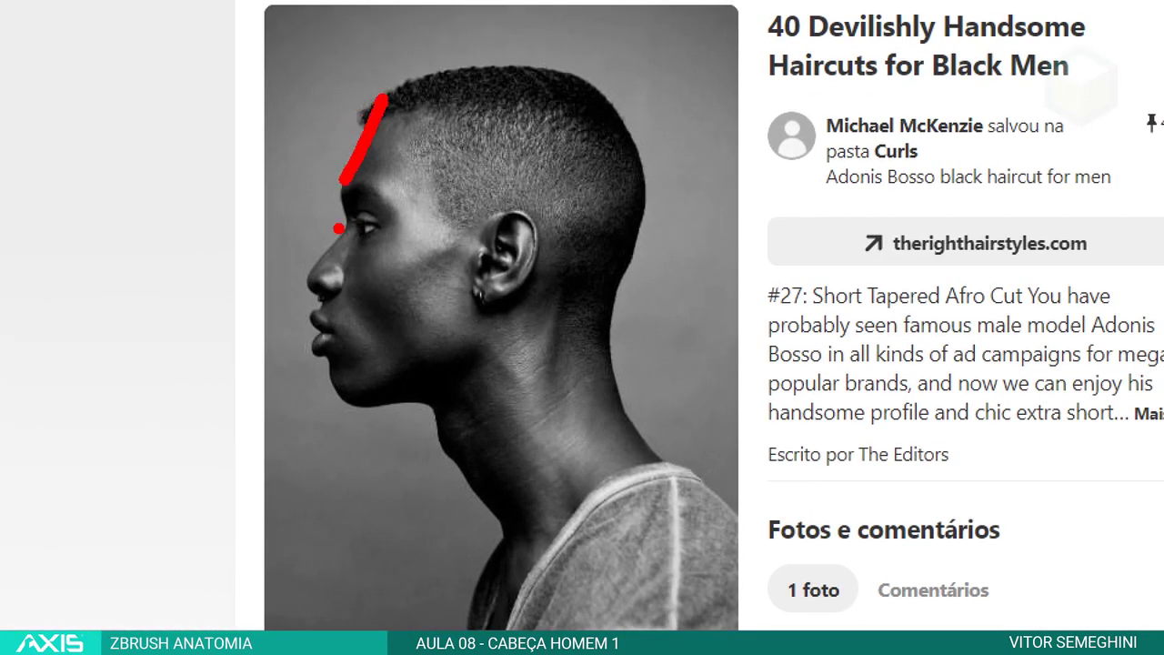
{"action": "mouse_move", "coordinate": [344, 179]}
{"action": "left_mouse_down"}
{"action": "mouse_move", "coordinate": [374, 406]}
{"action": "mouse_move", "coordinate": [341, 400]}
{"action": "mouse_move", "coordinate": [311, 305]}
{"action": "mouse_move", "coordinate": [333, 249]}
{"action": "mouse_move", "coordinate": [356, 229]}
{"action": "left_mouse_up"}
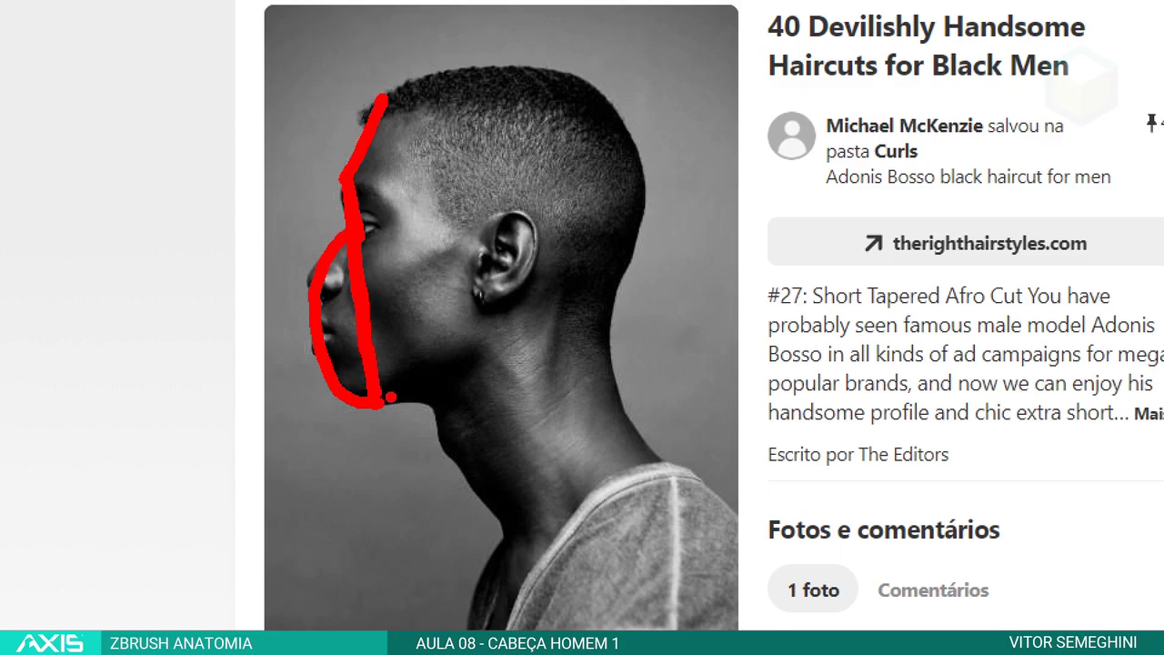
Step: Magnify the portrait and draw red guide lines at lip and eye level plus a vertical line through the ear
{"action": "key", "text": "Escape"}
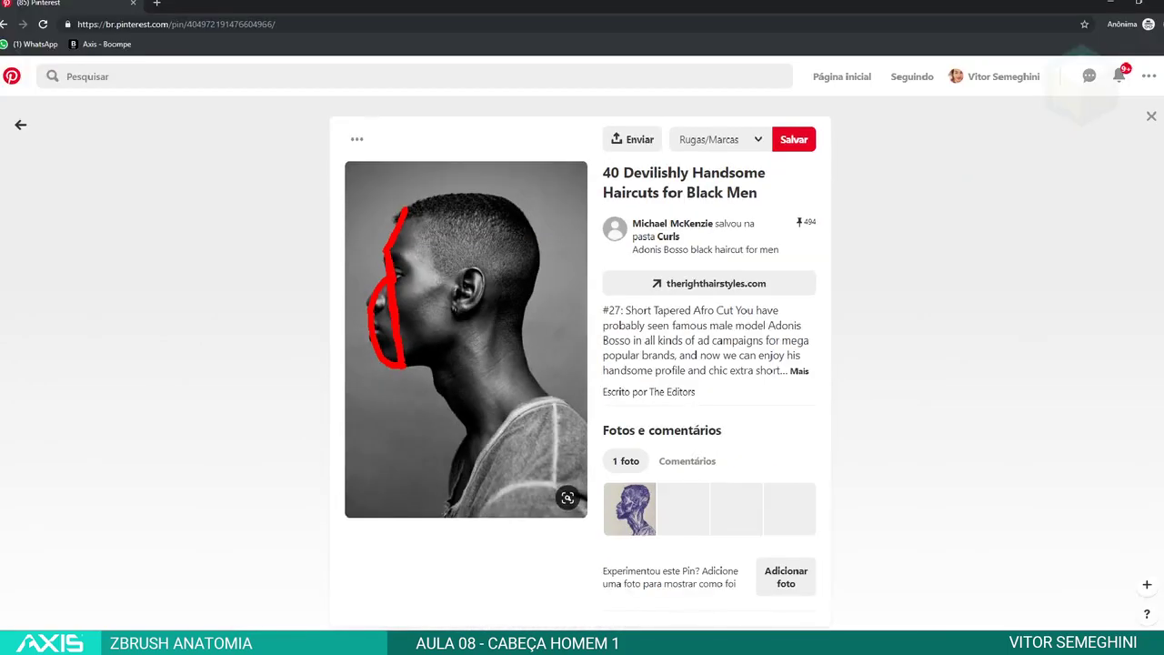
{"action": "key", "text": "ctrl+1"}
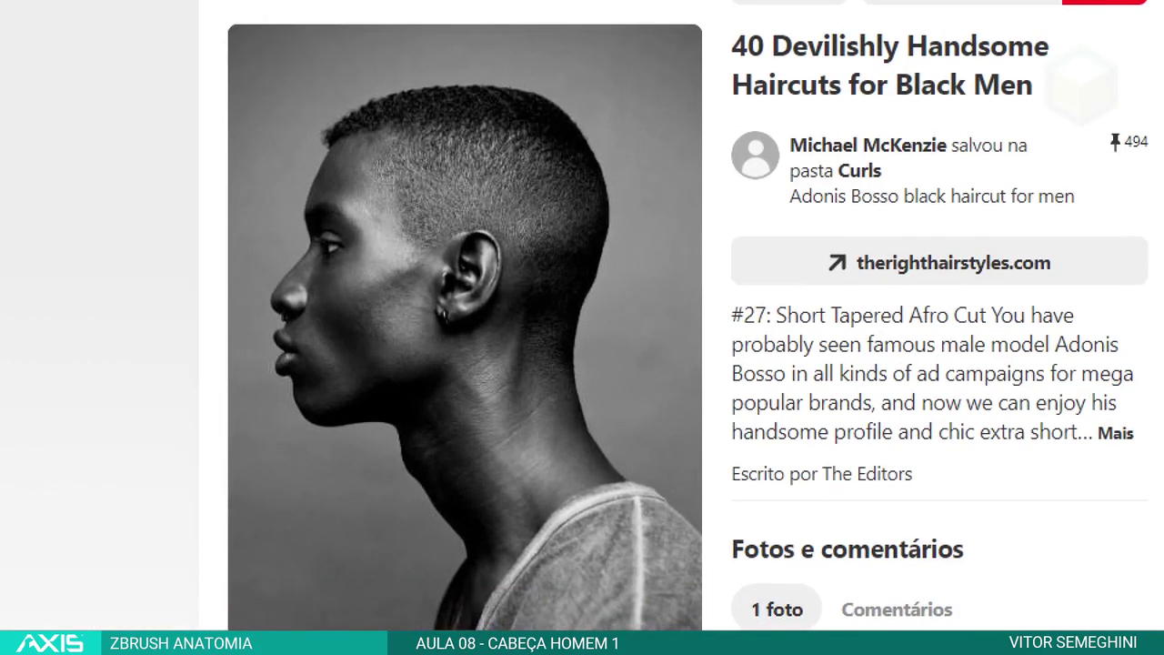
{"action": "left_click", "coordinate": [461, 319]}
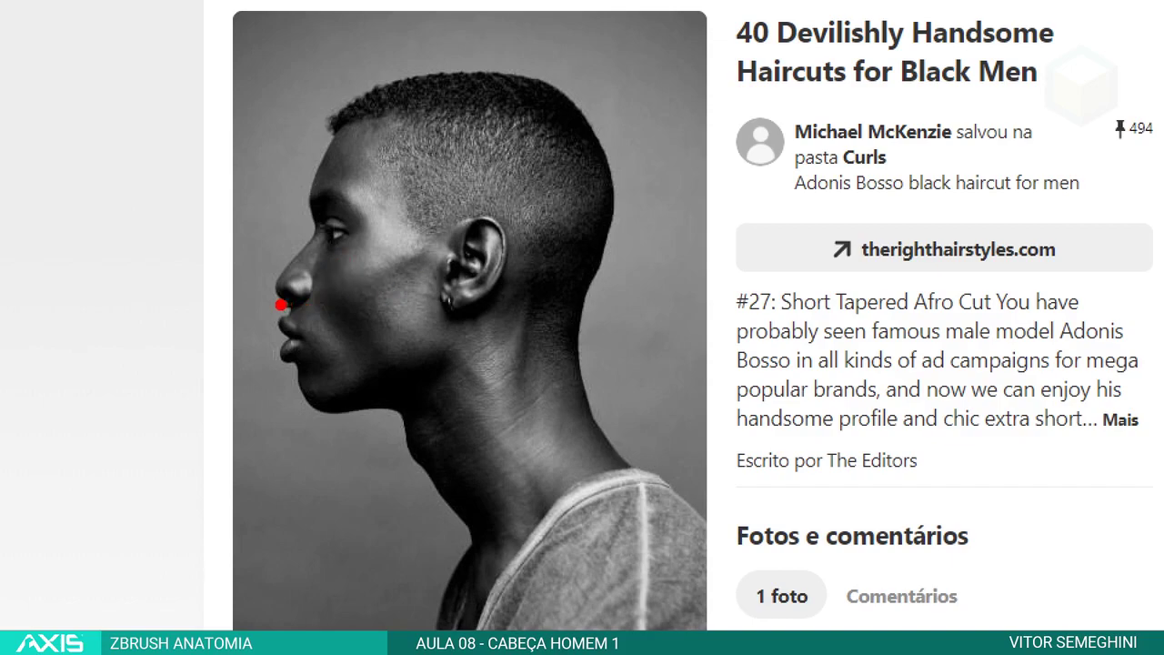
{"action": "left_click_drag", "start_coordinate": [278, 309], "coordinate": [491, 320]}
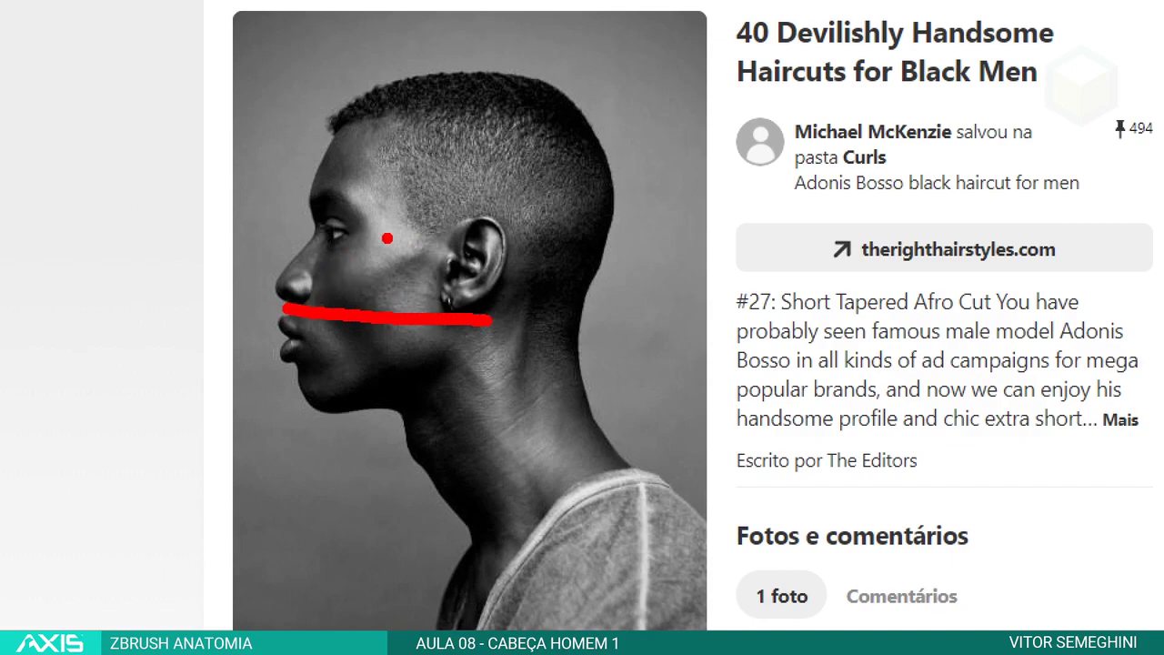
{"action": "left_click_drag", "start_coordinate": [324, 214], "coordinate": [496, 218]}
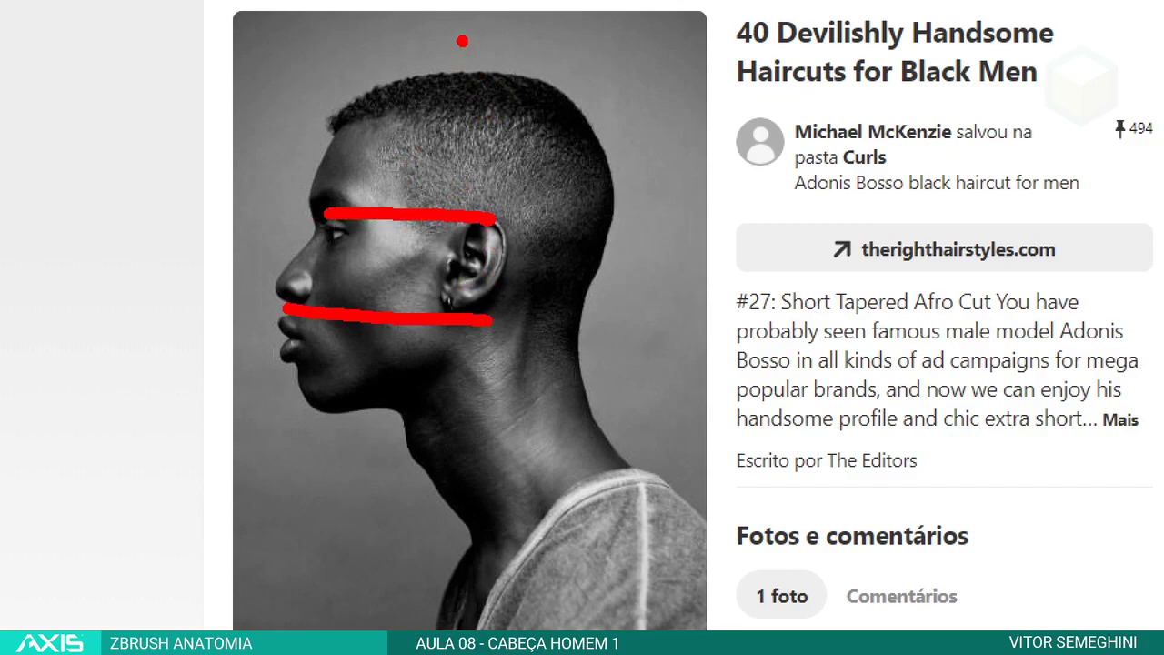
{"action": "left_click_drag", "start_coordinate": [462, 40], "coordinate": [468, 482]}
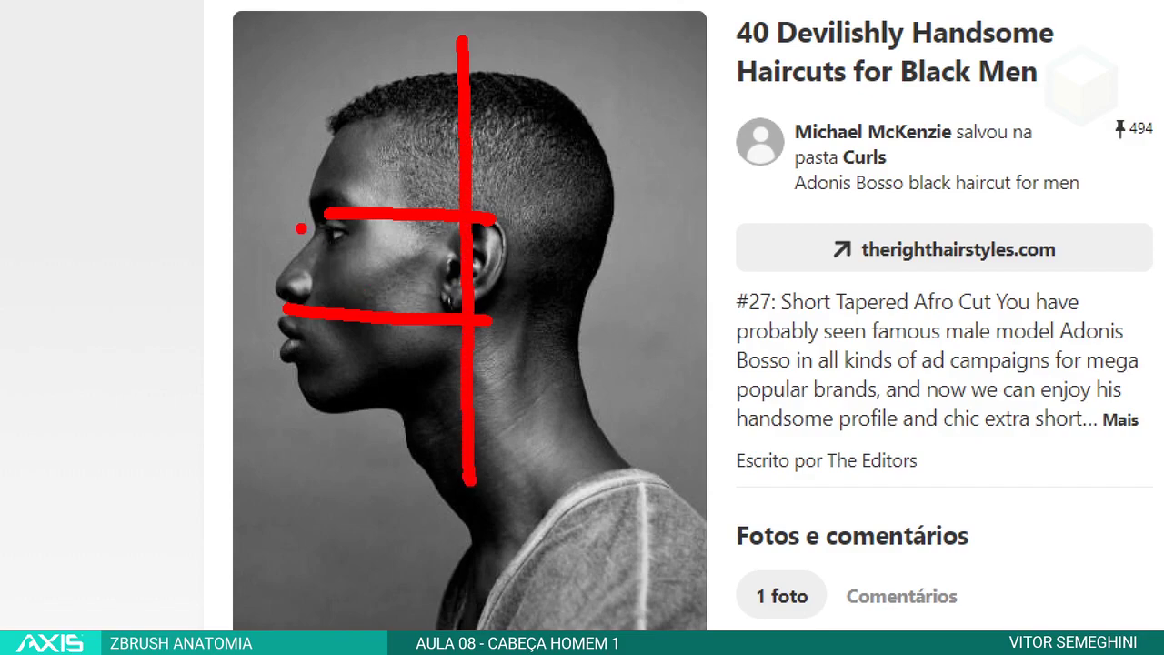
{"action": "left_click_drag", "start_coordinate": [262, 264], "coordinate": [631, 268]}
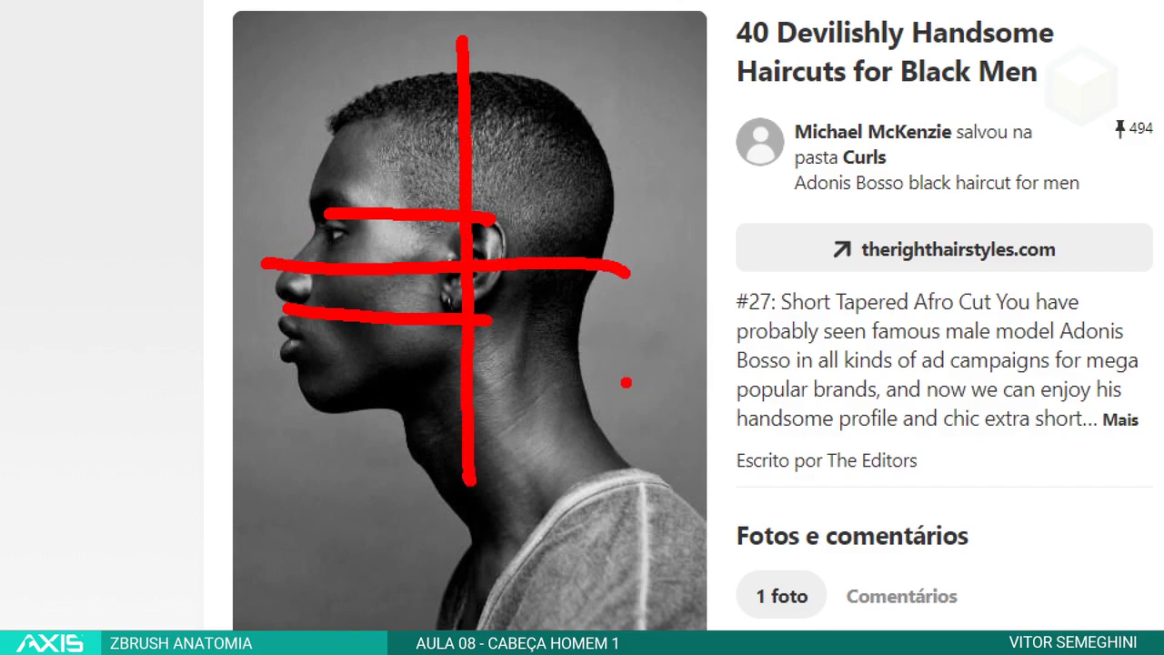
{"action": "key", "text": "ctrl+z"}
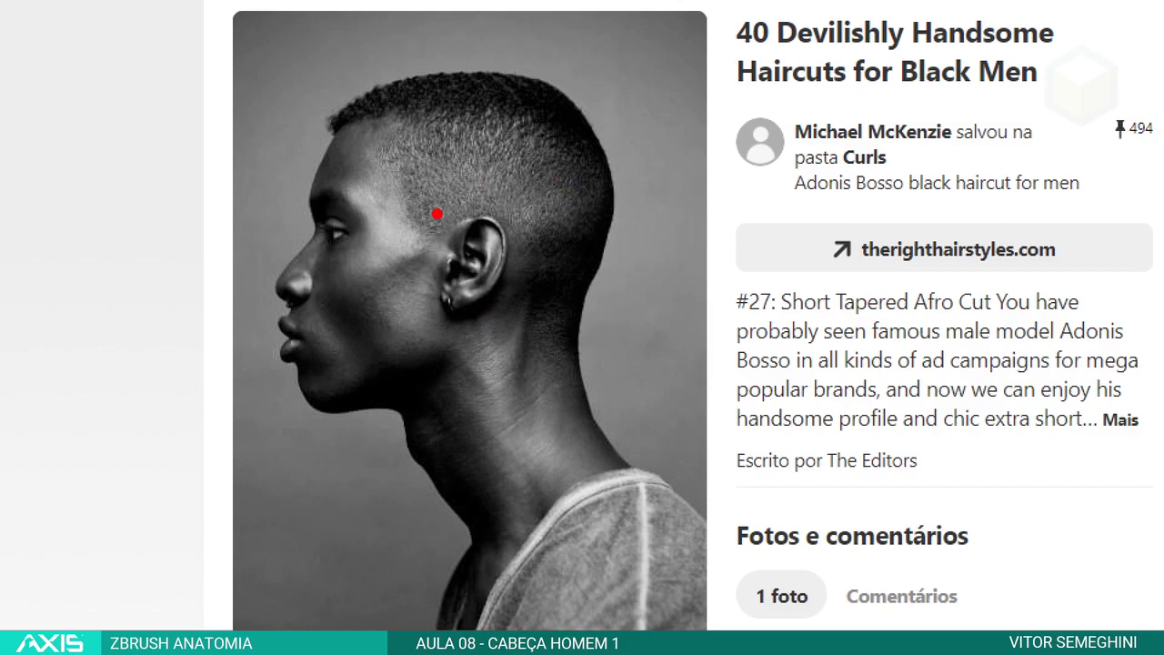
Step: Sketch a red D-shaped outline around the ear, then undo it
{"action": "left_click_drag", "start_coordinate": [474, 200], "coordinate": [428, 313]}
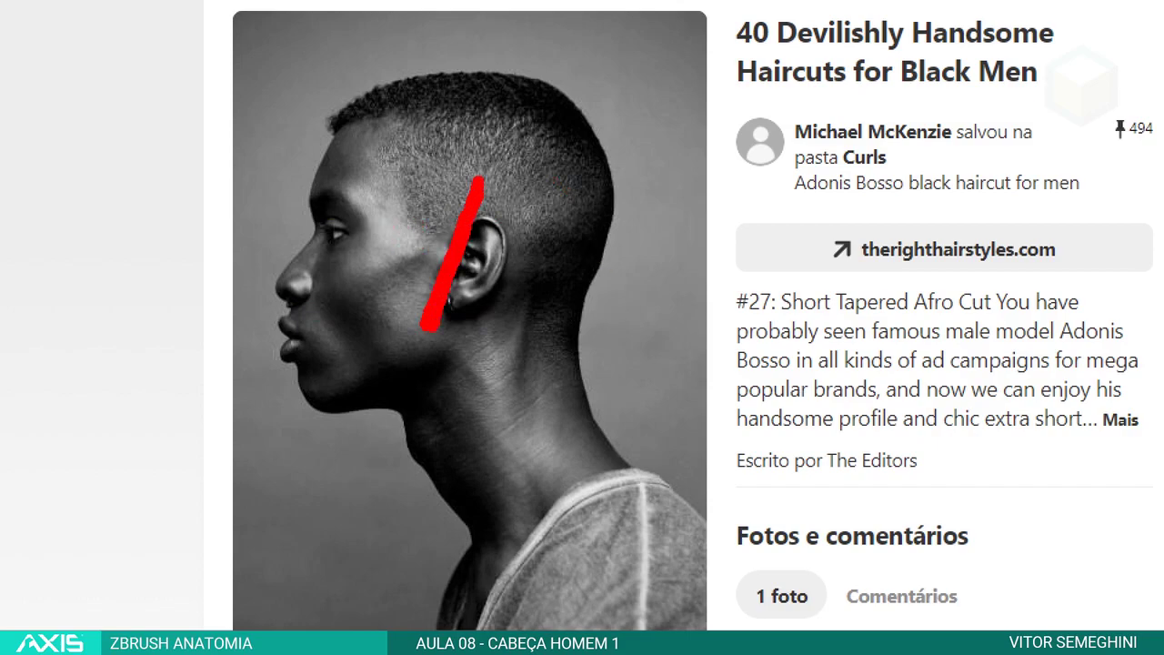
{"action": "key", "text": "Escape"}
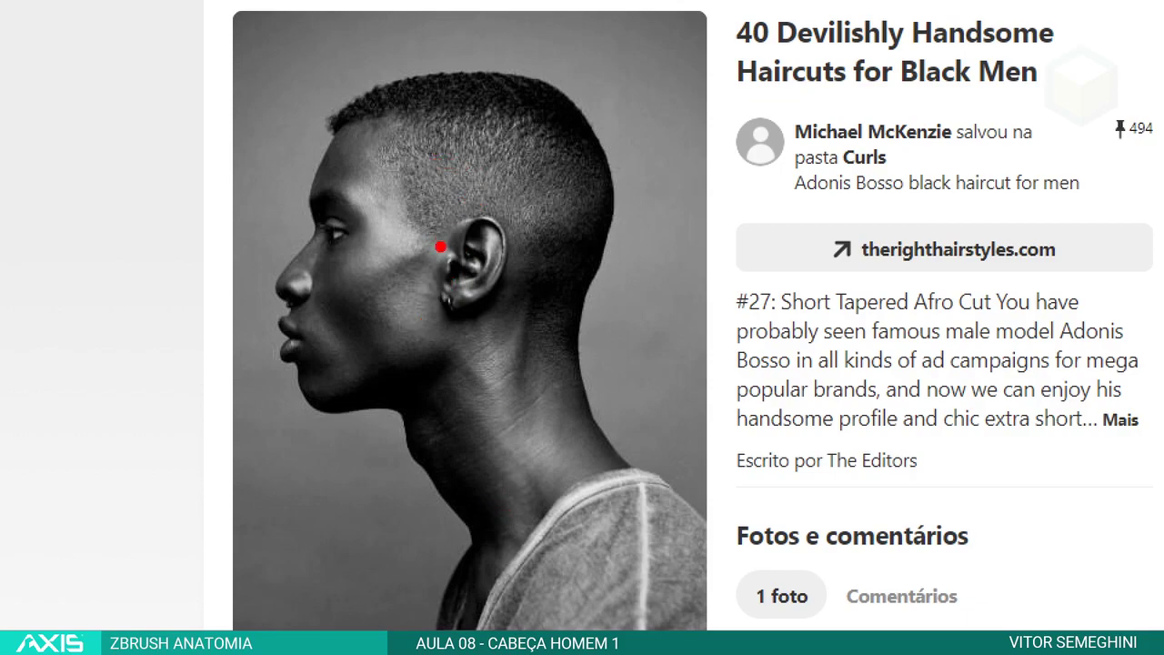
{"action": "left_click_drag", "start_coordinate": [437, 231], "coordinate": [448, 309]}
{"action": "left_click_drag", "start_coordinate": [440, 217], "coordinate": [447, 311]}
{"action": "left_click_drag", "start_coordinate": [444, 213], "coordinate": [468, 302]}
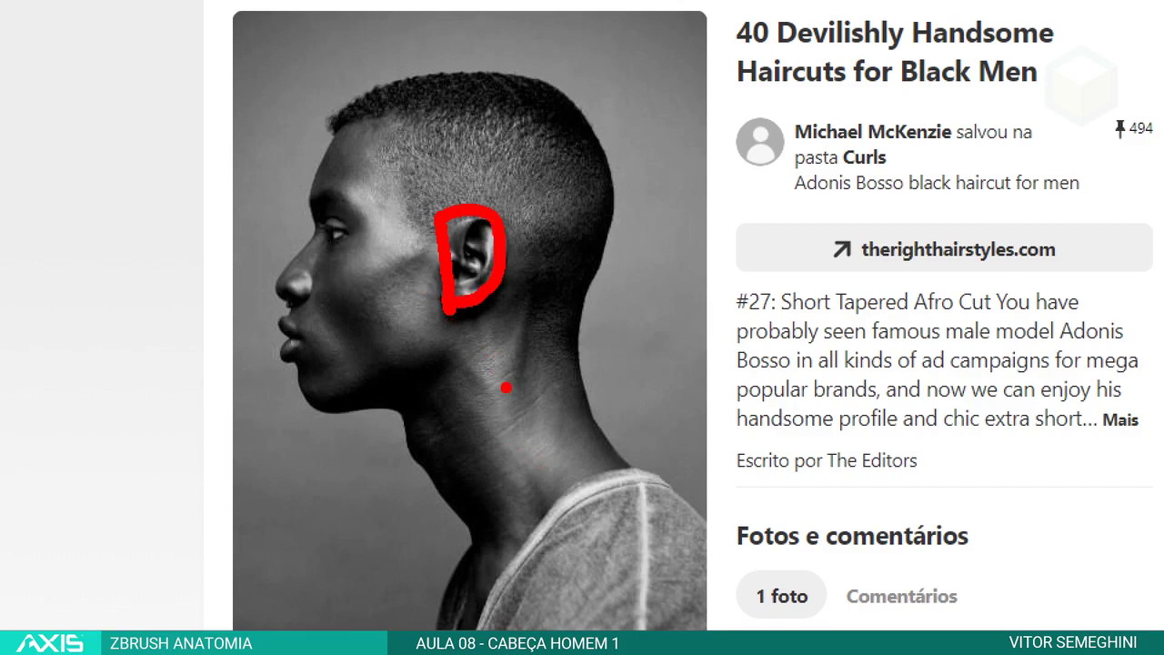
{"action": "key", "text": "ctrl+z"}
{"action": "key", "text": "ctrl+z"}
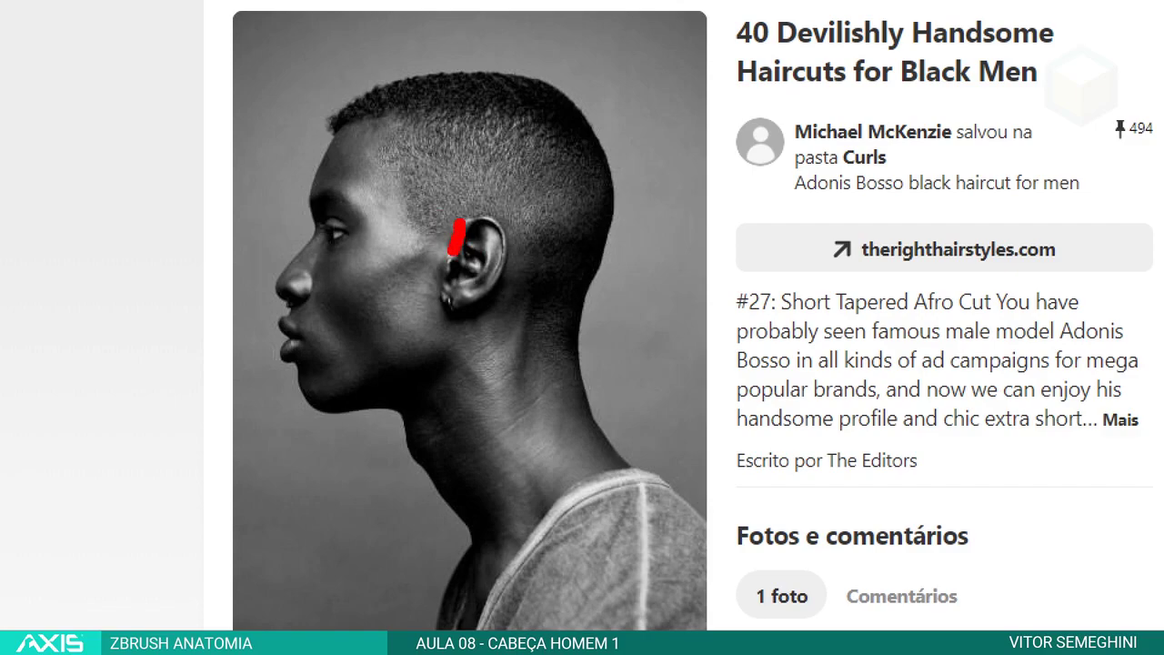
Step: Draw a red jawline from in front of the ear to the chin, removing the extra X marks
{"action": "left_click_drag", "start_coordinate": [452, 252], "coordinate": [438, 300]}
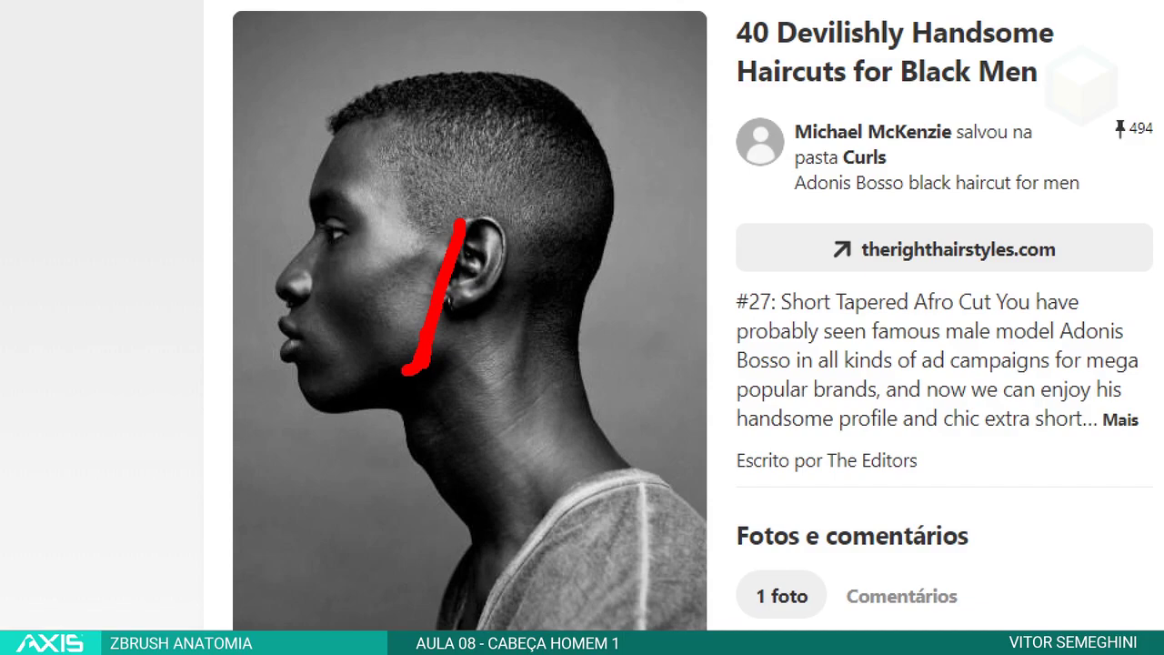
{"action": "left_click_drag", "start_coordinate": [377, 377], "coordinate": [359, 385]}
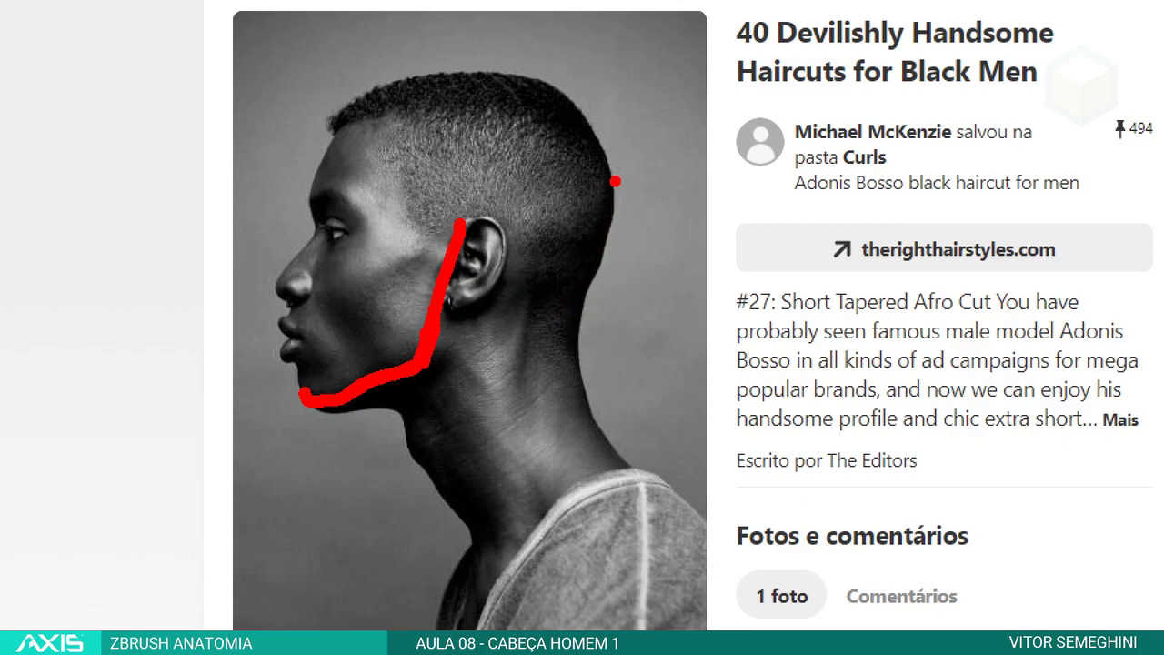
{"action": "mouse_move", "coordinate": [615, 181]}
{"action": "left_mouse_down"}
{"action": "mouse_move", "coordinate": [609, 276]}
{"action": "mouse_move", "coordinate": [565, 310]}
{"action": "mouse_move", "coordinate": [609, 451]}
{"action": "left_mouse_up"}
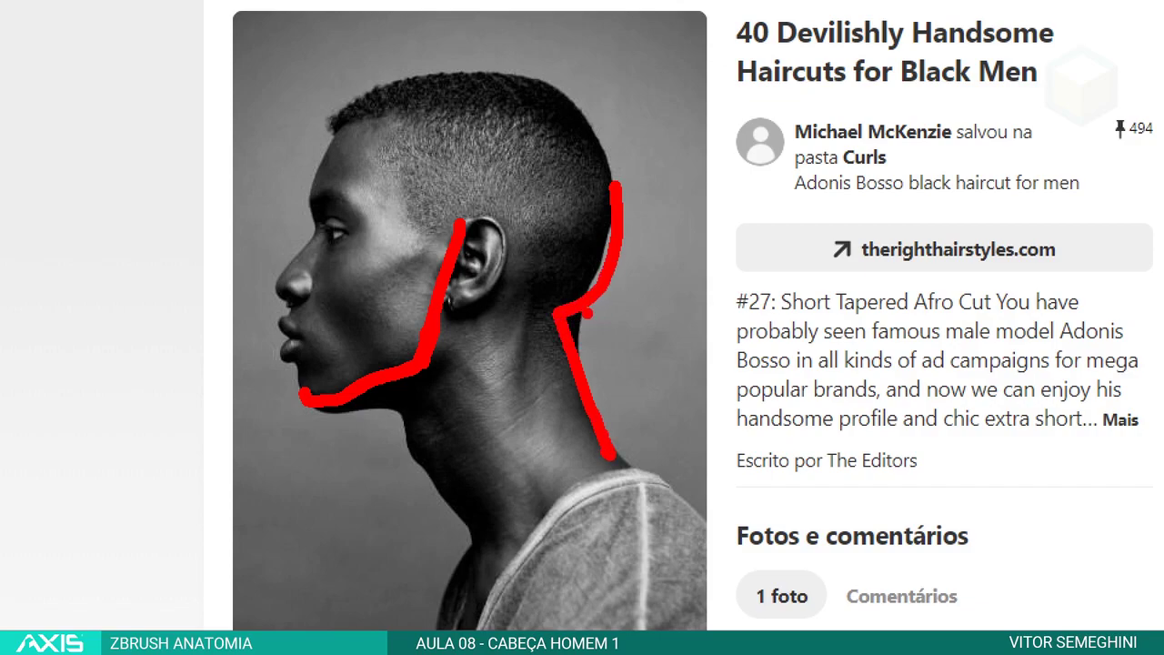
{"action": "mouse_move", "coordinate": [576, 288]}
{"action": "left_mouse_down"}
{"action": "mouse_move", "coordinate": [527, 346]}
{"action": "mouse_move", "coordinate": [637, 314]}
{"action": "mouse_move", "coordinate": [599, 268]}
{"action": "left_mouse_up"}
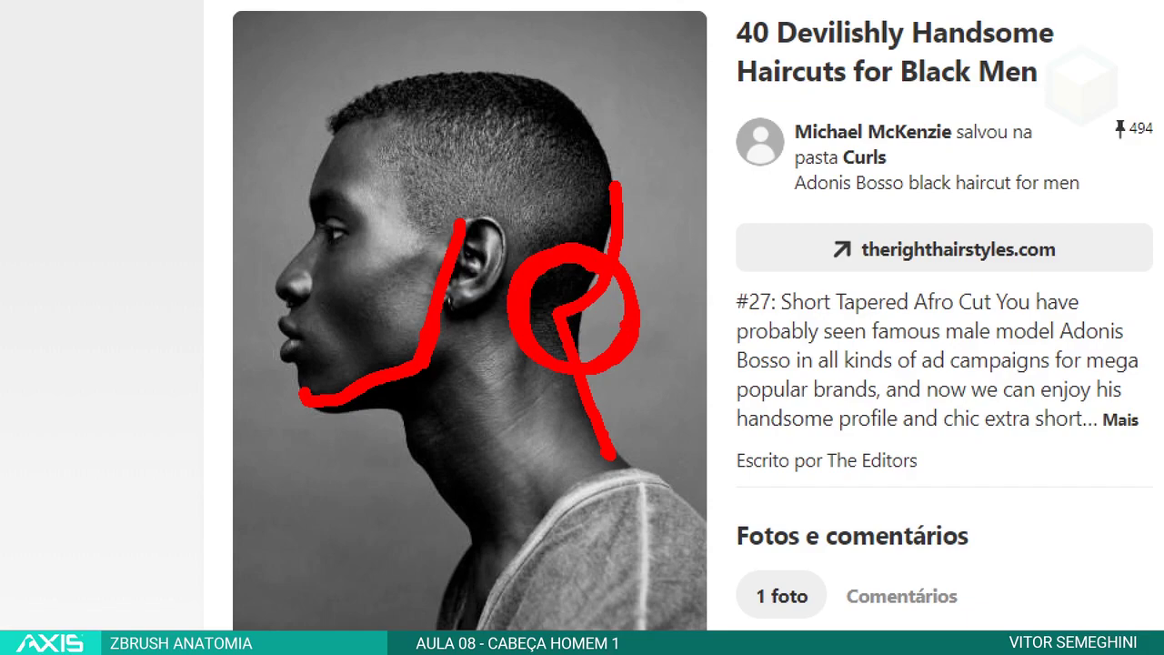
{"action": "left_click_drag", "start_coordinate": [771, 185], "coordinate": [691, 292]}
{"action": "left_click_drag", "start_coordinate": [684, 207], "coordinate": [778, 311]}
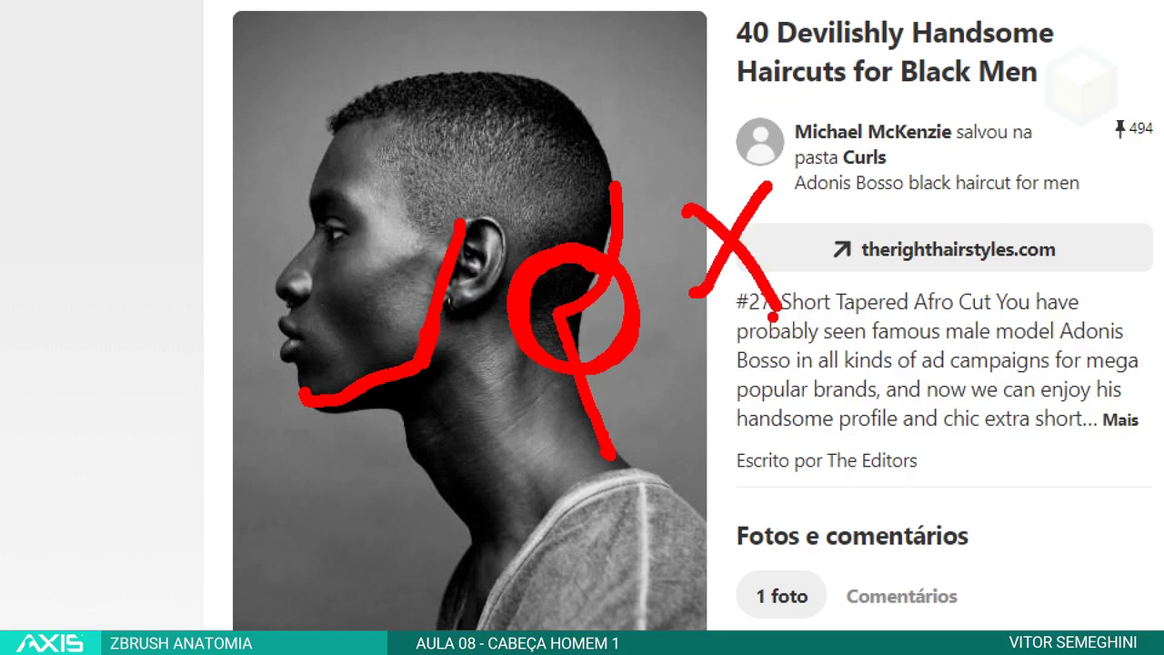
{"action": "key", "text": "ctrl+z"}
{"action": "key", "text": "ctrl+z"}
{"action": "key", "text": "ctrl+z"}
{"action": "key", "text": "ctrl+z"}
{"action": "key", "text": "ctrl+z"}
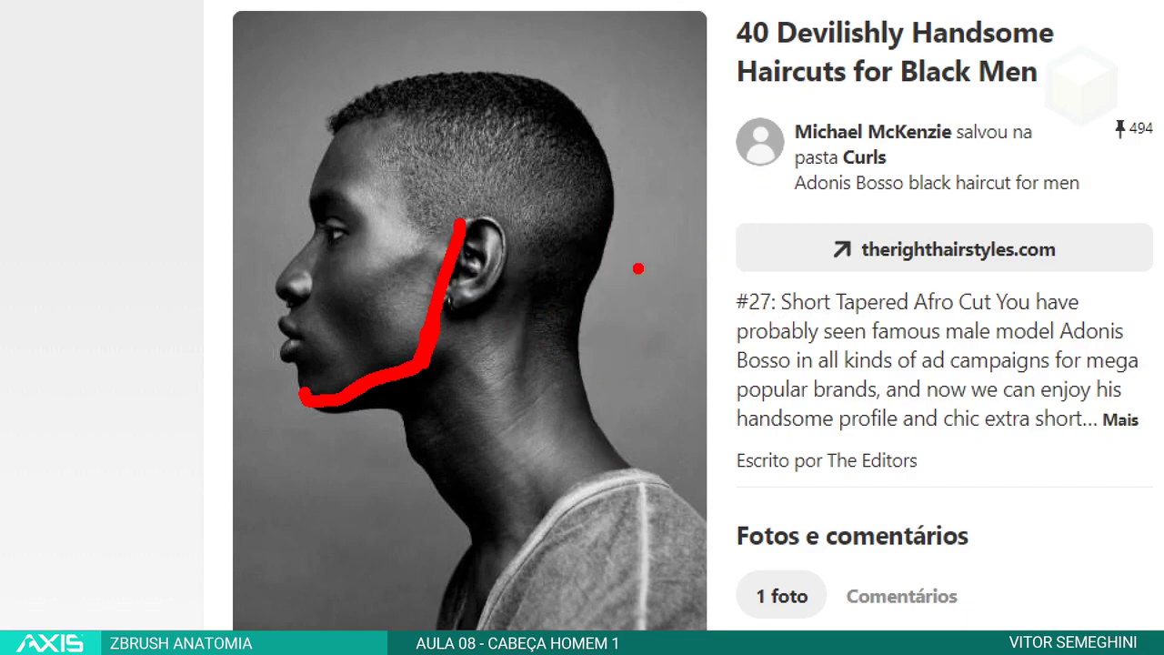
Step: Trace the back of the skull and the neck down to the shoulder in red
{"action": "mouse_move", "coordinate": [601, 251]}
{"action": "left_mouse_down"}
{"action": "mouse_move", "coordinate": [601, 276]}
{"action": "mouse_move", "coordinate": [537, 282]}
{"action": "left_mouse_up"}
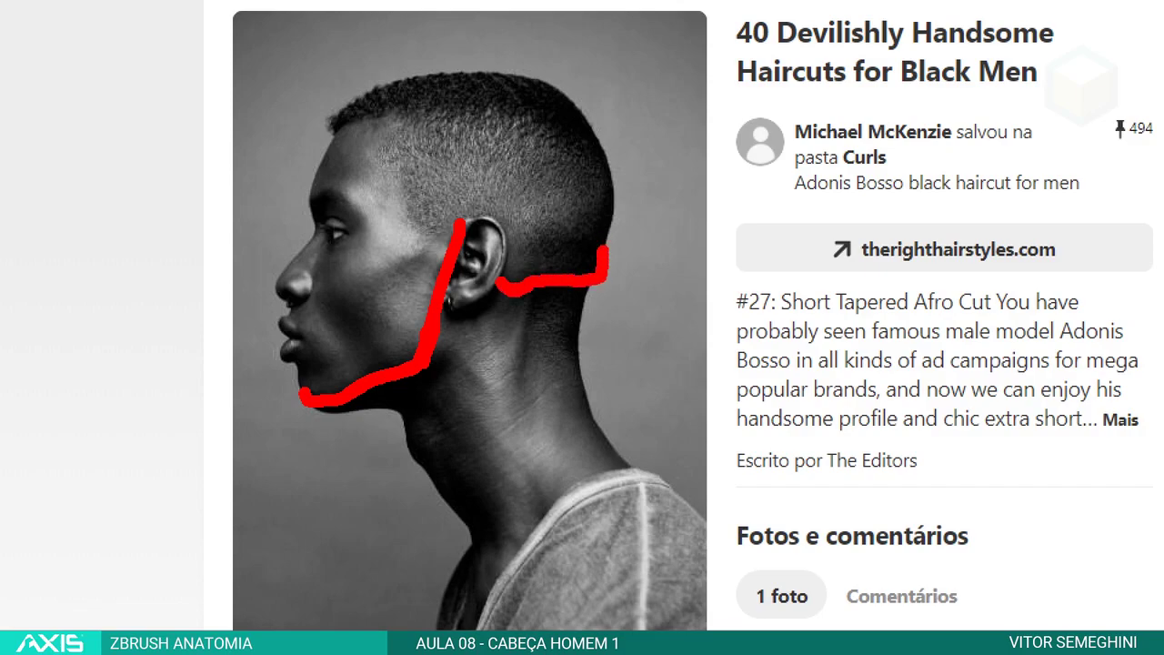
{"action": "mouse_move", "coordinate": [609, 246]}
{"action": "left_mouse_down"}
{"action": "mouse_move", "coordinate": [622, 180]}
{"action": "mouse_move", "coordinate": [591, 150]}
{"action": "left_mouse_up"}
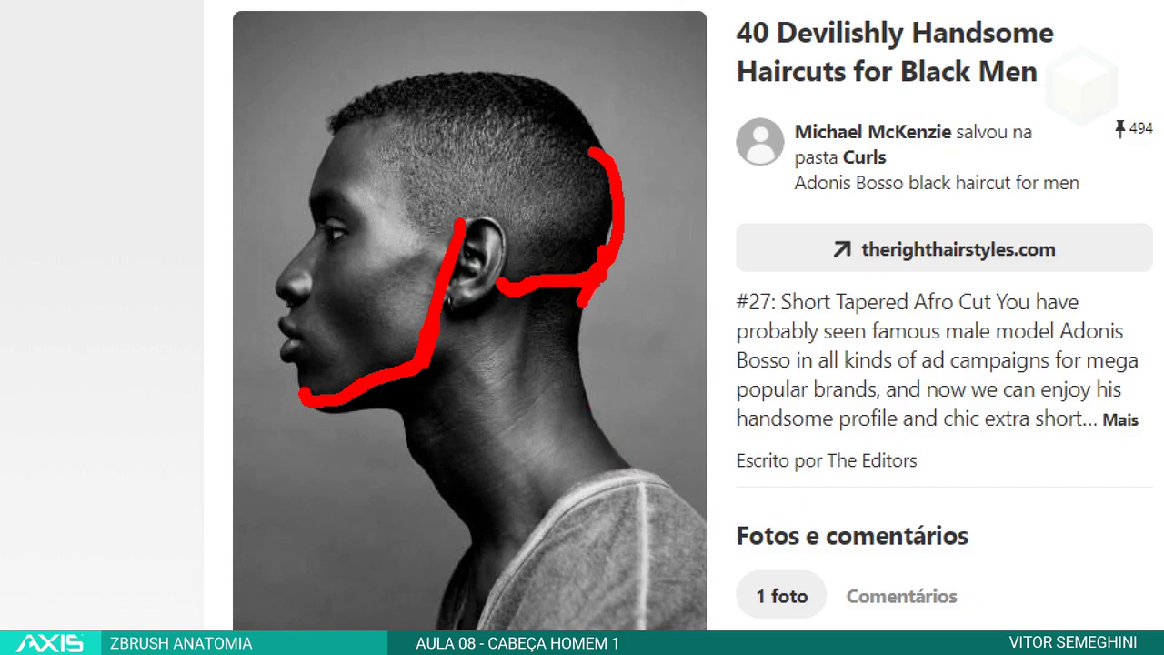
{"action": "left_click_drag", "start_coordinate": [590, 289], "coordinate": [576, 433]}
{"action": "left_click_drag", "start_coordinate": [555, 293], "coordinate": [582, 438]}
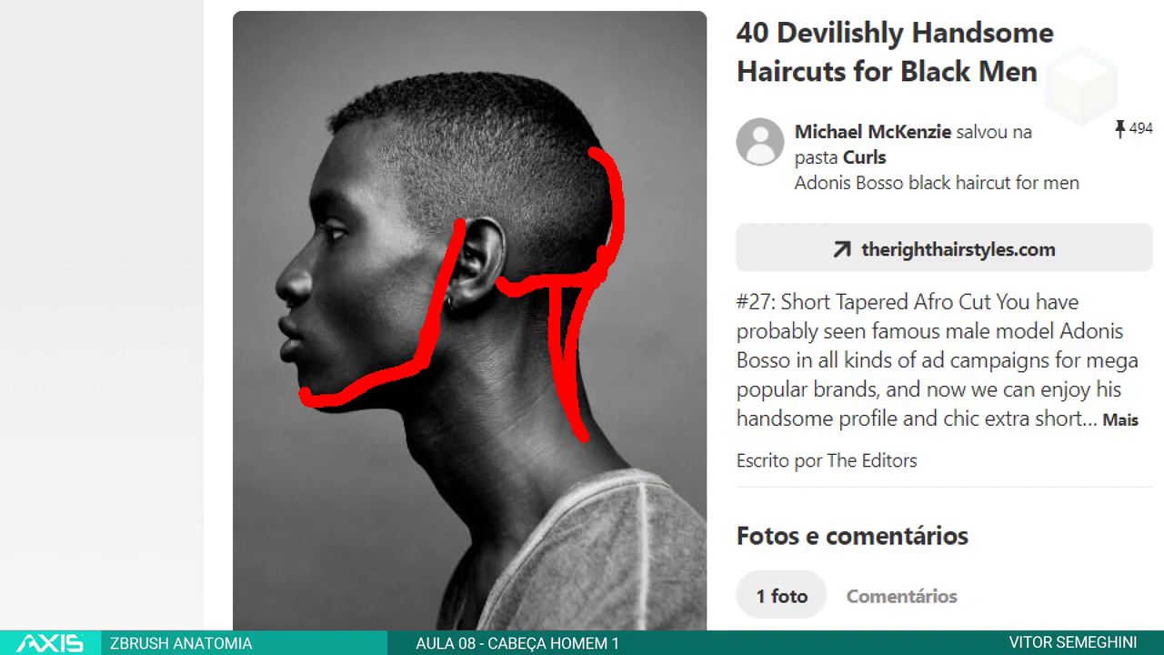
{"action": "mouse_move", "coordinate": [536, 289]}
{"action": "left_mouse_down"}
{"action": "mouse_move", "coordinate": [568, 441]}
{"action": "mouse_move", "coordinate": [647, 600]}
{"action": "mouse_move", "coordinate": [548, 435]}
{"action": "left_mouse_up"}
{"action": "left_click_drag", "start_coordinate": [550, 291], "coordinate": [627, 527]}
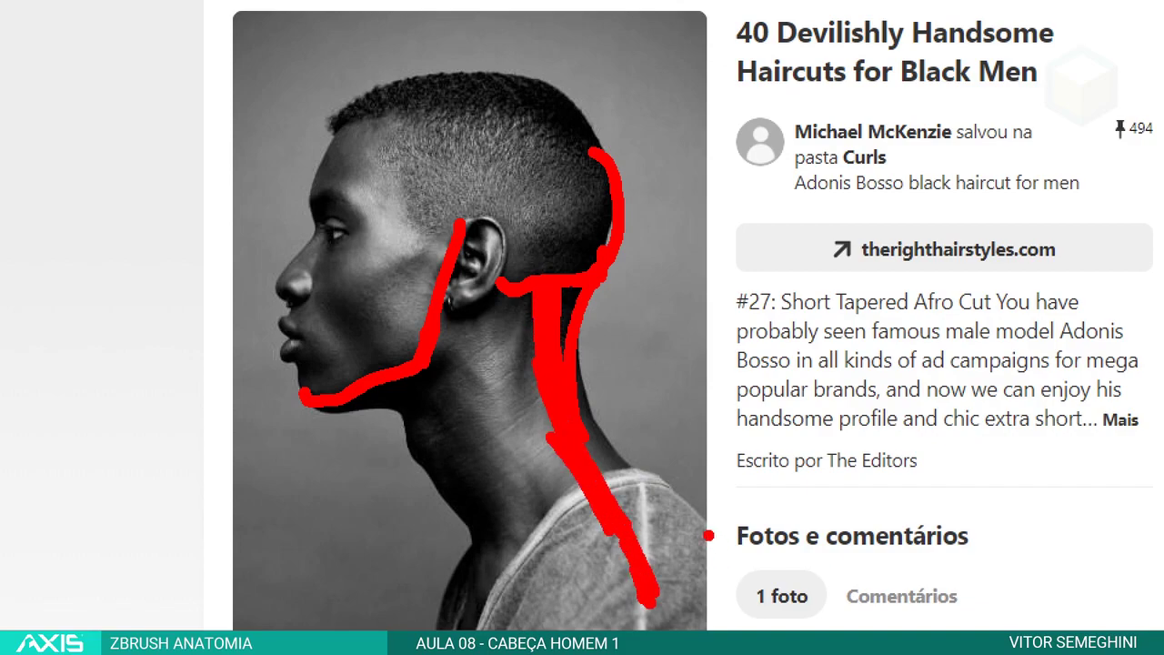
{"action": "key", "text": "ctrl+z"}
Step: Trace the front and back of the neck, then erase the annotations and leave the overlay
{"action": "left_click_drag", "start_coordinate": [455, 323], "coordinate": [600, 625]}
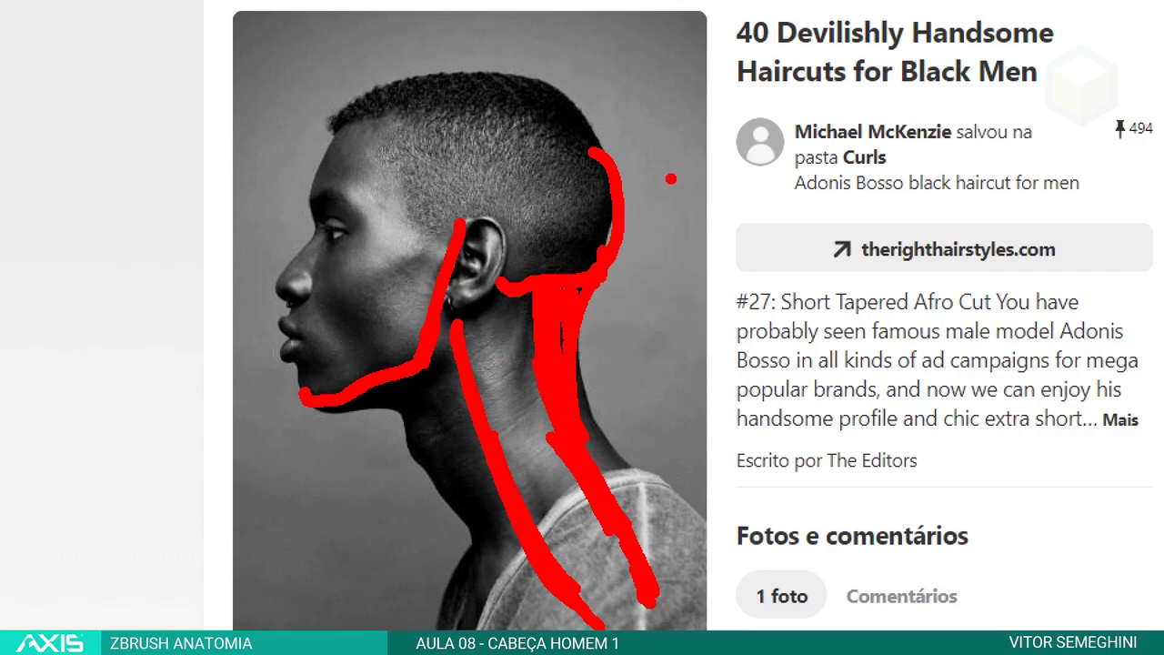
{"action": "left_click_drag", "start_coordinate": [672, 198], "coordinate": [718, 557]}
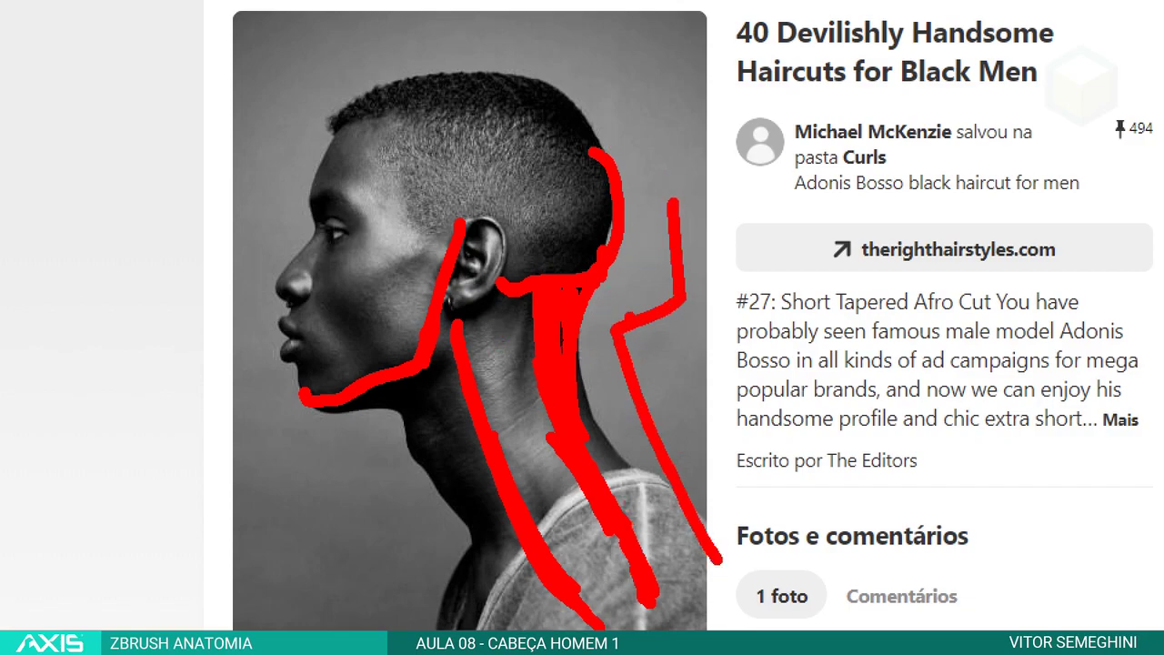
{"action": "left_click_drag", "start_coordinate": [636, 289], "coordinate": [600, 302]}
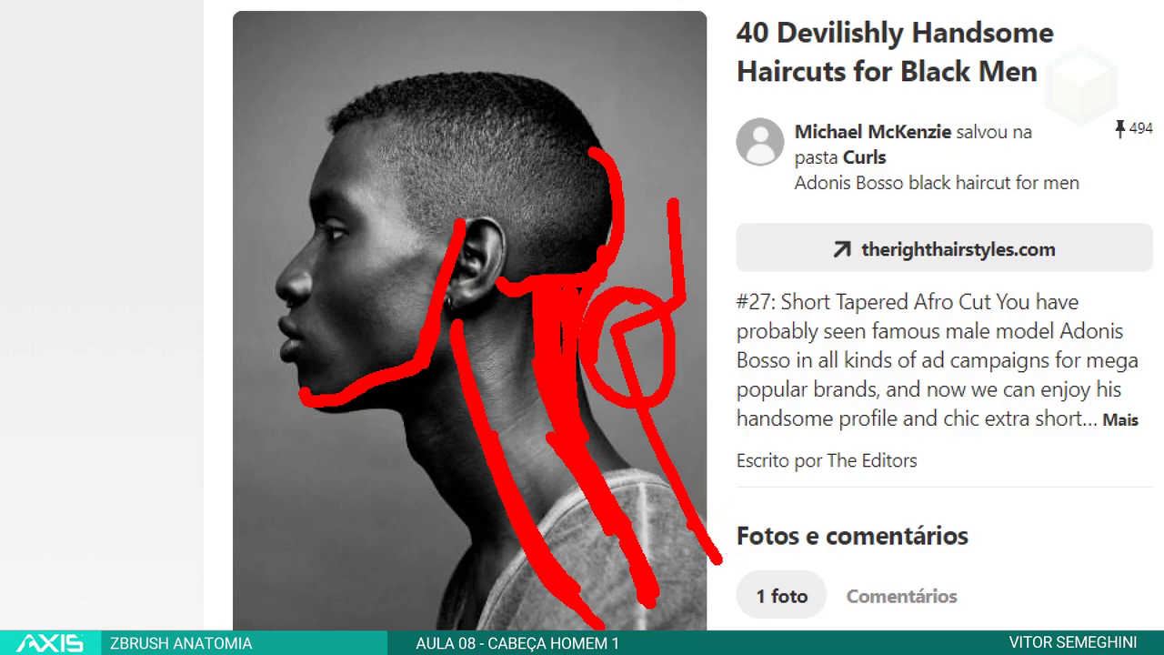
{"action": "key", "text": "ctrl+z"}
{"action": "key", "text": "ctrl+z"}
{"action": "key", "text": "ctrl+z"}
{"action": "key", "text": "ctrl+z"}
{"action": "key", "text": "ctrl+z"}
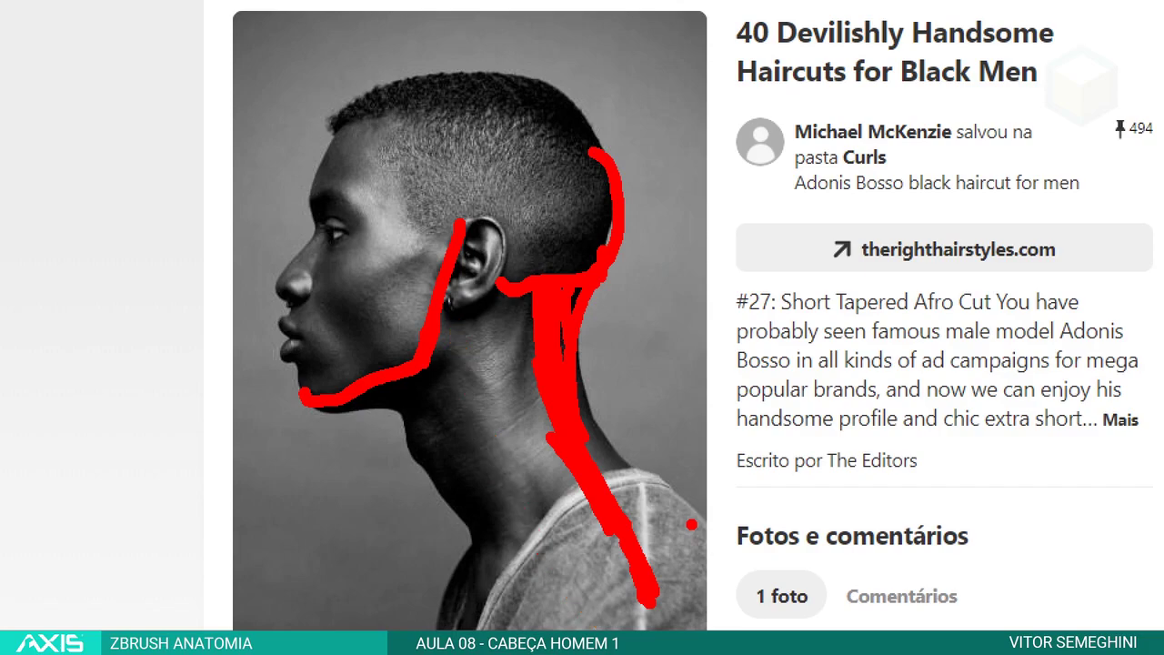
{"action": "key", "text": "ctrl+z"}
{"action": "key", "text": "Escape"}
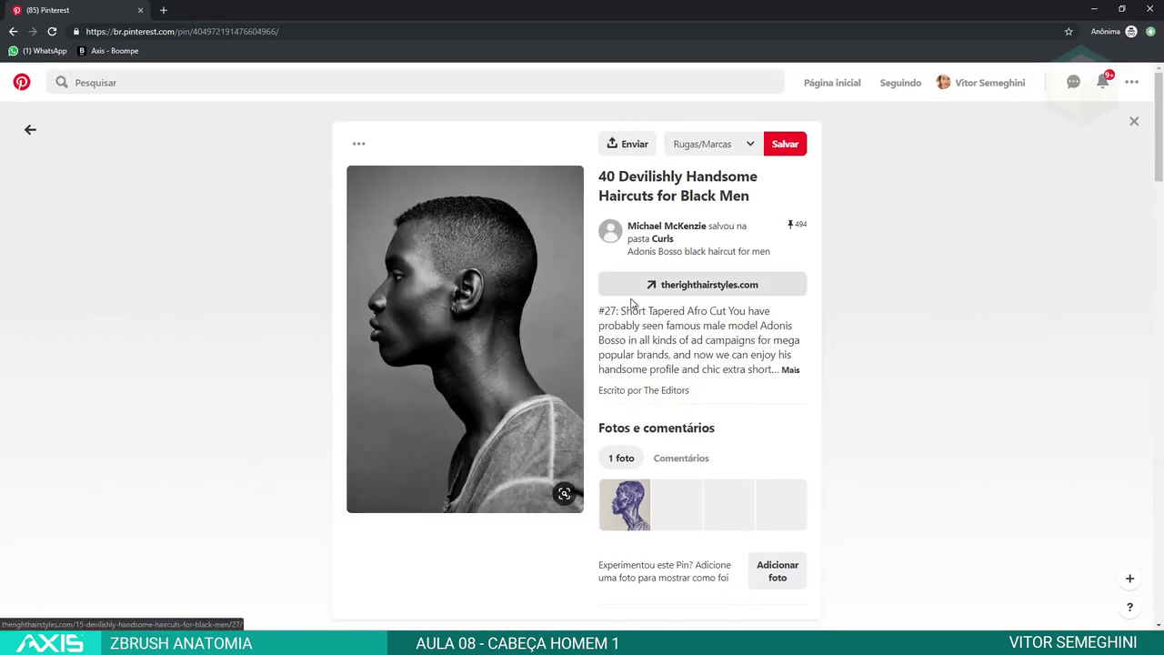
Step: Return to ZBrush and frame the male anatomy sculpt's head and shoulders from the front
{"action": "key", "text": "alt+Tab"}
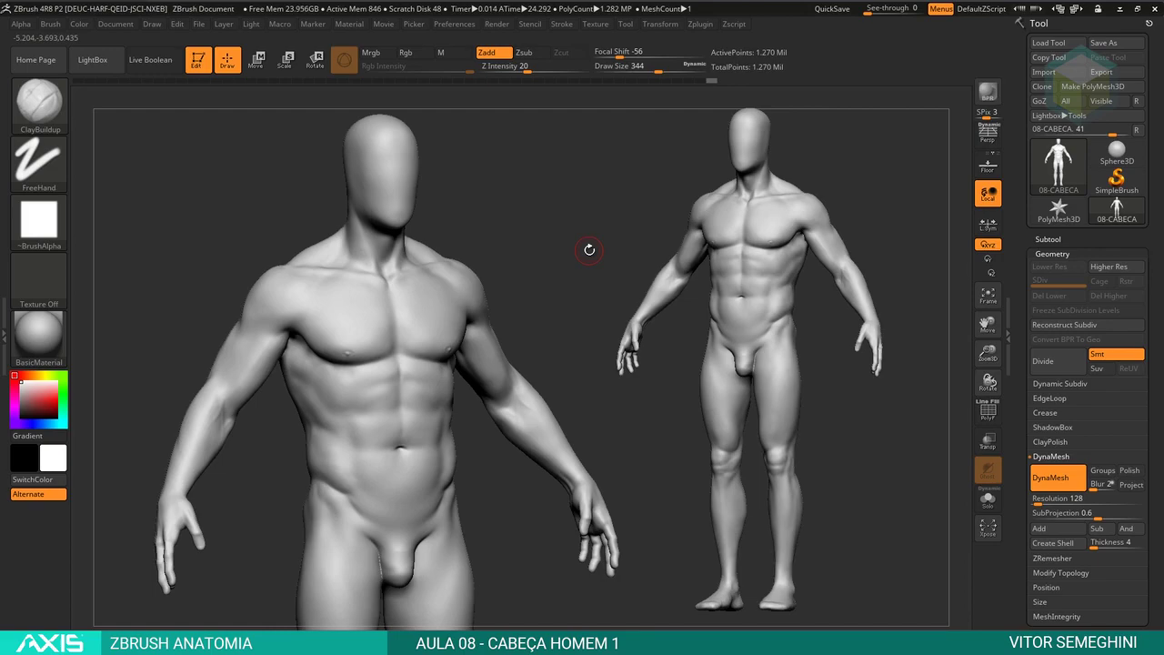
{"action": "mouse_move", "coordinate": [589, 249]}
{"action": "left_mouse_down"}
{"action": "mouse_move", "coordinate": [779, 260]}
{"action": "mouse_move", "coordinate": [577, 304]}
{"action": "mouse_move", "coordinate": [797, 338]}
{"action": "mouse_move", "coordinate": [797, 312]}
{"action": "left_mouse_up"}
{"action": "key", "text": "ctrl+shift"}
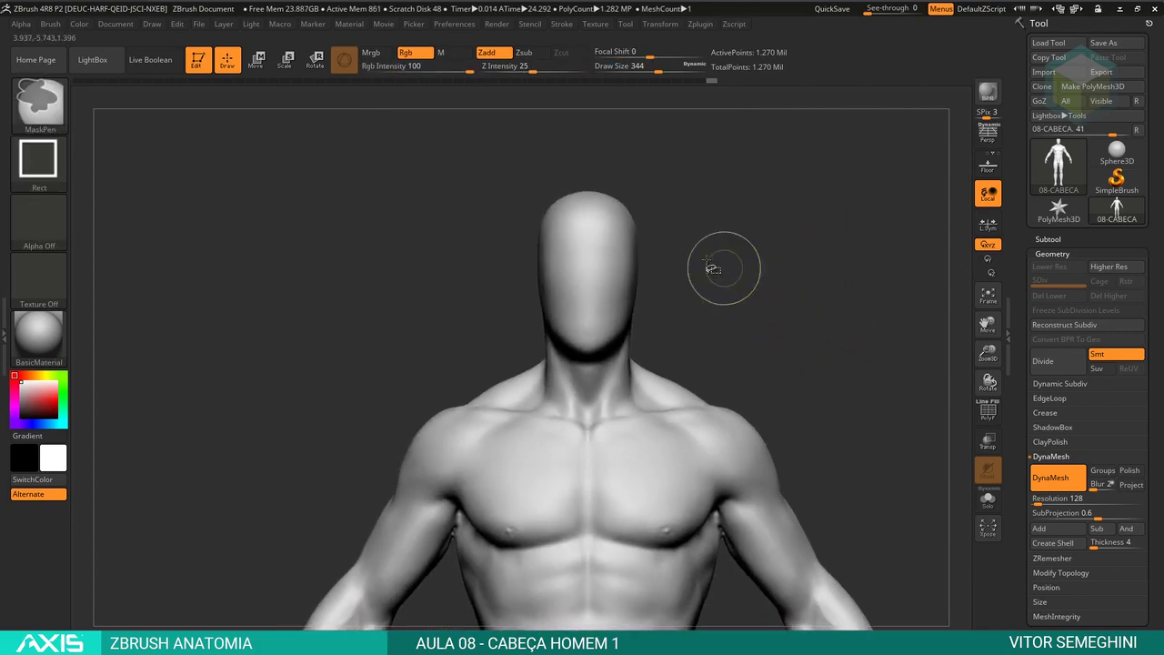
Step: Box-select the head and neck and hide the rest of the body
{"action": "mouse_move", "coordinate": [478, 150]}
{"action": "left_mouse_down", "text": "ctrl+shift"}
{"action": "mouse_move", "coordinate": [702, 426]}
{"action": "mouse_move", "coordinate": [717, 400]}
{"action": "left_mouse_up", "text": "ctrl+shift"}
{"action": "left_click_drag", "start_coordinate": [717, 400], "coordinate": [751, 377]}
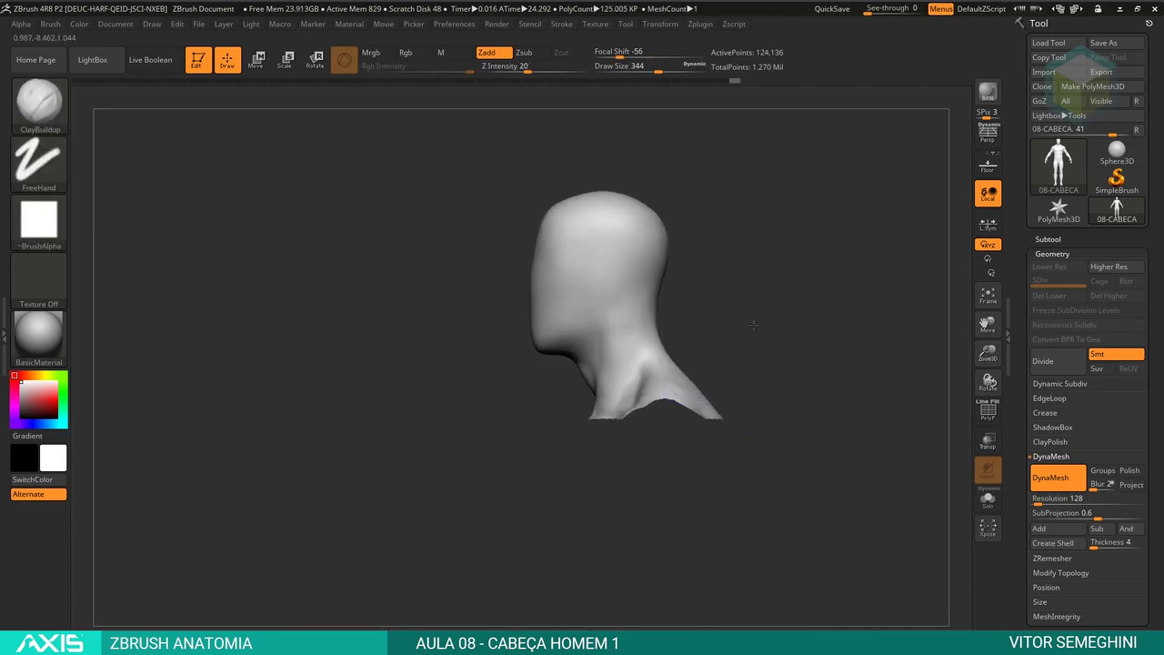
{"action": "left_click_drag", "start_coordinate": [823, 389], "coordinate": [693, 531], "text": "ctrl+shift"}
{"action": "left_click_drag", "start_coordinate": [798, 369], "coordinate": [681, 519], "text": "ctrl+shift"}
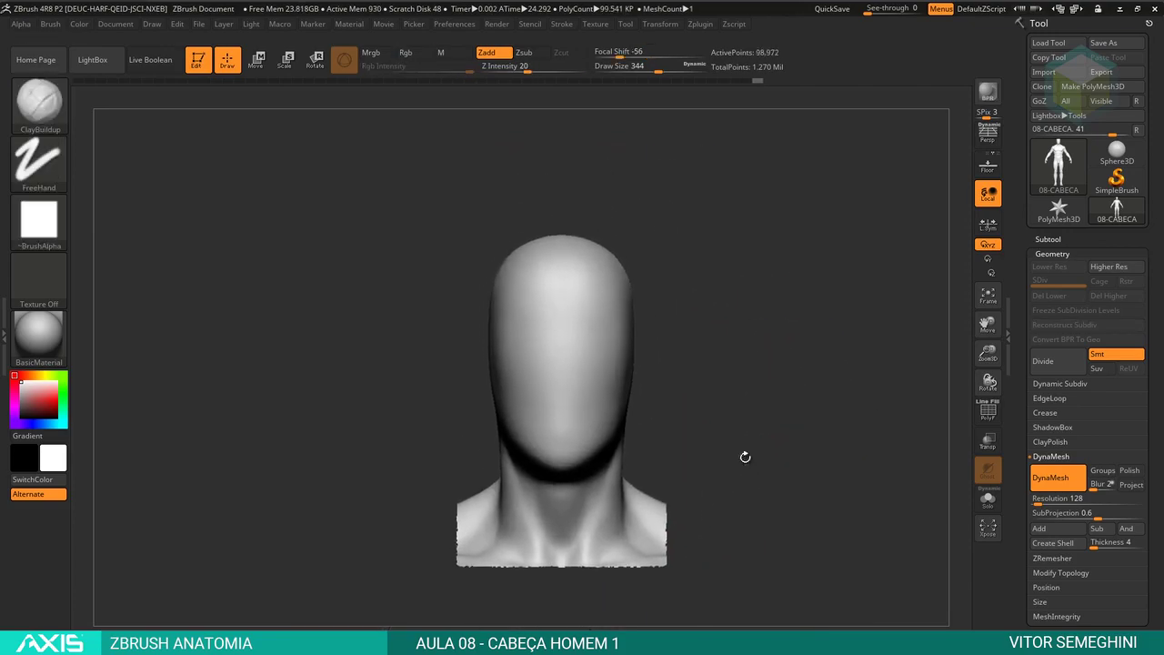
{"action": "mouse_move", "coordinate": [745, 455]}
{"action": "left_mouse_down", "text": "alt"}
{"action": "mouse_move", "coordinate": [781, 410]}
{"action": "mouse_move", "coordinate": [709, 346]}
{"action": "left_mouse_up", "text": "alt"}
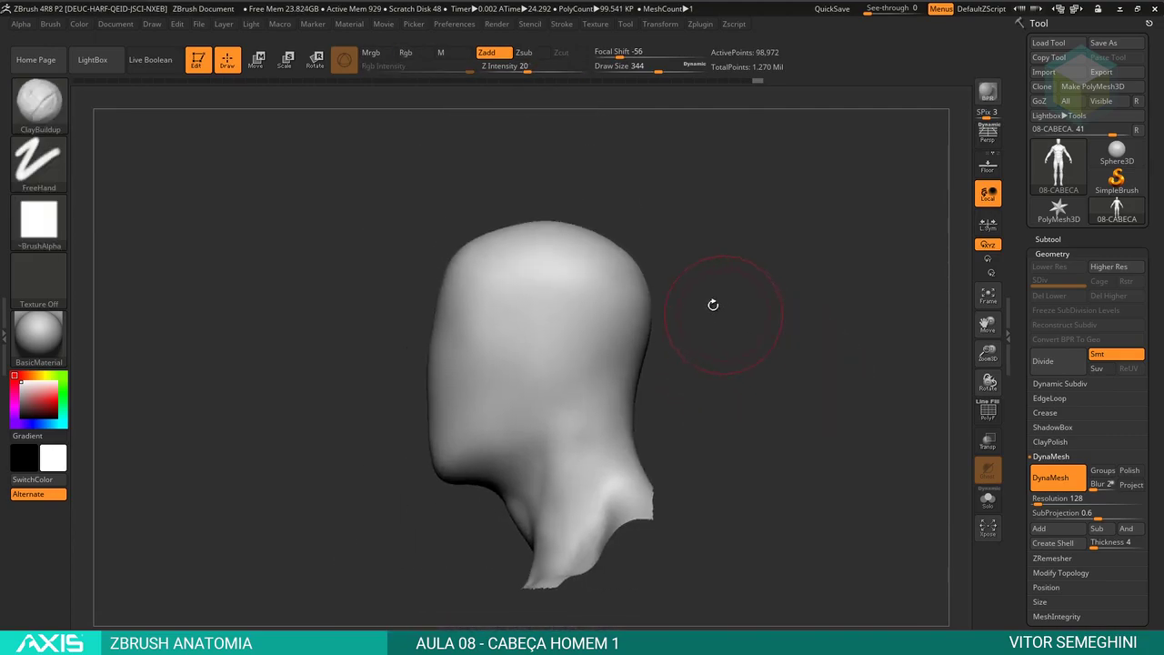
Step: Reframe the isolated head frontally and pick the Move brush with B, M, V
{"action": "key", "text": "shift"}
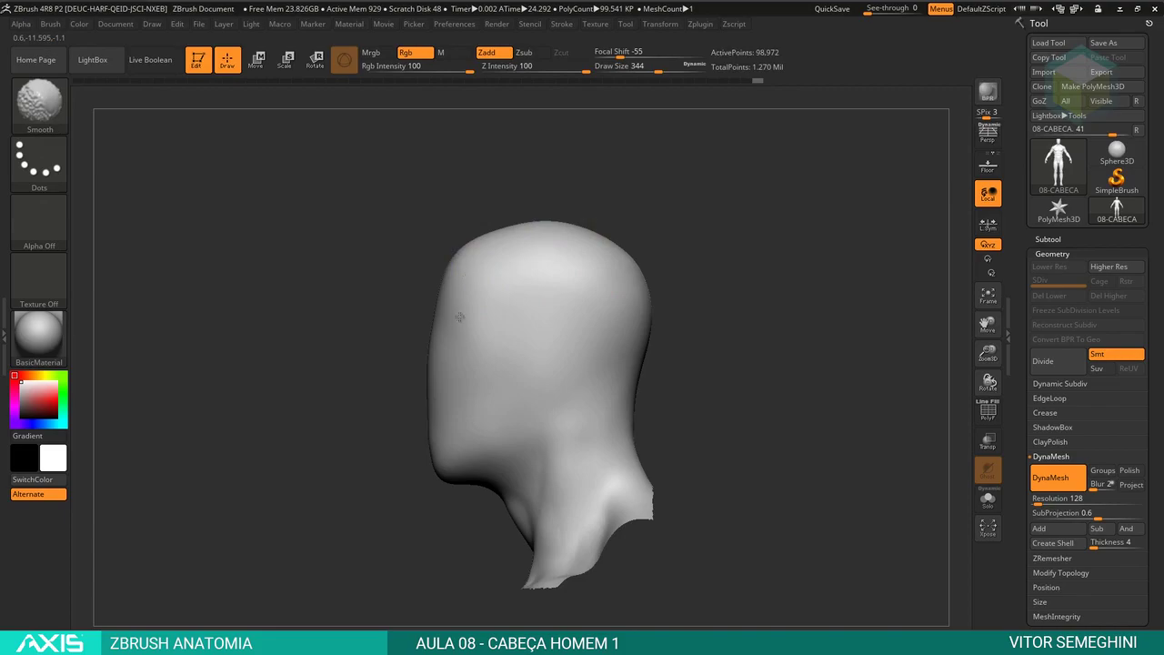
{"action": "mouse_move", "coordinate": [597, 254]}
{"action": "left_mouse_down"}
{"action": "mouse_move", "coordinate": [701, 267]}
{"action": "mouse_move", "coordinate": [518, 293]}
{"action": "left_mouse_up"}
{"action": "left_click_drag", "start_coordinate": [712, 340], "coordinate": [673, 346]}
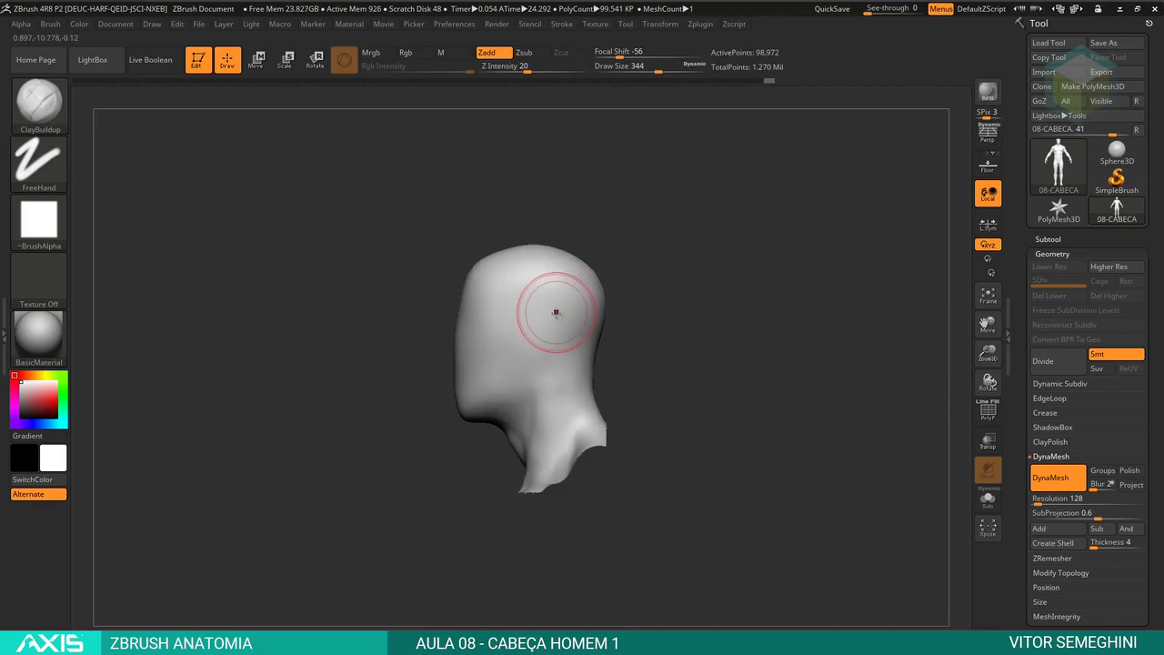
{"action": "key", "text": "b"}
{"action": "key", "text": "m"}
{"action": "key", "text": "v"}
{"action": "key", "text": "space"}
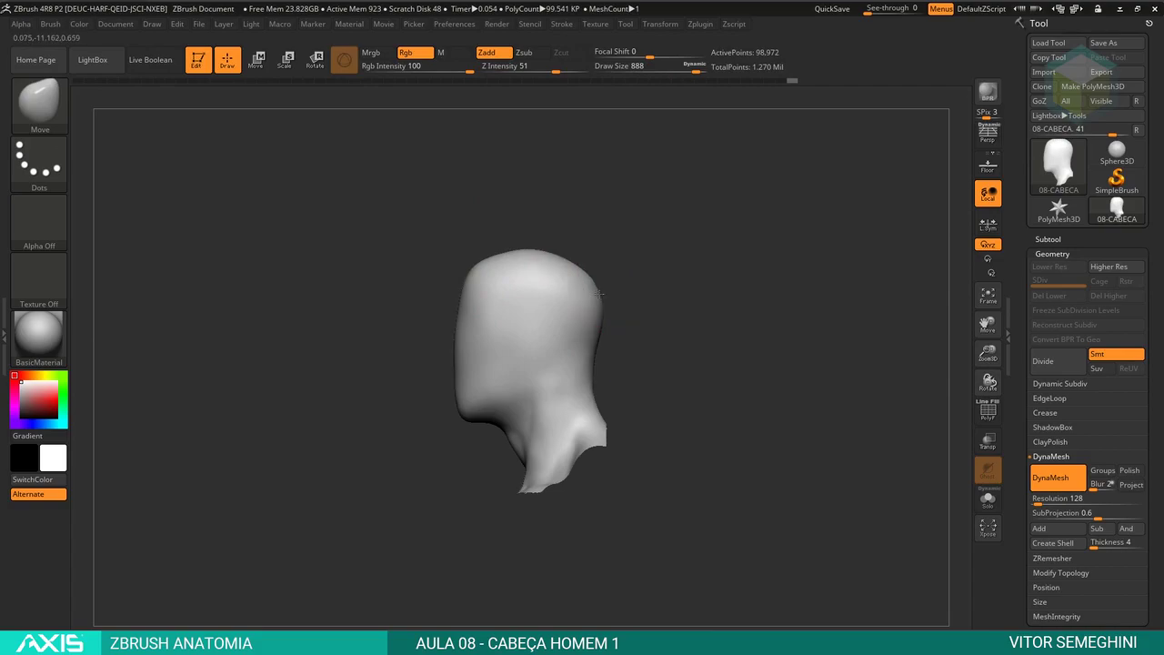
Step: Orbit the head through front, three-quarter, side and back views
{"action": "key", "text": "shift"}
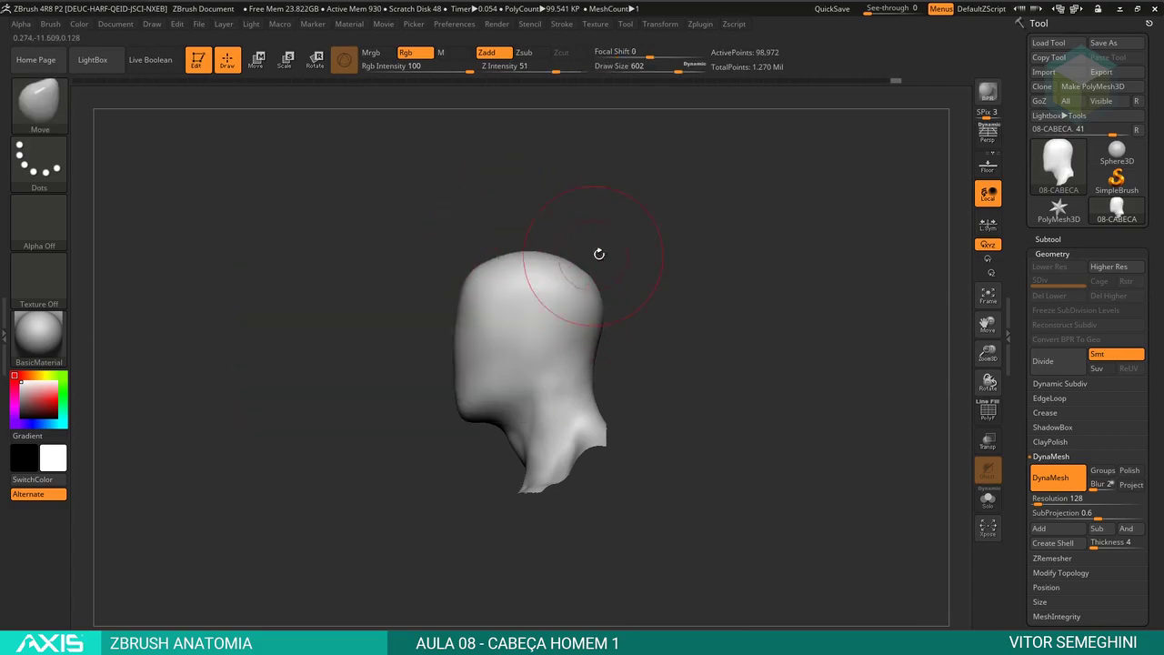
{"action": "mouse_move", "coordinate": [598, 252]}
{"action": "left_mouse_down"}
{"action": "mouse_move", "coordinate": [558, 260]}
{"action": "mouse_move", "coordinate": [546, 288]}
{"action": "left_mouse_up"}
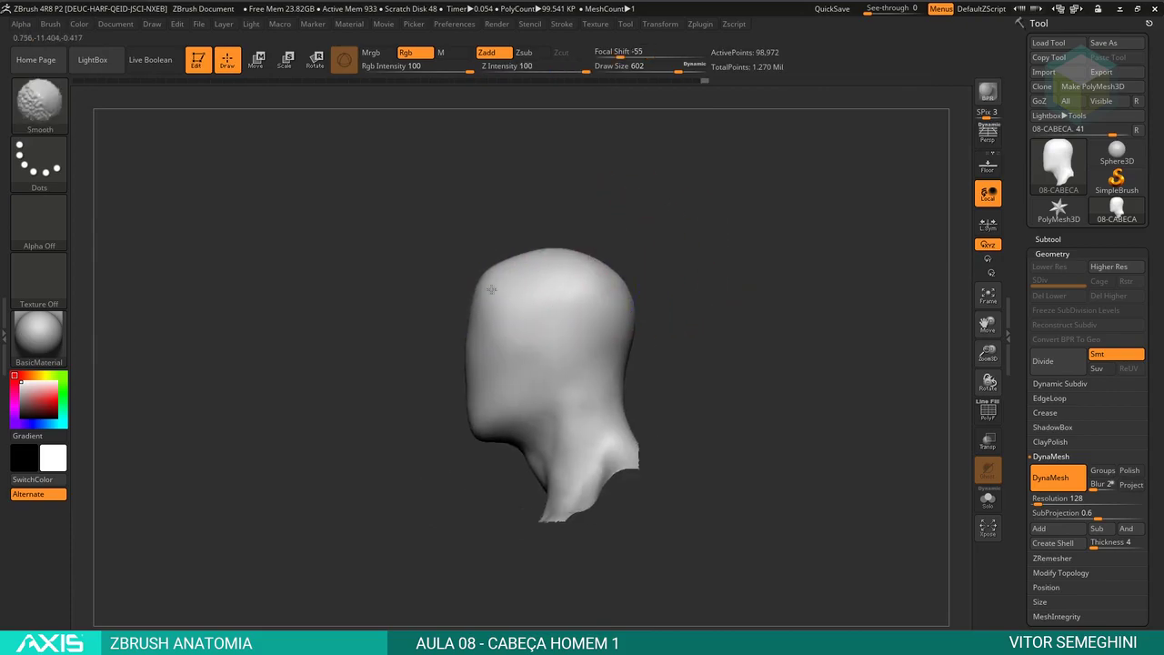
{"action": "key", "text": "space"}
{"action": "left_click_drag", "start_coordinate": [509, 214], "coordinate": [473, 276]}
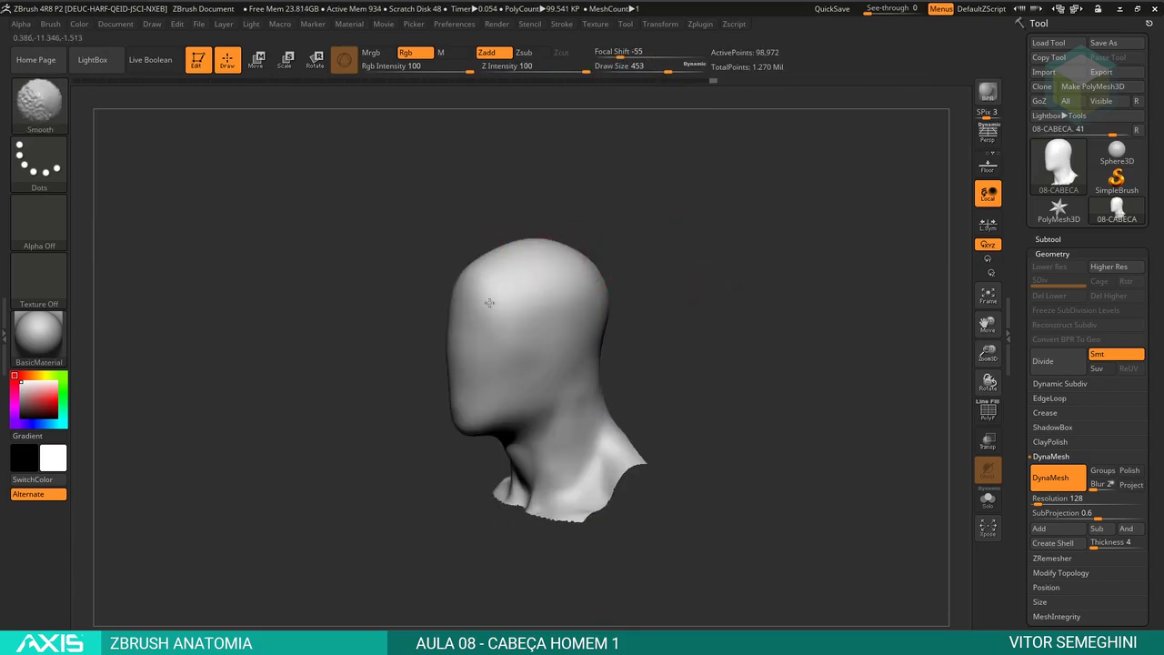
{"action": "mouse_move", "coordinate": [582, 313]}
{"action": "left_mouse_down"}
{"action": "mouse_move", "coordinate": [707, 287]}
{"action": "mouse_move", "coordinate": [603, 242]}
{"action": "left_mouse_up"}
{"action": "mouse_move", "coordinate": [728, 236]}
{"action": "left_mouse_down"}
{"action": "mouse_move", "coordinate": [703, 226]}
{"action": "mouse_move", "coordinate": [718, 339]}
{"action": "mouse_move", "coordinate": [704, 327]}
{"action": "left_mouse_up"}
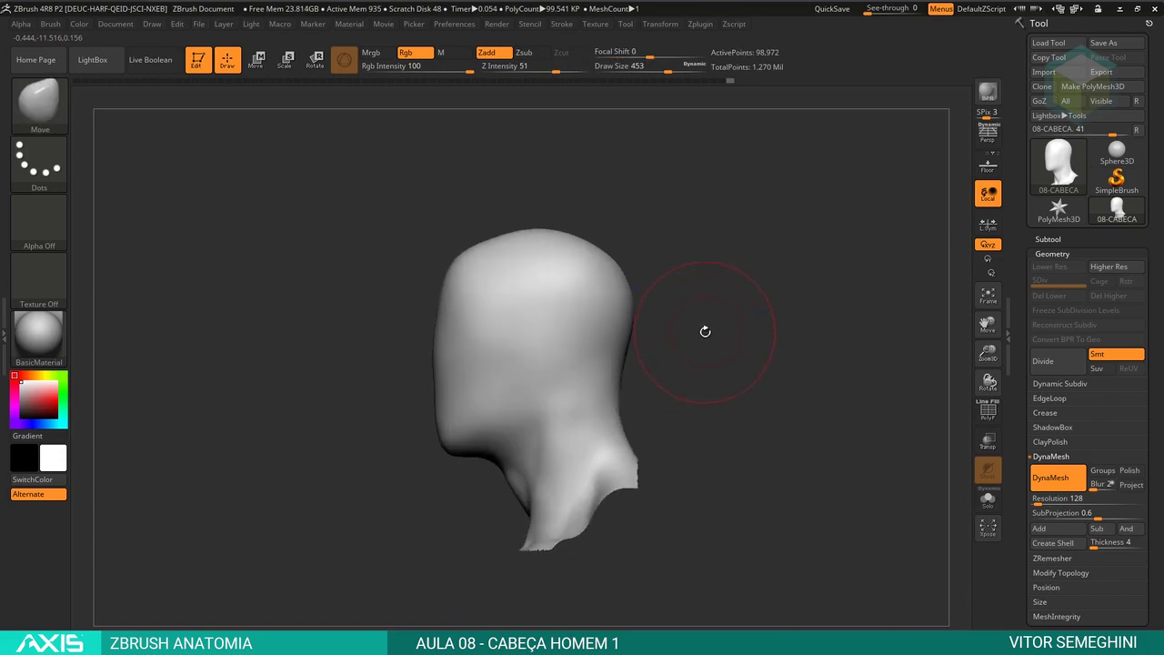
Step: Select the Flatten brush and enlarge its Draw Size to 567
{"action": "key", "text": "b"}
{"action": "key", "text": "f"}
{"action": "key", "text": "a"}
{"action": "key", "text": "space"}
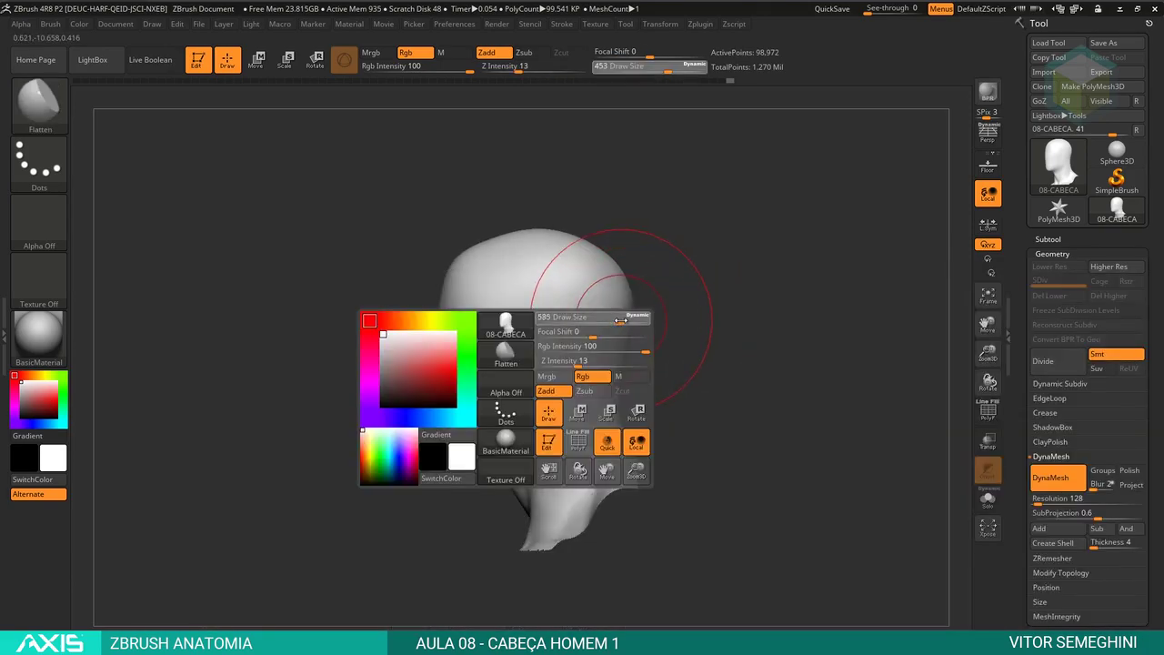
{"action": "left_click_drag", "start_coordinate": [689, 293], "coordinate": [542, 333]}
{"action": "key", "text": "space"}
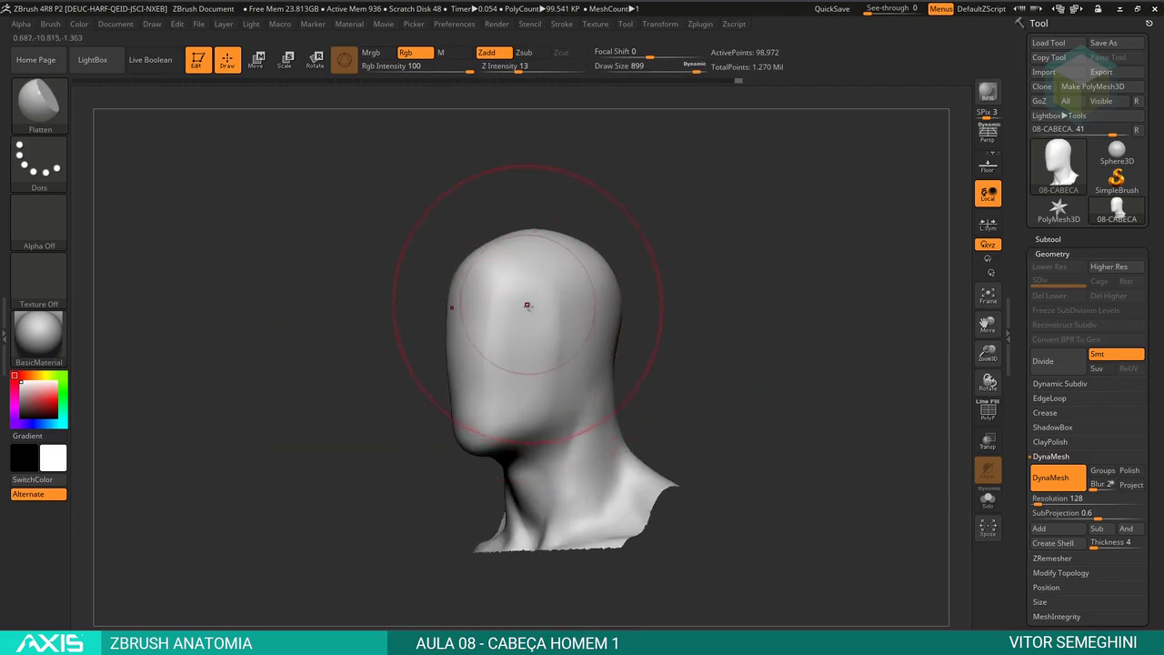
{"action": "mouse_move", "coordinate": [636, 309]}
{"action": "left_mouse_down", "text": "shift"}
{"action": "mouse_move", "coordinate": [678, 320]}
{"action": "mouse_move", "coordinate": [558, 316]}
{"action": "mouse_move", "coordinate": [638, 360]}
{"action": "mouse_move", "coordinate": [522, 263]}
{"action": "left_mouse_up", "text": "shift"}
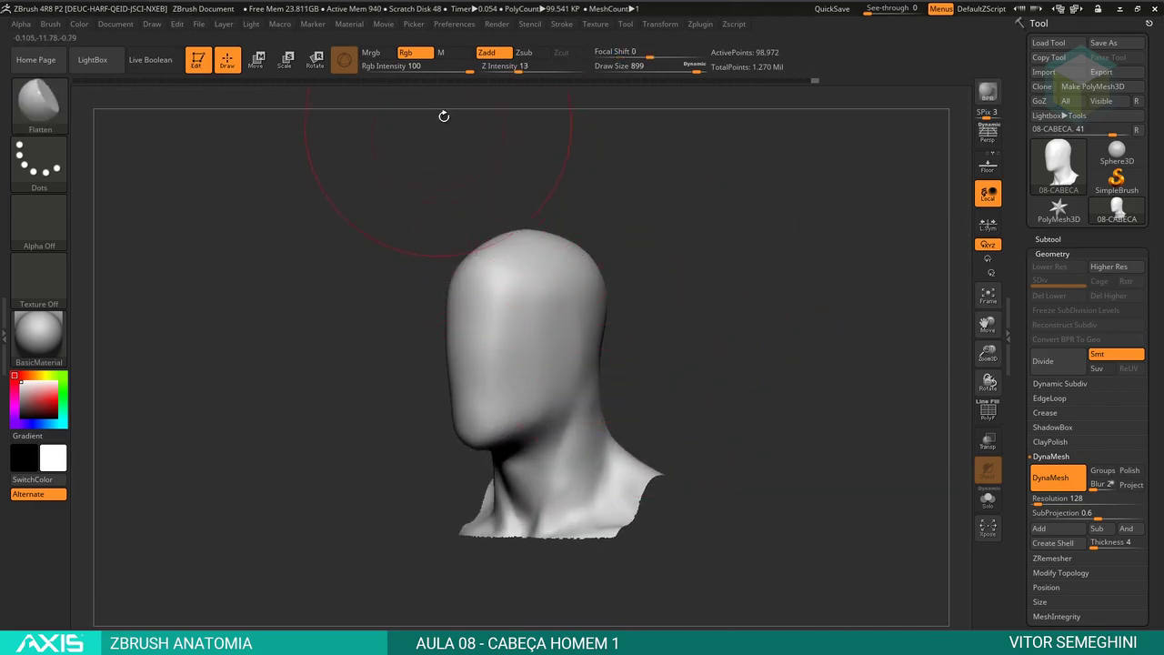
Step: Set the Flatten brush Z Intensity to 6 and check the head from side and front
{"action": "left_click", "coordinate": [512, 68]}
{"action": "type", "text": "6"}
{"action": "key", "text": "Return"}
{"action": "mouse_move", "coordinate": [540, 135]}
{"action": "left_mouse_down"}
{"action": "mouse_move", "coordinate": [618, 384]}
{"action": "mouse_move", "coordinate": [625, 334]}
{"action": "left_mouse_up"}
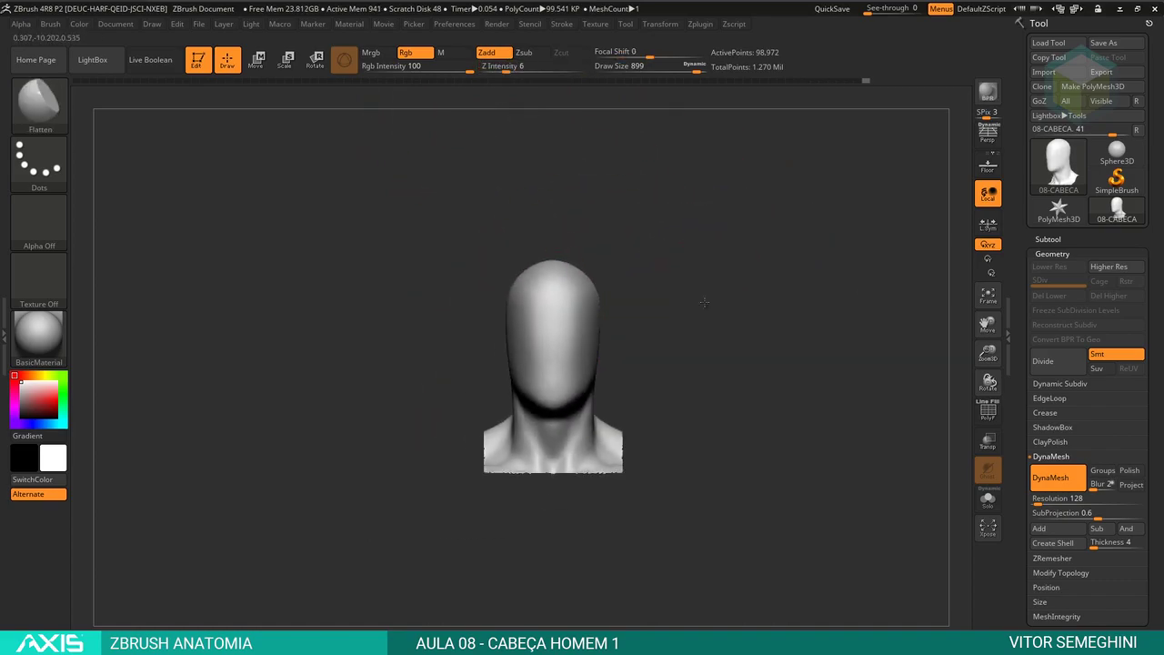
{"action": "mouse_move", "coordinate": [710, 309]}
{"action": "left_mouse_down"}
{"action": "mouse_move", "coordinate": [721, 315]}
{"action": "mouse_move", "coordinate": [546, 330]}
{"action": "left_mouse_up"}
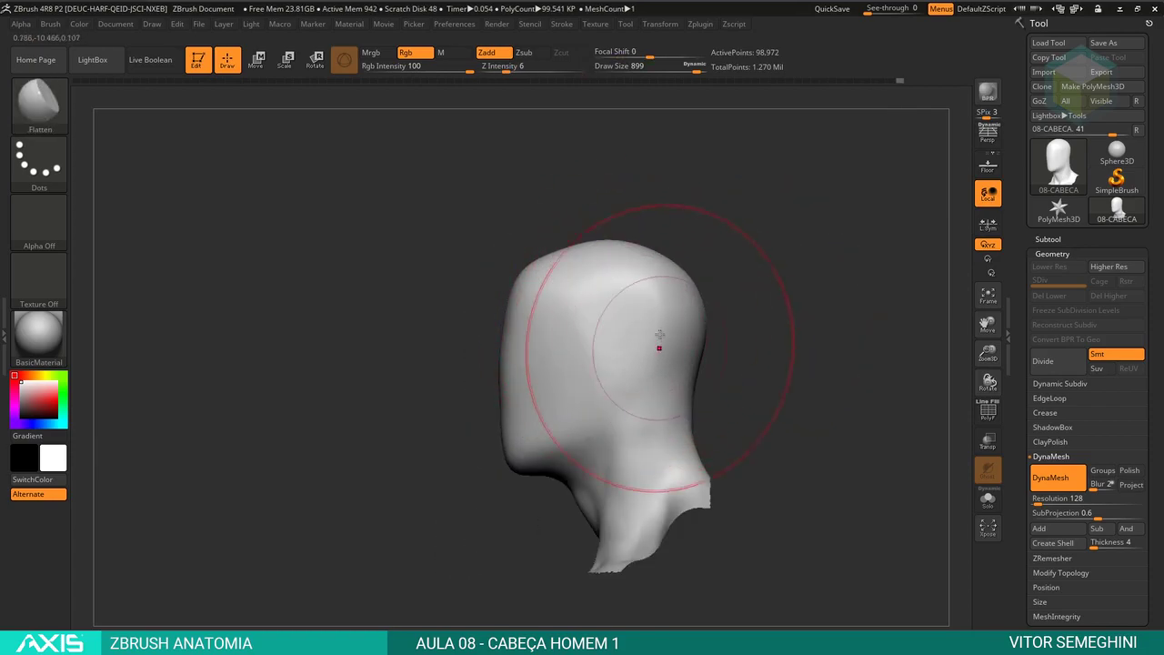
{"action": "mouse_move", "coordinate": [719, 304]}
{"action": "left_mouse_down"}
{"action": "mouse_move", "coordinate": [753, 286]}
{"action": "mouse_move", "coordinate": [732, 310]}
{"action": "left_mouse_up"}
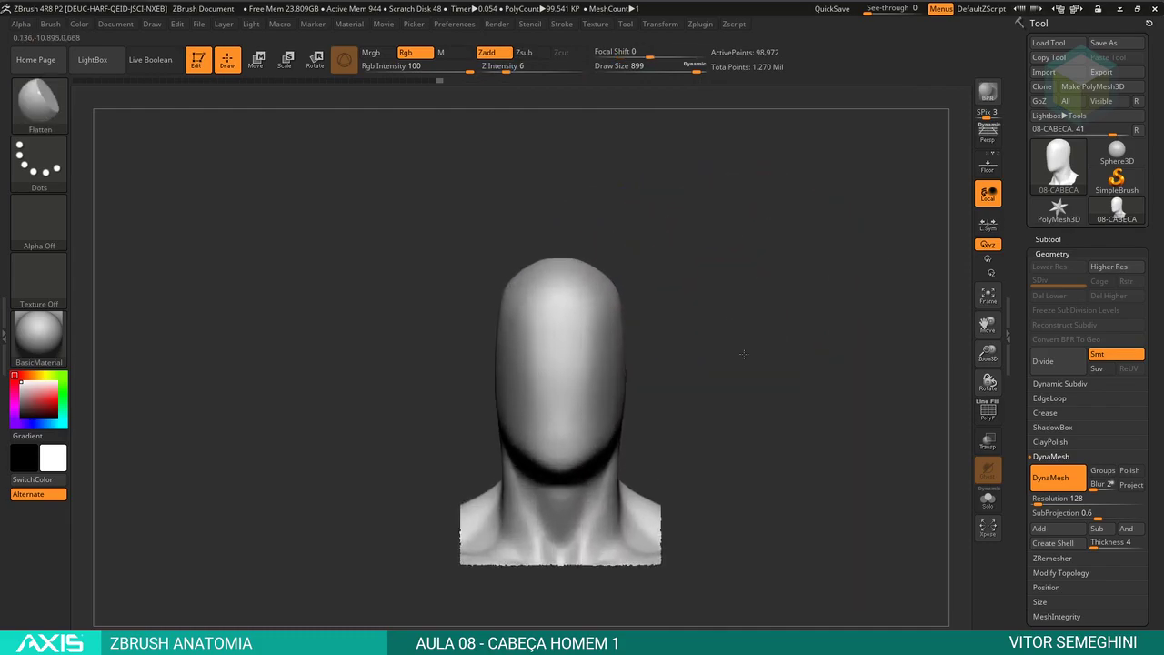
Step: Reduce the brush size and orbit the head between front, three-quarter and back views
{"action": "scroll", "coordinate": [646, 332], "scroll_direction": "up", "scroll_amount": 3}
{"action": "key", "text": "ctrl"}
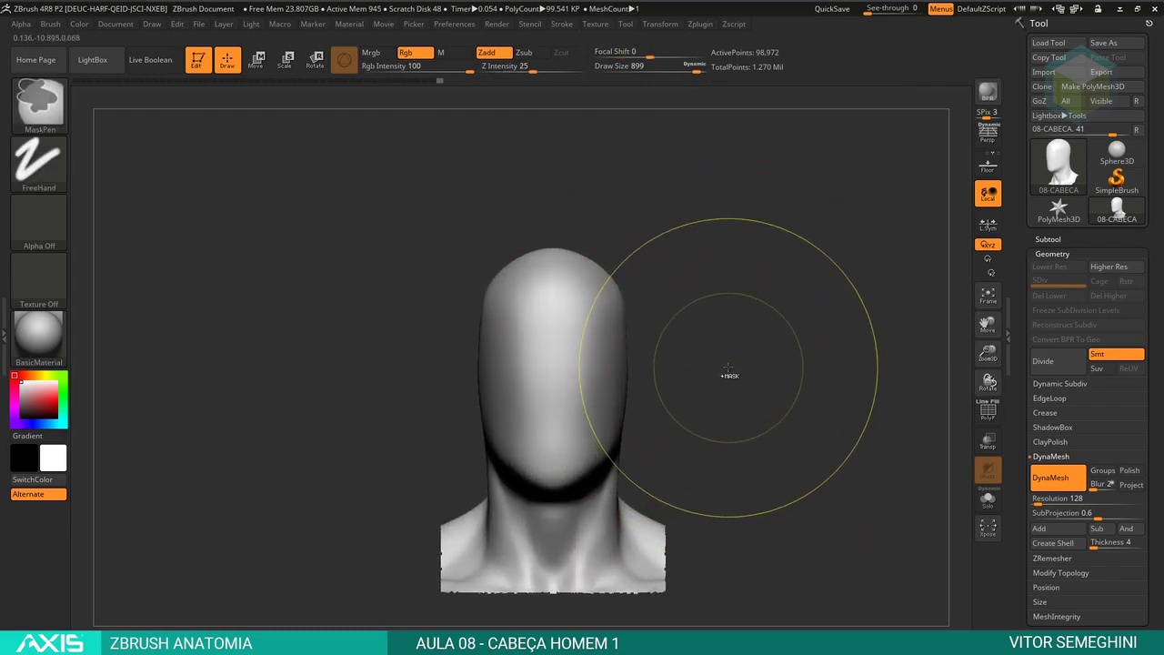
{"action": "left_click_drag", "start_coordinate": [746, 345], "coordinate": [591, 364]}
{"action": "key", "text": "space"}
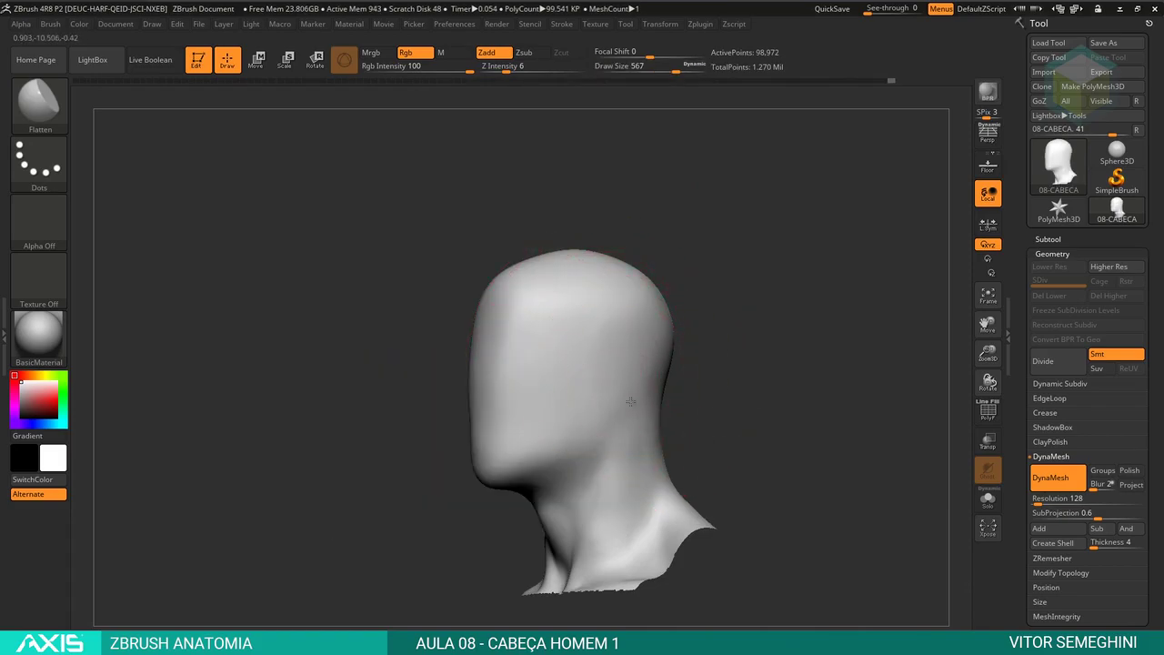
{"action": "mouse_move", "coordinate": [691, 382]}
{"action": "left_mouse_down", "text": "shift"}
{"action": "mouse_move", "coordinate": [712, 423]}
{"action": "mouse_move", "coordinate": [670, 379]}
{"action": "left_mouse_up", "text": "shift"}
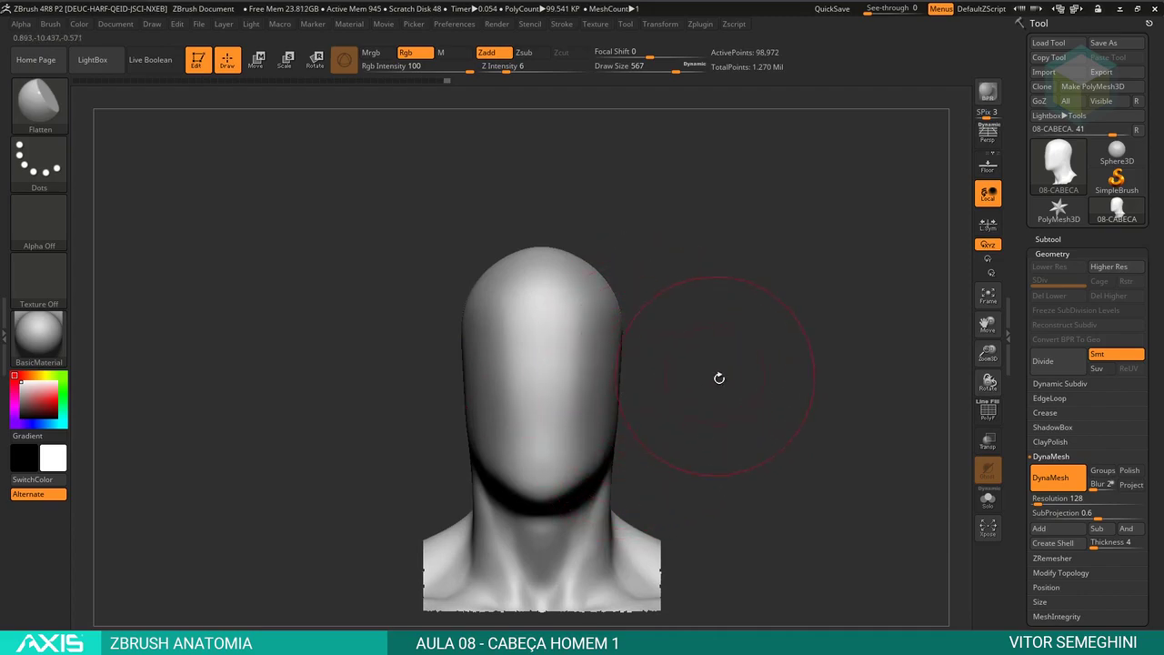
{"action": "mouse_move", "coordinate": [717, 376]}
{"action": "left_mouse_down"}
{"action": "mouse_move", "coordinate": [670, 372]}
{"action": "mouse_move", "coordinate": [792, 263]}
{"action": "left_mouse_up"}
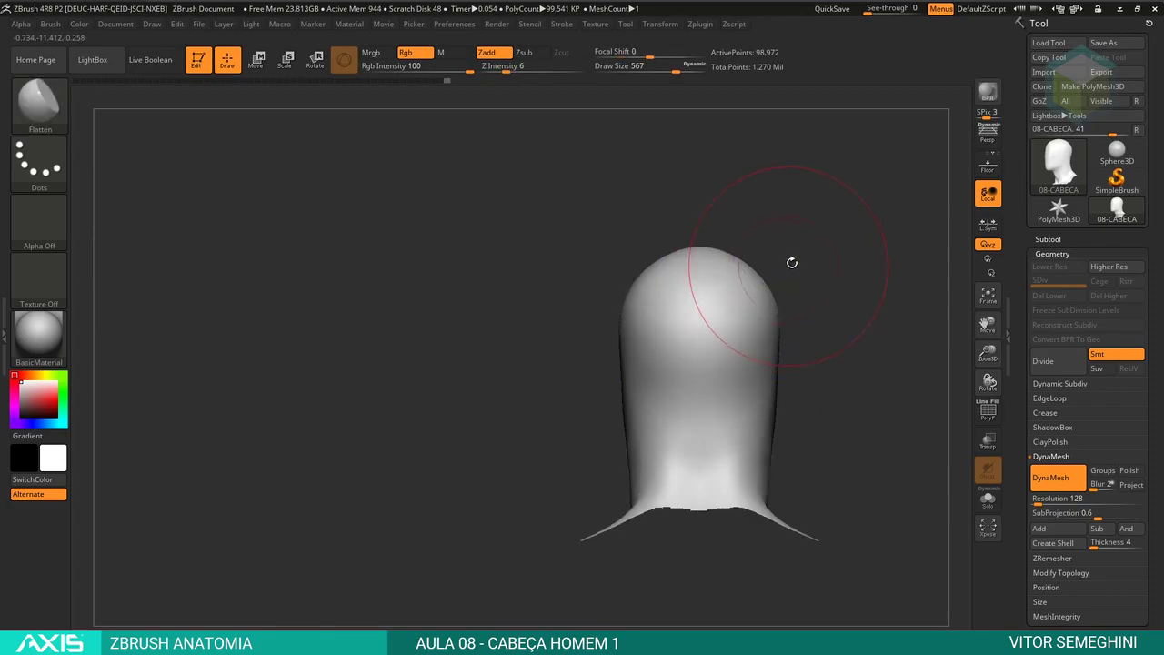
{"action": "left_click_drag", "start_coordinate": [769, 301], "coordinate": [810, 311]}
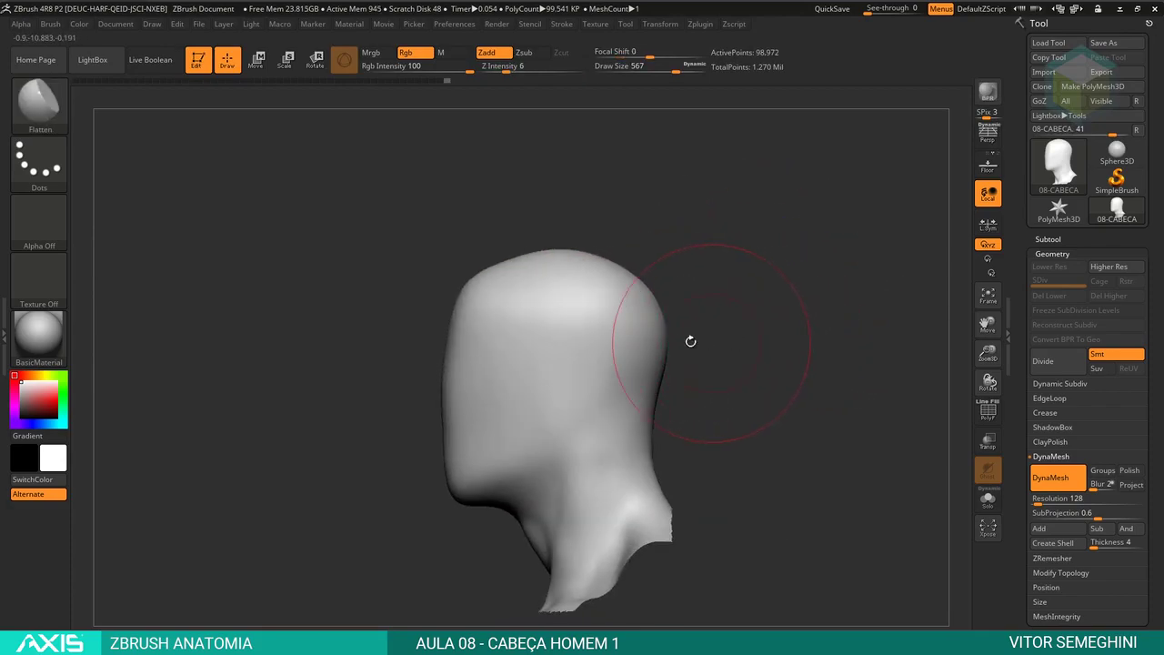
Step: Select the Move brush and set its Draw Size to 415
{"action": "key", "text": "b"}
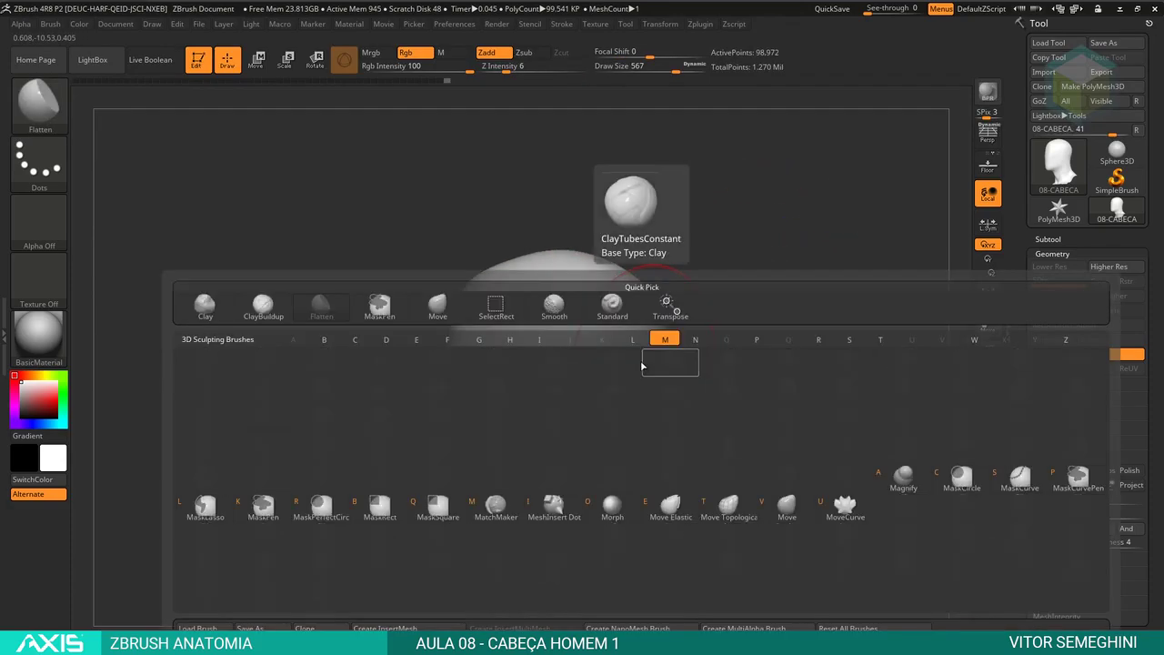
{"action": "key", "text": "m"}
{"action": "key", "text": "v"}
{"action": "left_click_drag", "start_coordinate": [727, 364], "coordinate": [655, 381]}
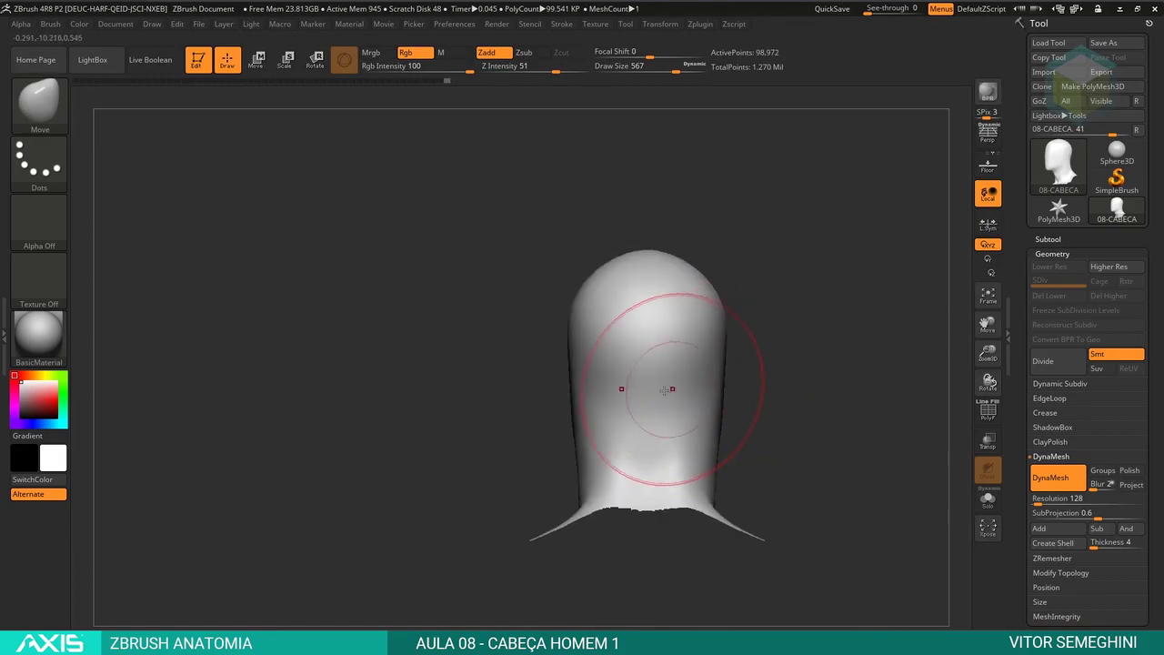
{"action": "mouse_move", "coordinate": [755, 364]}
{"action": "left_mouse_down"}
{"action": "mouse_move", "coordinate": [806, 357]}
{"action": "mouse_move", "coordinate": [693, 397]}
{"action": "mouse_move", "coordinate": [766, 403]}
{"action": "left_mouse_up"}
{"action": "right_click", "coordinate": [688, 337]}
{"action": "right_click", "coordinate": [600, 427]}
{"action": "left_click_drag", "start_coordinate": [627, 376], "coordinate": [658, 379]}
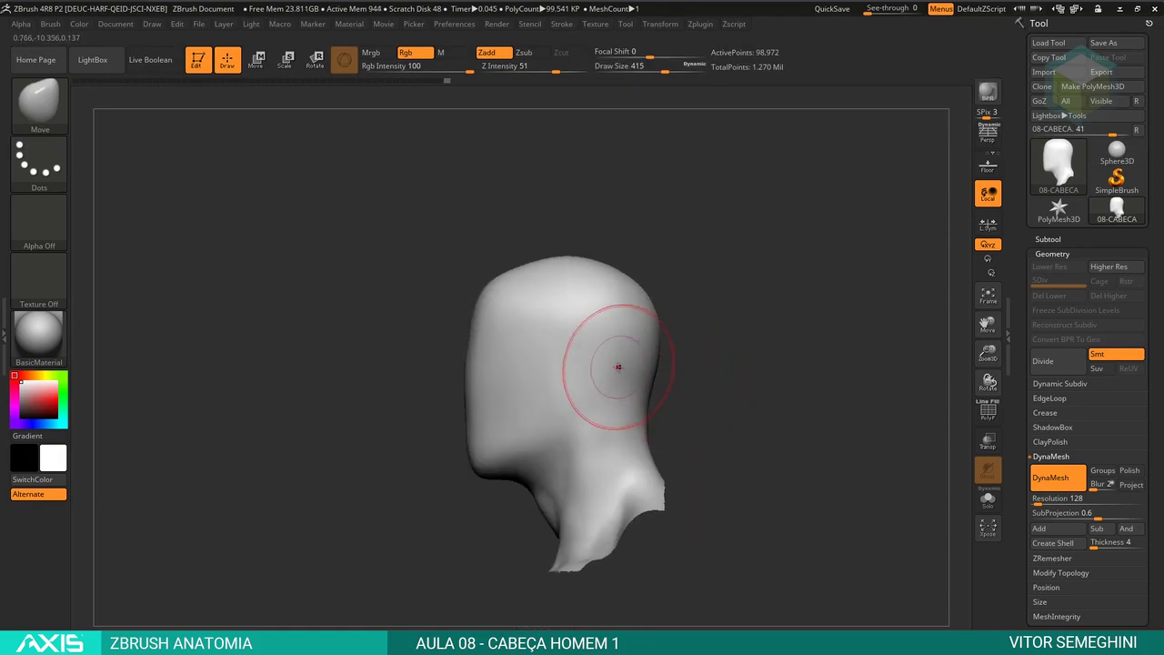
Step: Orbit over the head's back, side and top, then switch to the DamStandard brush
{"action": "left_click_drag", "start_coordinate": [610, 382], "coordinate": [682, 378]}
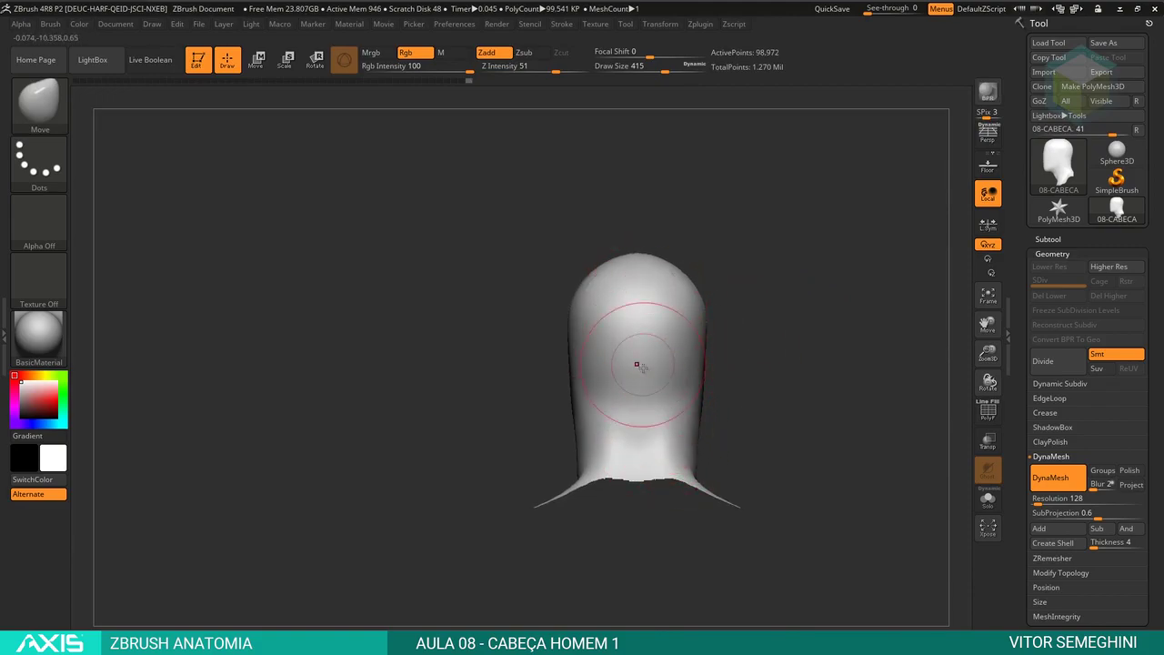
{"action": "mouse_move", "coordinate": [704, 414]}
{"action": "left_mouse_down"}
{"action": "mouse_move", "coordinate": [789, 390]}
{"action": "mouse_move", "coordinate": [798, 372]}
{"action": "left_mouse_up"}
{"action": "left_click_drag", "start_coordinate": [758, 306], "coordinate": [519, 194]}
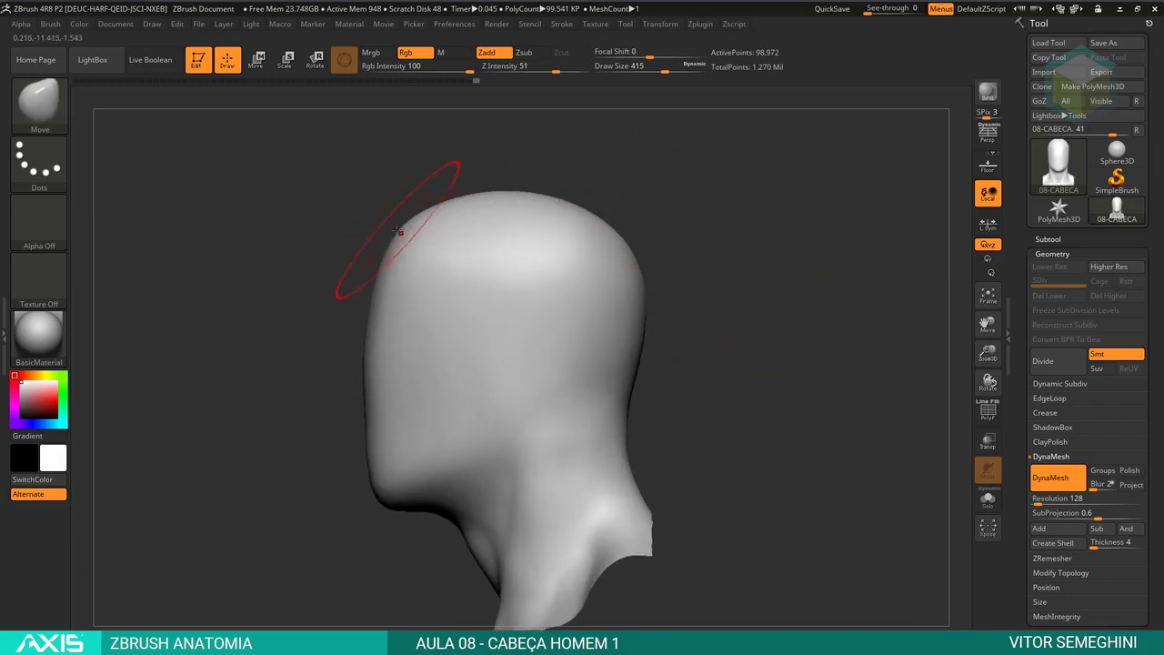
{"action": "mouse_move", "coordinate": [574, 169]}
{"action": "left_mouse_down"}
{"action": "mouse_move", "coordinate": [497, 243]}
{"action": "mouse_move", "coordinate": [603, 228]}
{"action": "mouse_move", "coordinate": [761, 252]}
{"action": "mouse_move", "coordinate": [497, 260]}
{"action": "left_mouse_up"}
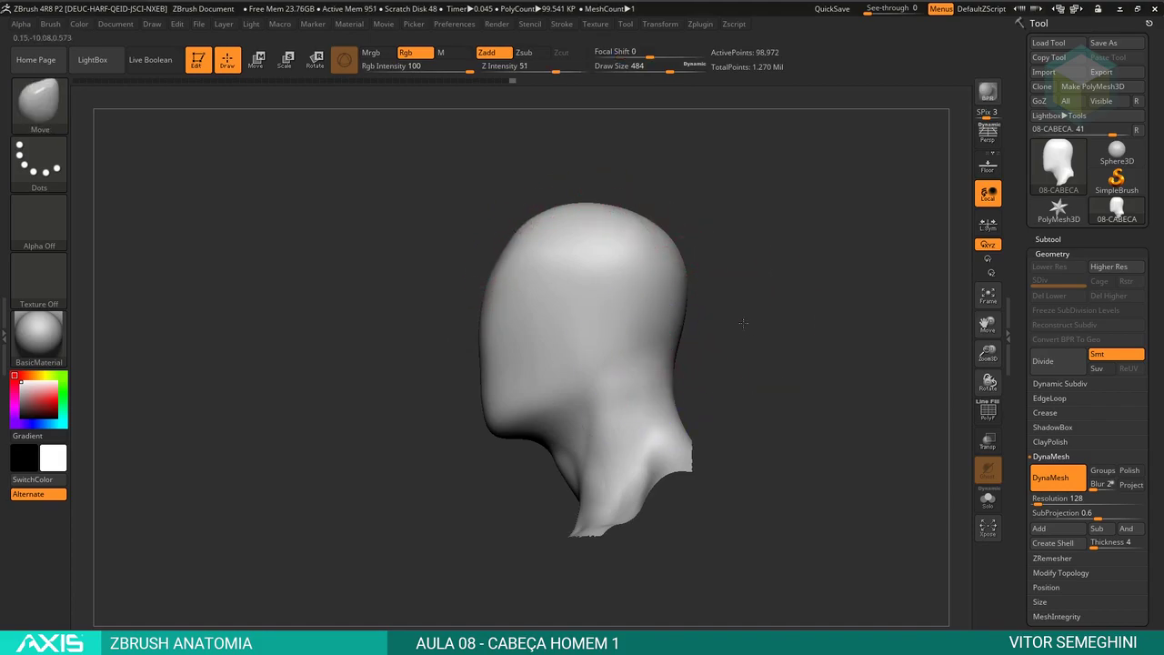
{"action": "left_click_drag", "start_coordinate": [689, 364], "coordinate": [691, 340]}
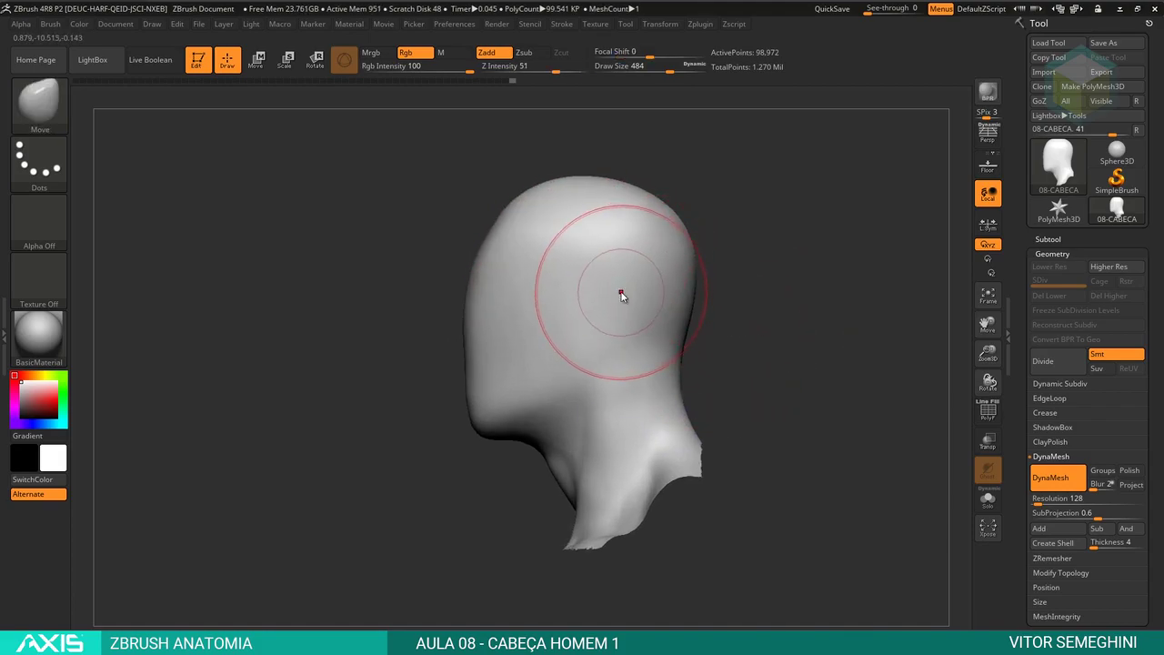
{"action": "key", "text": "b"}
{"action": "key", "text": "d"}
{"action": "key", "text": "s"}
{"action": "key", "text": "space"}
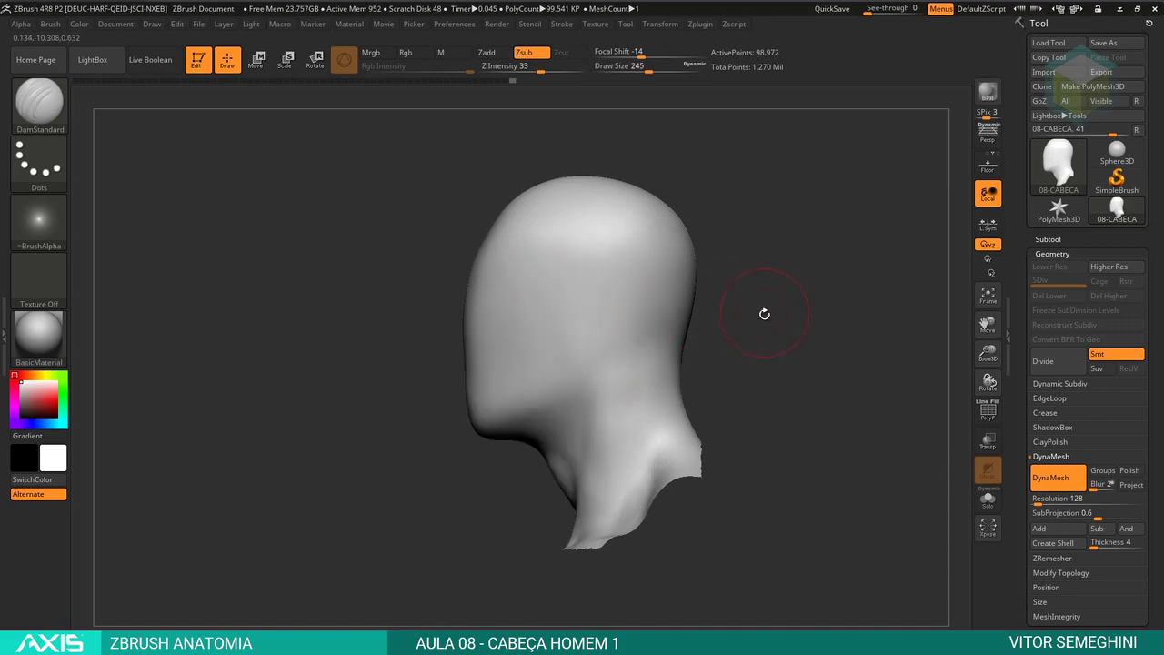
Step: Shrink DamStandard to size 245, carve a crease down the side of the head, and lower its strength
{"action": "left_click_drag", "start_coordinate": [764, 315], "coordinate": [779, 306]}
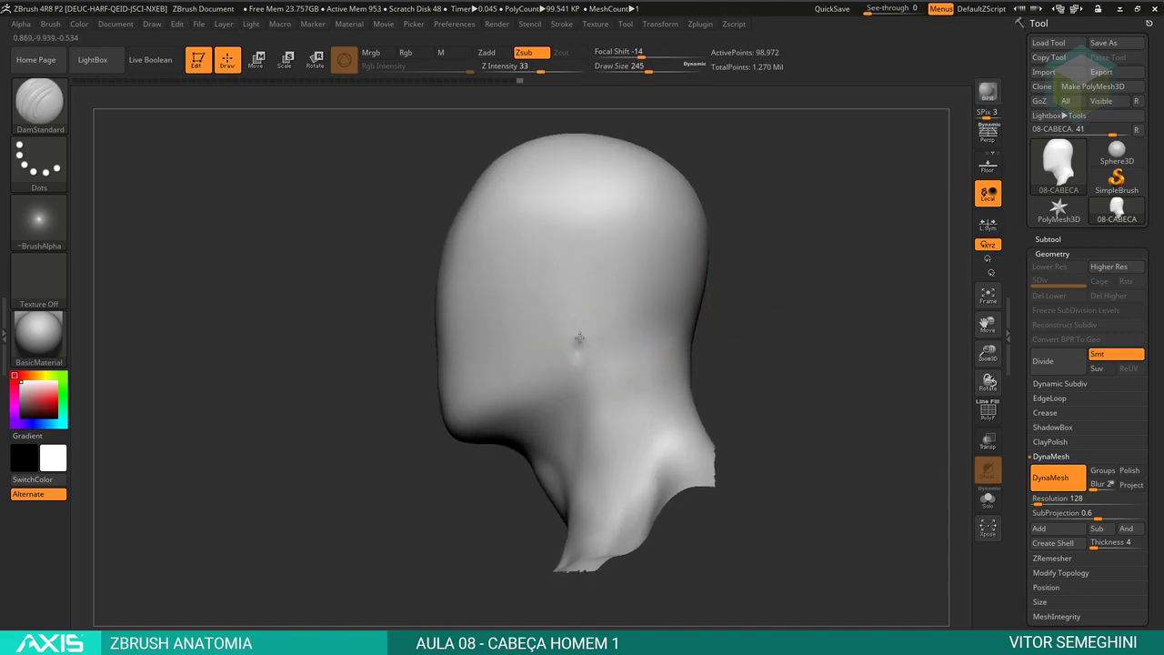
{"action": "left_click_drag", "start_coordinate": [578, 338], "coordinate": [562, 390]}
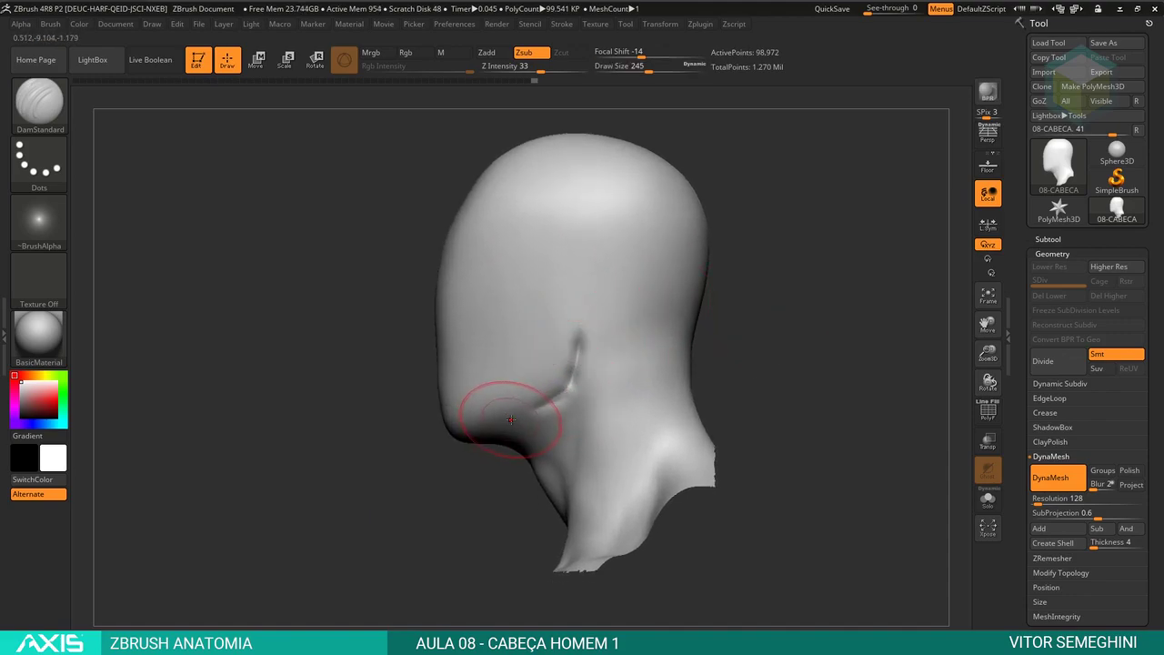
{"action": "left_click_drag", "start_coordinate": [585, 351], "coordinate": [637, 278], "text": "shift"}
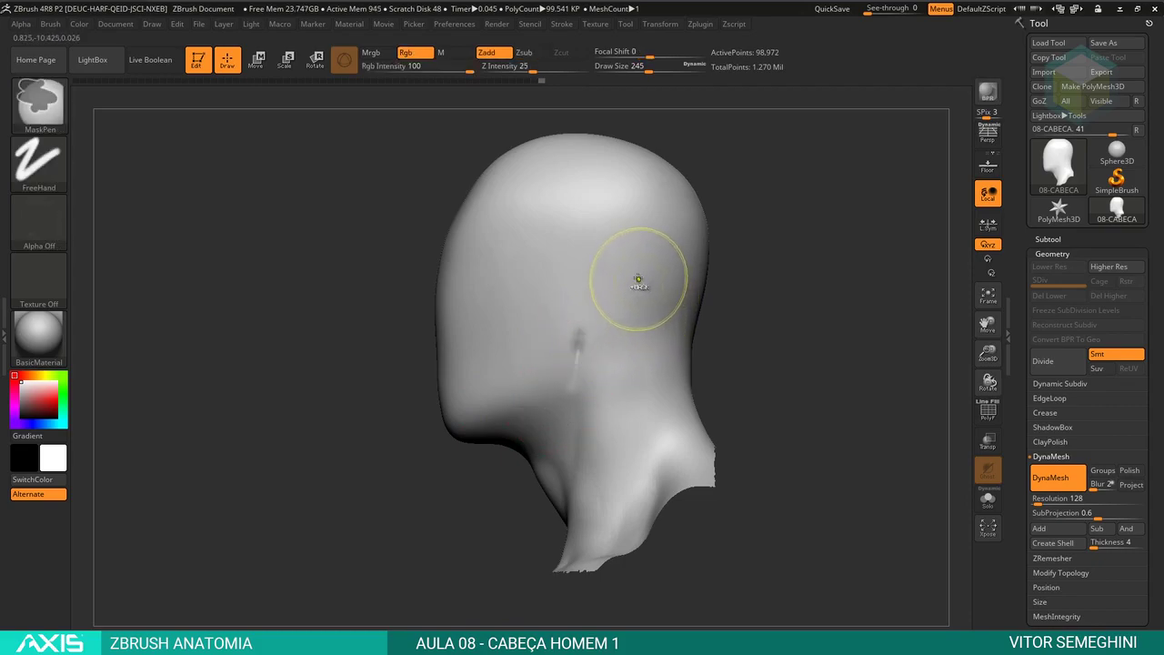
{"action": "left_click_drag", "start_coordinate": [540, 67], "coordinate": [525, 66]}
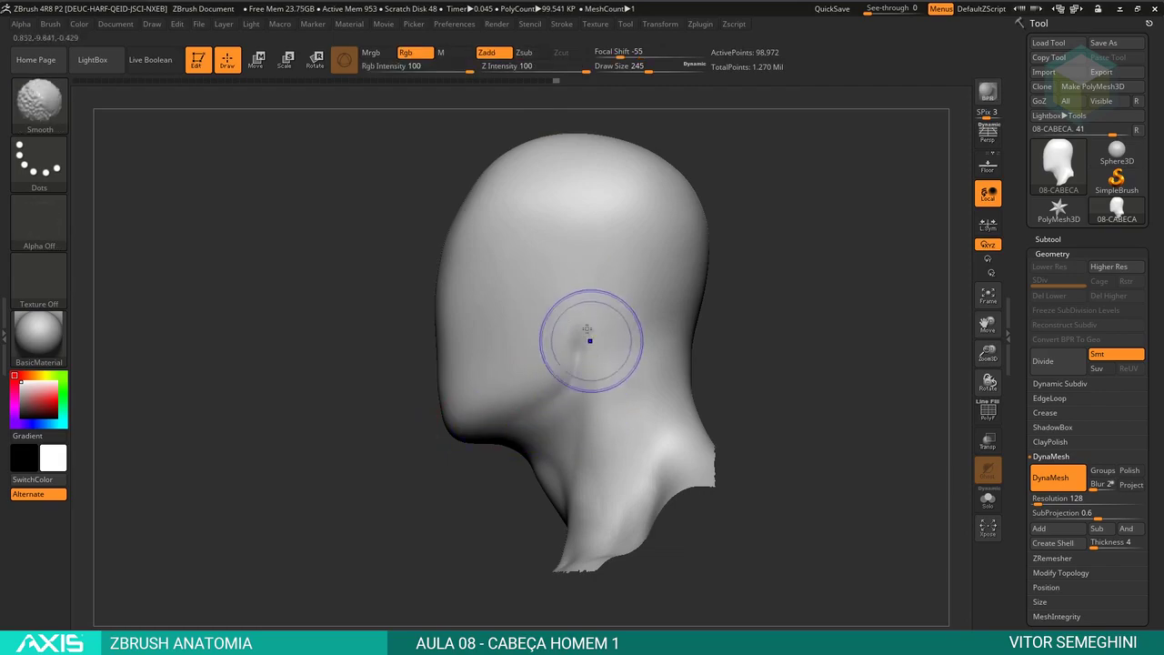
Step: Soften the temple and deepen the crease in front of the ear, ending on a front view
{"action": "left_click_drag", "start_coordinate": [592, 326], "coordinate": [577, 367], "text": "shift"}
{"action": "left_click_drag", "start_coordinate": [613, 260], "coordinate": [592, 281], "text": "shift"}
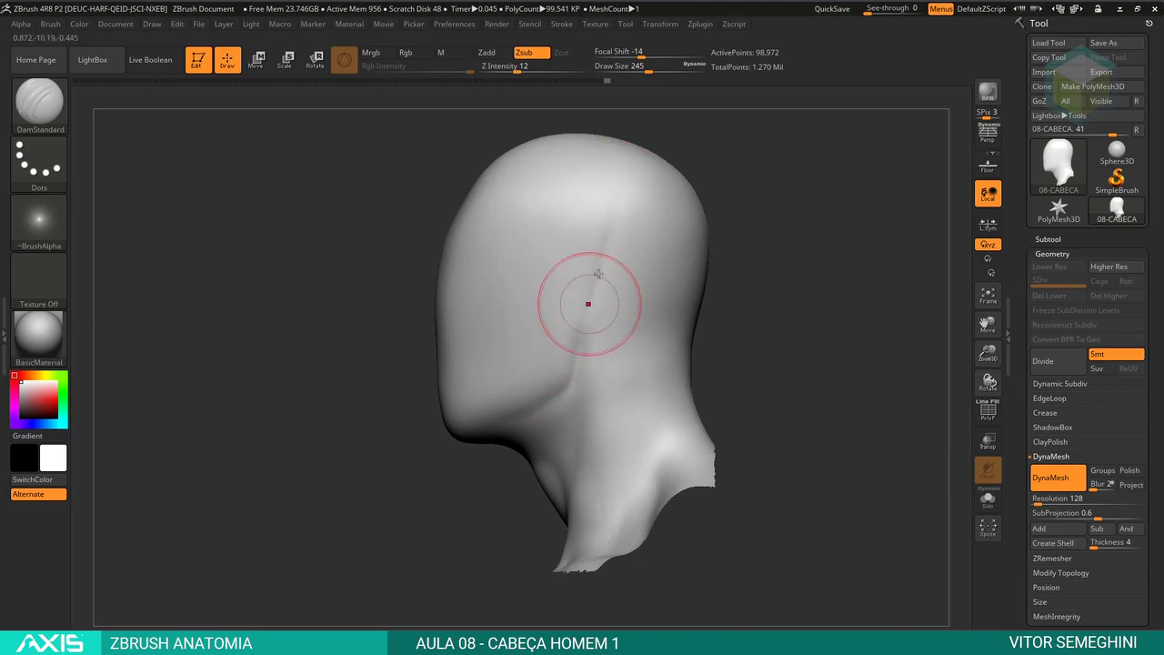
{"action": "left_click_drag", "start_coordinate": [598, 273], "coordinate": [575, 339]}
{"action": "left_click_drag", "start_coordinate": [724, 325], "coordinate": [602, 370]}
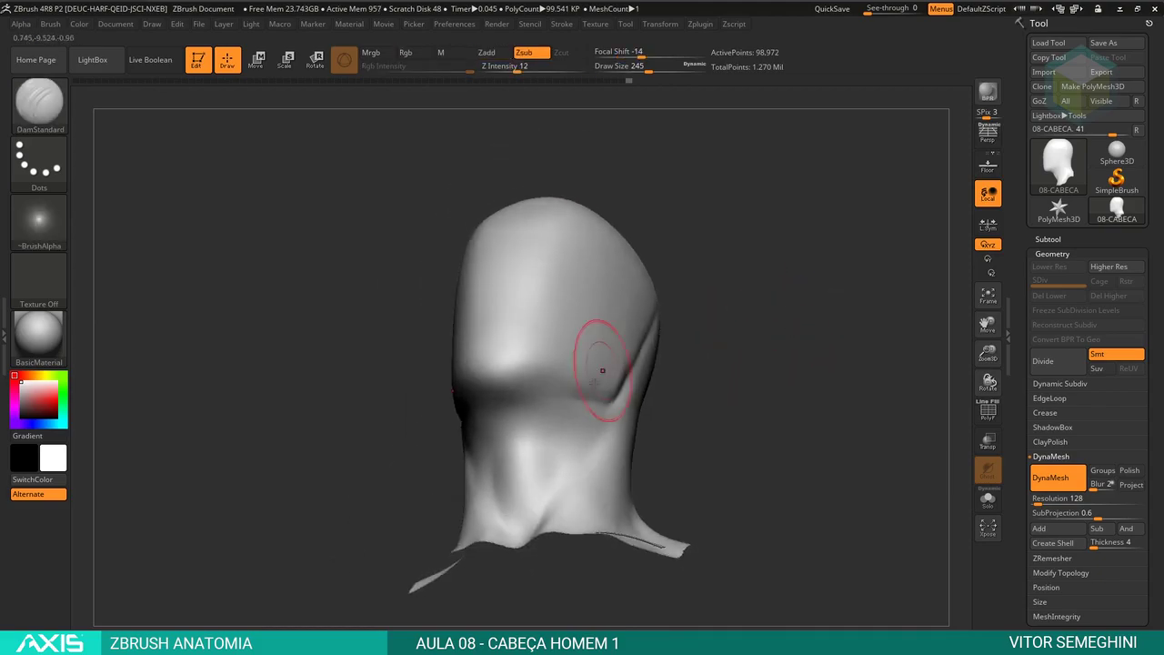
{"action": "mouse_move", "coordinate": [710, 405]}
{"action": "left_mouse_down"}
{"action": "mouse_move", "coordinate": [785, 337]}
{"action": "mouse_move", "coordinate": [777, 324]}
{"action": "mouse_move", "coordinate": [670, 337]}
{"action": "left_mouse_up"}
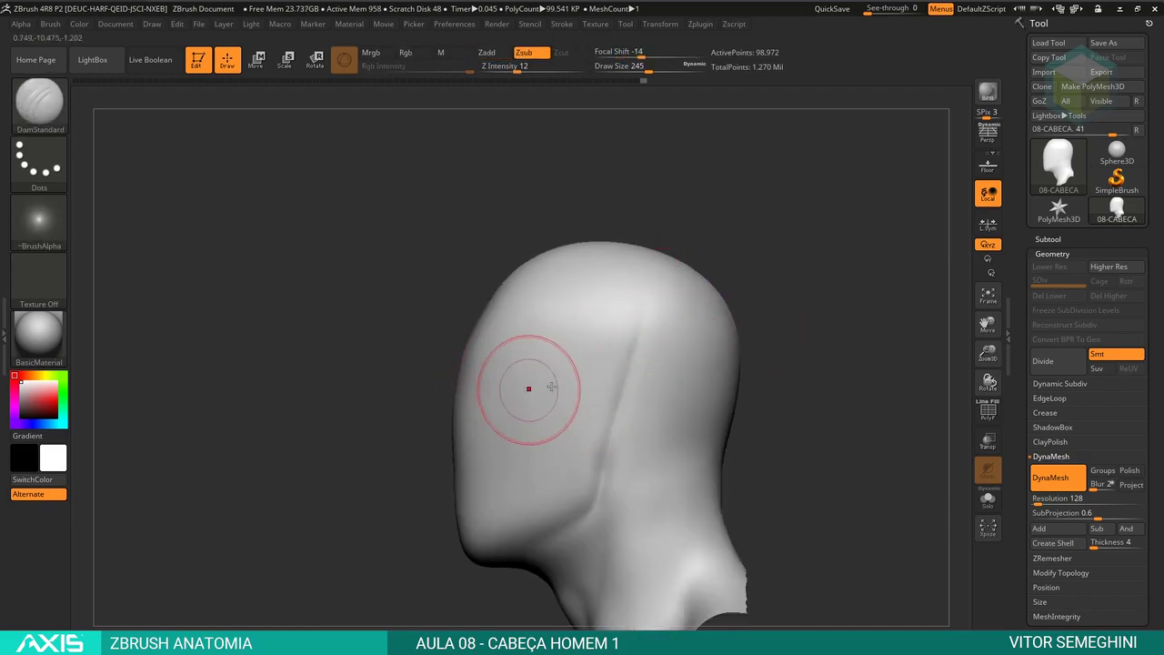
{"action": "left_click_drag", "start_coordinate": [857, 291], "coordinate": [778, 298]}
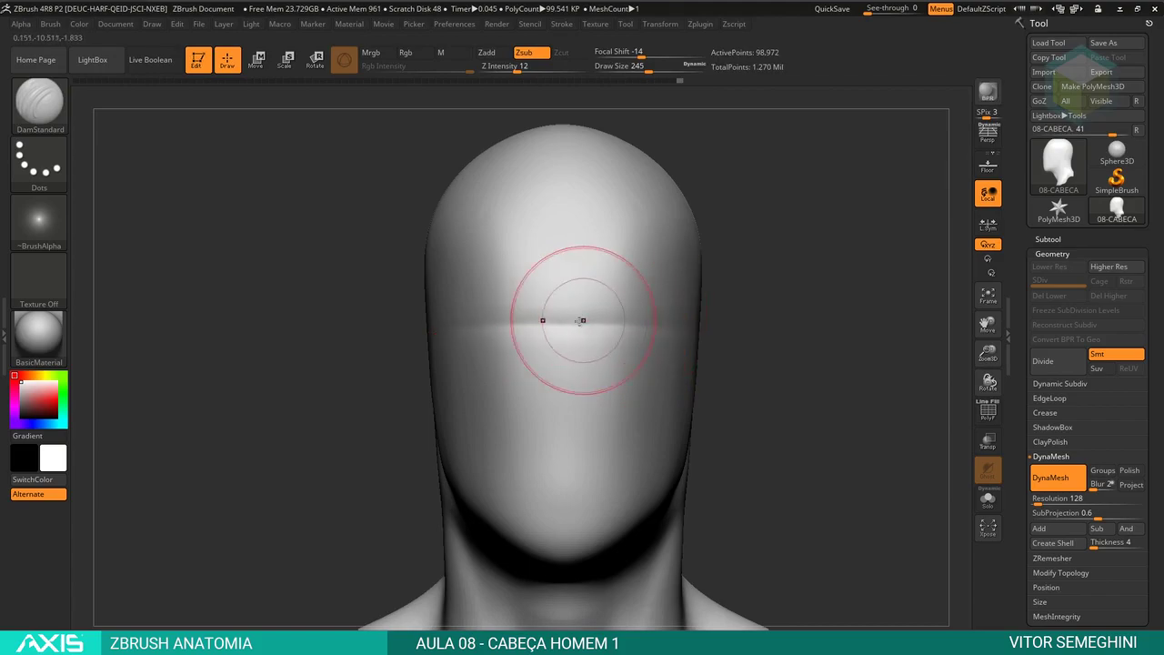
Step: Deepen the side crease, reshape it below the brow line and soften where the creases meet
{"action": "mouse_move", "coordinate": [784, 305]}
{"action": "left_mouse_down"}
{"action": "mouse_move", "coordinate": [527, 353]}
{"action": "mouse_move", "coordinate": [676, 352]}
{"action": "left_mouse_up"}
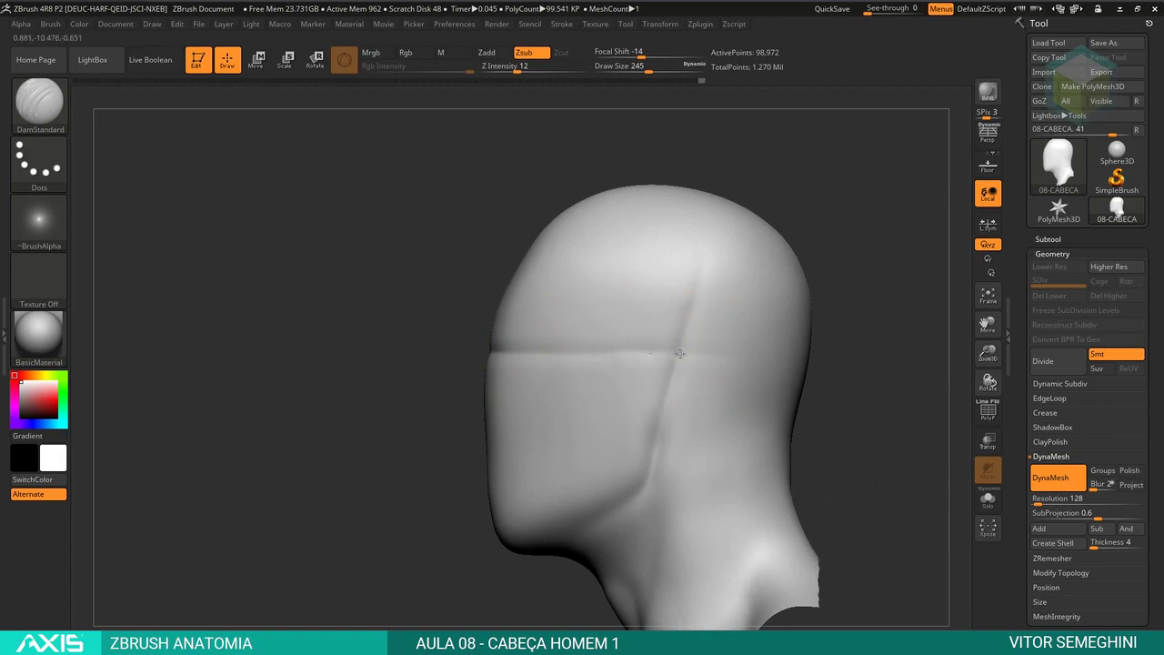
{"action": "mouse_move", "coordinate": [824, 339]}
{"action": "left_mouse_down"}
{"action": "mouse_move", "coordinate": [857, 333]}
{"action": "mouse_move", "coordinate": [809, 305]}
{"action": "left_mouse_up"}
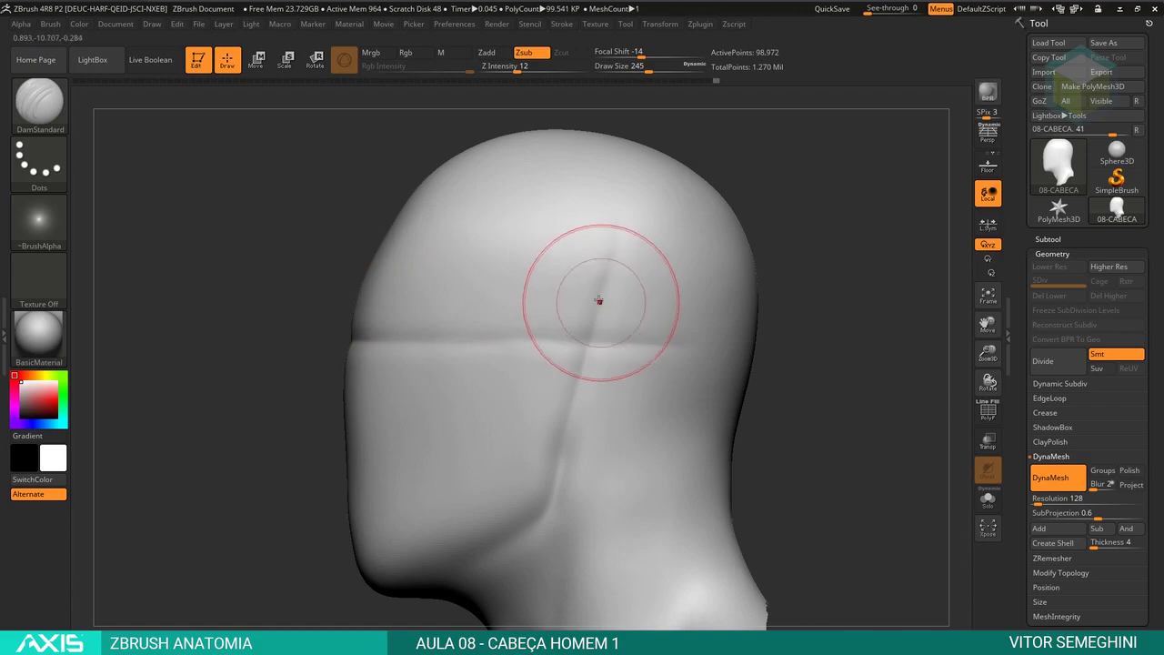
{"action": "left_click_drag", "start_coordinate": [598, 300], "coordinate": [607, 374]}
{"action": "left_click_drag", "start_coordinate": [571, 408], "coordinate": [566, 372]}
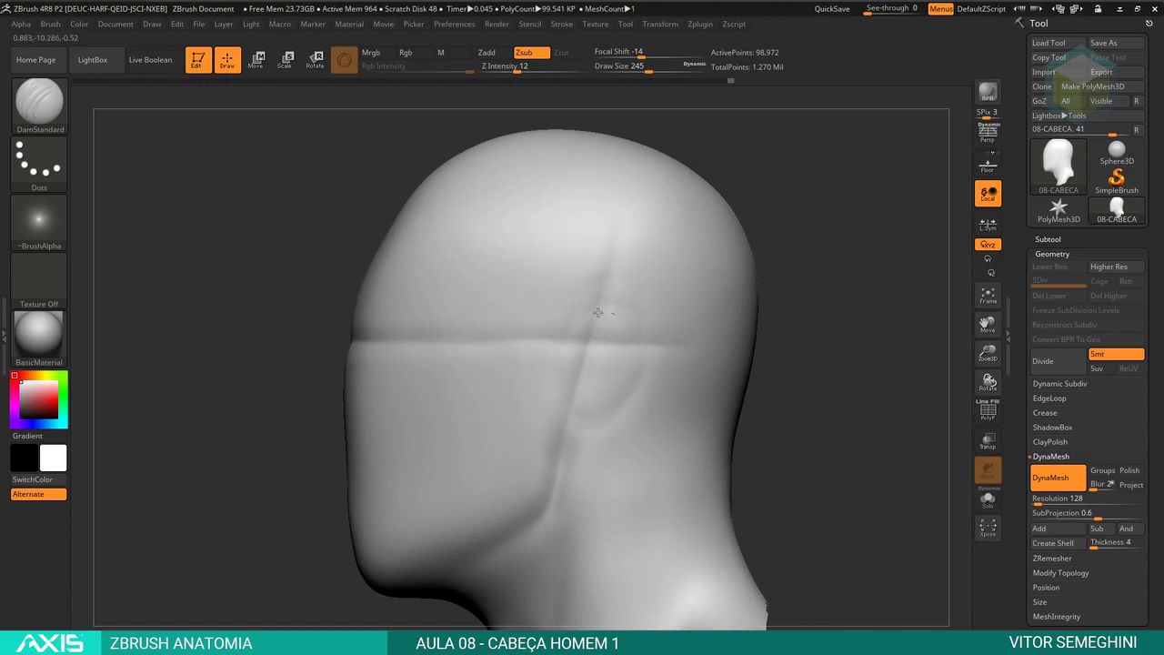
{"action": "left_click_drag", "start_coordinate": [812, 375], "coordinate": [701, 351]}
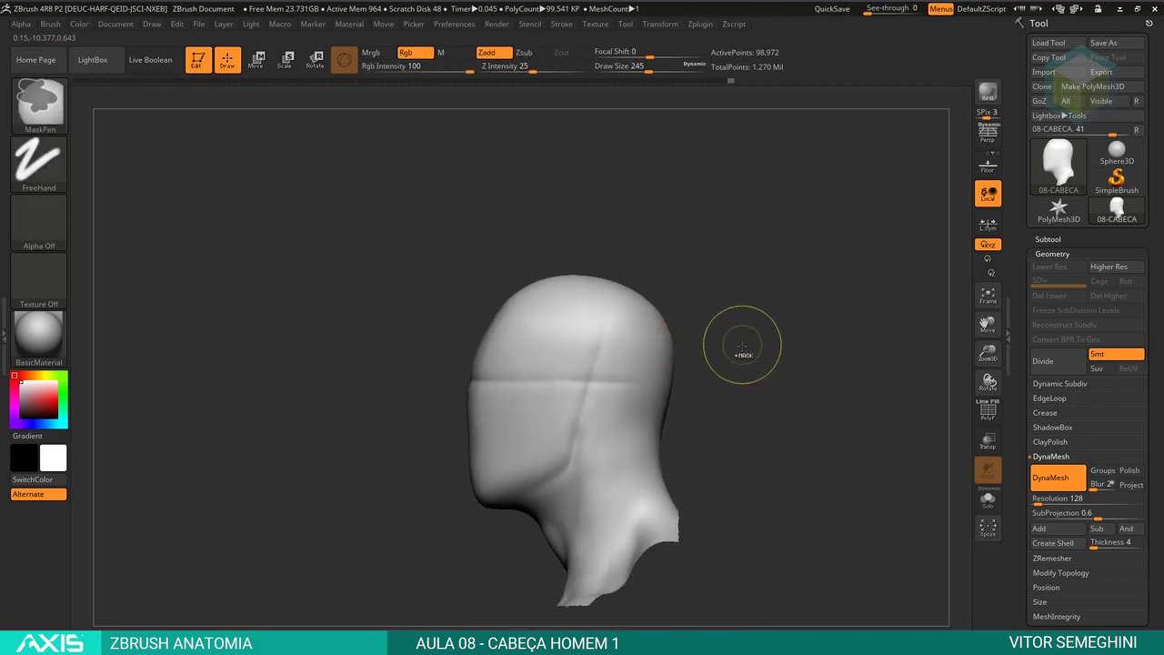
{"action": "left_click_drag", "start_coordinate": [594, 371], "coordinate": [595, 348], "text": "shift"}
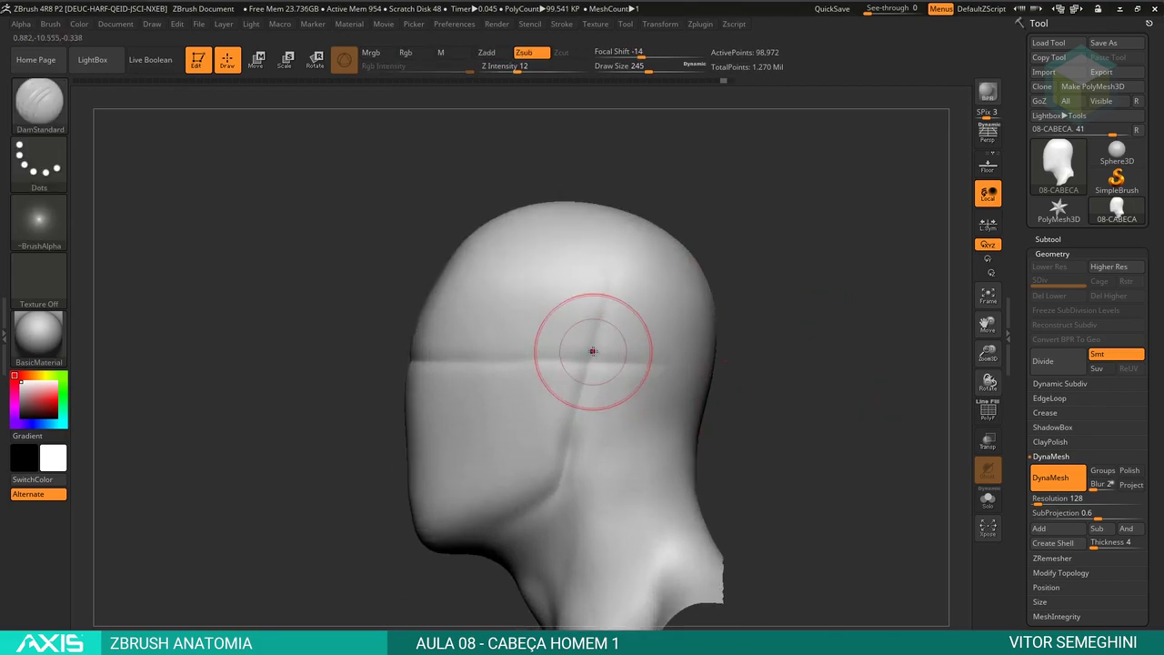
Step: Inspect the head from front and top, zooming in on the cheek and back out
{"action": "left_click_drag", "start_coordinate": [736, 382], "coordinate": [792, 395], "text": "shift"}
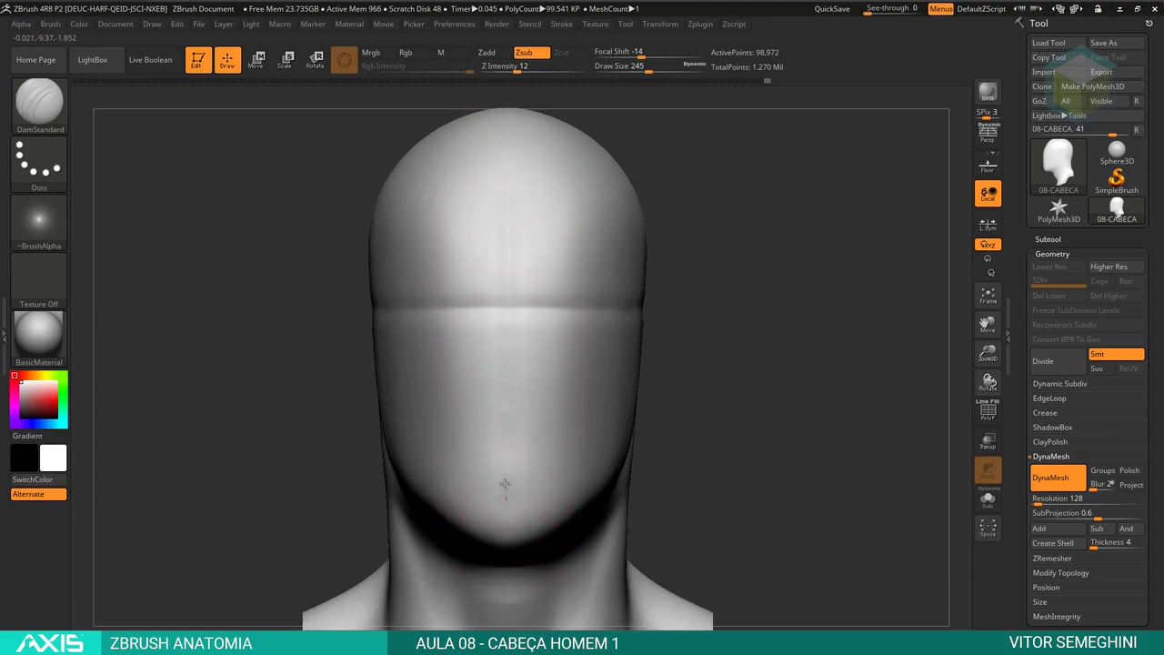
{"action": "left_click_drag", "start_coordinate": [673, 262], "coordinate": [718, 236]}
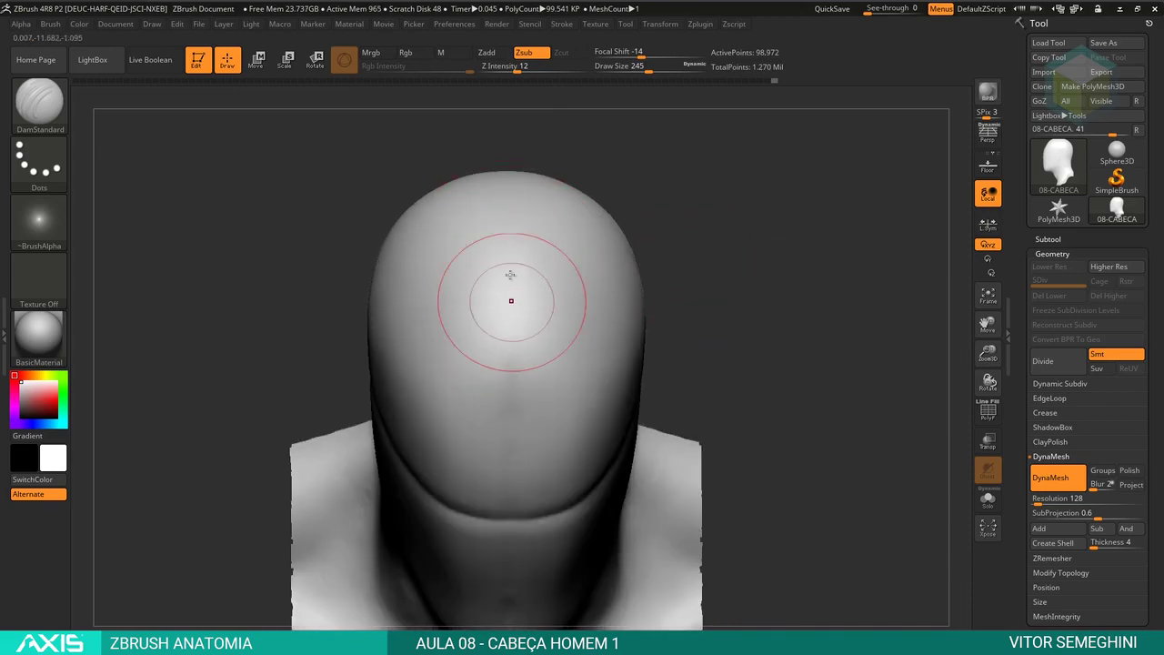
{"action": "mouse_move", "coordinate": [655, 218]}
{"action": "left_mouse_down"}
{"action": "mouse_move", "coordinate": [694, 235]}
{"action": "mouse_move", "coordinate": [760, 300]}
{"action": "mouse_move", "coordinate": [487, 359]}
{"action": "left_mouse_up"}
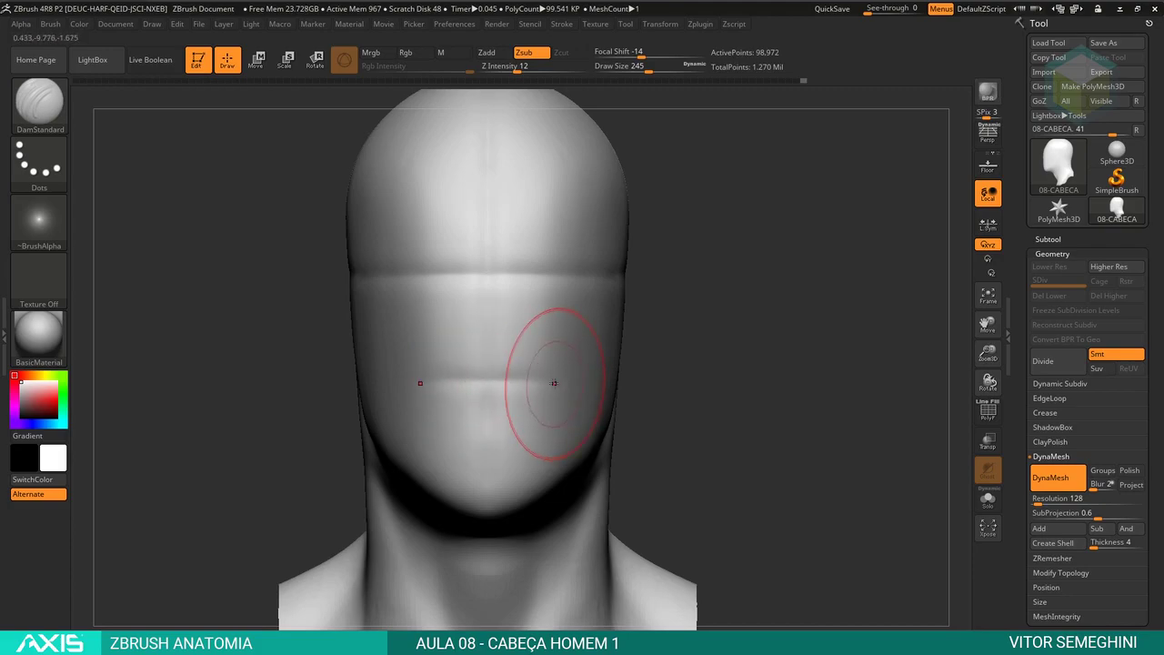
{"action": "left_click_drag", "start_coordinate": [679, 356], "coordinate": [657, 353]}
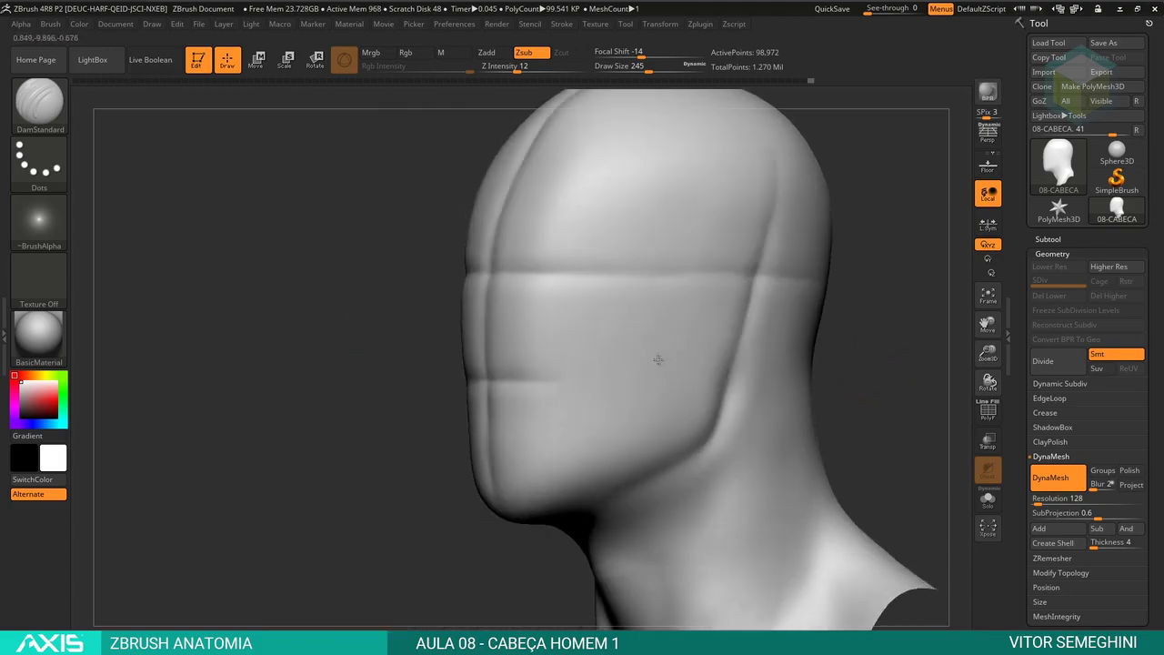
{"action": "mouse_move", "coordinate": [377, 390]}
{"action": "left_mouse_down", "text": "shift"}
{"action": "mouse_move", "coordinate": [546, 382]}
{"action": "mouse_move", "coordinate": [604, 350]}
{"action": "left_mouse_up", "text": "shift"}
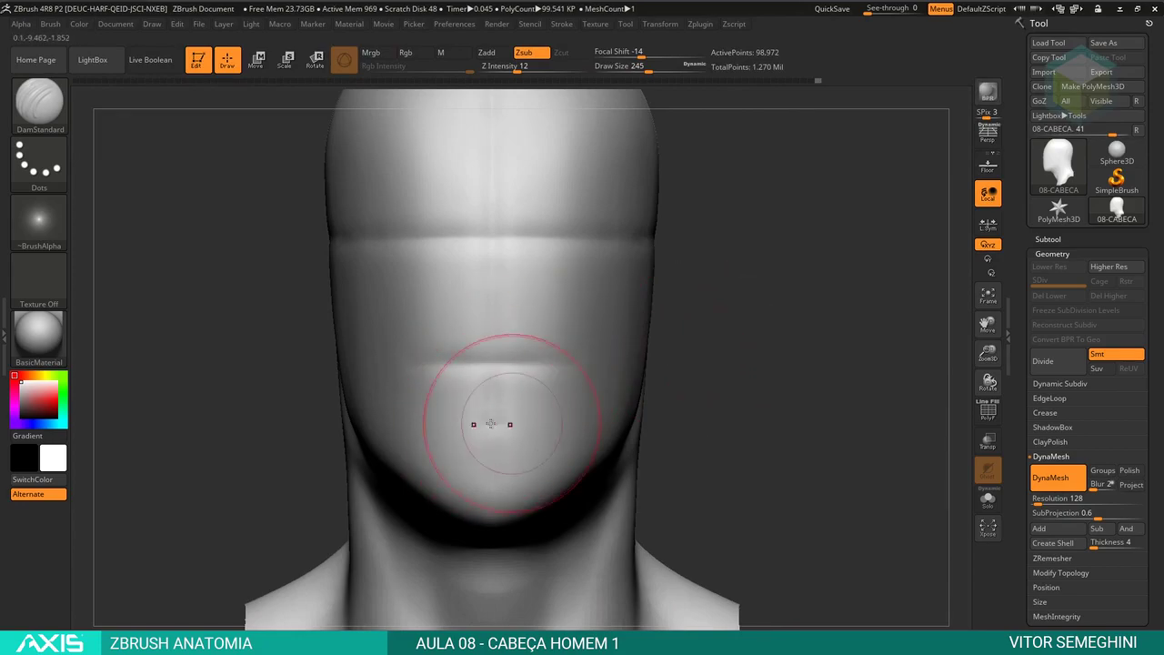
{"action": "mouse_move", "coordinate": [523, 425]}
{"action": "left_mouse_down", "text": "alt"}
{"action": "mouse_move", "coordinate": [735, 322]}
{"action": "mouse_move", "coordinate": [702, 350]}
{"action": "mouse_move", "coordinate": [773, 358]}
{"action": "mouse_move", "coordinate": [453, 437]}
{"action": "mouse_move", "coordinate": [717, 304]}
{"action": "mouse_move", "coordinate": [701, 285]}
{"action": "mouse_move", "coordinate": [564, 271]}
{"action": "mouse_move", "coordinate": [619, 292]}
{"action": "left_mouse_up", "text": "alt"}
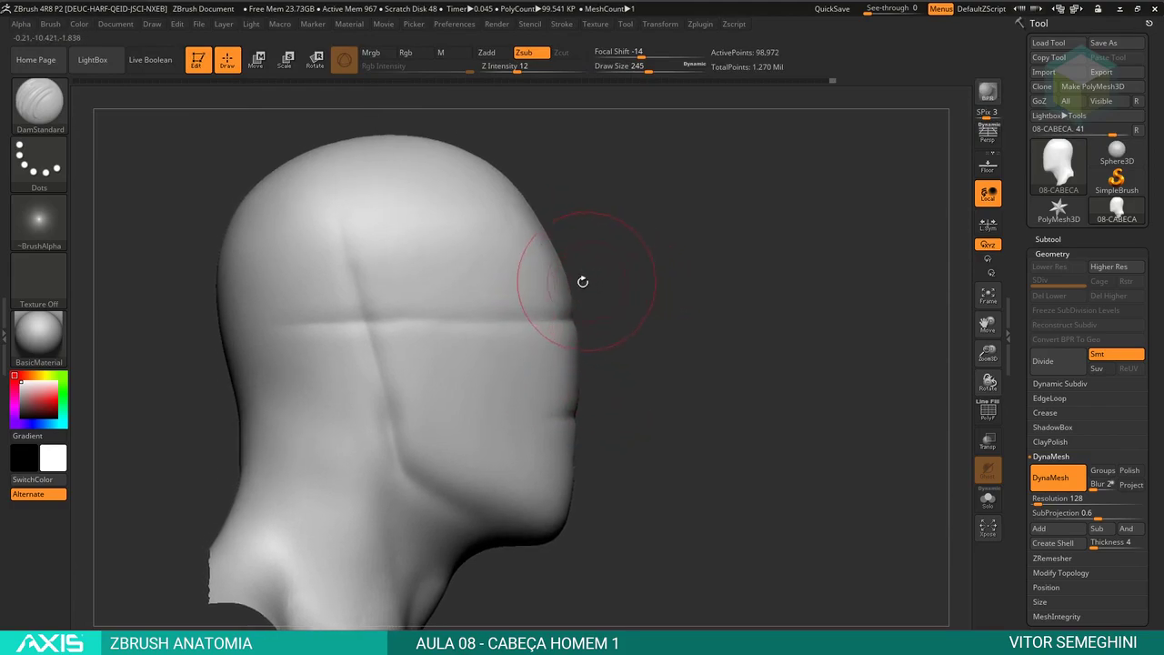
{"action": "key", "text": "ctrl+shift"}
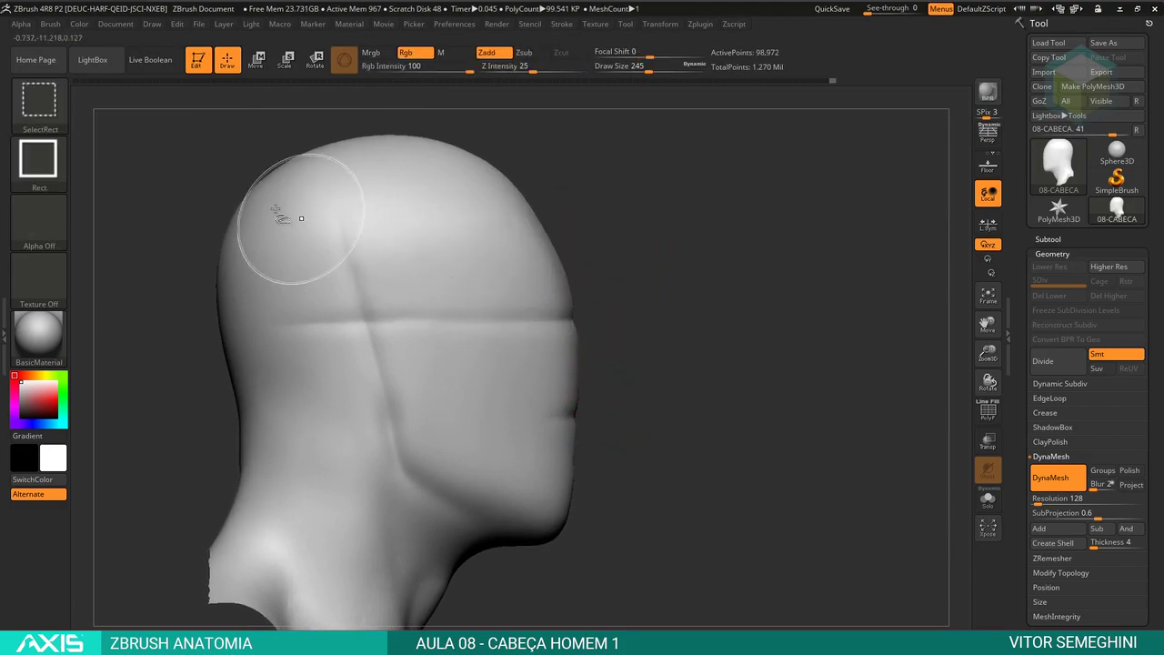
Step: Pick TrimCurve and slice off the face front from brow to upper lip into a flat oval plane
{"action": "left_click", "coordinate": [50, 102]}
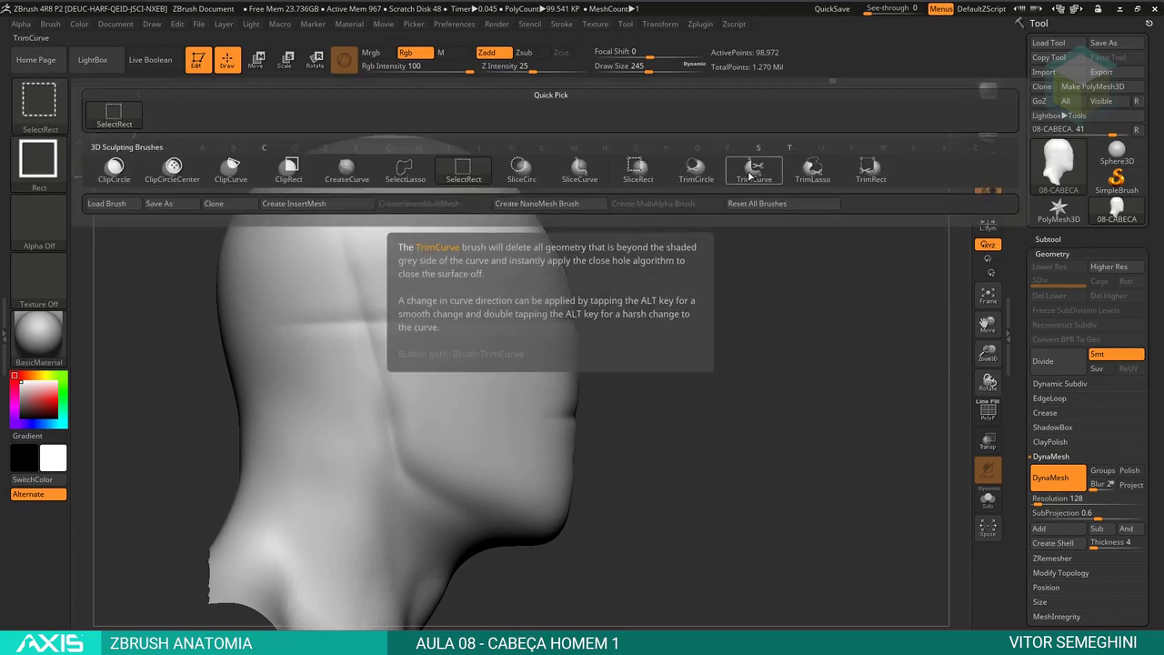
{"action": "left_click", "coordinate": [754, 168]}
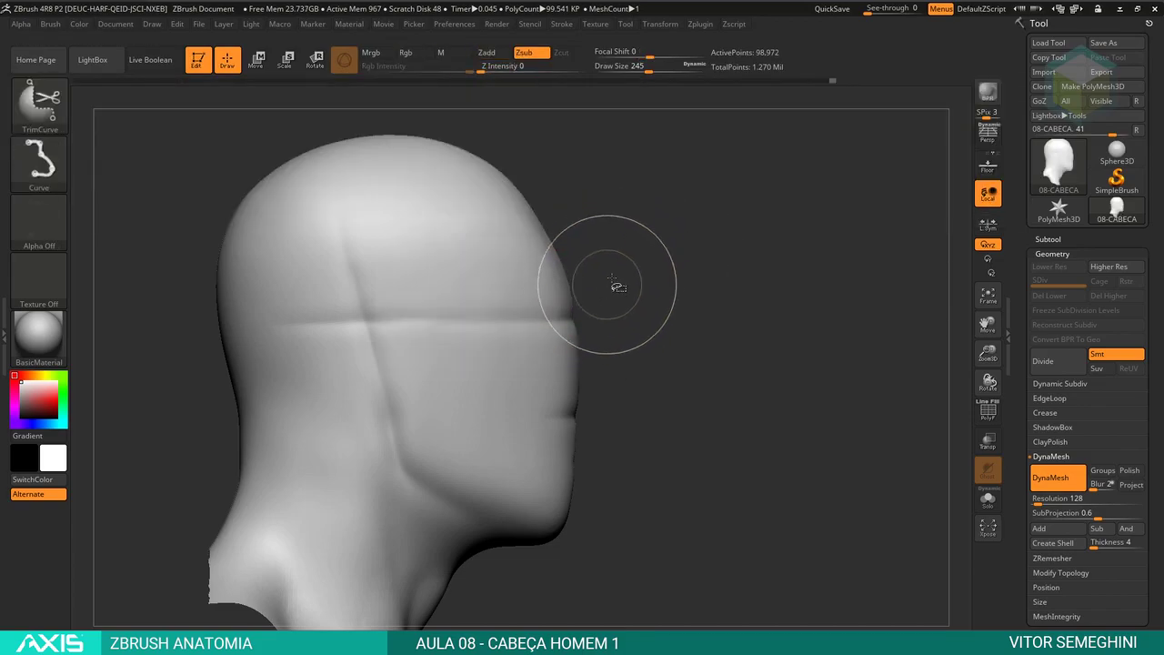
{"action": "left_click_drag", "start_coordinate": [627, 270], "coordinate": [548, 327]}
{"action": "mouse_move", "coordinate": [569, 383]}
{"action": "left_mouse_down"}
{"action": "mouse_move", "coordinate": [613, 457]}
{"action": "mouse_move", "coordinate": [644, 473]}
{"action": "left_mouse_up"}
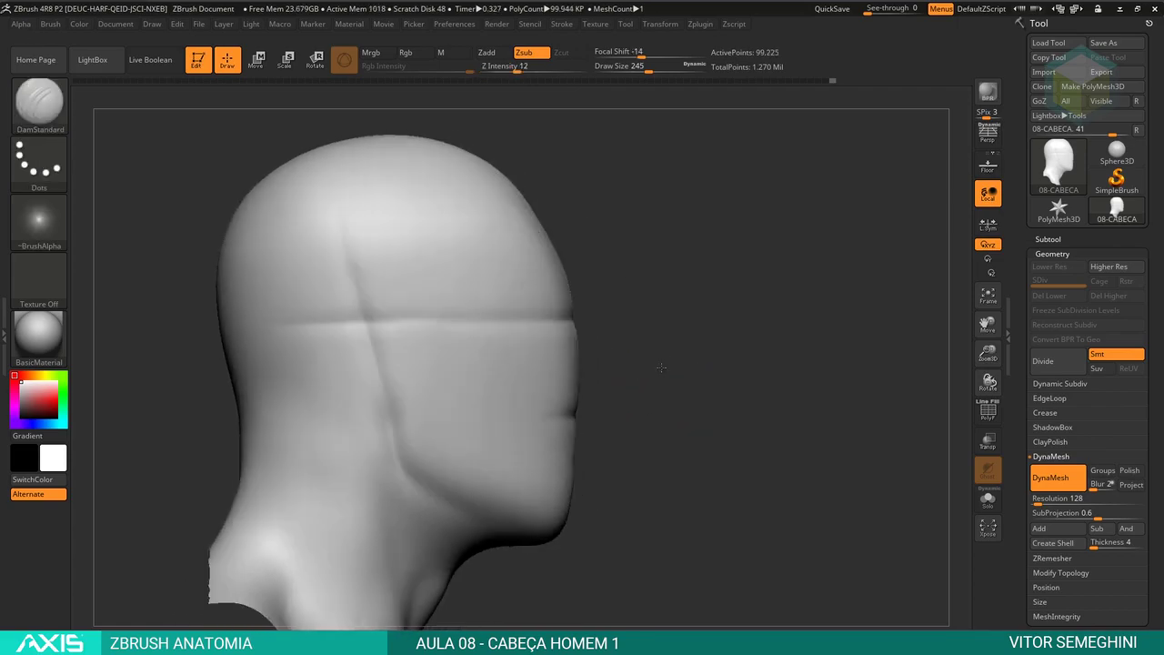
{"action": "key", "text": "ctrl+shift"}
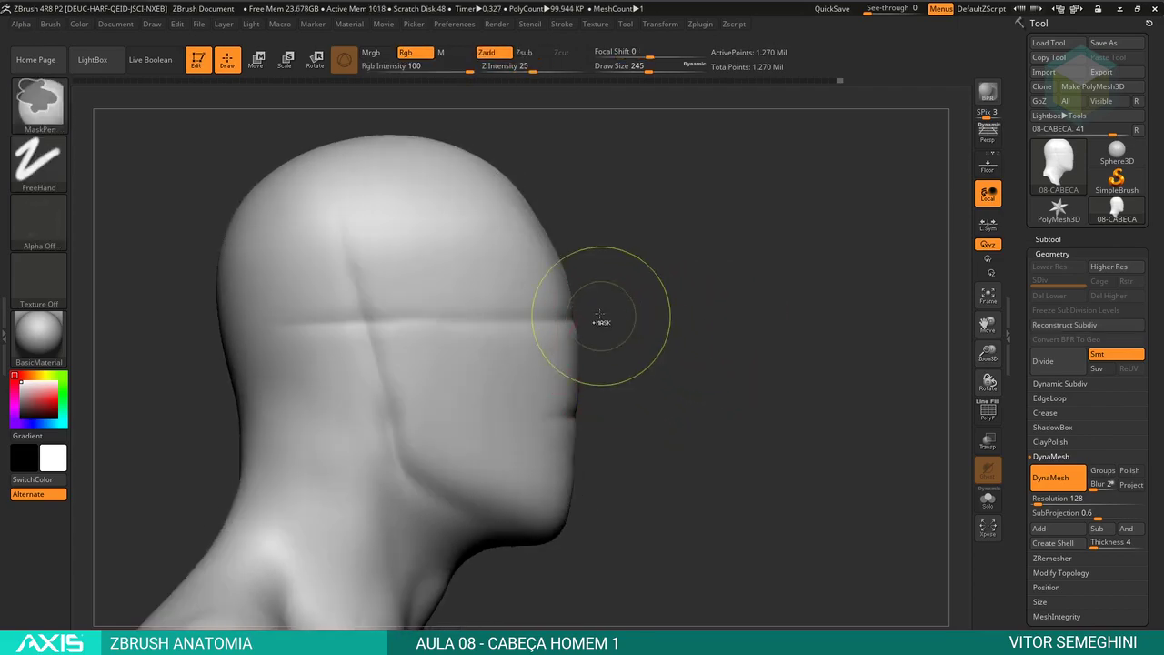
{"action": "left_click_drag", "start_coordinate": [621, 282], "coordinate": [543, 364]}
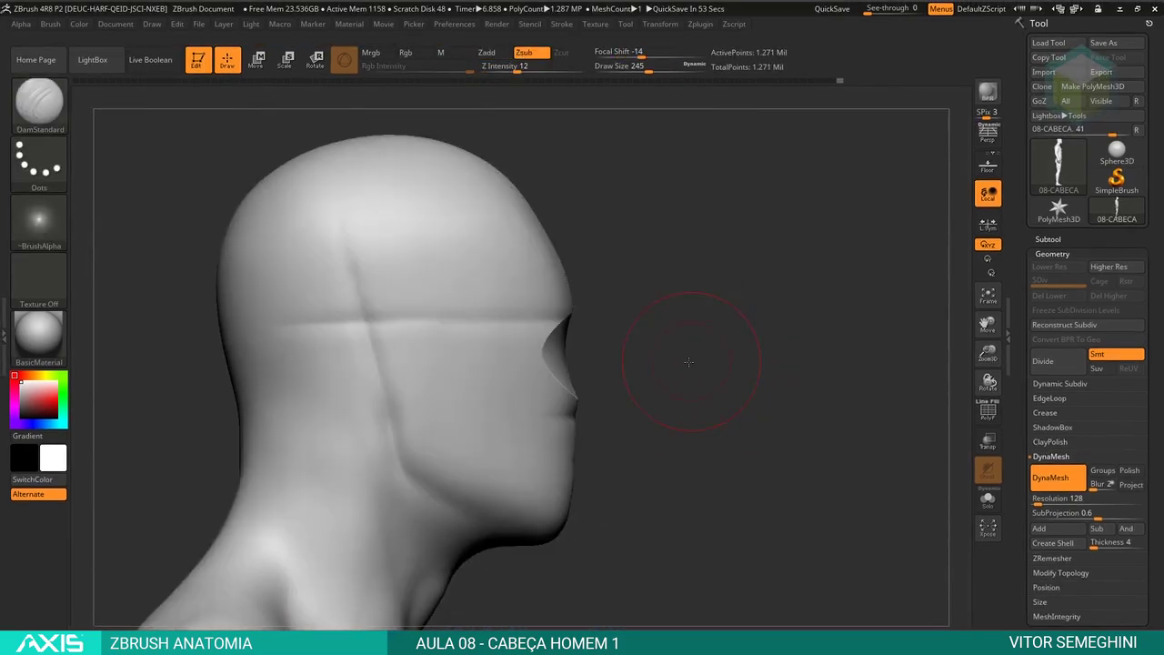
{"action": "left_click_drag", "start_coordinate": [668, 449], "coordinate": [627, 257]}
{"action": "key", "text": "ctrl+shift"}
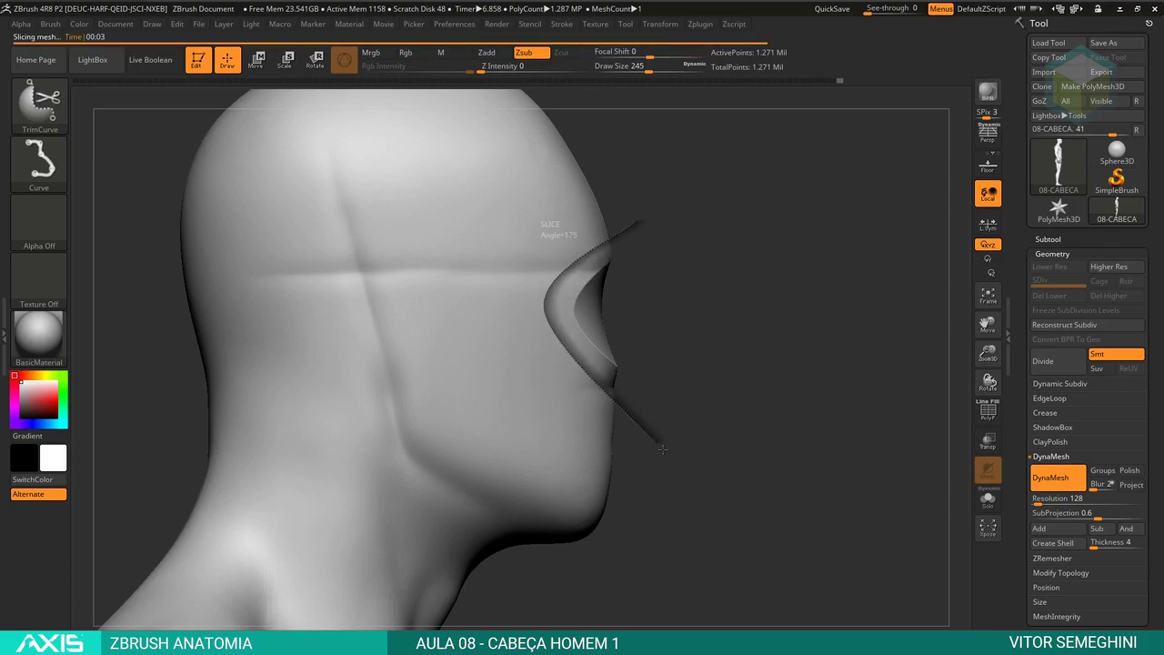
{"action": "left_click_drag", "start_coordinate": [709, 306], "coordinate": [796, 340]}
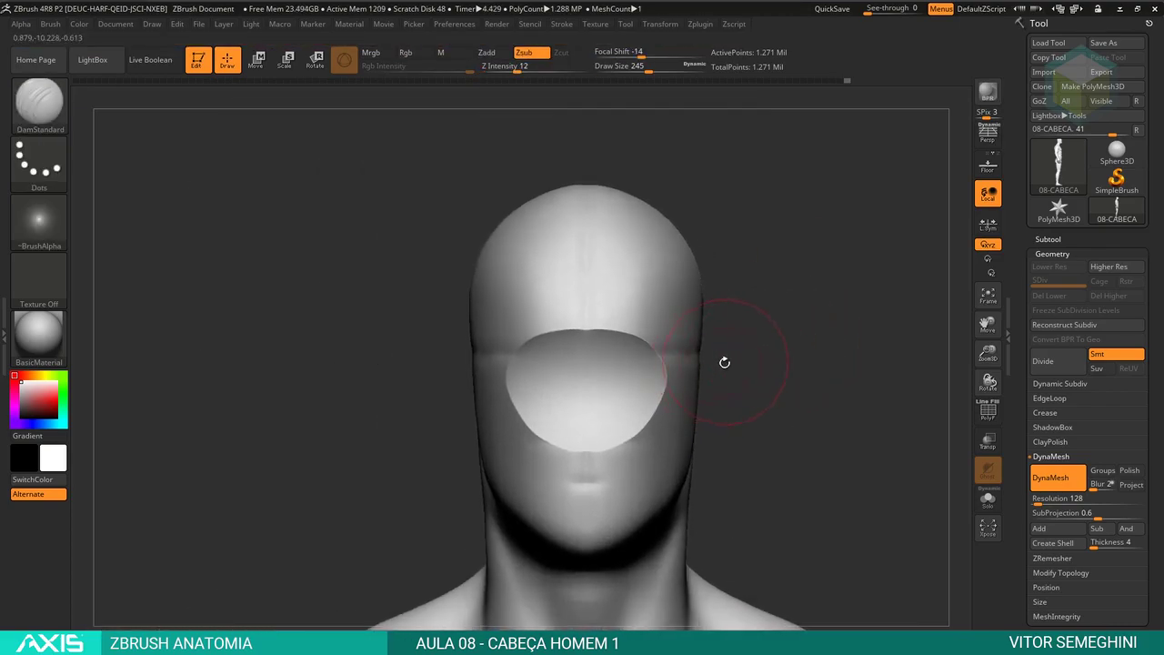
Step: Cycle through the Move and Flatten brushes while turning the head to its right profile
{"action": "key", "text": "b"}
{"action": "key", "text": "m"}
{"action": "key", "text": "v"}
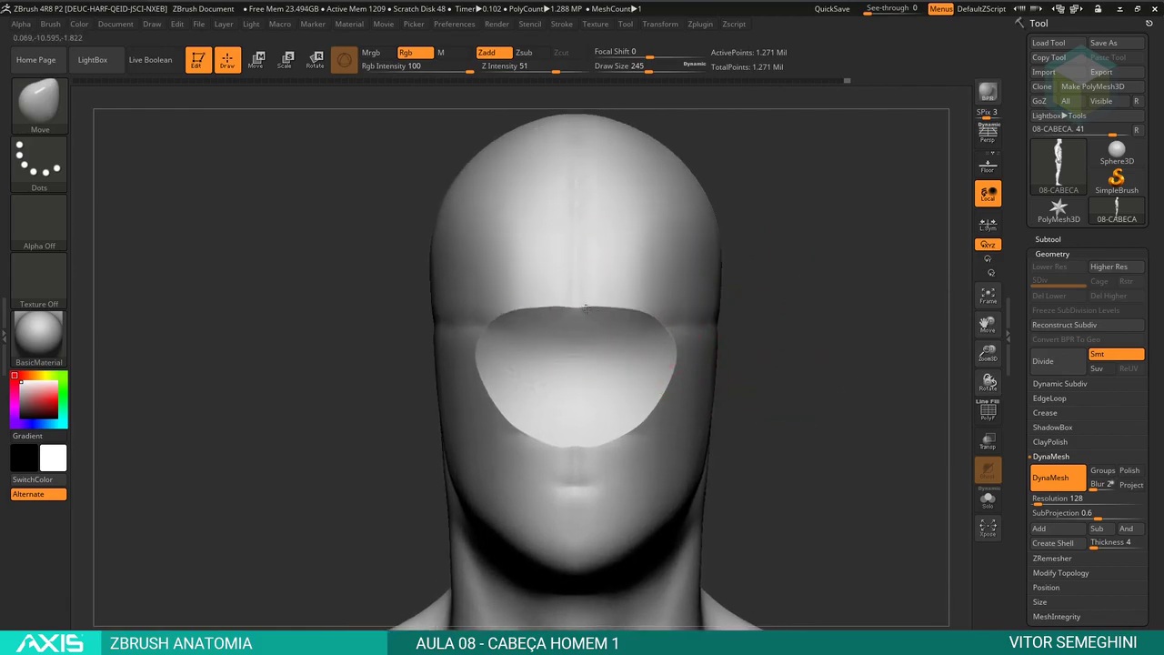
{"action": "mouse_move", "coordinate": [674, 349]}
{"action": "left_mouse_down"}
{"action": "mouse_move", "coordinate": [784, 344]}
{"action": "mouse_move", "coordinate": [771, 327]}
{"action": "left_mouse_up"}
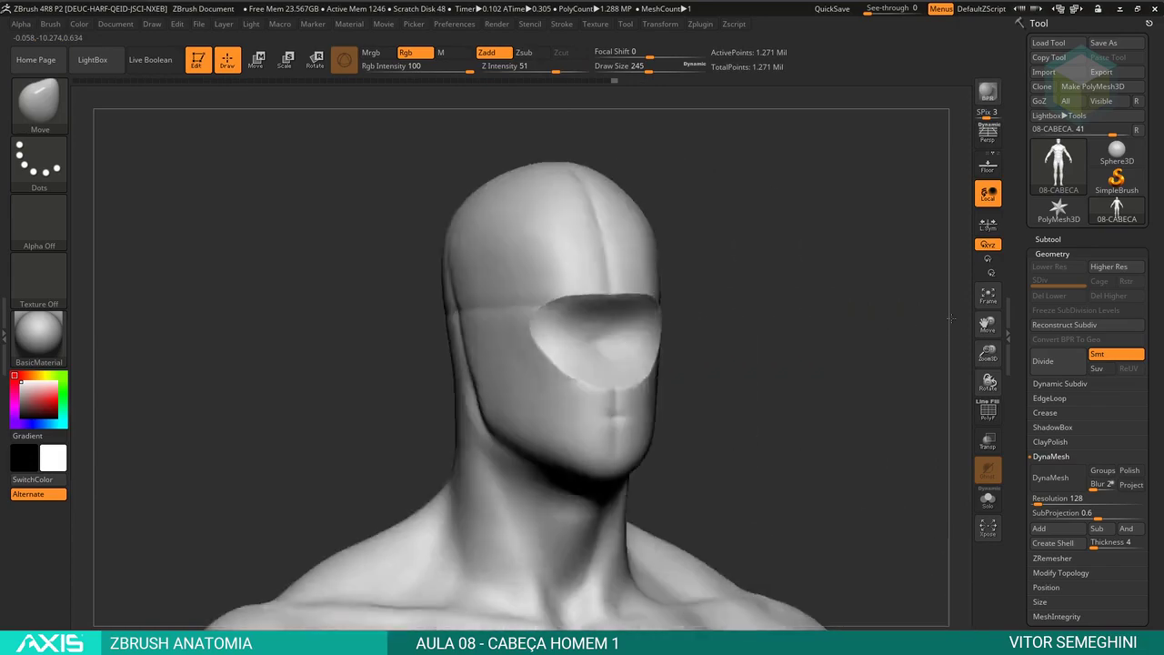
{"action": "key", "text": "b"}
{"action": "key", "text": "f"}
{"action": "key", "text": "l"}
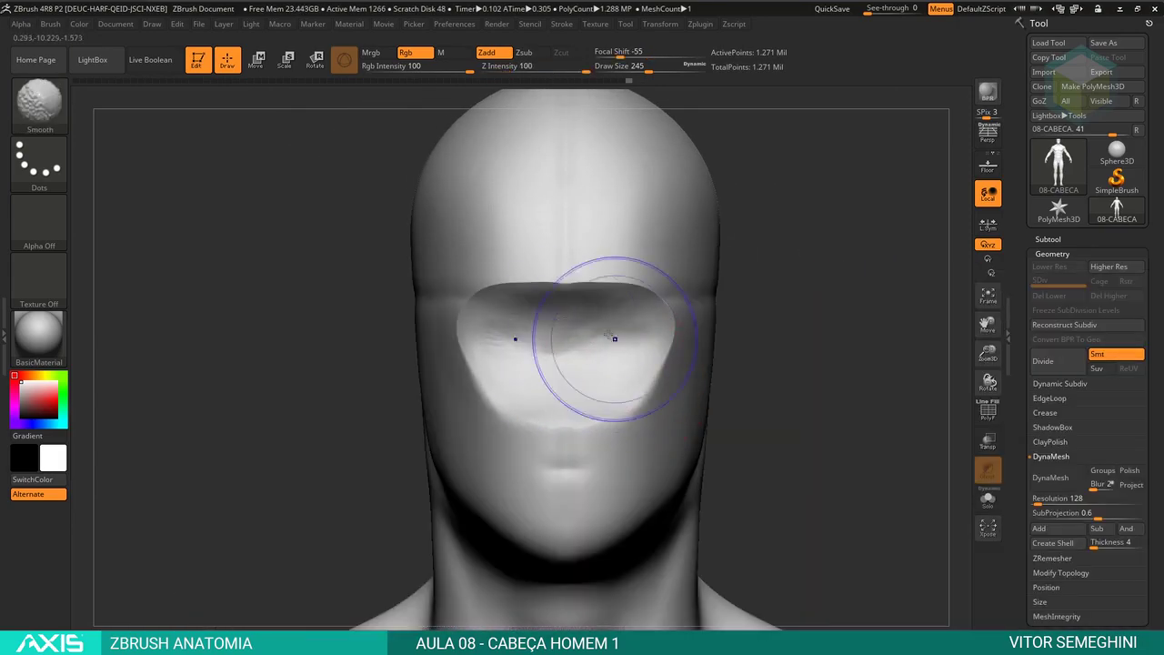
{"action": "mouse_move", "coordinate": [400, 364]}
{"action": "left_mouse_down"}
{"action": "mouse_move", "coordinate": [842, 364]}
{"action": "mouse_move", "coordinate": [743, 333]}
{"action": "left_mouse_up"}
Step: Smooth the rough ClayBuildup clay on the nose, check it in profile, and soften the brow ridges
{"action": "key", "text": "b"}
{"action": "key", "text": "c"}
{"action": "key", "text": "b"}
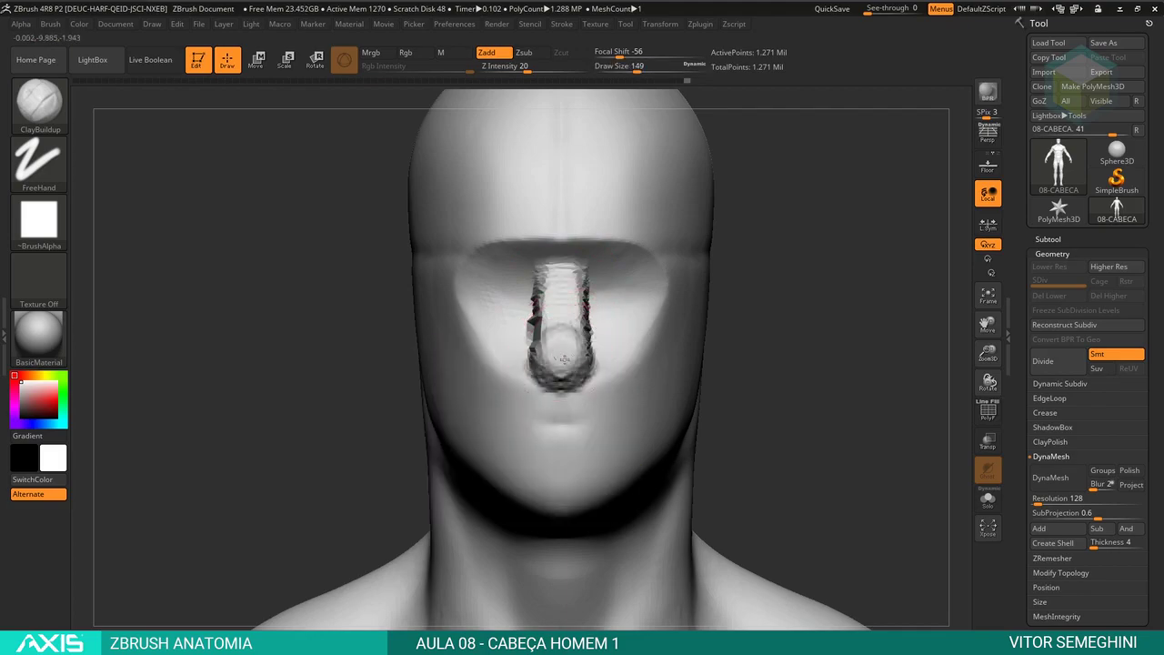
{"action": "mouse_move", "coordinate": [564, 359]}
{"action": "left_mouse_down"}
{"action": "mouse_move", "coordinate": [597, 351]}
{"action": "mouse_move", "coordinate": [560, 417]}
{"action": "left_mouse_up"}
{"action": "left_click_drag", "start_coordinate": [832, 320], "coordinate": [561, 343]}
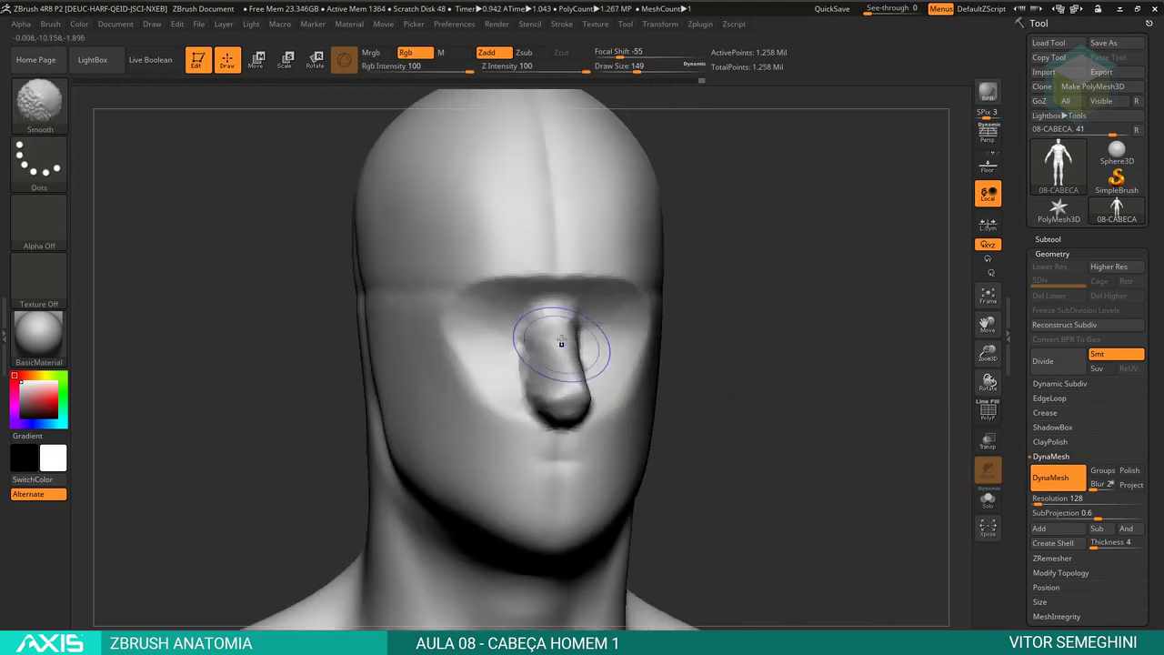
{"action": "mouse_move", "coordinate": [712, 362]}
{"action": "left_mouse_down"}
{"action": "mouse_move", "coordinate": [637, 355]}
{"action": "mouse_move", "coordinate": [774, 340]}
{"action": "mouse_move", "coordinate": [744, 352]}
{"action": "mouse_move", "coordinate": [493, 229]}
{"action": "mouse_move", "coordinate": [572, 253]}
{"action": "mouse_move", "coordinate": [555, 260]}
{"action": "mouse_move", "coordinate": [603, 234]}
{"action": "mouse_move", "coordinate": [563, 245]}
{"action": "left_mouse_up"}
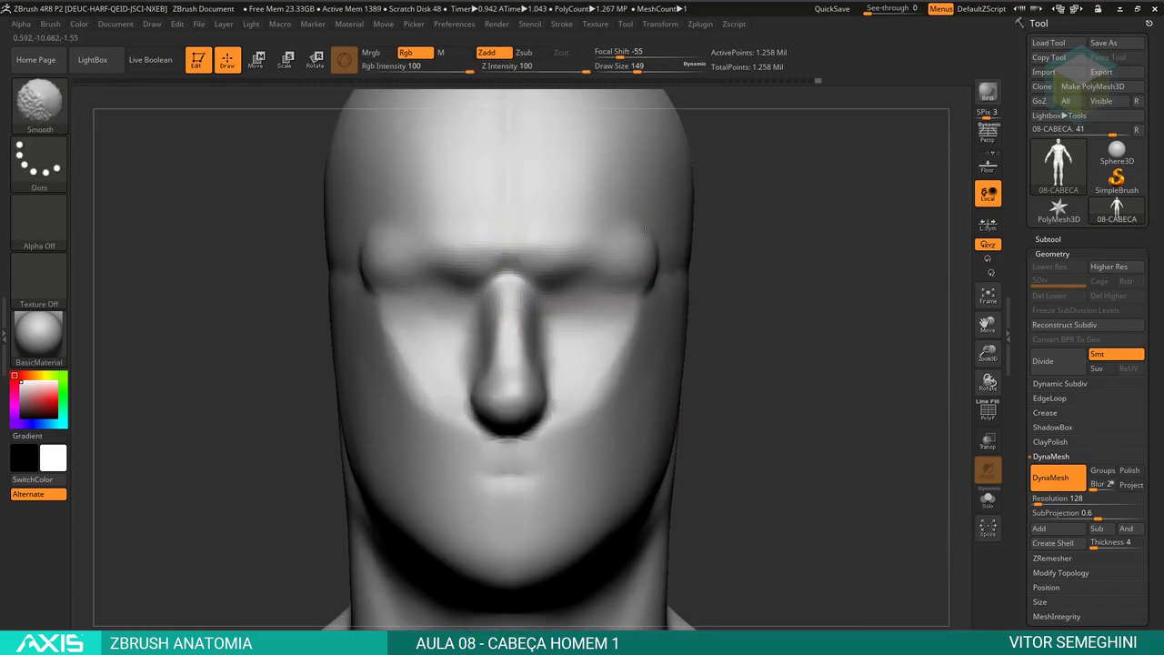
{"action": "mouse_move", "coordinate": [718, 300]}
{"action": "left_mouse_down"}
{"action": "mouse_move", "coordinate": [751, 290]}
{"action": "mouse_move", "coordinate": [680, 285]}
{"action": "left_mouse_up"}
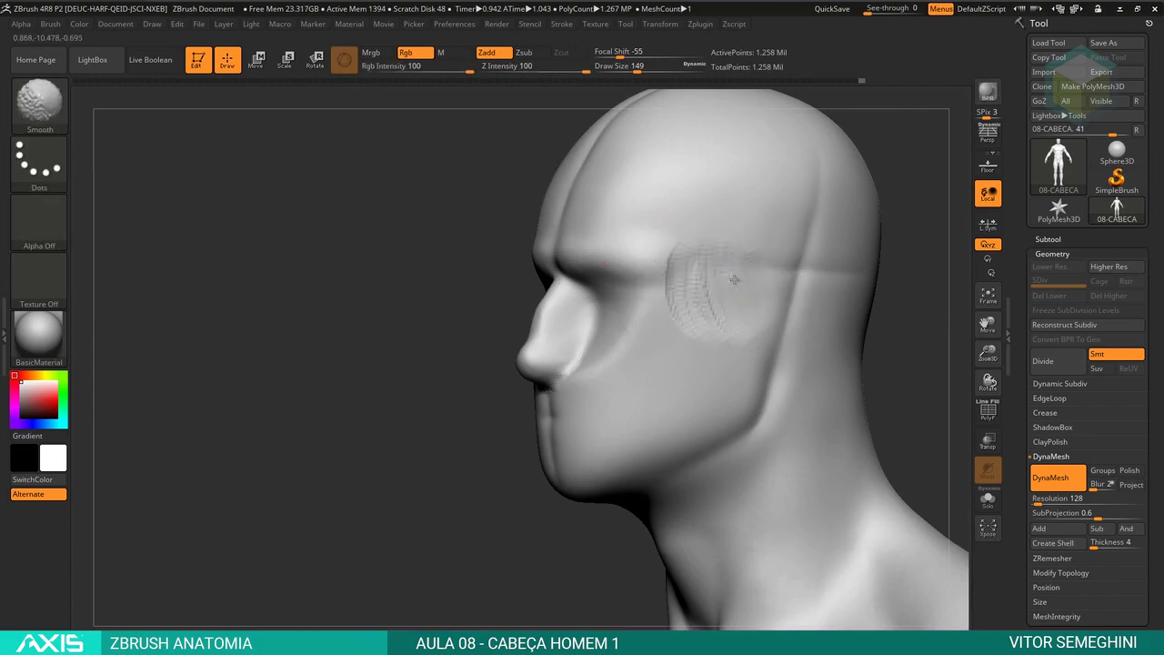
Step: Build up the cheek masses with ClayBuildup strokes from three-quarter and front views
{"action": "left_click_drag", "start_coordinate": [800, 346], "coordinate": [690, 299], "text": "shift"}
{"action": "left_click_drag", "start_coordinate": [900, 363], "coordinate": [805, 325]}
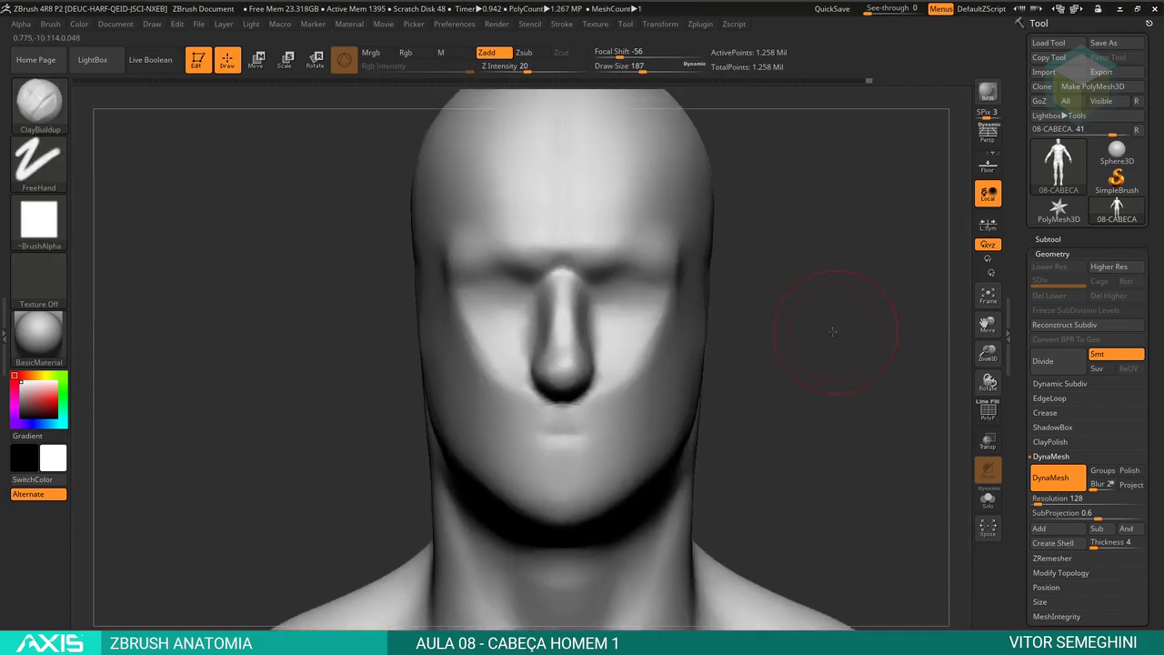
{"action": "left_click_drag", "start_coordinate": [745, 345], "coordinate": [782, 373]}
{"action": "left_click_drag", "start_coordinate": [441, 313], "coordinate": [459, 373]}
{"action": "left_click_drag", "start_coordinate": [900, 410], "coordinate": [819, 400]}
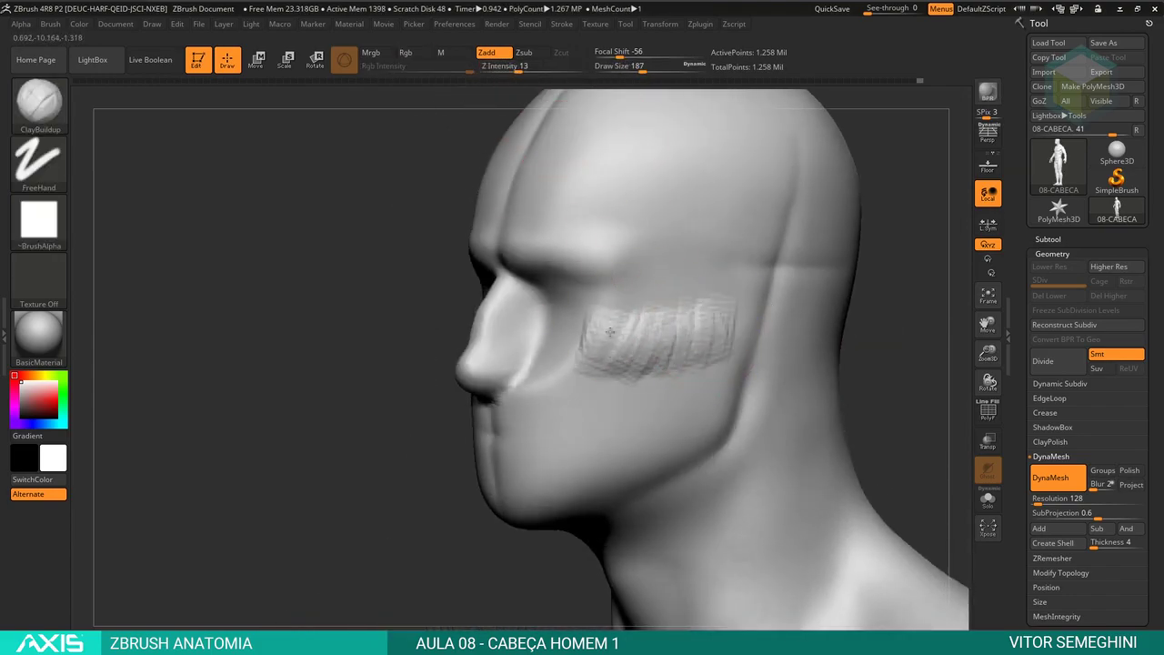
{"action": "left_click_drag", "start_coordinate": [318, 364], "coordinate": [598, 312]}
{"action": "left_click_drag", "start_coordinate": [640, 369], "coordinate": [603, 364]}
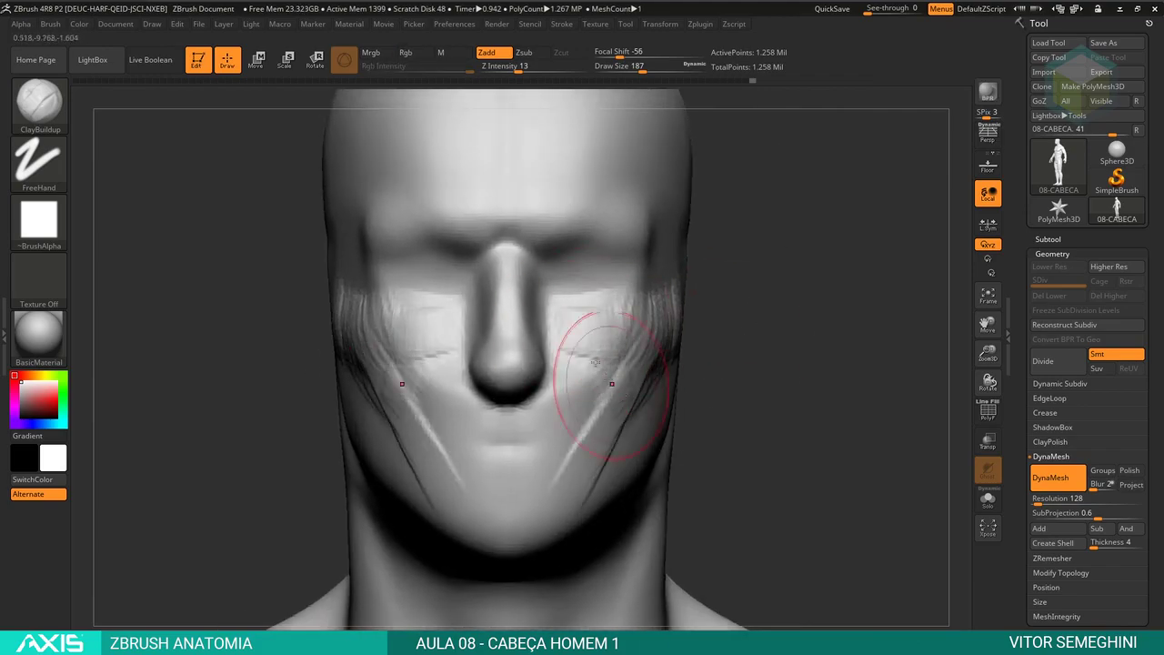
{"action": "left_click_drag", "start_coordinate": [873, 382], "coordinate": [800, 400]}
Step: With the Move brush and Shift-smoothing, soften the cheek creases and jaw contour
{"action": "left_click_drag", "start_coordinate": [900, 409], "coordinate": [839, 346]}
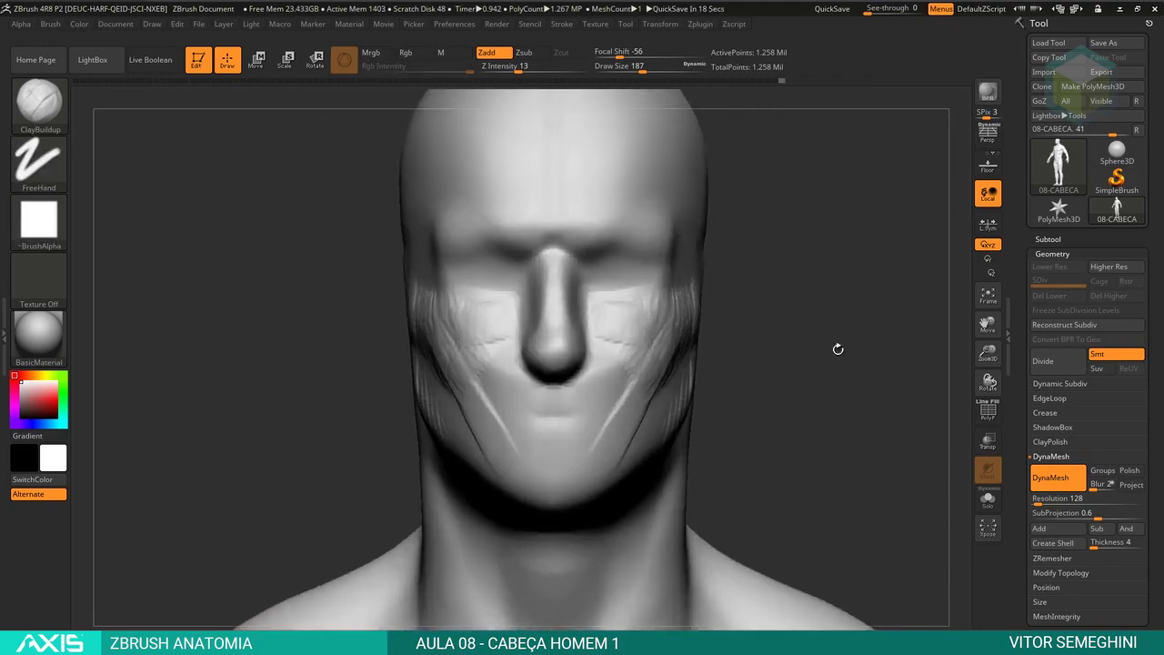
{"action": "key", "text": "b"}
{"action": "key", "text": "m"}
{"action": "key", "text": "v"}
{"action": "left_click_drag", "start_coordinate": [733, 327], "coordinate": [754, 318]}
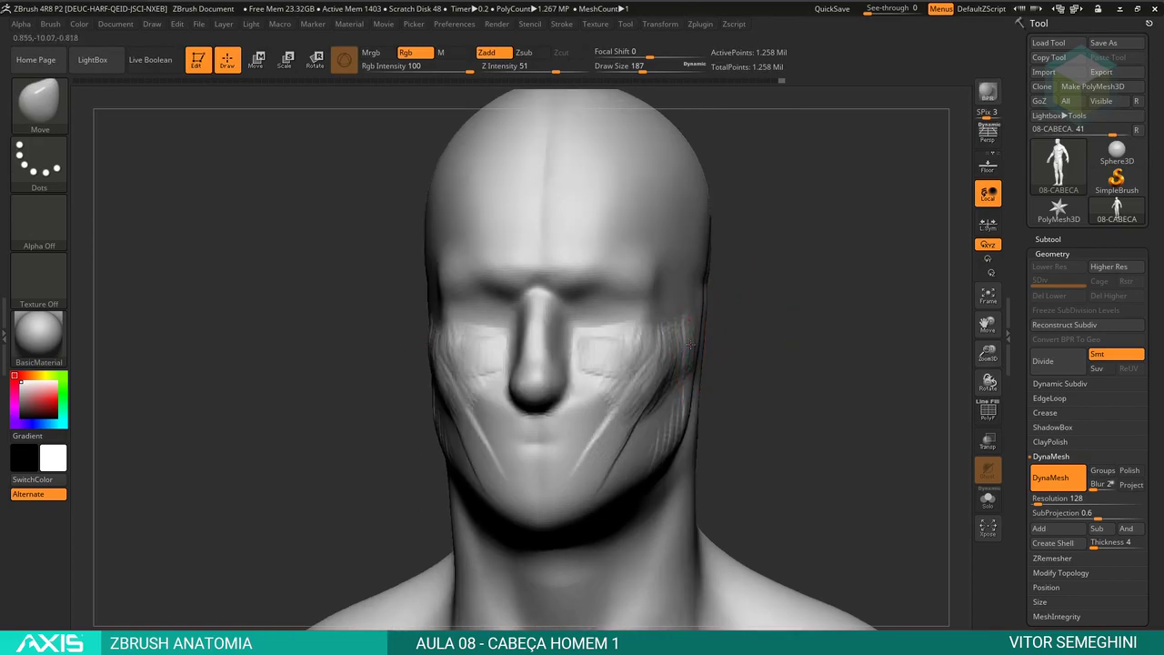
{"action": "left_click_drag", "start_coordinate": [680, 228], "coordinate": [688, 221]}
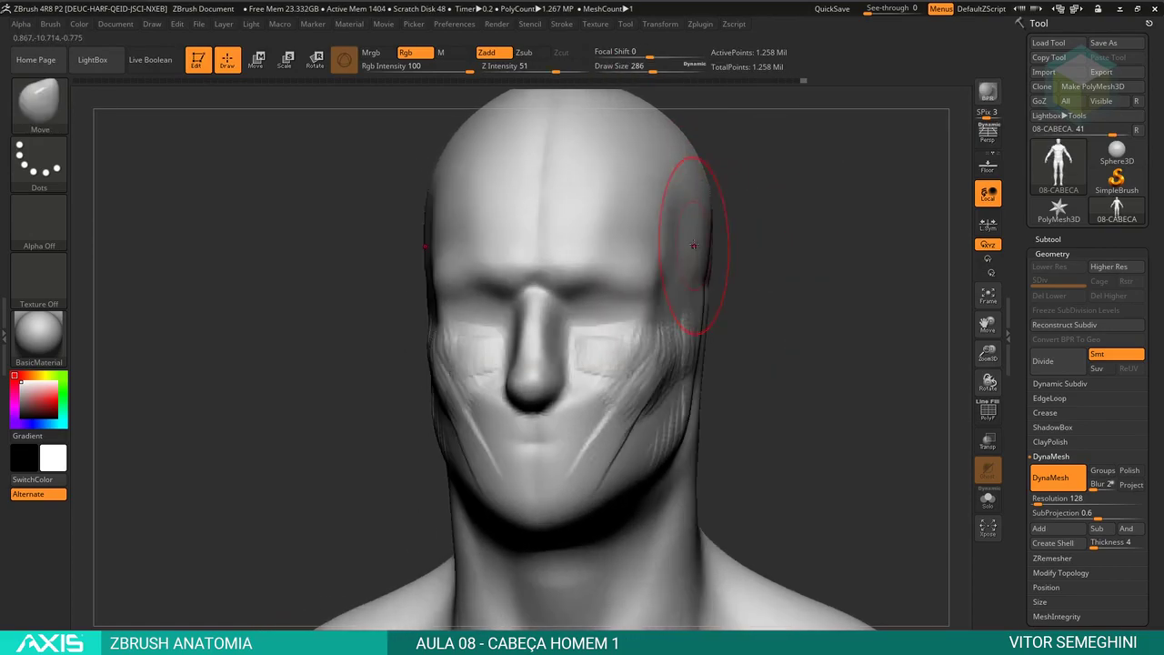
{"action": "key", "text": "shift"}
{"action": "left_click_drag", "start_coordinate": [628, 375], "coordinate": [644, 377], "text": "shift"}
{"action": "key", "text": "space"}
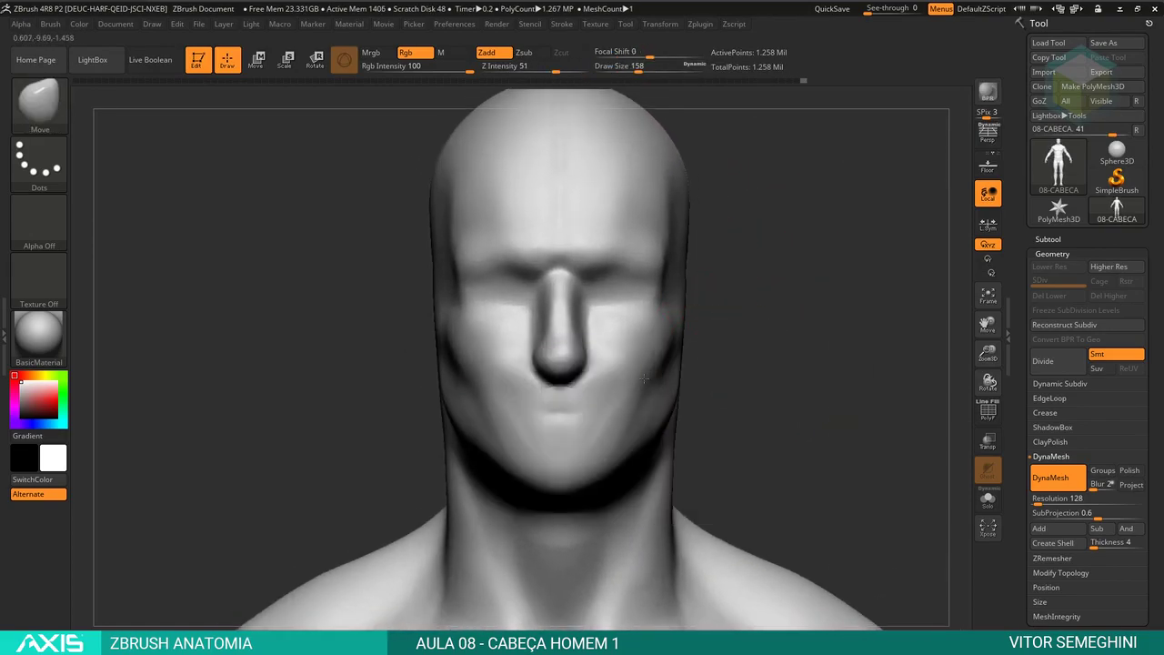
{"action": "mouse_move", "coordinate": [736, 364]}
{"action": "left_mouse_down"}
{"action": "mouse_move", "coordinate": [533, 460]}
{"action": "mouse_move", "coordinate": [735, 344]}
{"action": "left_mouse_up"}
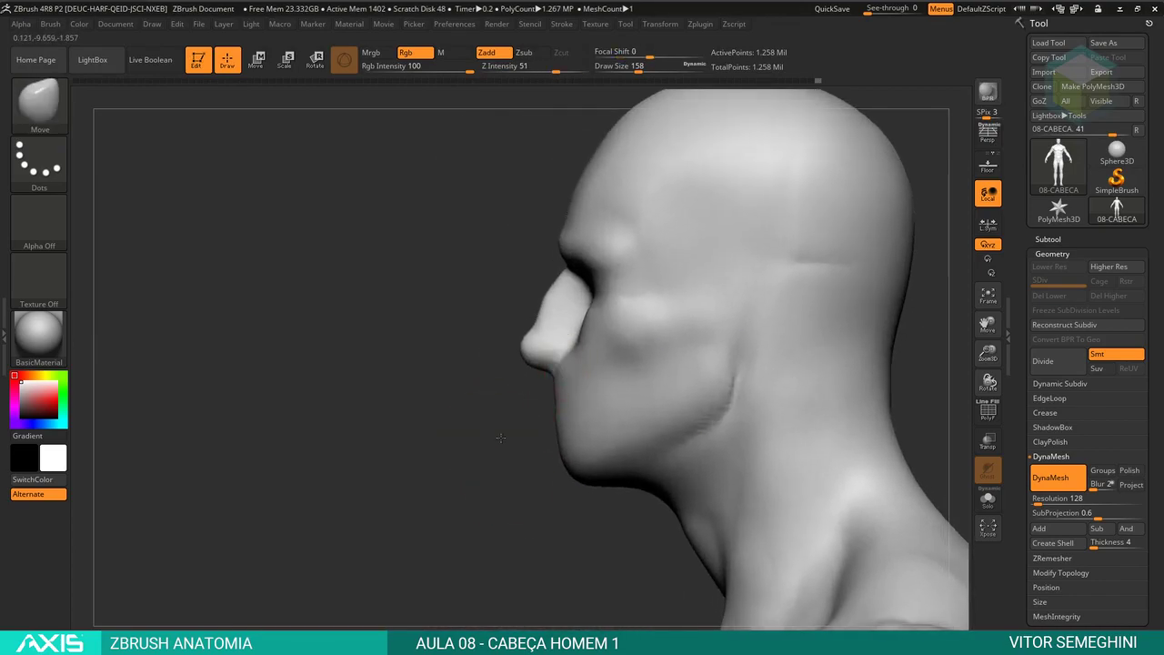
Step: Add ClayBuildup beside the mouth corner and nostril wings, then reframe the head to a front view
{"action": "key", "text": "space"}
{"action": "key", "text": "b"}
{"action": "key", "text": "c"}
{"action": "key", "text": "b"}
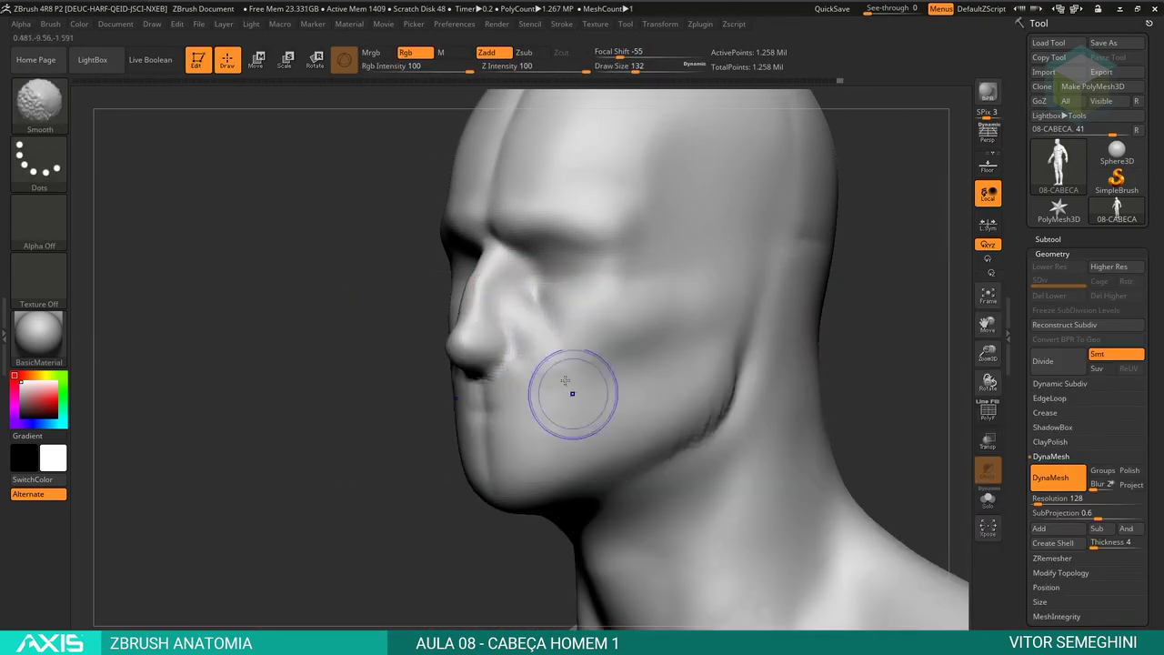
{"action": "mouse_move", "coordinate": [558, 385]}
{"action": "left_mouse_down"}
{"action": "mouse_move", "coordinate": [784, 341]}
{"action": "mouse_move", "coordinate": [753, 376]}
{"action": "mouse_move", "coordinate": [636, 350]}
{"action": "left_mouse_up"}
{"action": "key", "text": "f"}
{"action": "key", "text": "b"}
{"action": "key", "text": "m"}
{"action": "key", "text": "v"}
{"action": "key", "text": "space"}
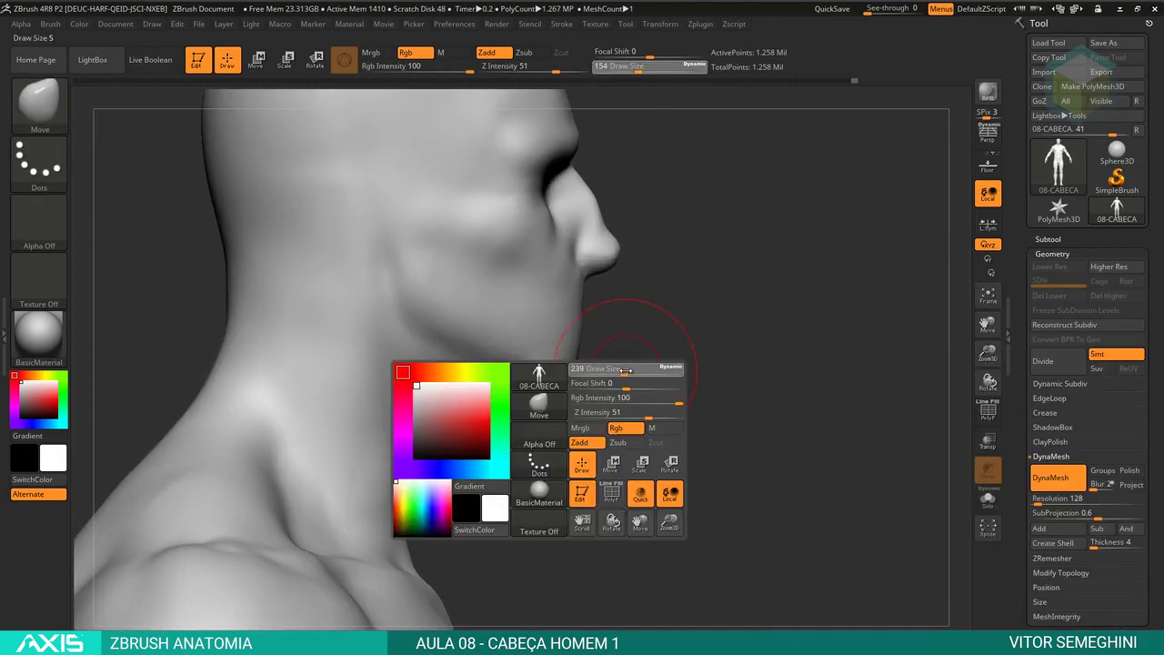
{"action": "mouse_move", "coordinate": [575, 428]}
{"action": "left_mouse_down"}
{"action": "mouse_move", "coordinate": [719, 312]}
{"action": "mouse_move", "coordinate": [733, 337]}
{"action": "mouse_move", "coordinate": [701, 377]}
{"action": "mouse_move", "coordinate": [557, 360]}
{"action": "left_mouse_up"}
{"action": "key", "text": "shift"}
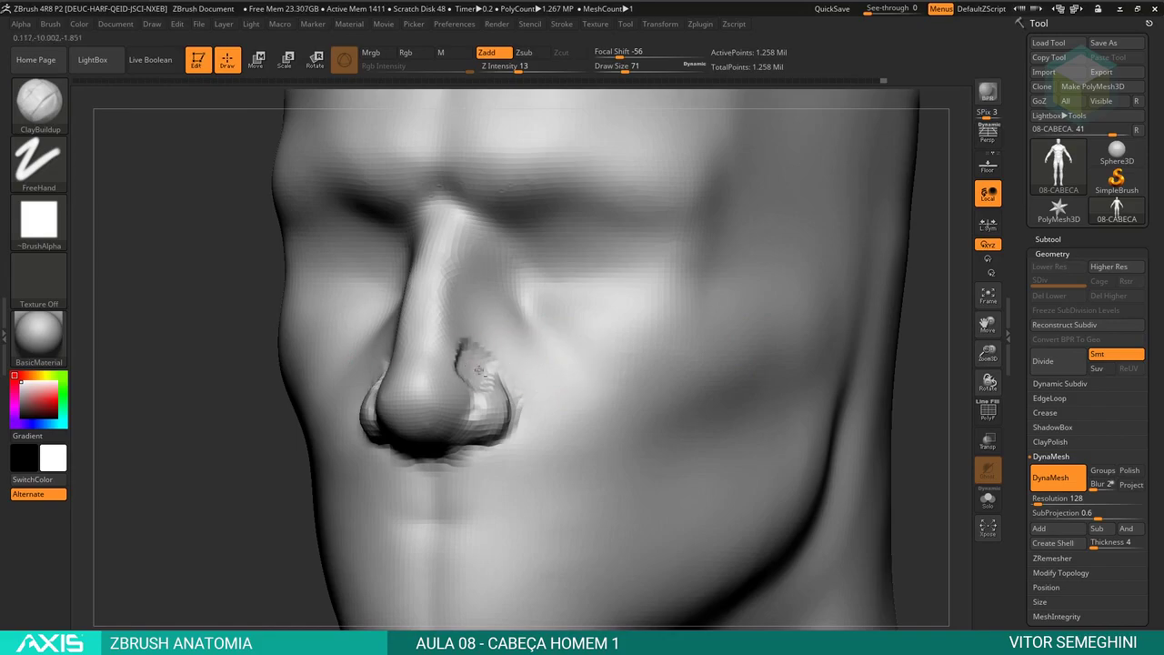
Step: Smooth the rough clay at the nostril and ready DamStandard, checking the face from three-quarter and below
{"action": "mouse_move", "coordinate": [479, 368]}
{"action": "left_mouse_down", "text": "shift"}
{"action": "mouse_move", "coordinate": [772, 389]}
{"action": "mouse_move", "coordinate": [521, 400]}
{"action": "left_mouse_up", "text": "shift"}
{"action": "key", "text": "ctrl"}
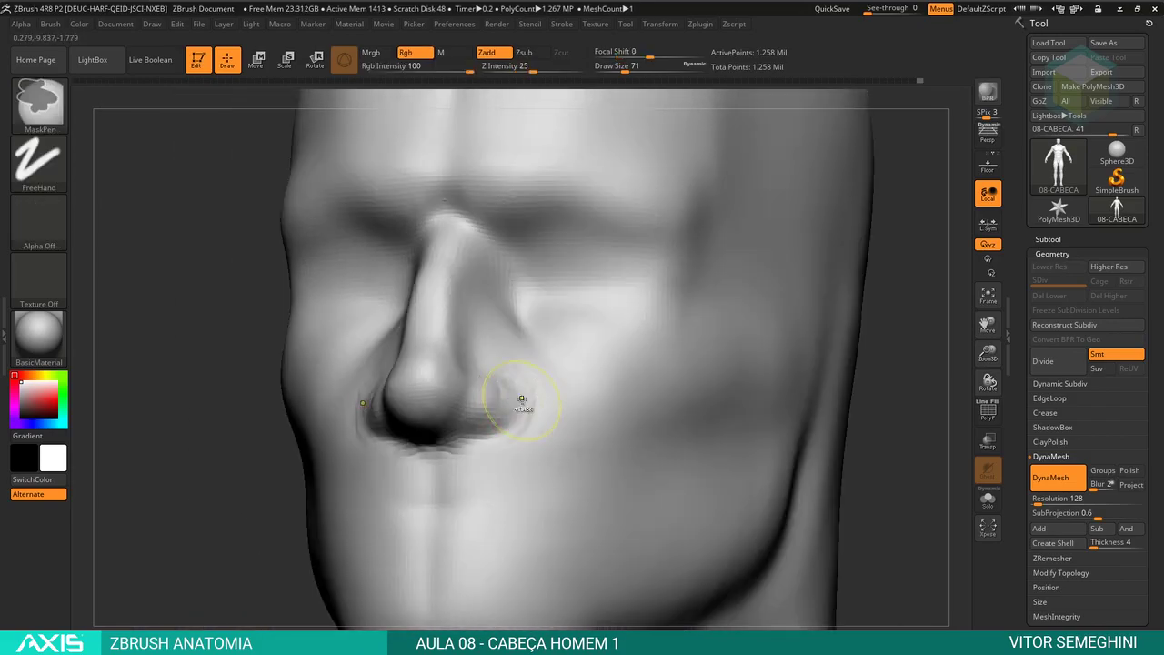
{"action": "key", "text": "b"}
{"action": "key", "text": "d"}
{"action": "key", "text": "s"}
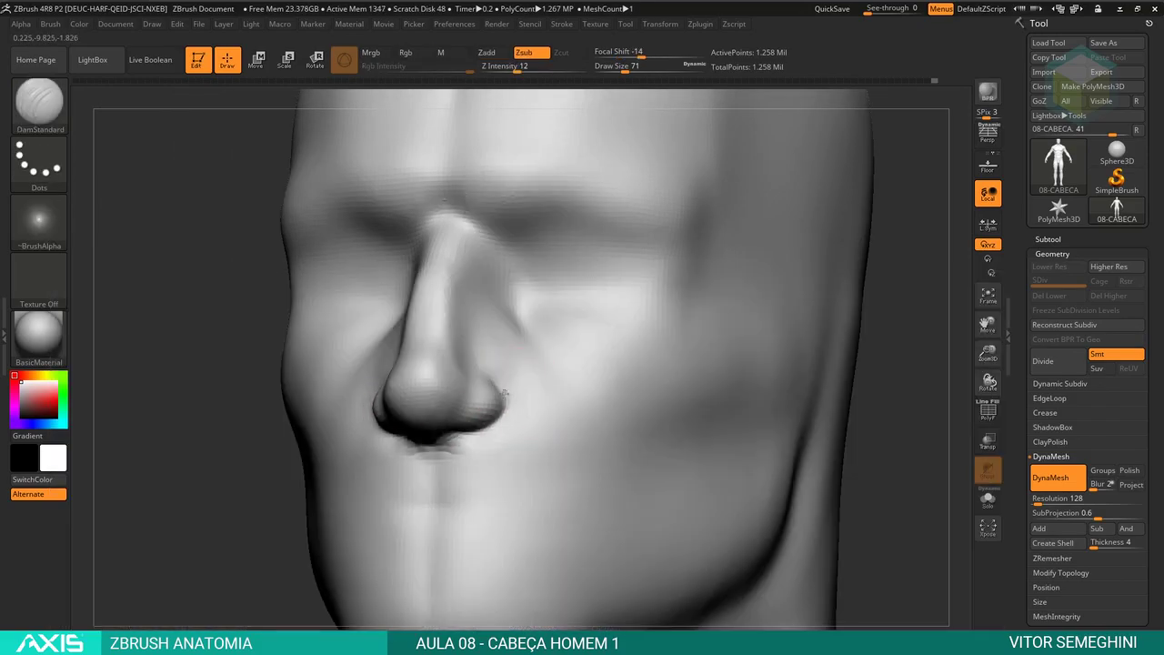
{"action": "mouse_move", "coordinate": [803, 382]}
{"action": "left_mouse_down", "text": "alt"}
{"action": "mouse_move", "coordinate": [803, 337]}
{"action": "mouse_move", "coordinate": [803, 381]}
{"action": "mouse_move", "coordinate": [527, 279]}
{"action": "mouse_move", "coordinate": [564, 333]}
{"action": "left_mouse_up", "text": "alt"}
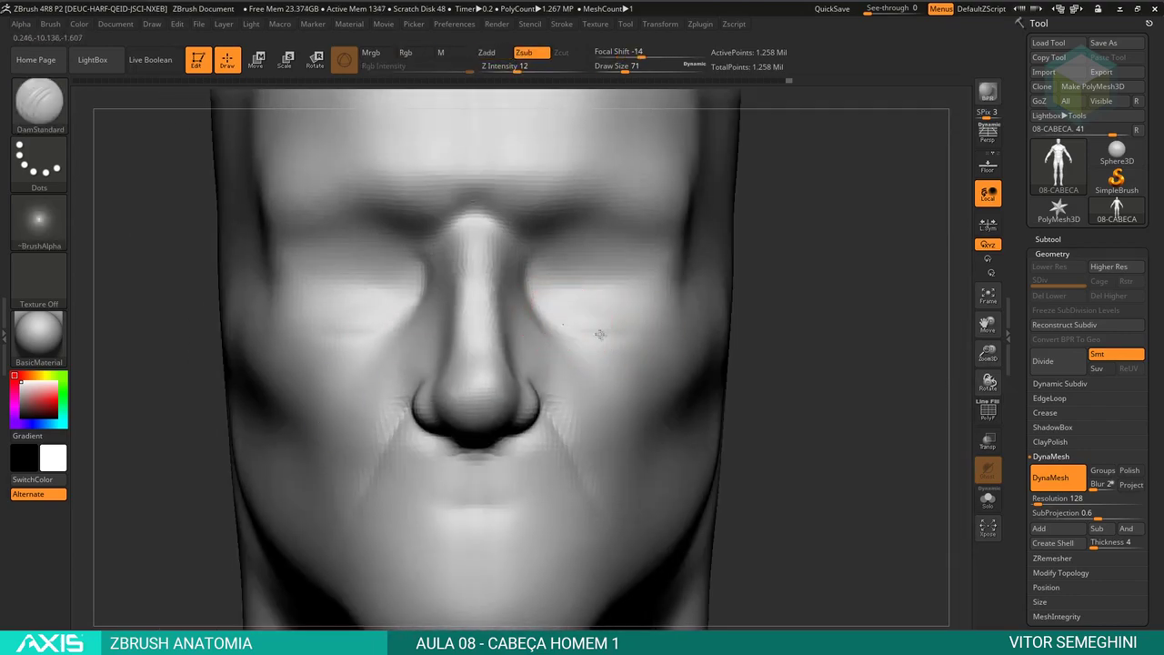
{"action": "mouse_move", "coordinate": [772, 343]}
{"action": "left_mouse_down", "text": "alt"}
{"action": "mouse_move", "coordinate": [782, 300]}
{"action": "mouse_move", "coordinate": [788, 314]}
{"action": "left_mouse_up", "text": "alt"}
Step: Set the Move brush to size 108 and rotate the head between front and profile views
{"action": "key", "text": "space"}
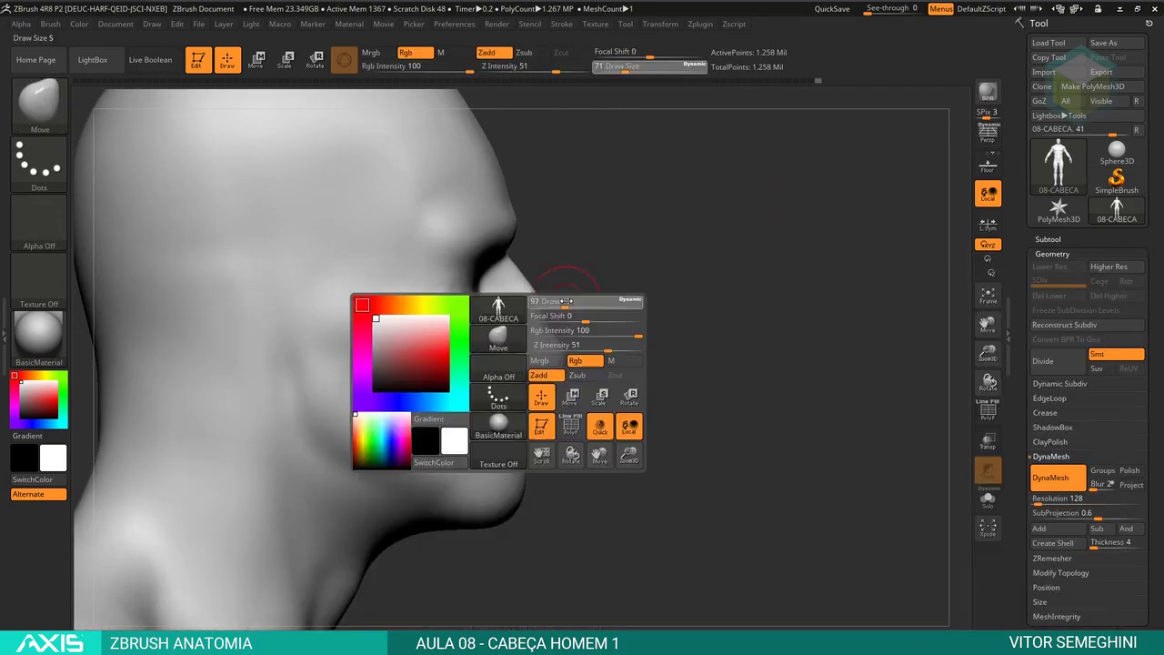
{"action": "key", "text": "b"}
{"action": "key", "text": "m"}
{"action": "key", "text": "v"}
{"action": "left_click_drag", "start_coordinate": [503, 279], "coordinate": [512, 216], "text": "alt"}
{"action": "key", "text": "space"}
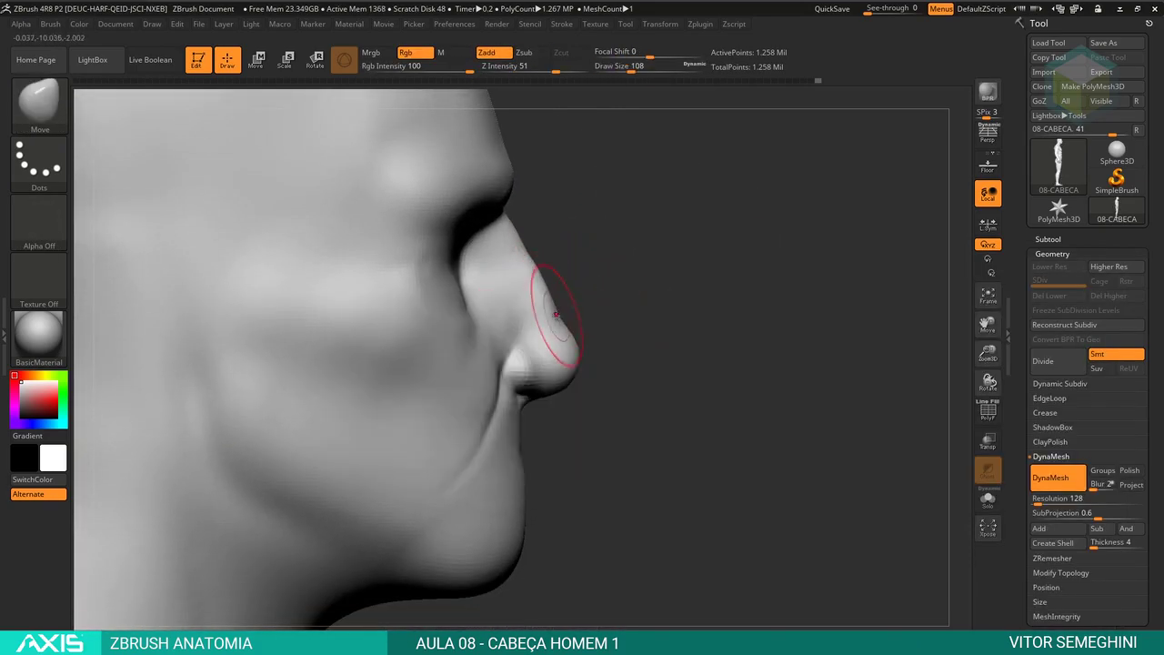
{"action": "mouse_move", "coordinate": [627, 367]}
{"action": "left_mouse_down", "text": "alt"}
{"action": "mouse_move", "coordinate": [642, 278]}
{"action": "mouse_move", "coordinate": [546, 220]}
{"action": "left_mouse_up", "text": "alt"}
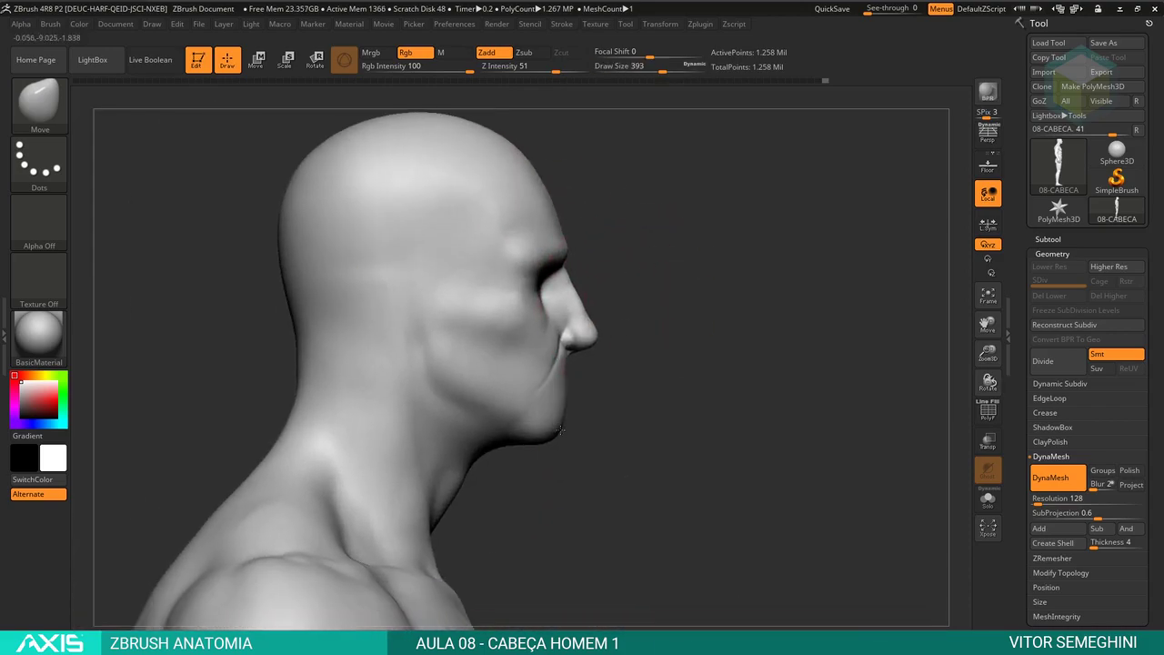
{"action": "mouse_move", "coordinate": [613, 261]}
{"action": "left_mouse_down"}
{"action": "mouse_move", "coordinate": [675, 392]}
{"action": "mouse_move", "coordinate": [626, 338]}
{"action": "mouse_move", "coordinate": [628, 410]}
{"action": "mouse_move", "coordinate": [524, 391]}
{"action": "left_mouse_up"}
{"action": "left_click_drag", "start_coordinate": [409, 380], "coordinate": [591, 261]}
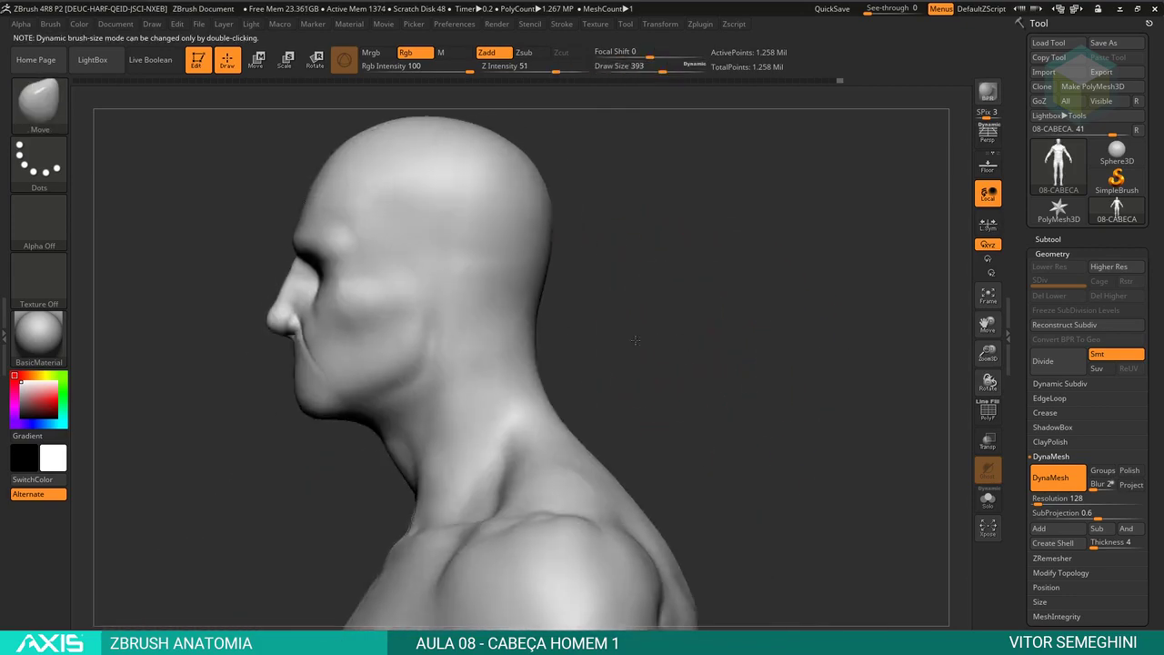
{"action": "mouse_move", "coordinate": [512, 234]}
{"action": "left_mouse_down"}
{"action": "mouse_move", "coordinate": [596, 270]}
{"action": "mouse_move", "coordinate": [585, 350]}
{"action": "mouse_move", "coordinate": [631, 204]}
{"action": "mouse_move", "coordinate": [585, 252]}
{"action": "mouse_move", "coordinate": [680, 312]}
{"action": "left_mouse_up"}
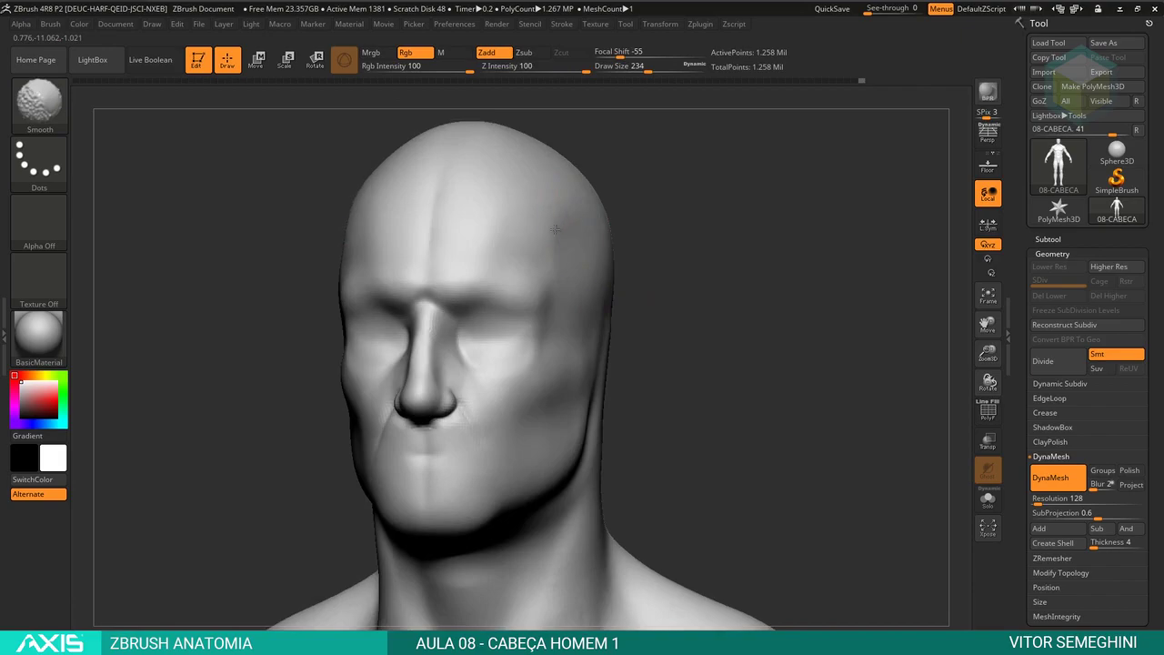
Step: Review the face and full body, then enlarge the Move brush to 228 to fill out the jaw and mouth
{"action": "mouse_move", "coordinate": [712, 411]}
{"action": "left_mouse_down"}
{"action": "mouse_move", "coordinate": [743, 373]}
{"action": "mouse_move", "coordinate": [774, 448]}
{"action": "mouse_move", "coordinate": [800, 433]}
{"action": "mouse_move", "coordinate": [607, 408]}
{"action": "left_mouse_up"}
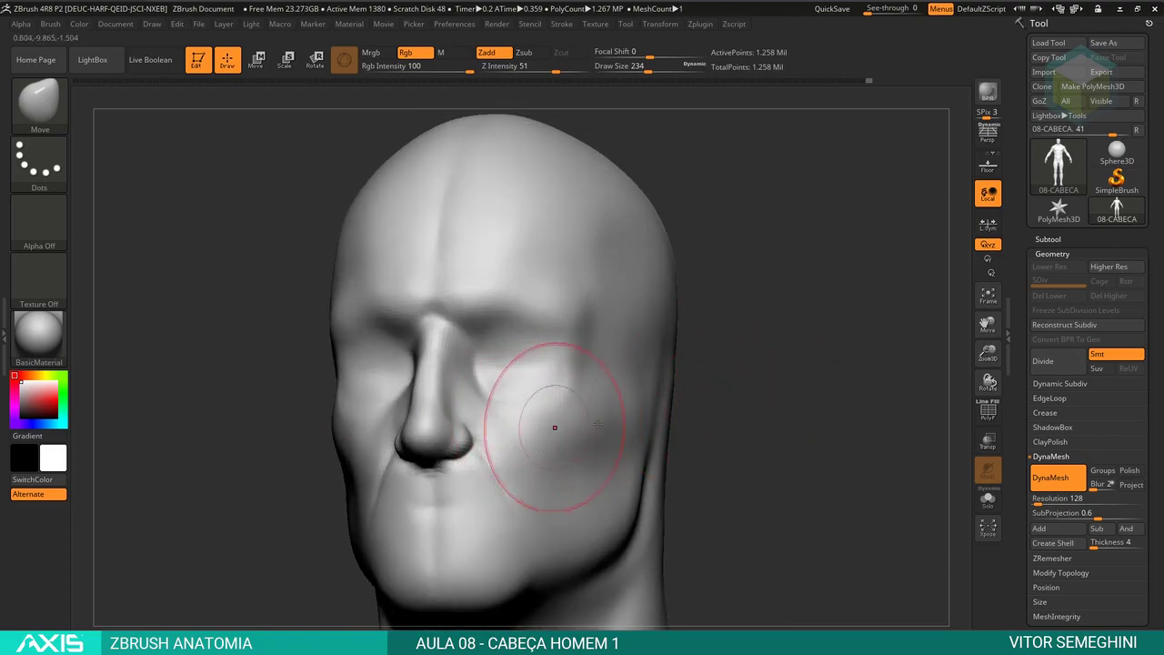
{"action": "left_click_drag", "start_coordinate": [682, 409], "coordinate": [716, 394]}
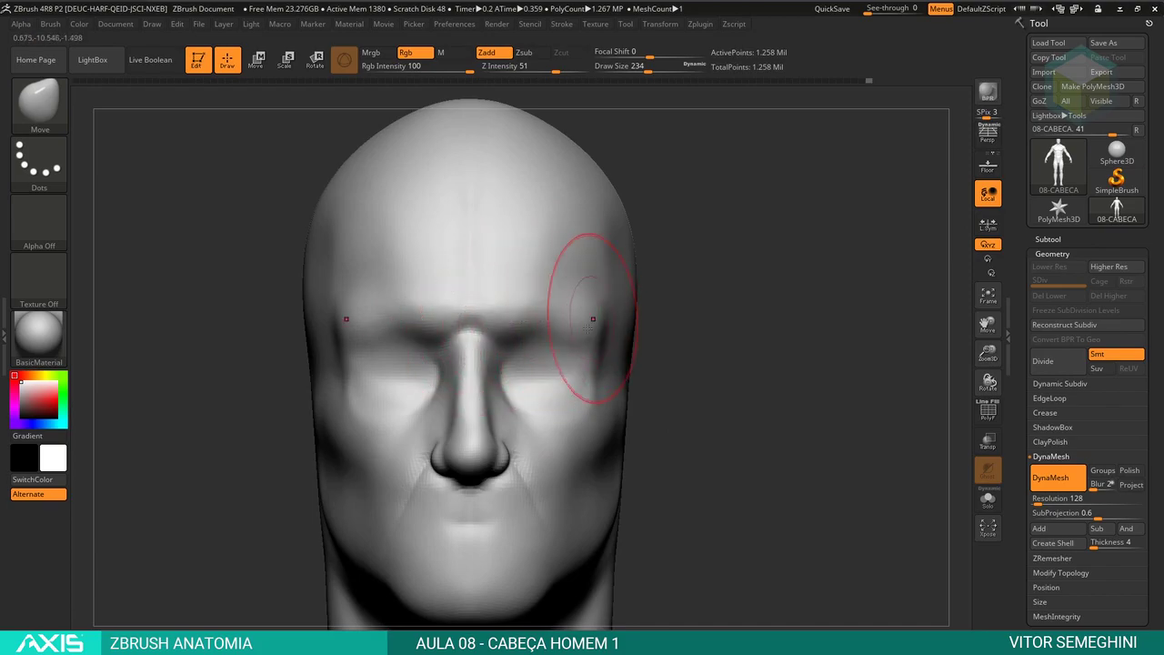
{"action": "mouse_move", "coordinate": [717, 367]}
{"action": "left_mouse_down", "text": "alt"}
{"action": "mouse_move", "coordinate": [736, 343]}
{"action": "mouse_move", "coordinate": [689, 345]}
{"action": "mouse_move", "coordinate": [714, 336]}
{"action": "mouse_move", "coordinate": [708, 362]}
{"action": "mouse_move", "coordinate": [730, 343]}
{"action": "left_mouse_up", "text": "alt"}
{"action": "mouse_move", "coordinate": [671, 250]}
{"action": "left_mouse_down"}
{"action": "mouse_move", "coordinate": [737, 251]}
{"action": "mouse_move", "coordinate": [706, 252]}
{"action": "mouse_move", "coordinate": [693, 284]}
{"action": "mouse_move", "coordinate": [694, 361]}
{"action": "left_mouse_up"}
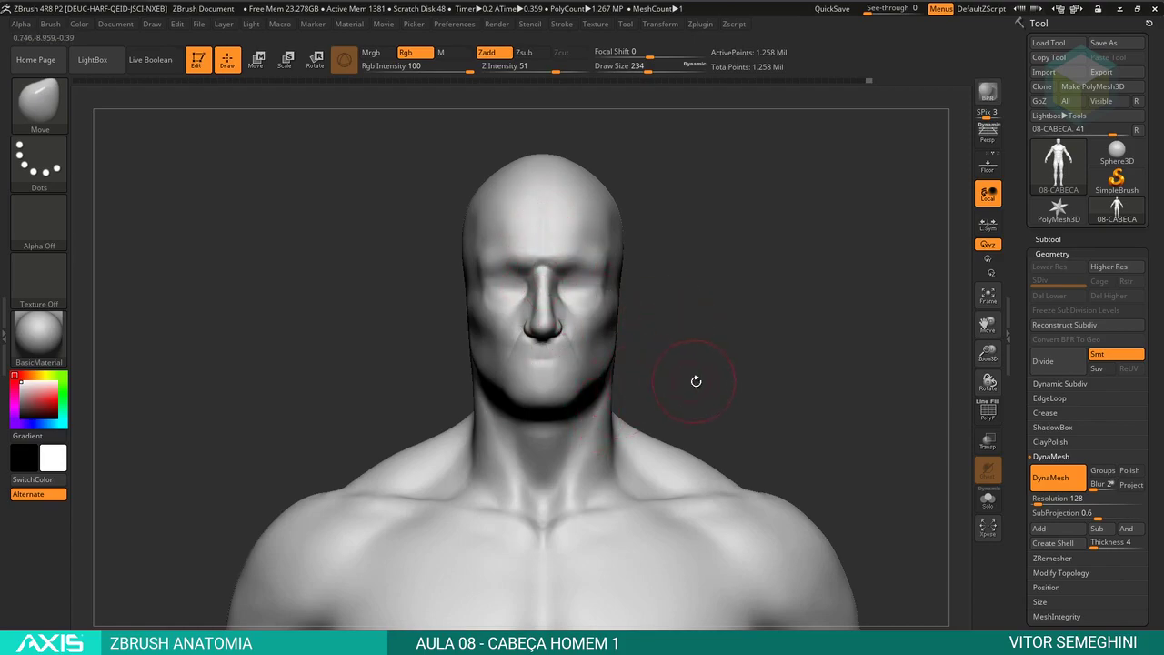
{"action": "mouse_move", "coordinate": [695, 381]}
{"action": "left_mouse_down", "text": "alt"}
{"action": "mouse_move", "coordinate": [669, 228]}
{"action": "mouse_move", "coordinate": [715, 228]}
{"action": "mouse_move", "coordinate": [668, 208]}
{"action": "mouse_move", "coordinate": [678, 369]}
{"action": "mouse_move", "coordinate": [532, 416]}
{"action": "mouse_move", "coordinate": [549, 428]}
{"action": "left_mouse_up", "text": "alt"}
{"action": "key", "text": "space"}
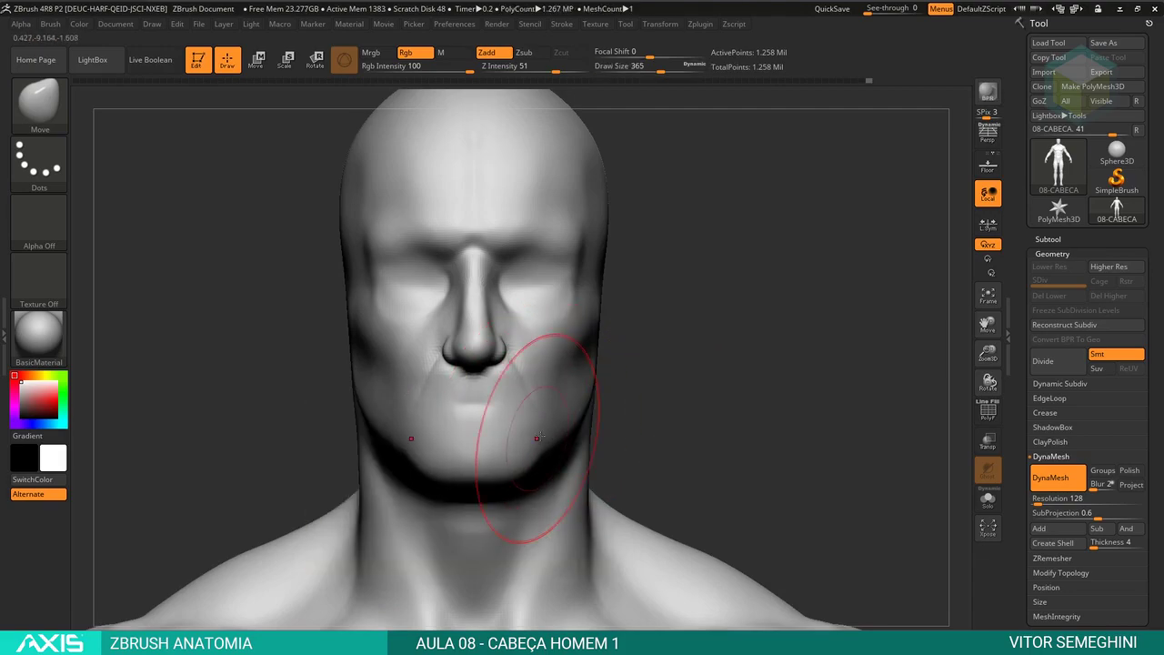
{"action": "left_click_drag", "start_coordinate": [641, 383], "coordinate": [730, 321]}
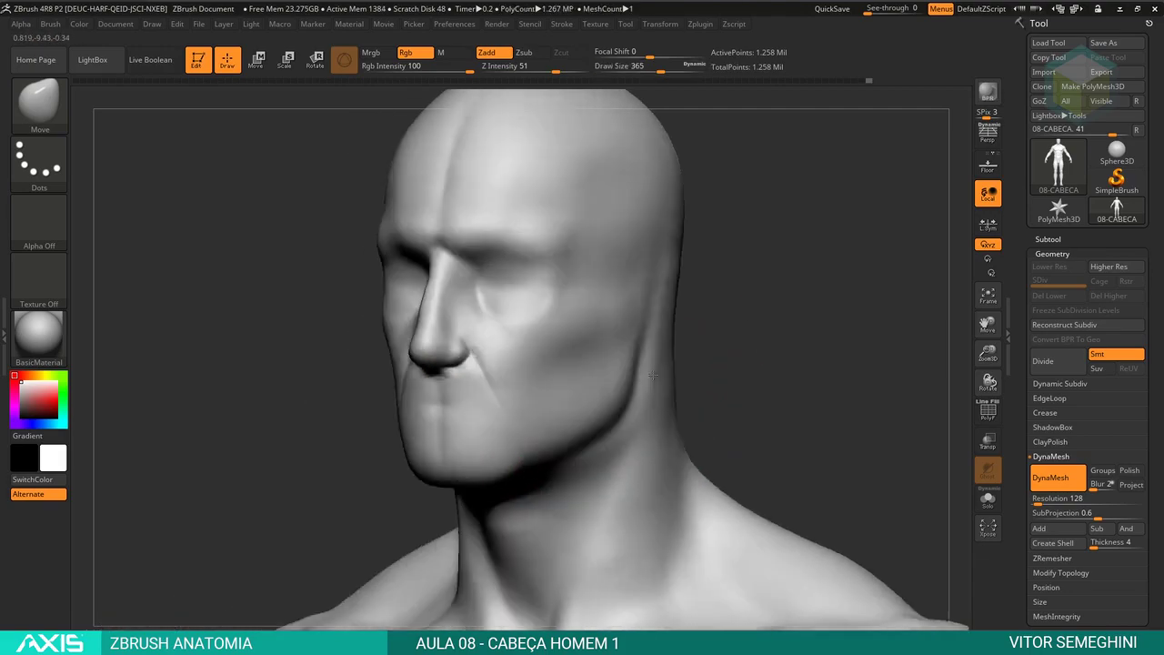
{"action": "left_click_drag", "start_coordinate": [821, 318], "coordinate": [771, 333]}
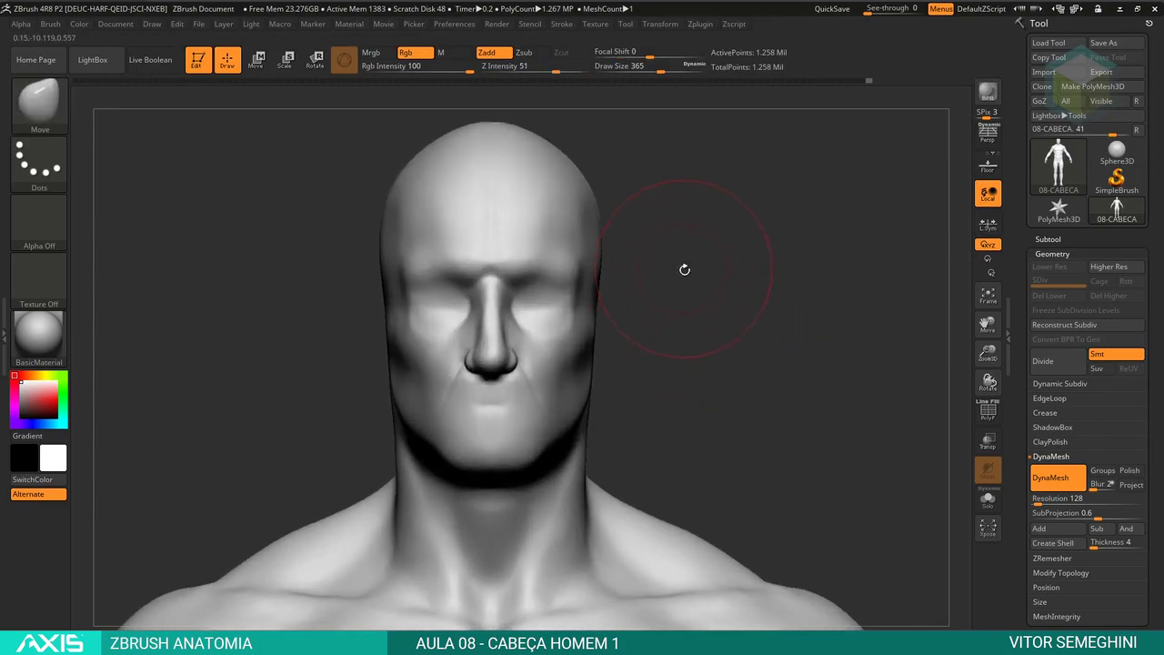
{"action": "key", "text": "space"}
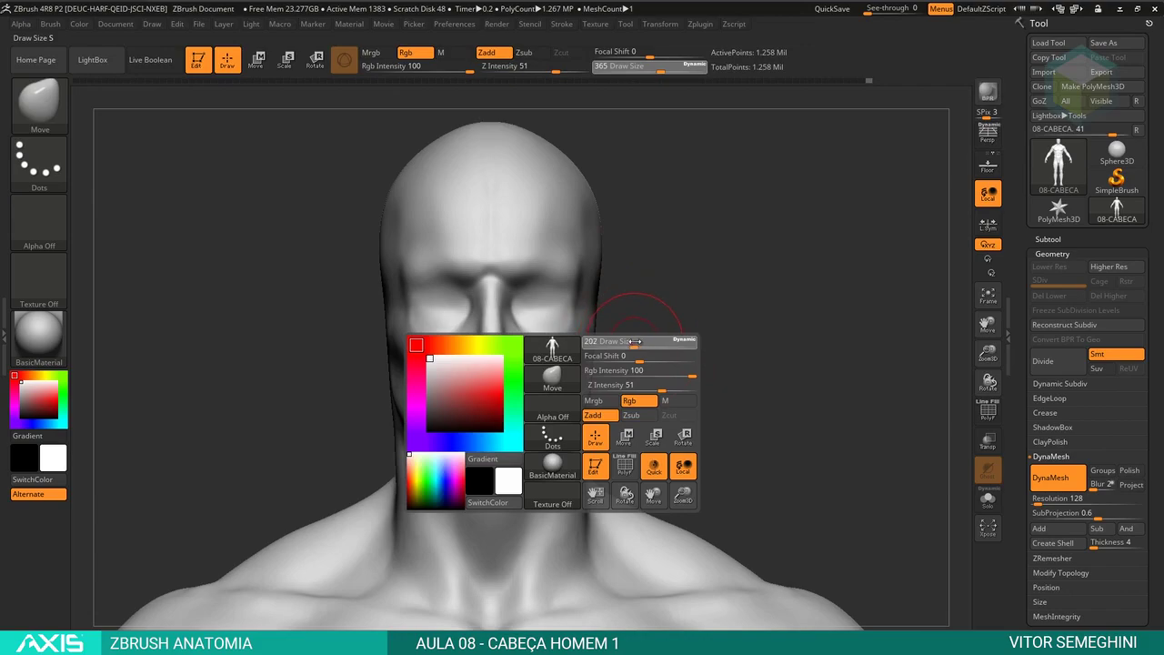
{"action": "left_click_drag", "start_coordinate": [634, 341], "coordinate": [639, 341]}
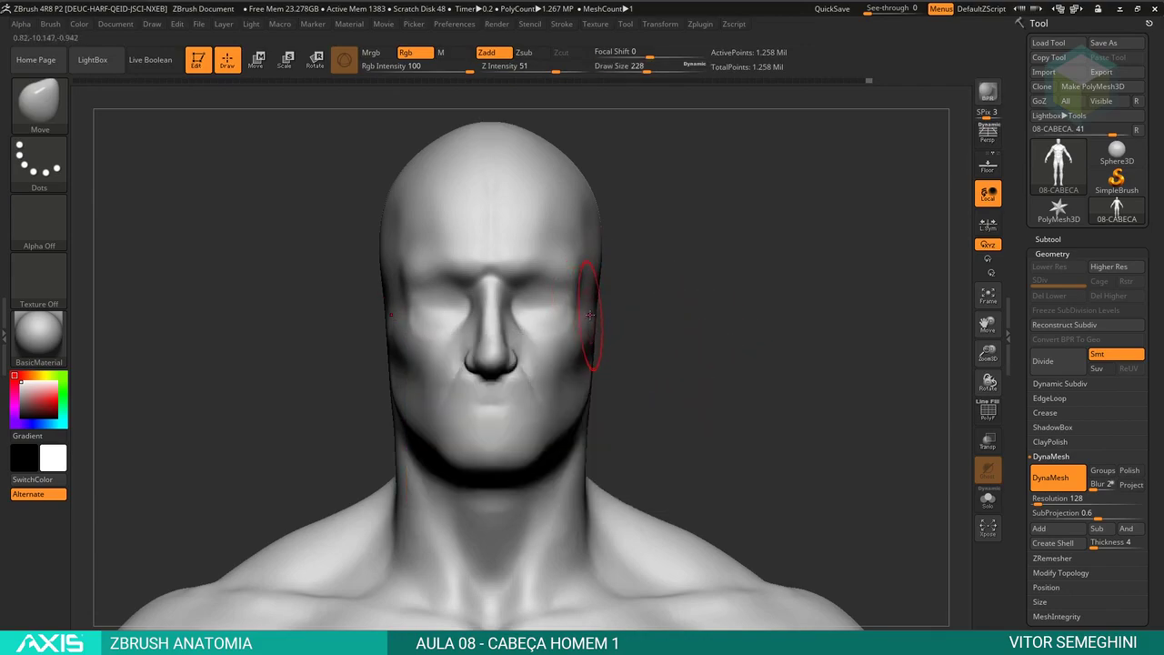
{"action": "mouse_move", "coordinate": [736, 331]}
{"action": "left_mouse_down"}
{"action": "mouse_move", "coordinate": [805, 307]}
{"action": "mouse_move", "coordinate": [691, 273]}
{"action": "left_mouse_up"}
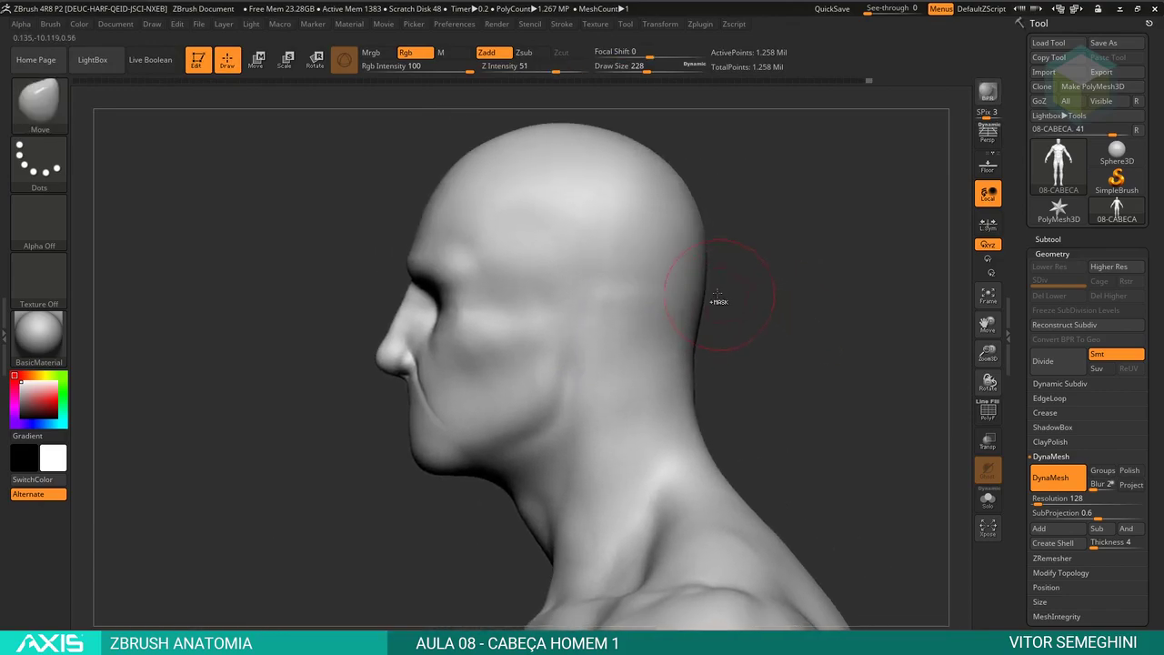
Step: Select the MaskLasso brush and set the brush size to 124
{"action": "left_click", "coordinate": [39, 102], "text": "ctrl"}
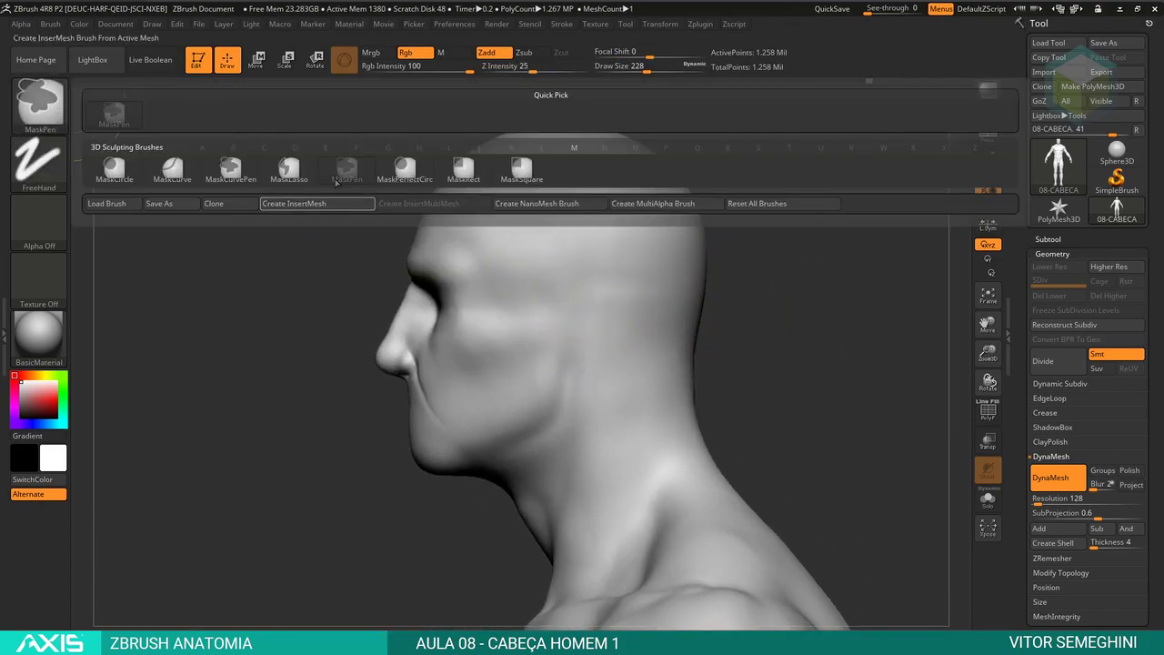
{"action": "left_click", "coordinate": [289, 169]}
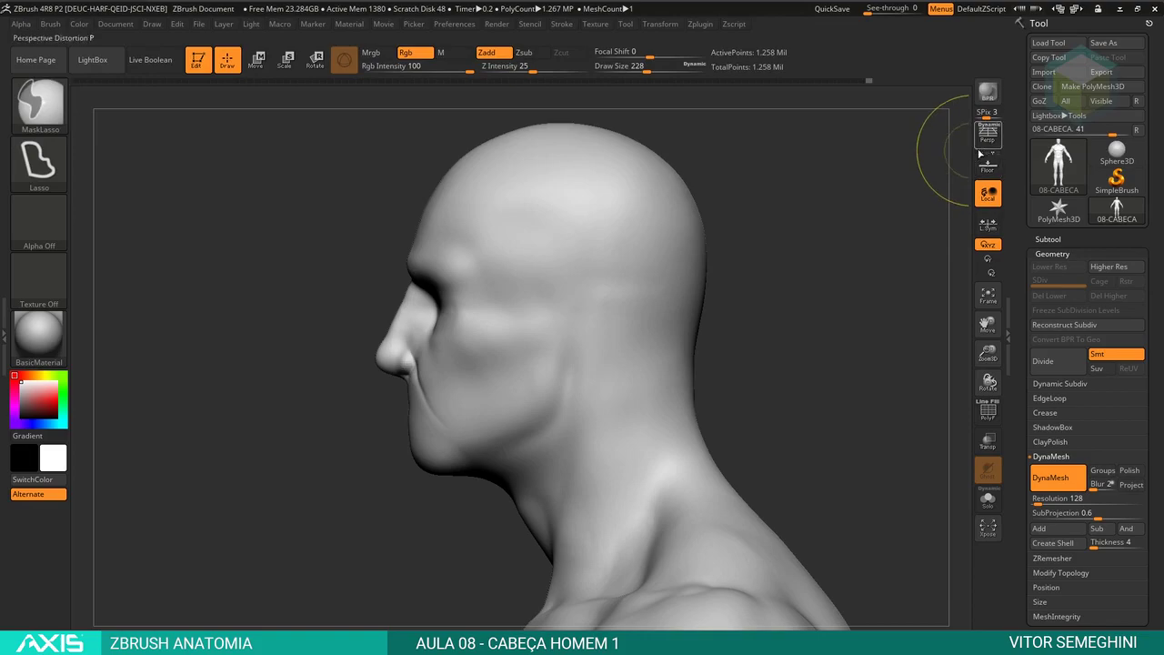
{"action": "left_click_drag", "start_coordinate": [821, 257], "coordinate": [819, 277]}
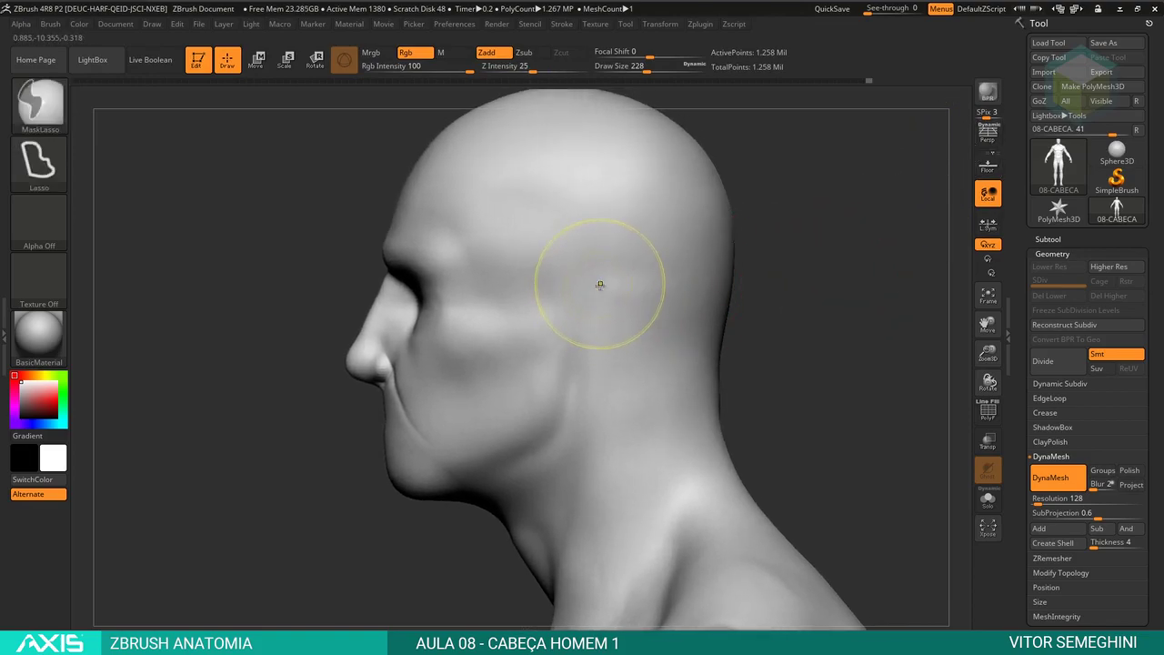
{"action": "right_click", "coordinate": [564, 301]}
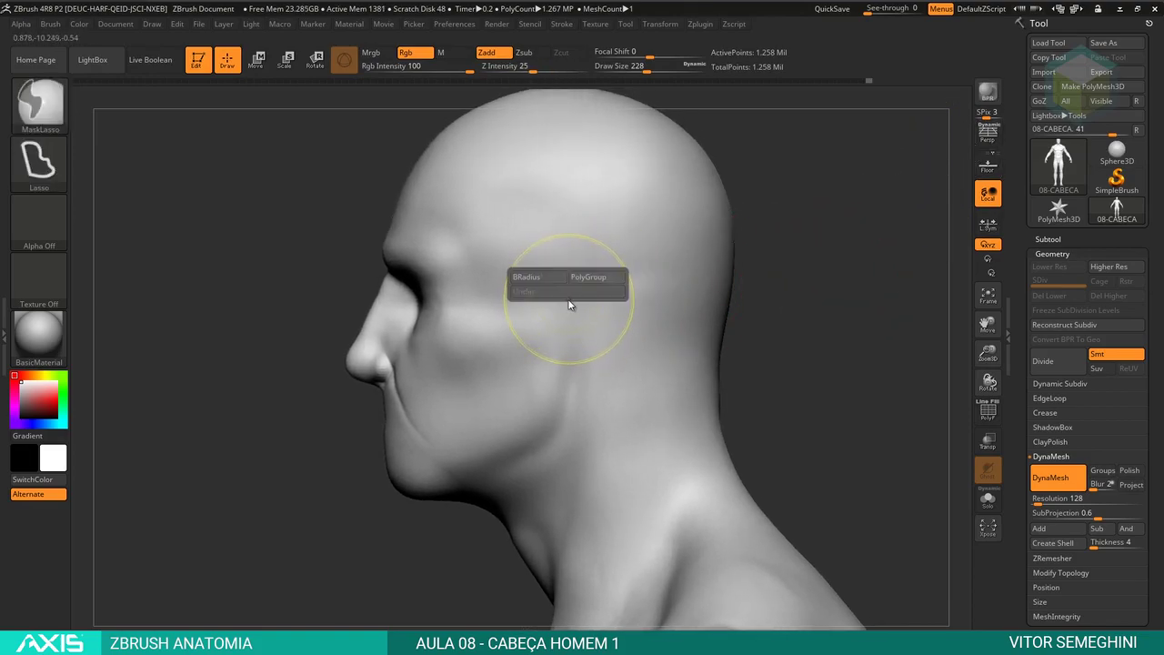
{"action": "right_click", "coordinate": [605, 322]}
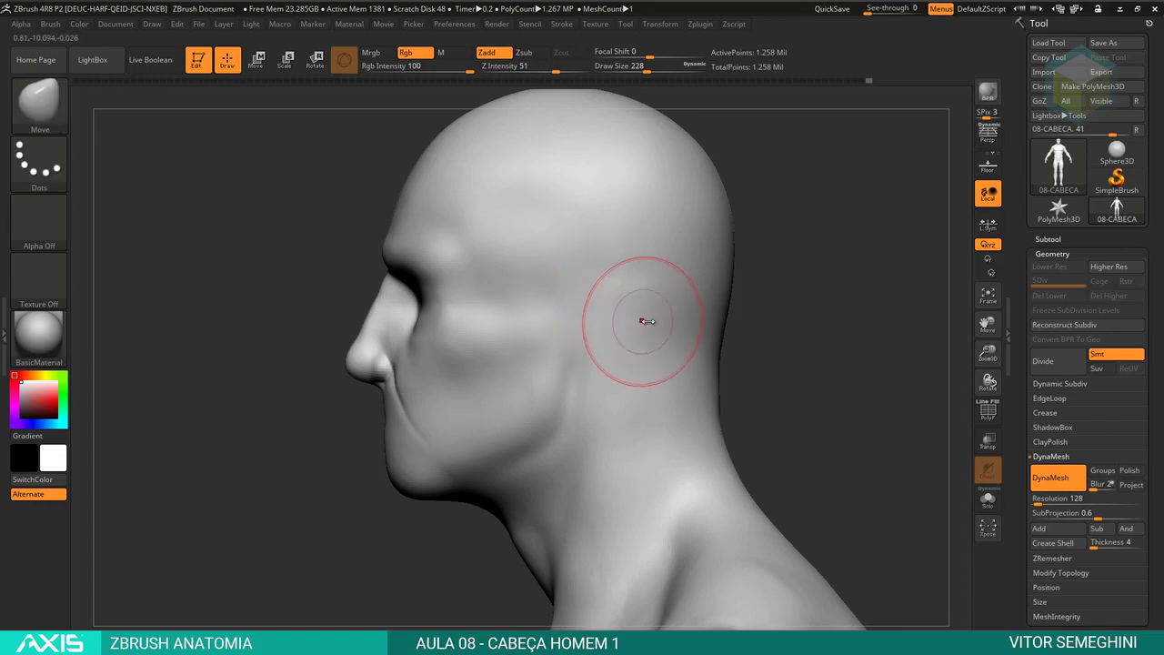
{"action": "left_click_drag", "start_coordinate": [639, 324], "coordinate": [622, 311]}
Step: Lasso-mask an ear-shaped area on the side of the head, trim its lower back edge, and review the bust
{"action": "key", "text": "ctrl"}
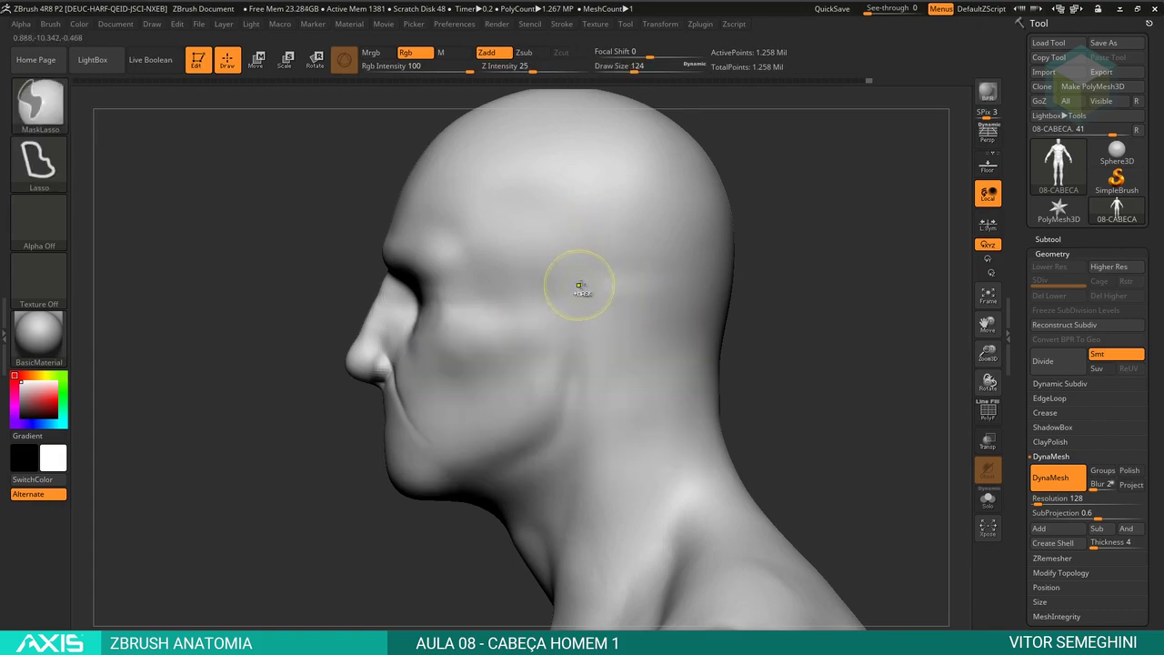
{"action": "left_click_drag", "start_coordinate": [578, 273], "coordinate": [557, 387], "text": "ctrl"}
{"action": "left_click_drag", "start_coordinate": [766, 428], "coordinate": [745, 397], "text": "alt"}
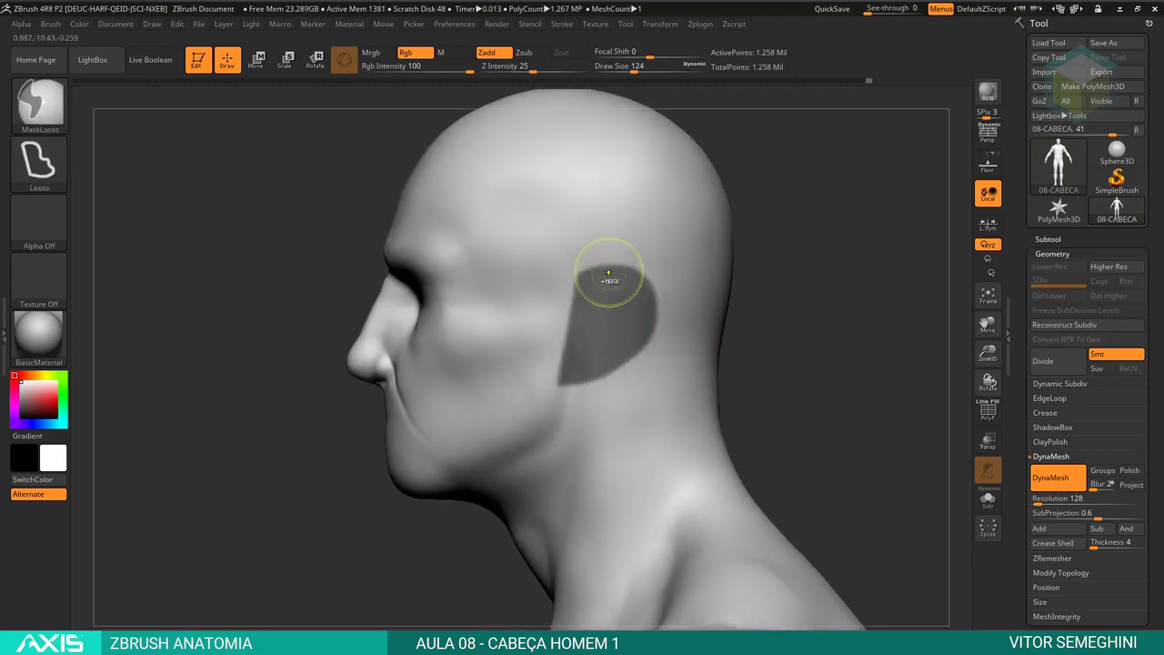
{"action": "key", "text": "ctrl"}
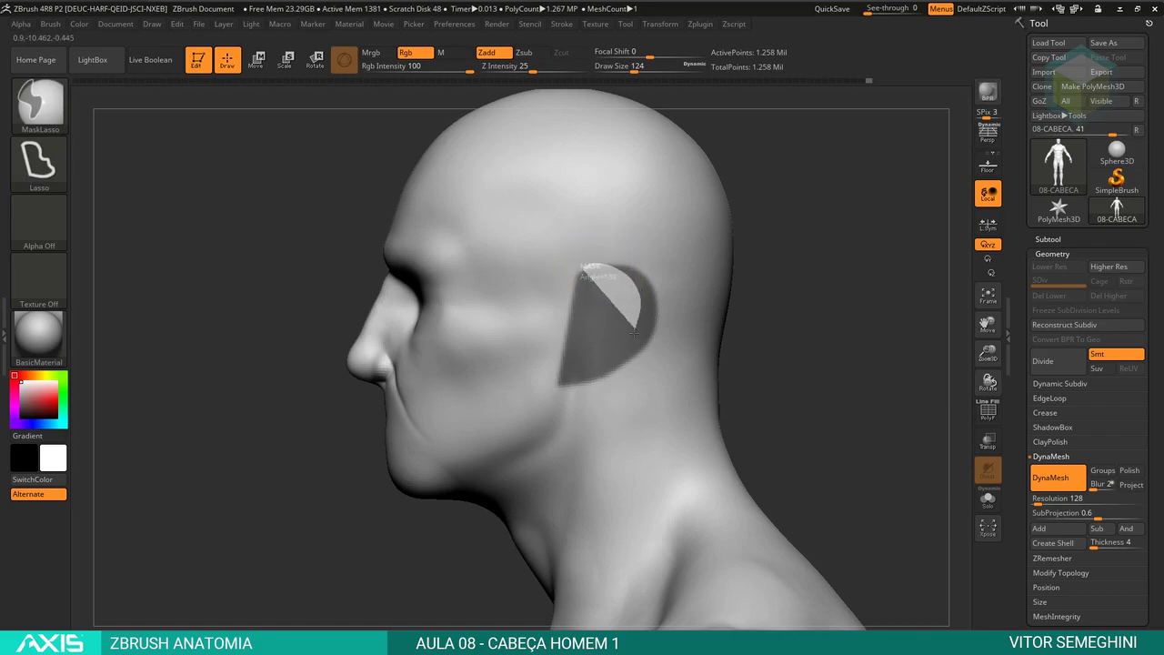
{"action": "left_click_drag", "start_coordinate": [596, 392], "coordinate": [596, 391], "text": "ctrl"}
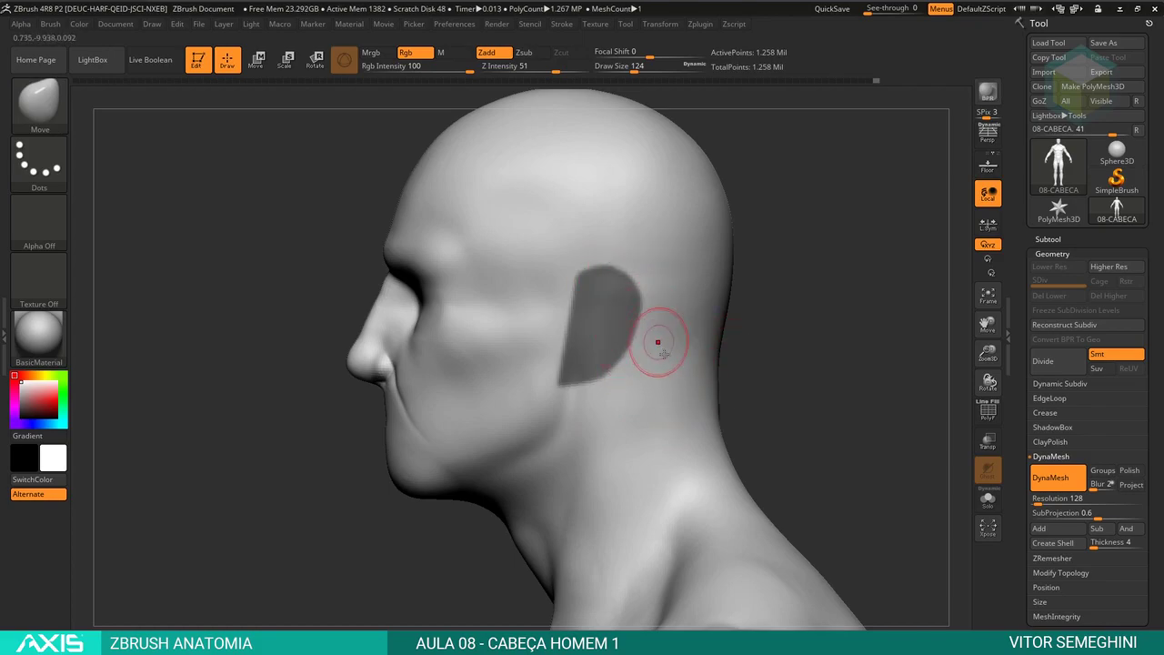
{"action": "key", "text": "ctrl"}
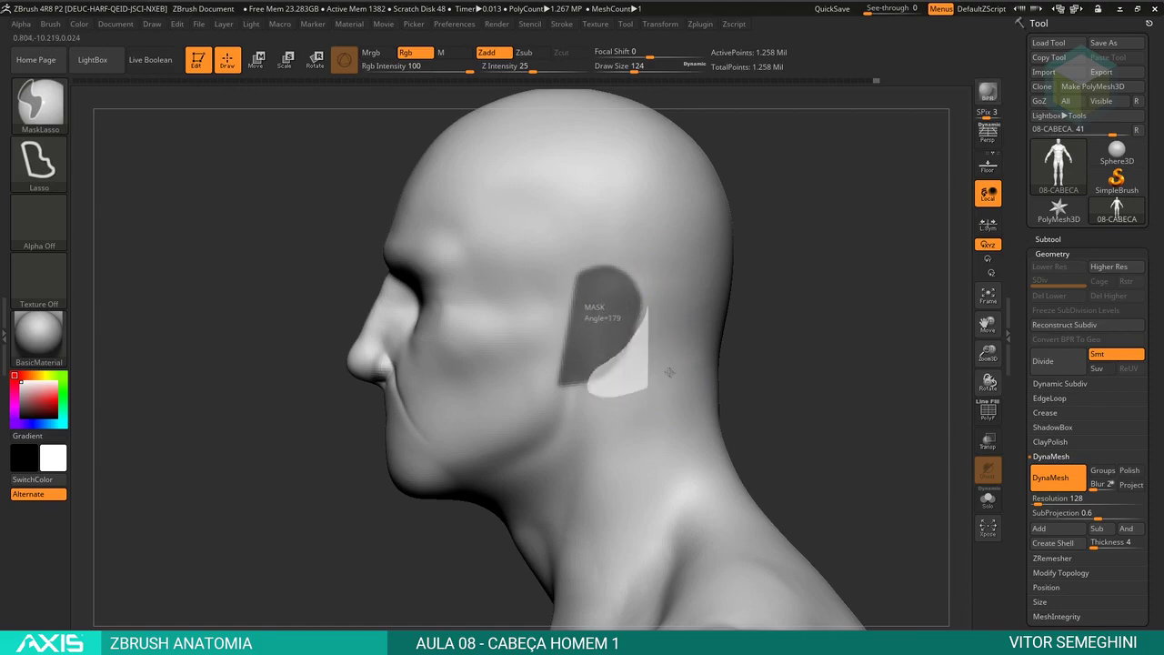
{"action": "left_click_drag", "start_coordinate": [636, 314], "coordinate": [640, 318], "text": "ctrl+alt"}
{"action": "left_click_drag", "start_coordinate": [761, 334], "coordinate": [728, 267], "text": "alt"}
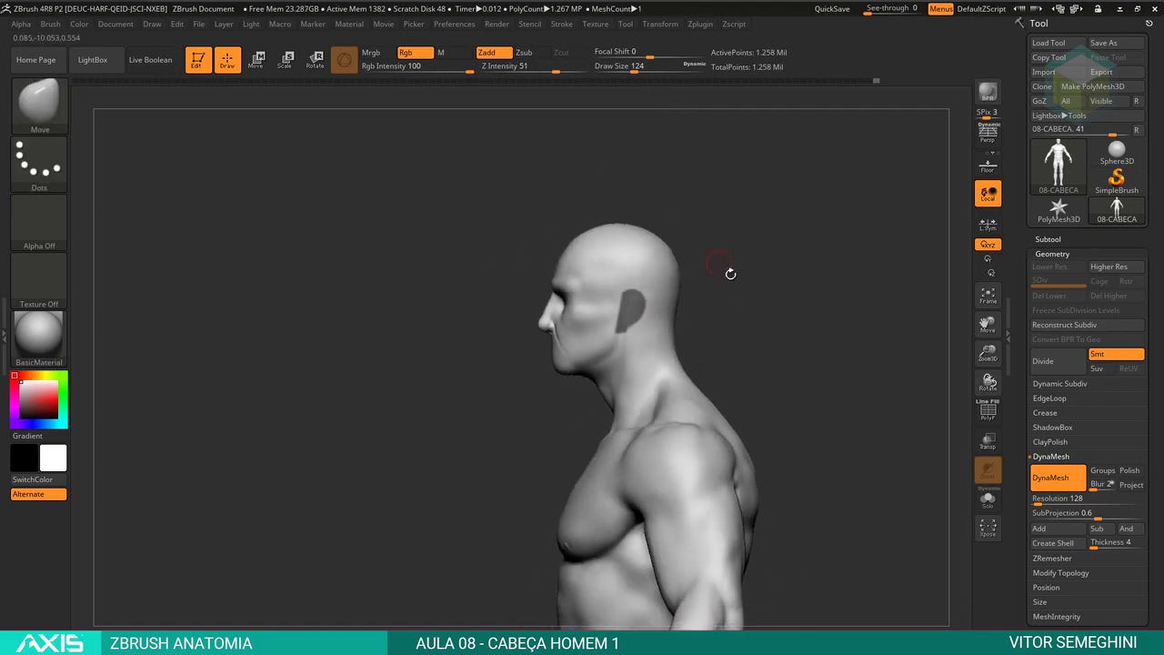
{"action": "mouse_move", "coordinate": [612, 263]}
{"action": "left_mouse_down"}
{"action": "mouse_move", "coordinate": [788, 316]}
{"action": "mouse_move", "coordinate": [691, 305]}
{"action": "left_mouse_up"}
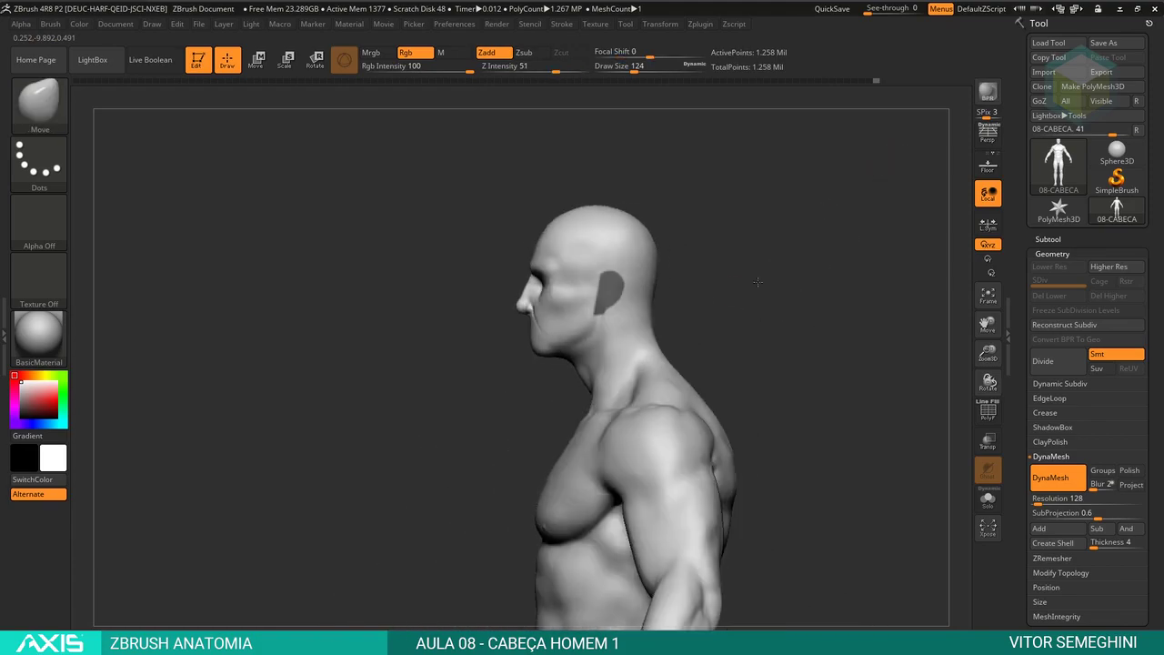
{"action": "mouse_move", "coordinate": [756, 282]}
{"action": "left_mouse_down"}
{"action": "mouse_move", "coordinate": [841, 282]}
{"action": "mouse_move", "coordinate": [776, 285]}
{"action": "mouse_move", "coordinate": [759, 346]}
{"action": "left_mouse_up"}
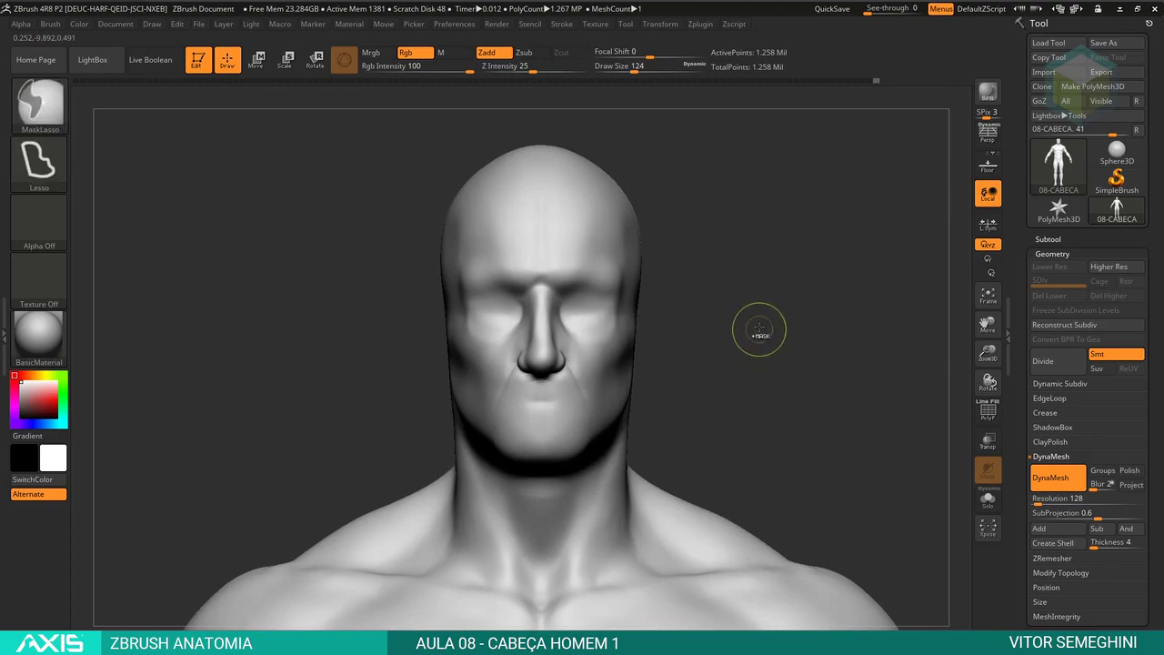
Step: Invert the mask and use the Transpose gizmo to swing the ear patches outward from the skull
{"action": "key", "text": "w"}
{"action": "left_click", "coordinate": [779, 309], "text": "ctrl"}
{"action": "mouse_move", "coordinate": [804, 311]}
{"action": "left_mouse_down"}
{"action": "mouse_move", "coordinate": [627, 307]}
{"action": "mouse_move", "coordinate": [677, 353]}
{"action": "left_mouse_up"}
{"action": "left_click", "coordinate": [627, 307]}
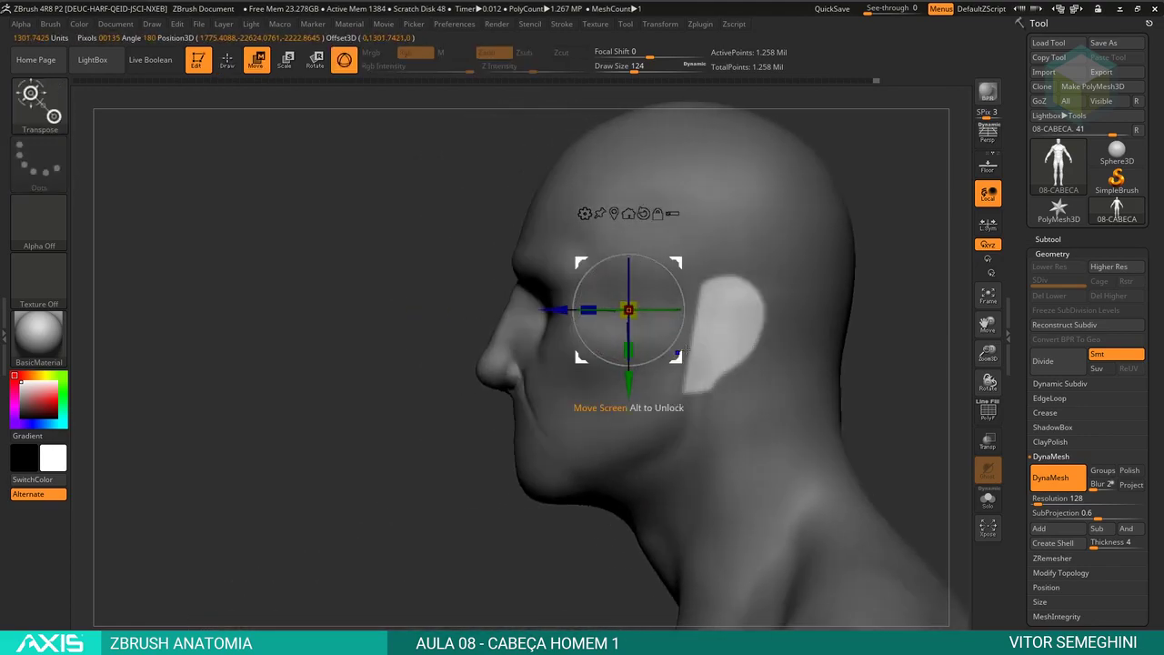
{"action": "mouse_move", "coordinate": [682, 271]}
{"action": "left_mouse_down"}
{"action": "mouse_move", "coordinate": [715, 307]}
{"action": "mouse_move", "coordinate": [750, 311]}
{"action": "mouse_move", "coordinate": [743, 289]}
{"action": "left_mouse_up"}
{"action": "left_click_drag", "start_coordinate": [859, 293], "coordinate": [868, 293], "text": "shift"}
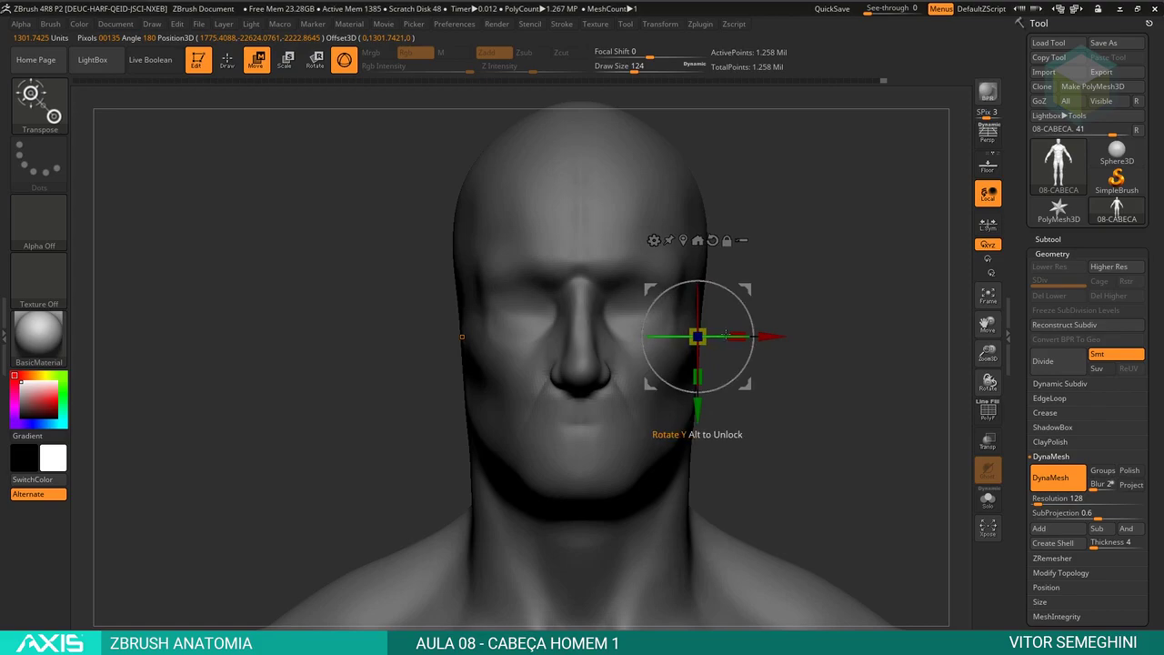
{"action": "left_click_drag", "start_coordinate": [727, 335], "coordinate": [727, 355]}
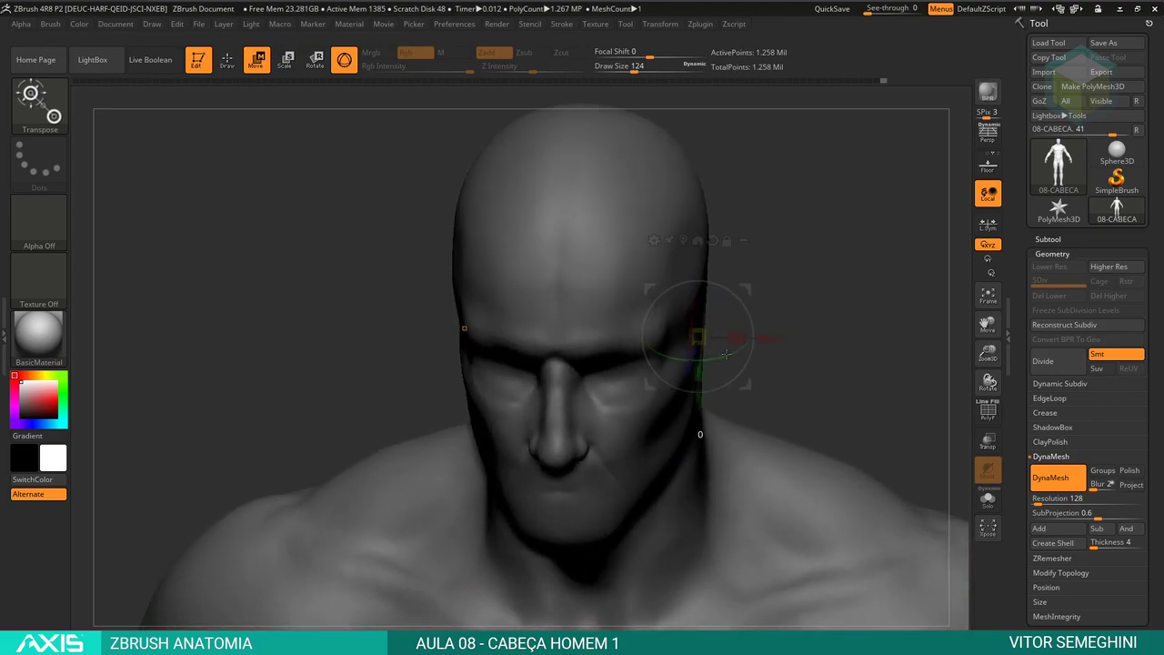
{"action": "mouse_move", "coordinate": [705, 356]}
{"action": "left_mouse_down"}
{"action": "mouse_move", "coordinate": [691, 355]}
{"action": "mouse_move", "coordinate": [719, 338]}
{"action": "left_mouse_up"}
{"action": "key", "text": "ctrl+z"}
{"action": "key", "text": "ctrl+z"}
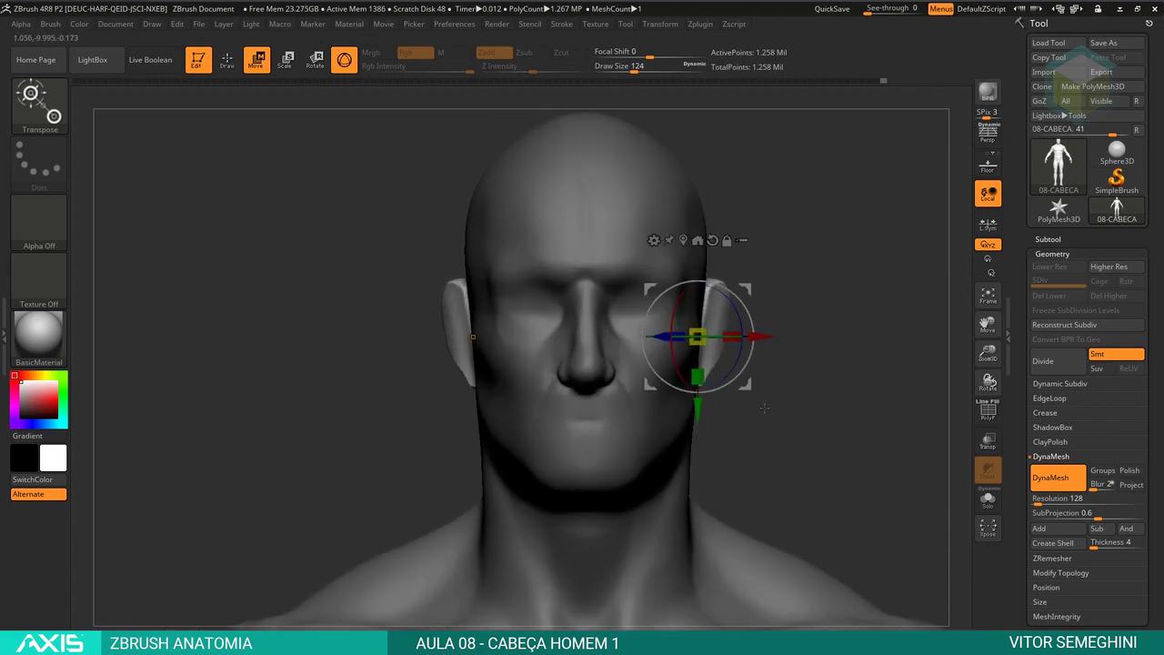
{"action": "left_click_drag", "start_coordinate": [833, 371], "coordinate": [835, 361]}
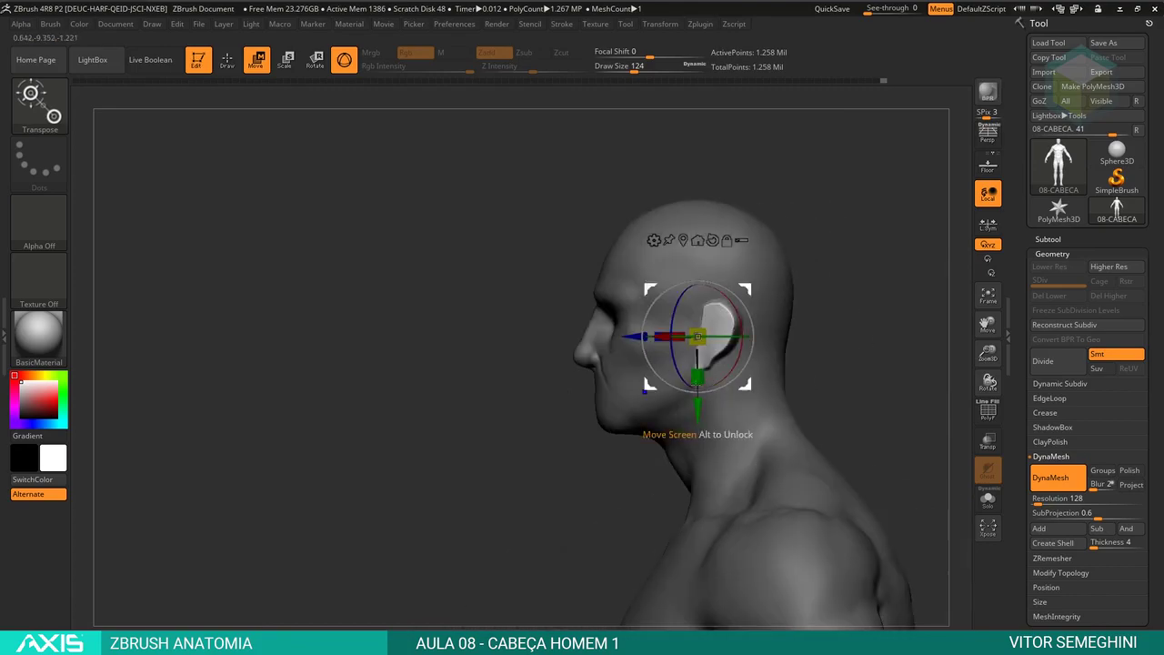
Step: Clear the mask from the head and pick the Move brush at a frontal view
{"action": "key", "text": "q"}
{"action": "left_click", "coordinate": [831, 377], "text": "ctrl"}
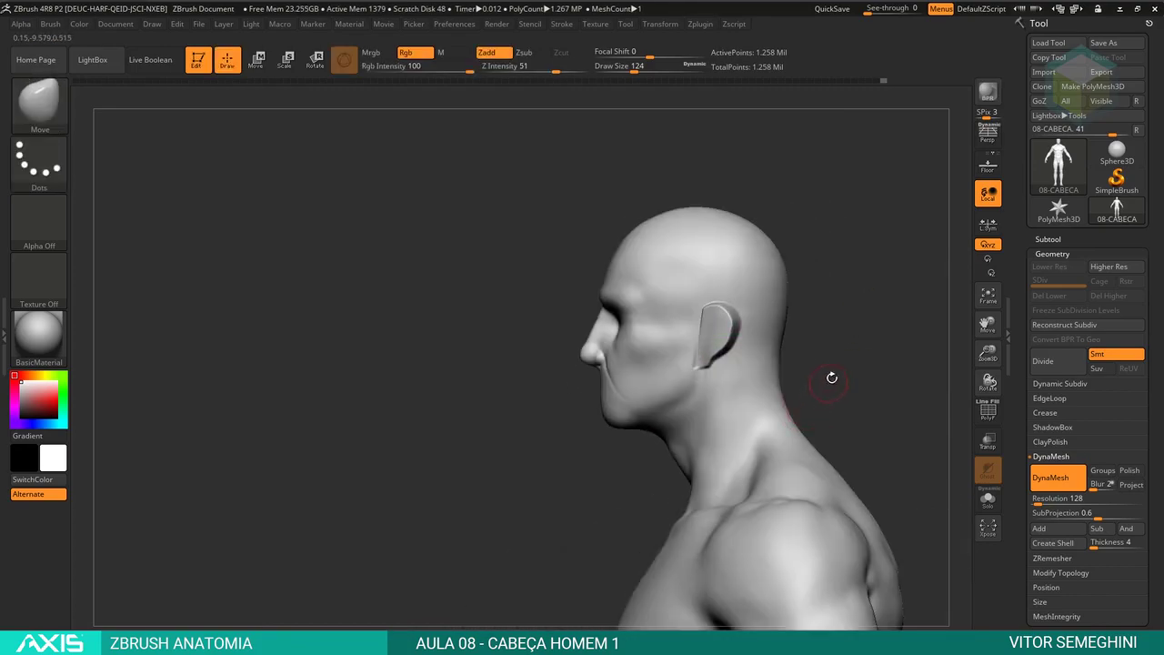
{"action": "key", "text": "ctrl"}
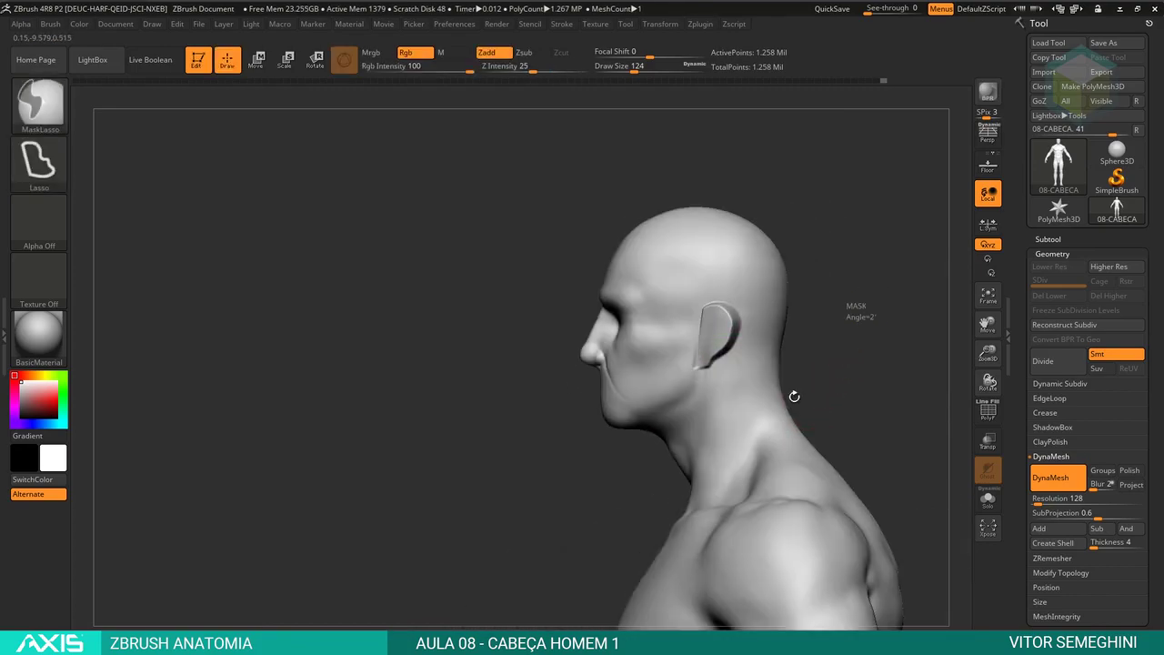
{"action": "left_click_drag", "start_coordinate": [792, 286], "coordinate": [775, 344]}
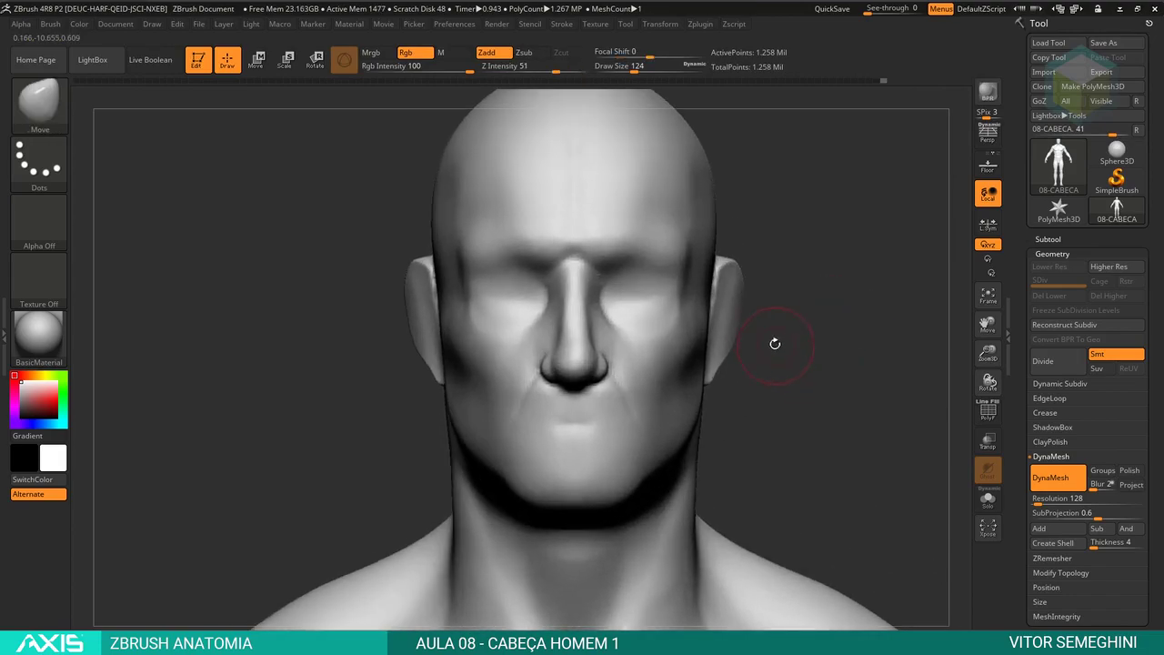
{"action": "key", "text": "b"}
{"action": "key", "text": "m"}
{"action": "key", "text": "v"}
Step: Resize the Move brush from 331 to 145 while shaping and checking the ear flaps
{"action": "key", "text": "space"}
{"action": "left_click_drag", "start_coordinate": [791, 382], "coordinate": [680, 296]}
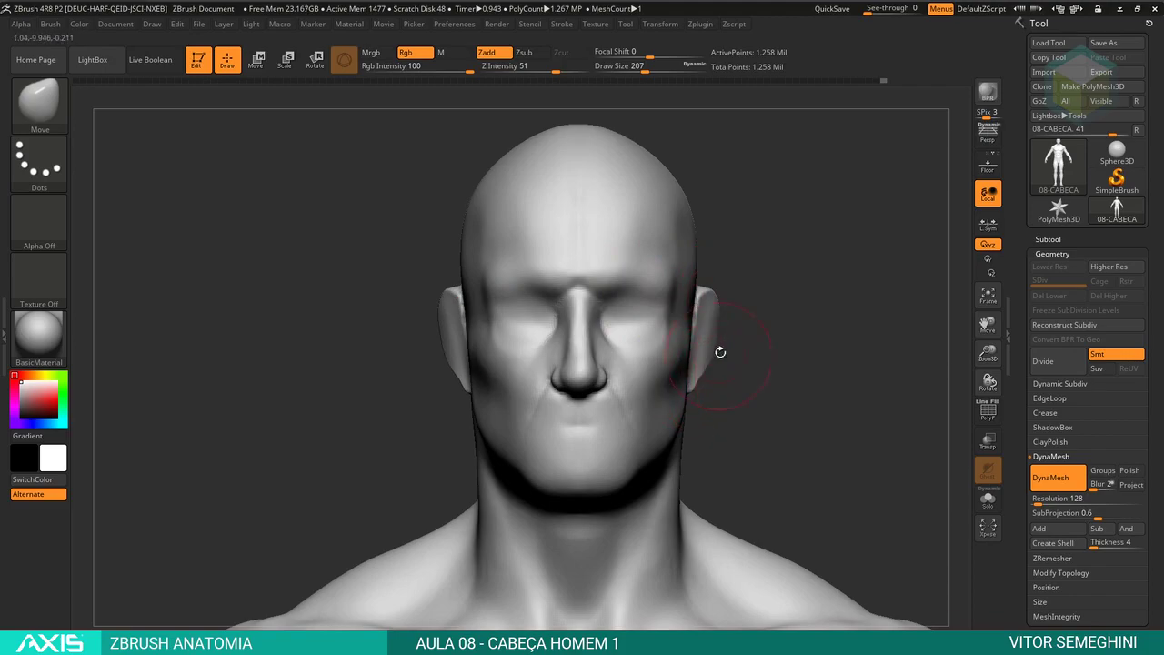
{"action": "key", "text": "space"}
{"action": "mouse_move", "coordinate": [712, 294]}
{"action": "left_mouse_down"}
{"action": "mouse_move", "coordinate": [795, 310]}
{"action": "mouse_move", "coordinate": [746, 333]}
{"action": "mouse_move", "coordinate": [865, 331]}
{"action": "mouse_move", "coordinate": [720, 383]}
{"action": "left_mouse_up"}
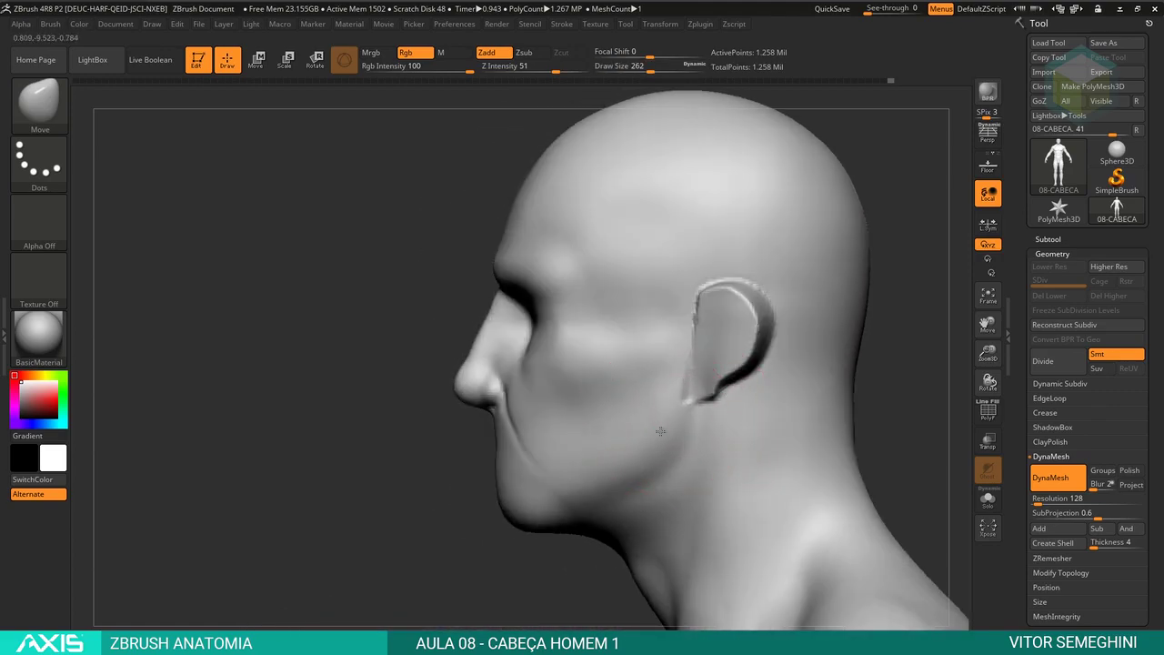
{"action": "key", "text": "space"}
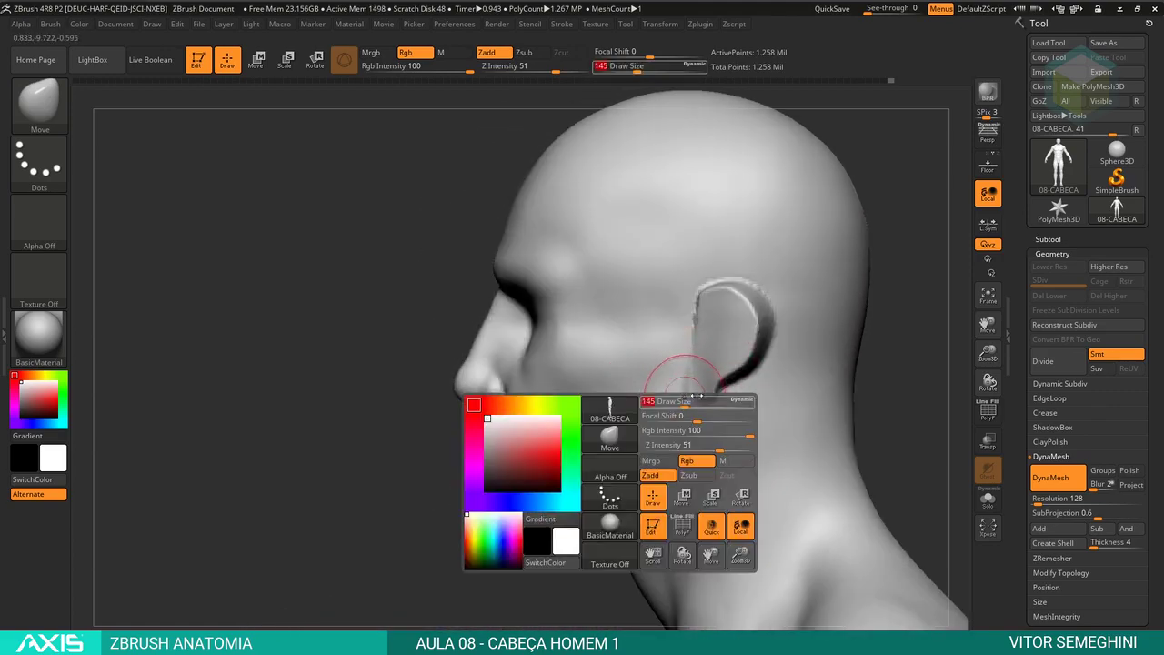
{"action": "key", "text": "shift"}
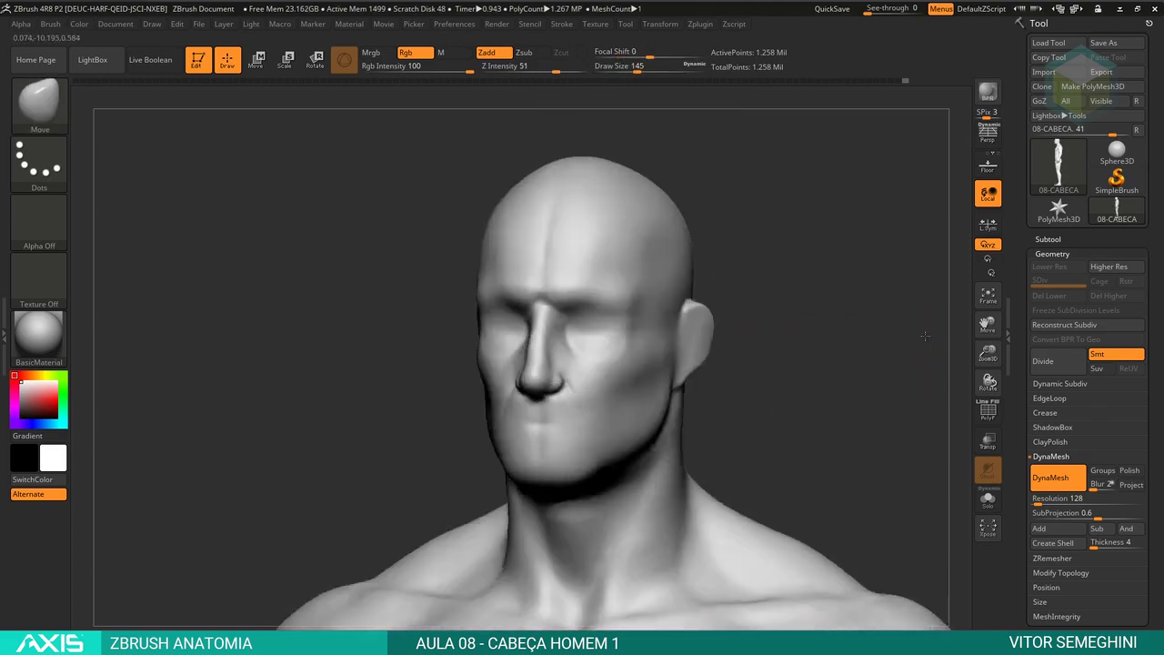
{"action": "mouse_move", "coordinate": [779, 260]}
{"action": "left_mouse_down", "text": "shift"}
{"action": "mouse_move", "coordinate": [745, 255]}
{"action": "mouse_move", "coordinate": [787, 333]}
{"action": "mouse_move", "coordinate": [809, 319]}
{"action": "mouse_move", "coordinate": [807, 346]}
{"action": "mouse_move", "coordinate": [862, 324]}
{"action": "mouse_move", "coordinate": [831, 299]}
{"action": "left_mouse_up", "text": "shift"}
Step: Carve a crease into the ear with DamStandard, checking it from behind and the left profile
{"action": "key", "text": "b"}
{"action": "key", "text": "c"}
{"action": "key", "text": "b"}
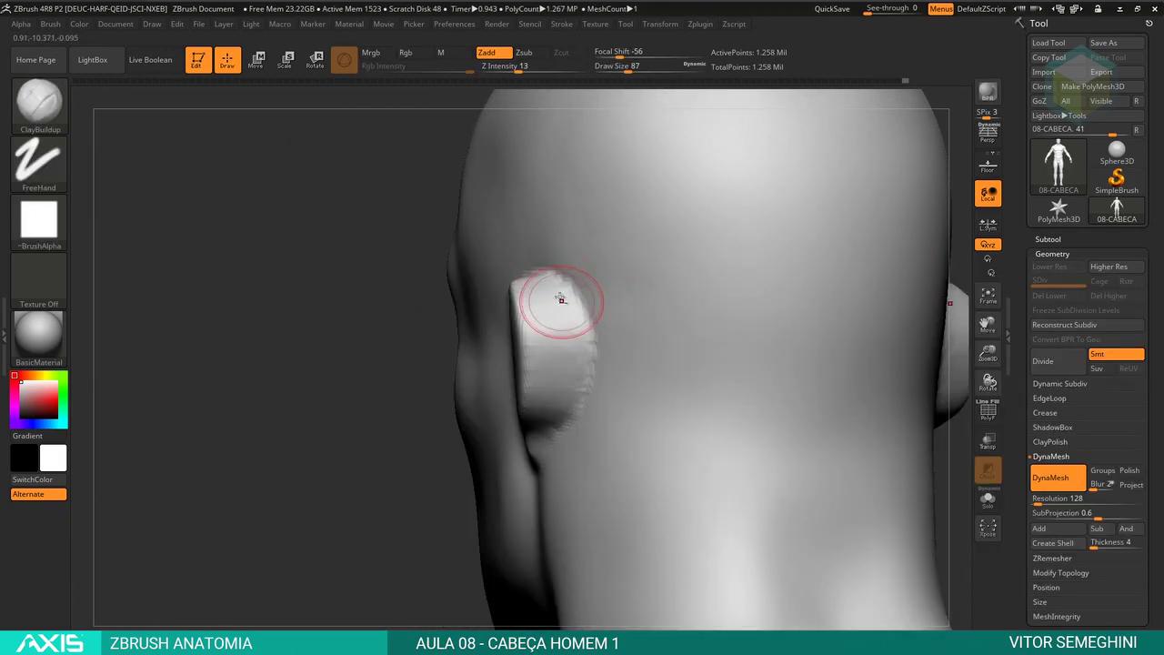
Step: Shrink the Move brush to 108, then build up the ear's inner ridges and tragus with ClayBuildup
{"action": "key", "text": "b"}
{"action": "key", "text": "d"}
{"action": "key", "text": "s"}
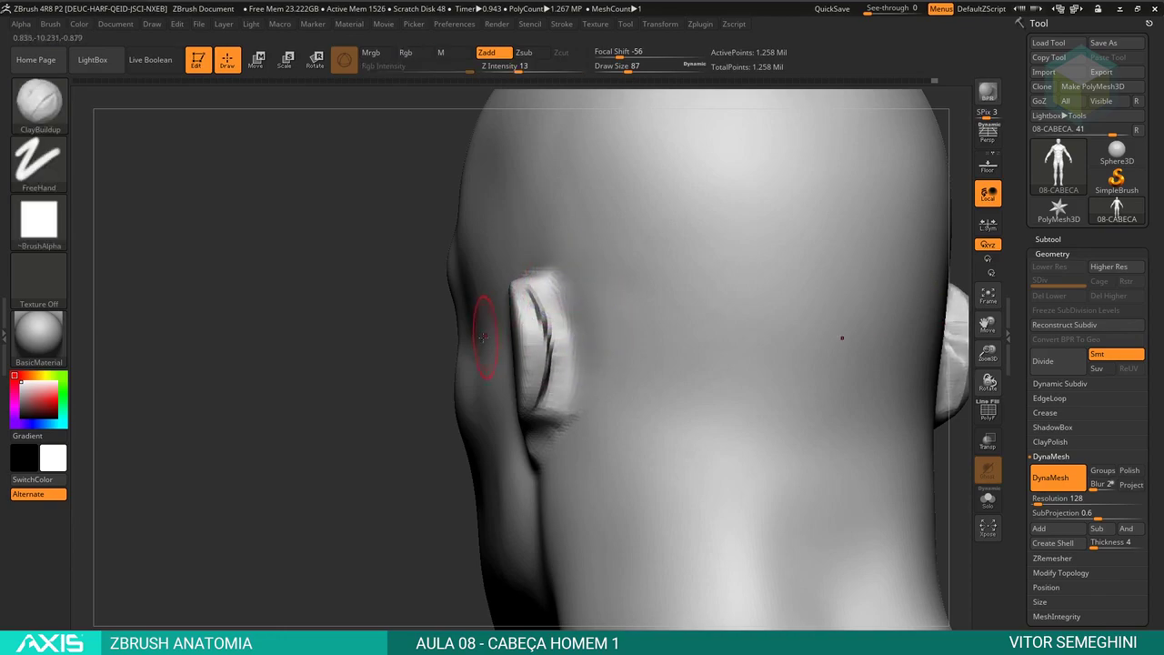
{"action": "left_click_drag", "start_coordinate": [467, 318], "coordinate": [490, 294]}
{"action": "mouse_move", "coordinate": [426, 458]}
{"action": "left_mouse_down"}
{"action": "mouse_move", "coordinate": [545, 285]}
{"action": "mouse_move", "coordinate": [547, 414]}
{"action": "left_mouse_up"}
{"action": "mouse_move", "coordinate": [549, 299]}
{"action": "left_mouse_down"}
{"action": "mouse_move", "coordinate": [663, 377]}
{"action": "mouse_move", "coordinate": [613, 447]}
{"action": "mouse_move", "coordinate": [628, 367]}
{"action": "mouse_move", "coordinate": [579, 299]}
{"action": "mouse_move", "coordinate": [555, 310]}
{"action": "mouse_move", "coordinate": [624, 324]}
{"action": "mouse_move", "coordinate": [571, 343]}
{"action": "left_mouse_up"}
{"action": "key", "text": "b"}
{"action": "key", "text": "m"}
{"action": "key", "text": "v"}
{"action": "key", "text": "space"}
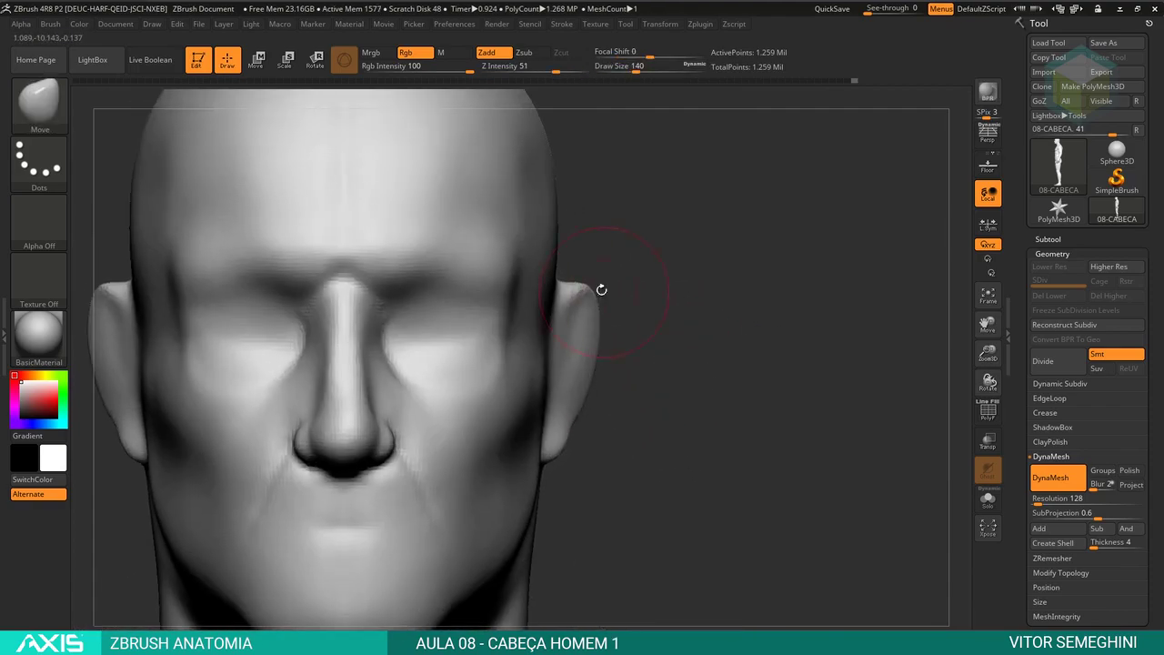
{"action": "key", "text": "b"}
{"action": "key", "text": "c"}
{"action": "key", "text": "b"}
{"action": "mouse_move", "coordinate": [592, 293]}
{"action": "left_mouse_down"}
{"action": "mouse_move", "coordinate": [727, 355]}
{"action": "mouse_move", "coordinate": [597, 300]}
{"action": "mouse_move", "coordinate": [701, 358]}
{"action": "mouse_move", "coordinate": [541, 342]}
{"action": "mouse_move", "coordinate": [505, 382]}
{"action": "left_mouse_up"}
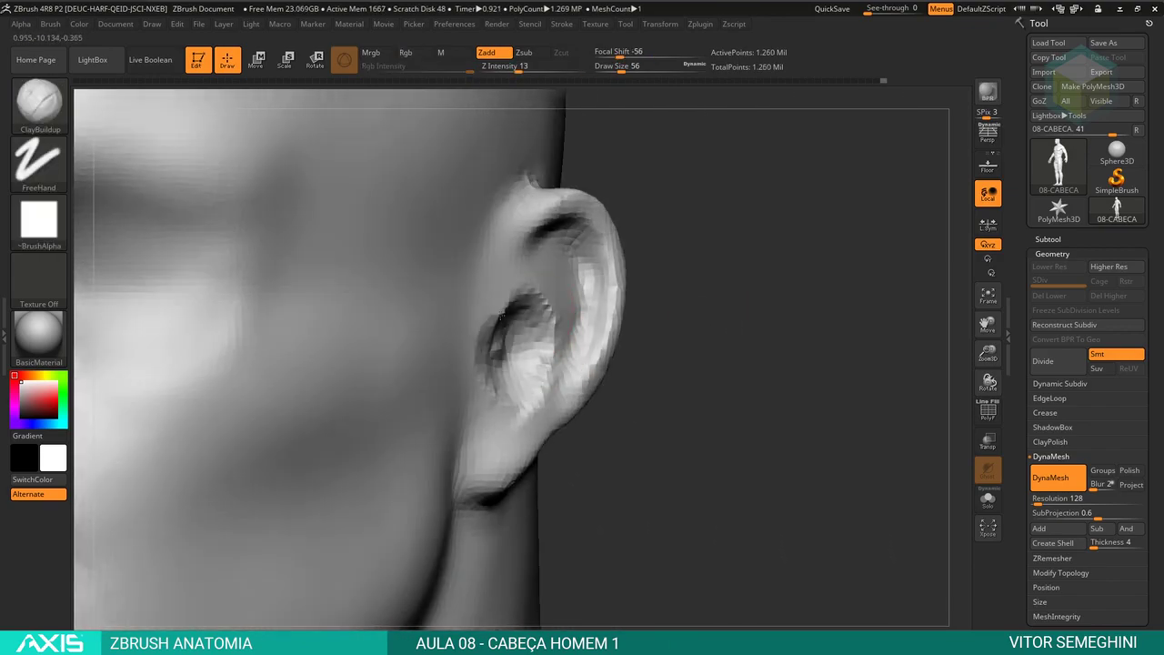
{"action": "left_click_drag", "start_coordinate": [523, 273], "coordinate": [504, 318]}
{"action": "left_click_drag", "start_coordinate": [636, 363], "coordinate": [691, 372]}
{"action": "mouse_move", "coordinate": [436, 345]}
{"action": "left_mouse_down"}
{"action": "mouse_move", "coordinate": [415, 366]}
{"action": "mouse_move", "coordinate": [637, 330]}
{"action": "mouse_move", "coordinate": [618, 363]}
{"action": "left_mouse_up"}
{"action": "mouse_move", "coordinate": [842, 317]}
{"action": "left_mouse_down"}
{"action": "mouse_move", "coordinate": [644, 363]}
{"action": "mouse_move", "coordinate": [582, 345]}
{"action": "mouse_move", "coordinate": [710, 225]}
{"action": "left_mouse_up"}
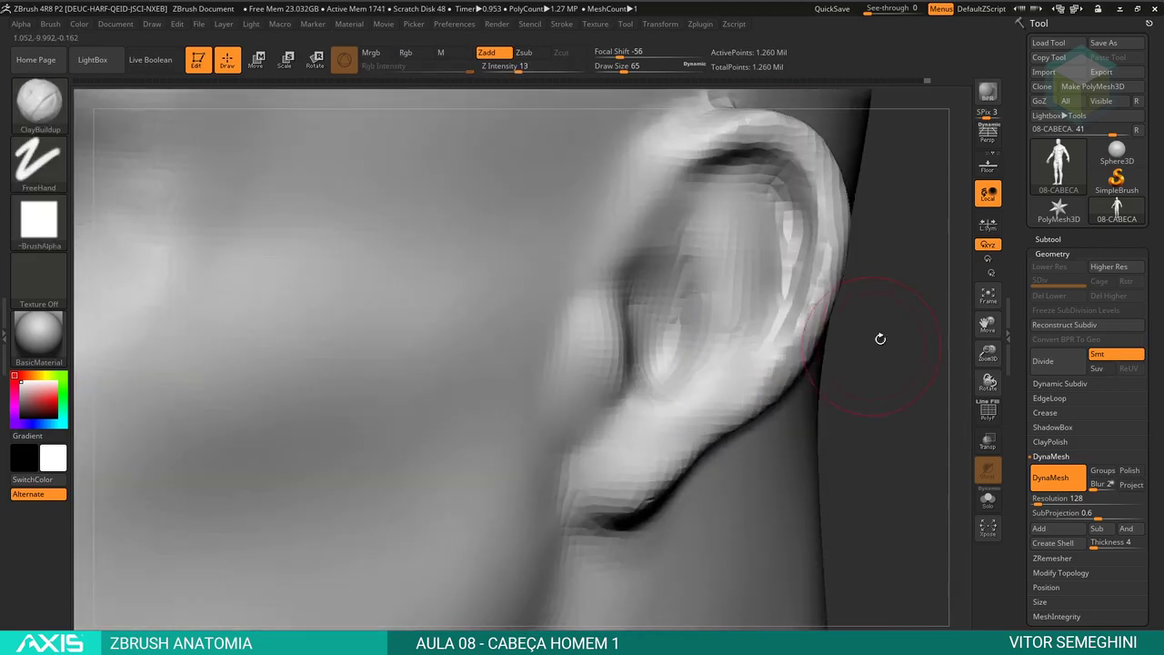
Step: Smooth the freshly built-up inner ear with ClayBuildup and rotate the head to inspect it
{"action": "key", "text": "space"}
{"action": "left_click_drag", "start_coordinate": [757, 272], "coordinate": [642, 336]}
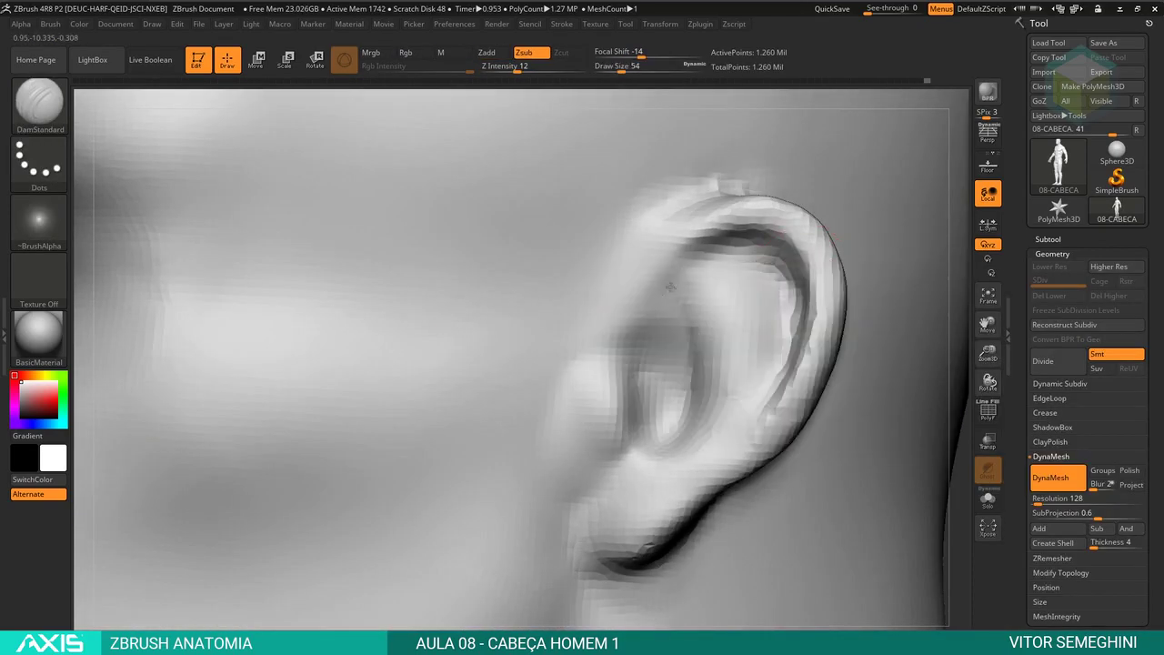
{"action": "key", "text": "b"}
{"action": "key", "text": "c"}
{"action": "key", "text": "b"}
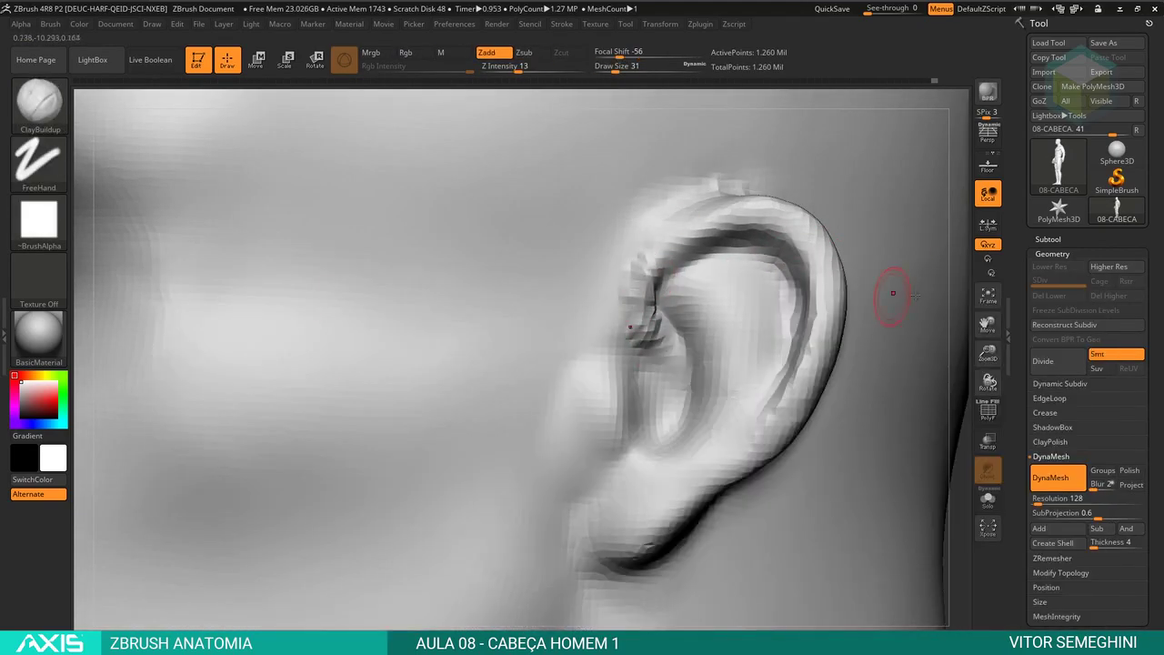
{"action": "left_click_drag", "start_coordinate": [893, 293], "coordinate": [644, 413], "text": "alt"}
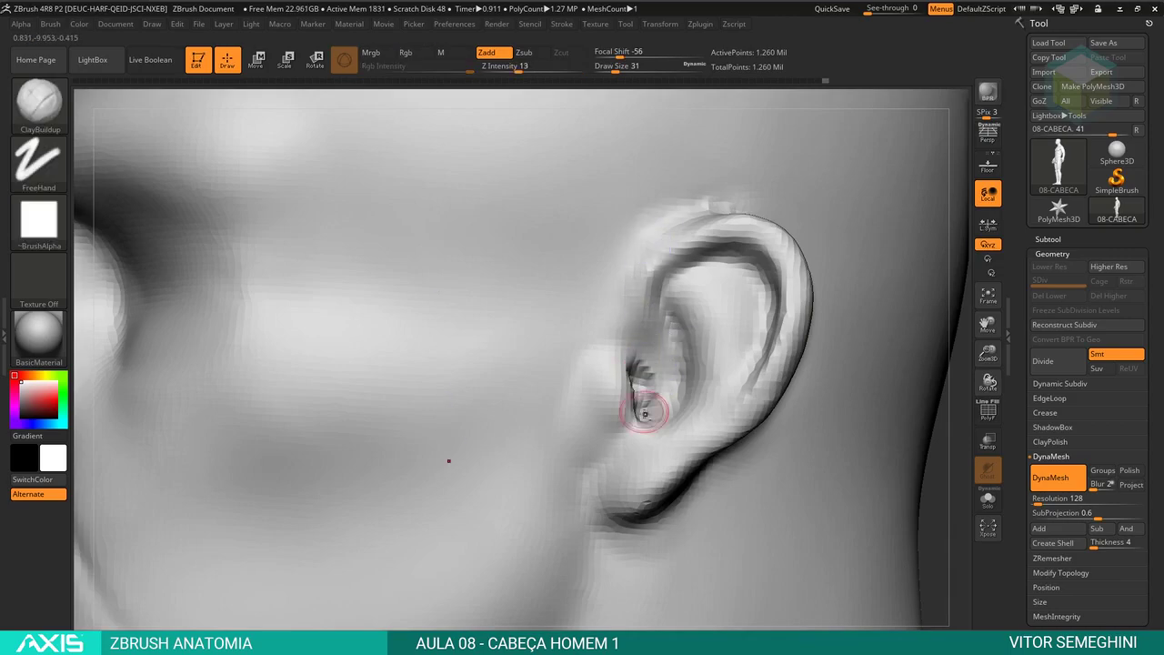
{"action": "left_click_drag", "start_coordinate": [925, 455], "coordinate": [637, 436]}
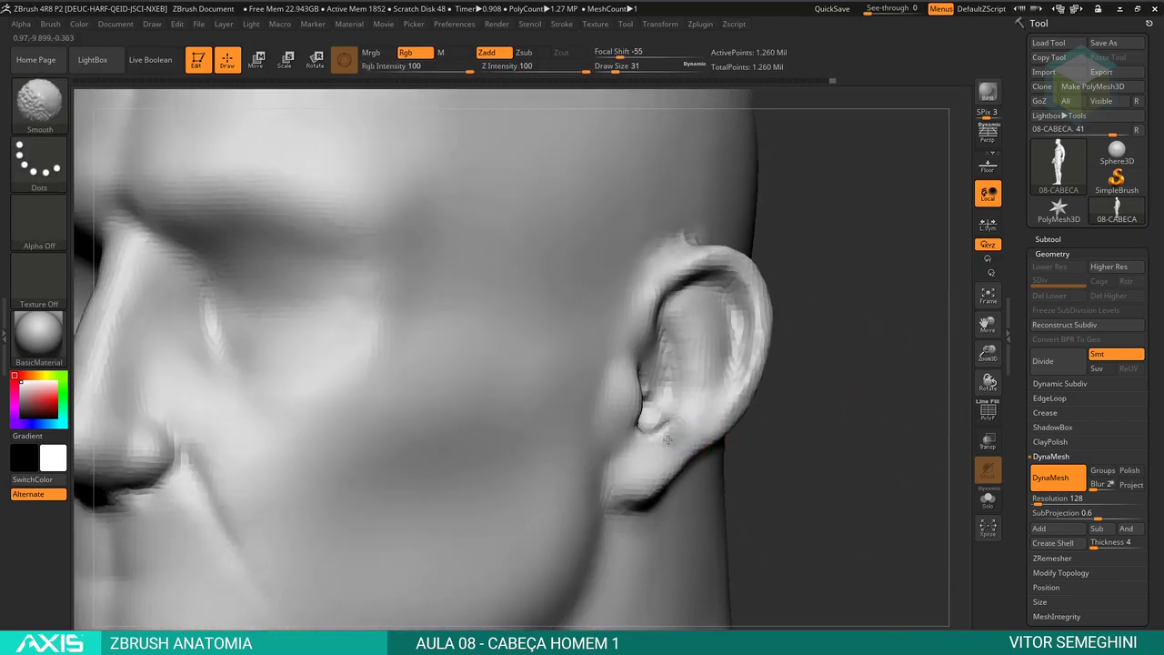
{"action": "mouse_move", "coordinate": [754, 459]}
{"action": "left_mouse_down"}
{"action": "mouse_move", "coordinate": [779, 382]}
{"action": "mouse_move", "coordinate": [769, 409]}
{"action": "mouse_move", "coordinate": [644, 256]}
{"action": "mouse_move", "coordinate": [667, 304]}
{"action": "left_mouse_up"}
{"action": "key", "text": "b"}
{"action": "key", "text": "m"}
{"action": "key", "text": "v"}
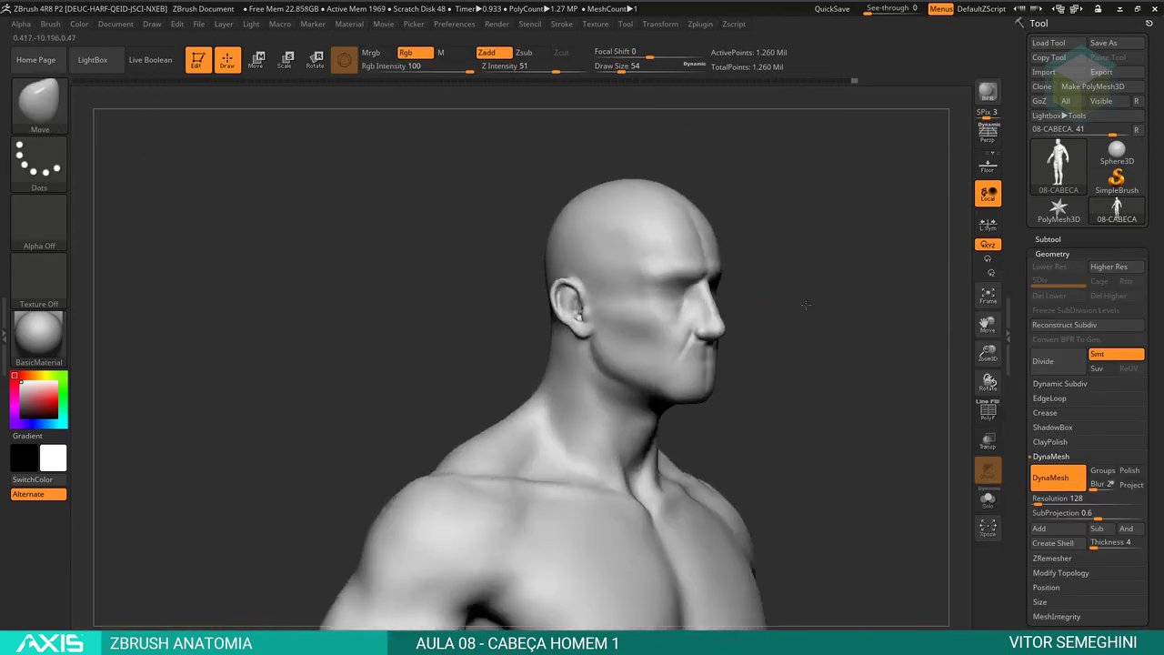
Step: Reduce the brush size to 430 and turn the head toward a front view
{"action": "key", "text": "space"}
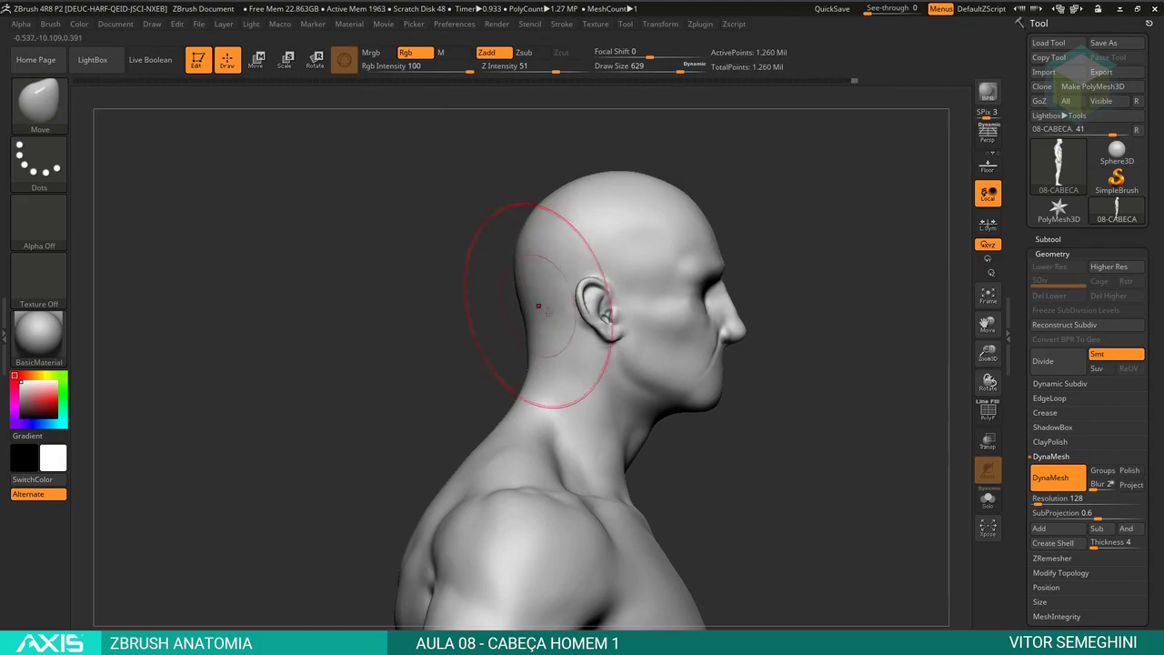
{"action": "key", "text": "space"}
{"action": "left_click_drag", "start_coordinate": [539, 306], "coordinate": [659, 244]}
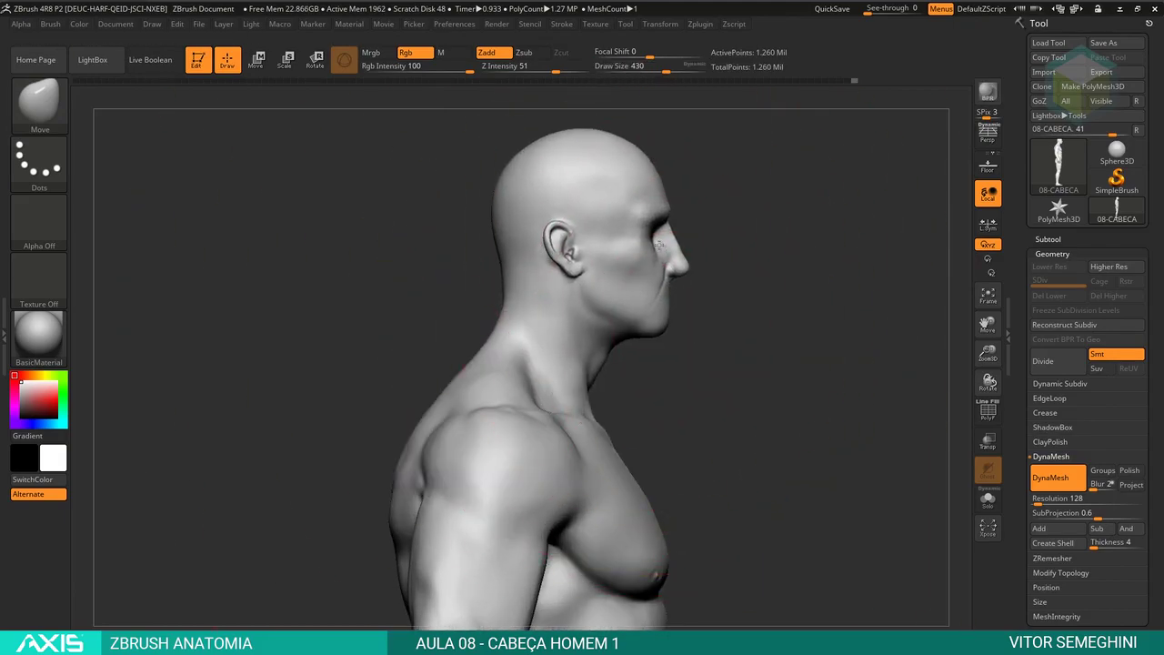
{"action": "mouse_move", "coordinate": [494, 273]}
{"action": "left_mouse_down"}
{"action": "mouse_move", "coordinate": [713, 287]}
{"action": "mouse_move", "coordinate": [624, 364]}
{"action": "left_mouse_up"}
Step: Switch to the ClayBuildup brush and build clay strokes across the forehead
{"action": "key", "text": "b"}
{"action": "key", "text": "c"}
{"action": "key", "text": "b"}
{"action": "left_click_drag", "start_coordinate": [746, 182], "coordinate": [736, 327], "text": "alt"}
{"action": "mouse_move", "coordinate": [391, 354]}
{"action": "left_mouse_down"}
{"action": "mouse_move", "coordinate": [546, 318]}
{"action": "mouse_move", "coordinate": [489, 338]}
{"action": "mouse_move", "coordinate": [376, 286]}
{"action": "mouse_move", "coordinate": [613, 300]}
{"action": "left_mouse_up"}
Step: At brush size 128, add clay brow masses on the forehead and smooth them
{"action": "key", "text": "space"}
{"action": "left_click_drag", "start_coordinate": [498, 324], "coordinate": [459, 324]}
{"action": "left_click_drag", "start_coordinate": [727, 227], "coordinate": [637, 236]}
{"action": "left_click_drag", "start_coordinate": [400, 273], "coordinate": [491, 264]}
{"action": "left_click_drag", "start_coordinate": [391, 300], "coordinate": [455, 291]}
{"action": "left_click_drag", "start_coordinate": [582, 300], "coordinate": [609, 355]}
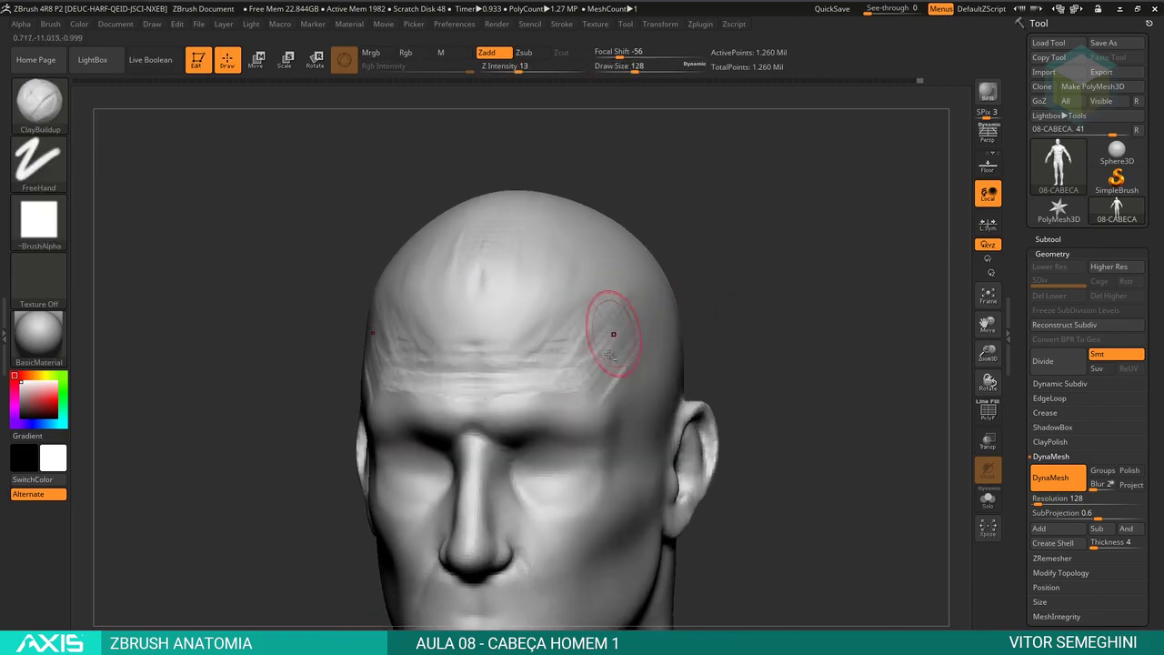
{"action": "left_click_drag", "start_coordinate": [382, 336], "coordinate": [554, 358], "text": "shift"}
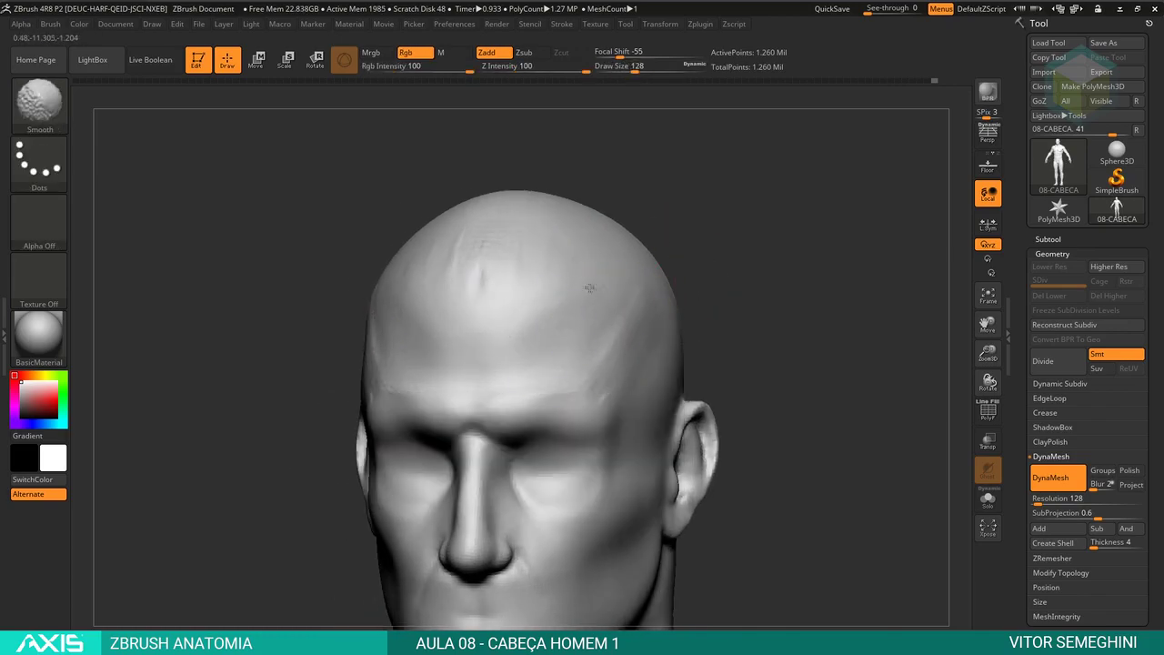
Step: Select the Move brush, bring the face front-on and shrink the brush to 74
{"action": "right_click_drag", "start_coordinate": [589, 289], "coordinate": [571, 276], "text": "ctrl"}
{"action": "key", "text": "b"}
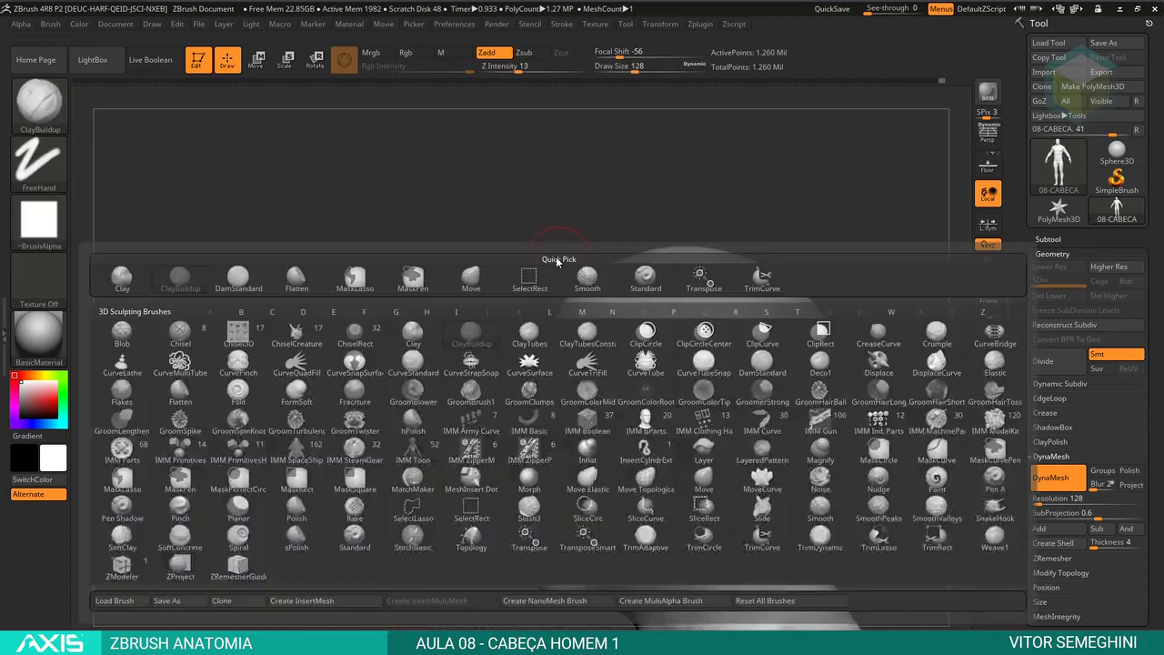
{"action": "key", "text": "m"}
{"action": "key", "text": "v"}
{"action": "left_click_drag", "start_coordinate": [509, 282], "coordinate": [754, 300], "text": "shift"}
{"action": "right_click_drag", "start_coordinate": [754, 300], "coordinate": [757, 334], "text": "ctrl"}
{"action": "key", "text": "bracketleft"}
{"action": "key", "text": "bracketleft"}
{"action": "key", "text": "bracketleft"}
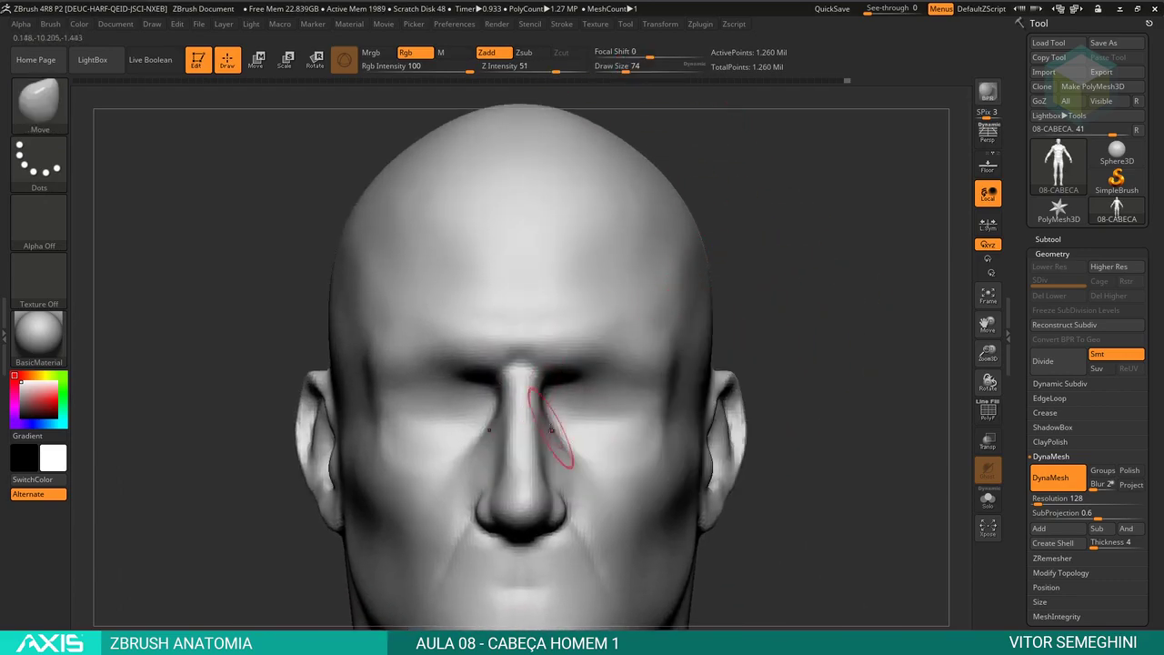
Step: From a front view, build up clay masses around the mouth and chin
{"action": "mouse_move", "coordinate": [539, 469]}
{"action": "right_mouse_down"}
{"action": "mouse_move", "coordinate": [571, 407]}
{"action": "mouse_move", "coordinate": [615, 409]}
{"action": "right_mouse_up"}
{"action": "key", "text": "space"}
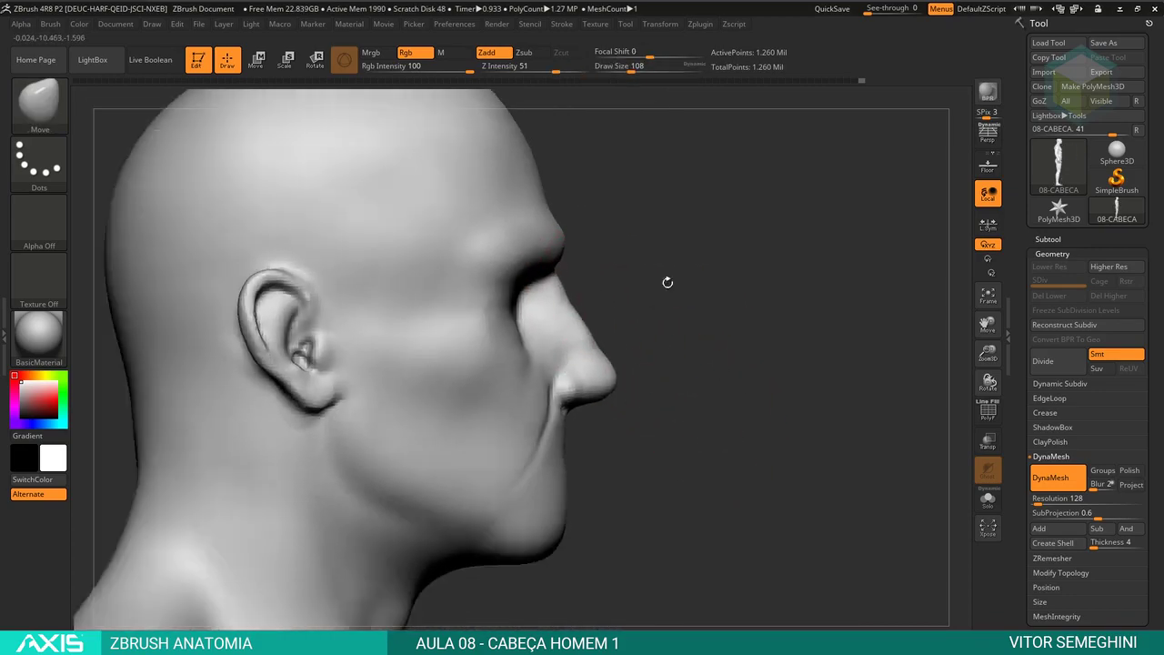
{"action": "mouse_move", "coordinate": [668, 278]}
{"action": "right_mouse_down", "text": "shift"}
{"action": "mouse_move", "coordinate": [805, 321]}
{"action": "mouse_move", "coordinate": [582, 318]}
{"action": "right_mouse_up", "text": "shift"}
{"action": "key", "text": "space"}
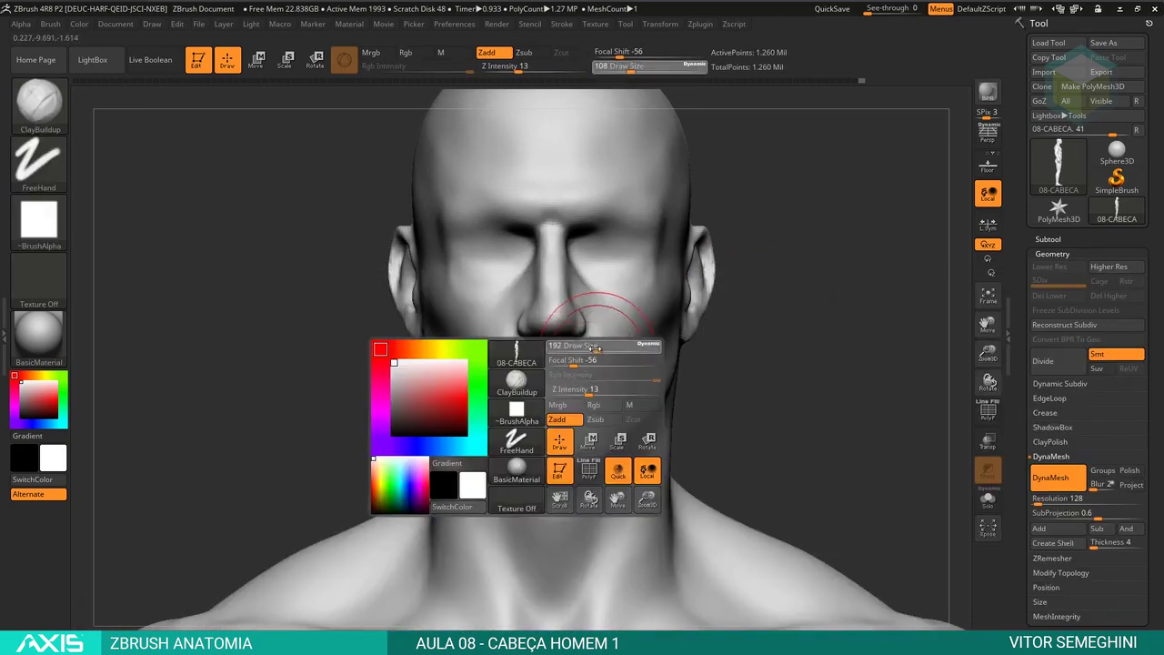
{"action": "left_click_drag", "start_coordinate": [509, 400], "coordinate": [564, 409]}
{"action": "mouse_move", "coordinate": [564, 409]}
{"action": "right_mouse_down"}
{"action": "mouse_move", "coordinate": [740, 410]}
{"action": "mouse_move", "coordinate": [567, 459]}
{"action": "right_mouse_up"}
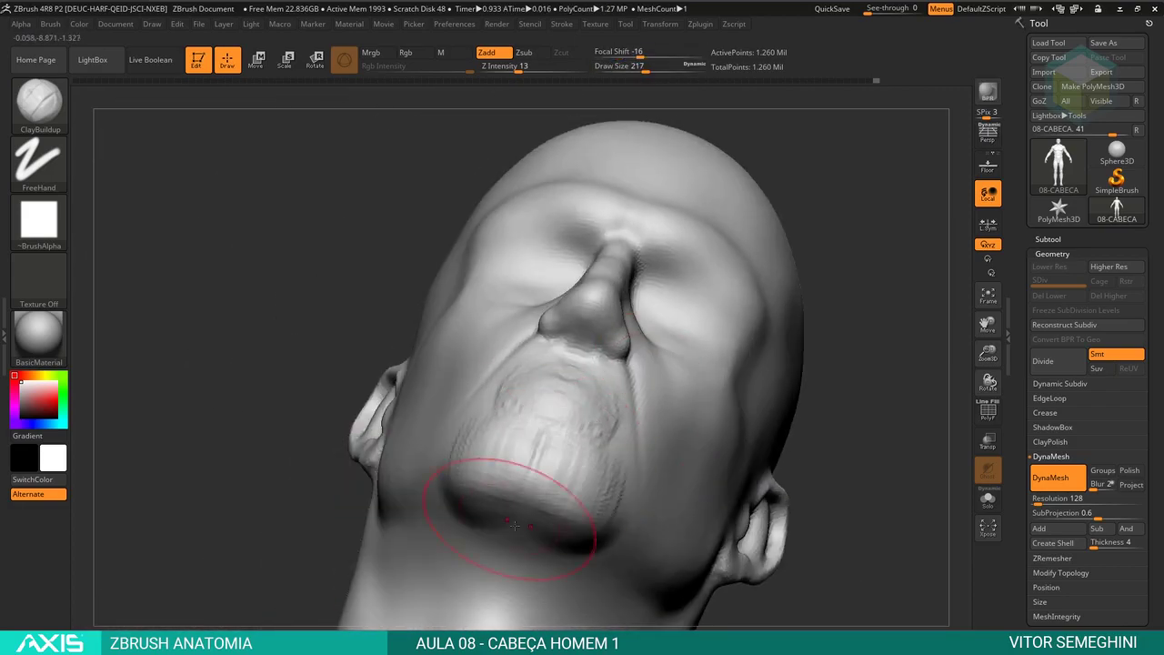
Step: Sculpt and smooth the lip area in side profile, then return to front view
{"action": "mouse_move", "coordinate": [821, 410]}
{"action": "right_mouse_down"}
{"action": "mouse_move", "coordinate": [514, 520]}
{"action": "mouse_move", "coordinate": [664, 242]}
{"action": "mouse_move", "coordinate": [561, 239]}
{"action": "mouse_move", "coordinate": [635, 269]}
{"action": "mouse_move", "coordinate": [600, 301]}
{"action": "right_mouse_up"}
{"action": "key", "text": "space"}
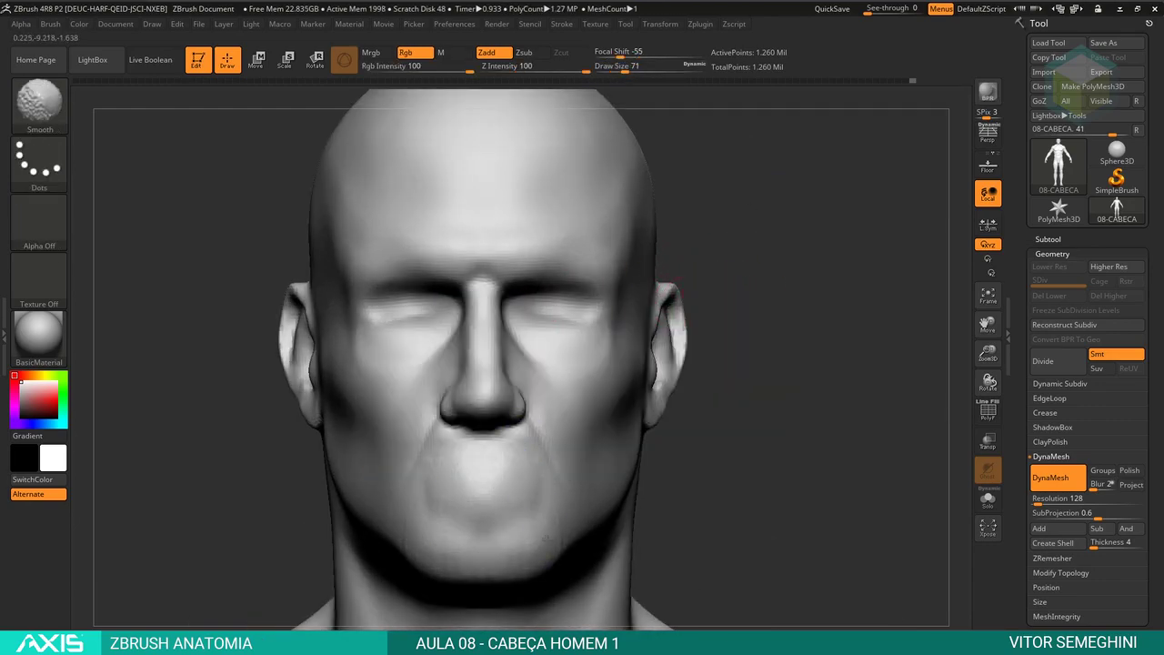
{"action": "right_click_drag", "start_coordinate": [725, 423], "coordinate": [636, 345]}
{"action": "left_click_drag", "start_coordinate": [364, 418], "coordinate": [409, 454], "text": "shift"}
{"action": "mouse_move", "coordinate": [637, 346]}
{"action": "right_mouse_down", "text": "shift"}
{"action": "mouse_move", "coordinate": [691, 363]}
{"action": "mouse_move", "coordinate": [784, 367]}
{"action": "mouse_move", "coordinate": [462, 436]}
{"action": "mouse_move", "coordinate": [403, 467]}
{"action": "right_mouse_up", "text": "shift"}
Step: Switch to the Move brush at size 124, smooth the face, and frame the whole model
{"action": "key", "text": "b"}
{"action": "key", "text": "m"}
{"action": "key", "text": "v"}
{"action": "key", "text": "space"}
{"action": "left_click_drag", "start_coordinate": [490, 437], "coordinate": [526, 435]}
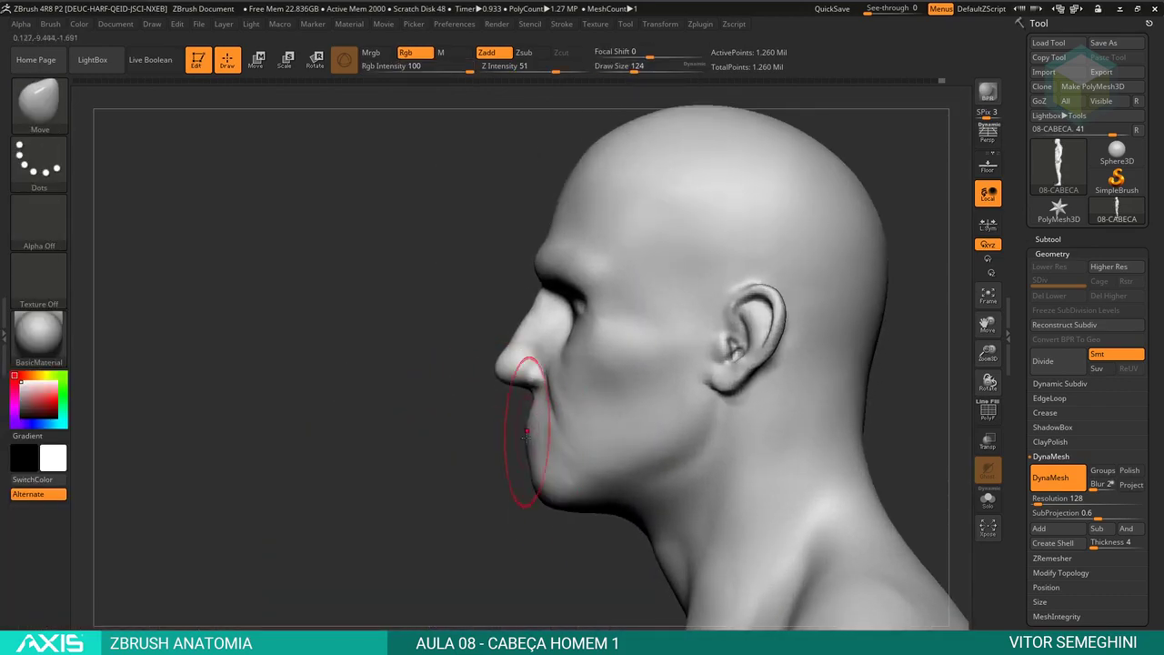
{"action": "mouse_move", "coordinate": [525, 391]}
{"action": "right_mouse_down", "text": "ctrl"}
{"action": "mouse_move", "coordinate": [585, 351]}
{"action": "mouse_move", "coordinate": [532, 293]}
{"action": "mouse_move", "coordinate": [473, 309]}
{"action": "mouse_move", "coordinate": [545, 305]}
{"action": "mouse_move", "coordinate": [627, 327]}
{"action": "mouse_move", "coordinate": [719, 395]}
{"action": "mouse_move", "coordinate": [722, 338]}
{"action": "mouse_move", "coordinate": [788, 319]}
{"action": "mouse_move", "coordinate": [753, 265]}
{"action": "mouse_move", "coordinate": [790, 385]}
{"action": "mouse_move", "coordinate": [782, 536]}
{"action": "mouse_move", "coordinate": [779, 299]}
{"action": "mouse_move", "coordinate": [833, 359]}
{"action": "mouse_move", "coordinate": [800, 352]}
{"action": "right_mouse_up", "text": "ctrl"}
{"action": "key", "text": "shift"}
{"action": "key", "text": "f"}
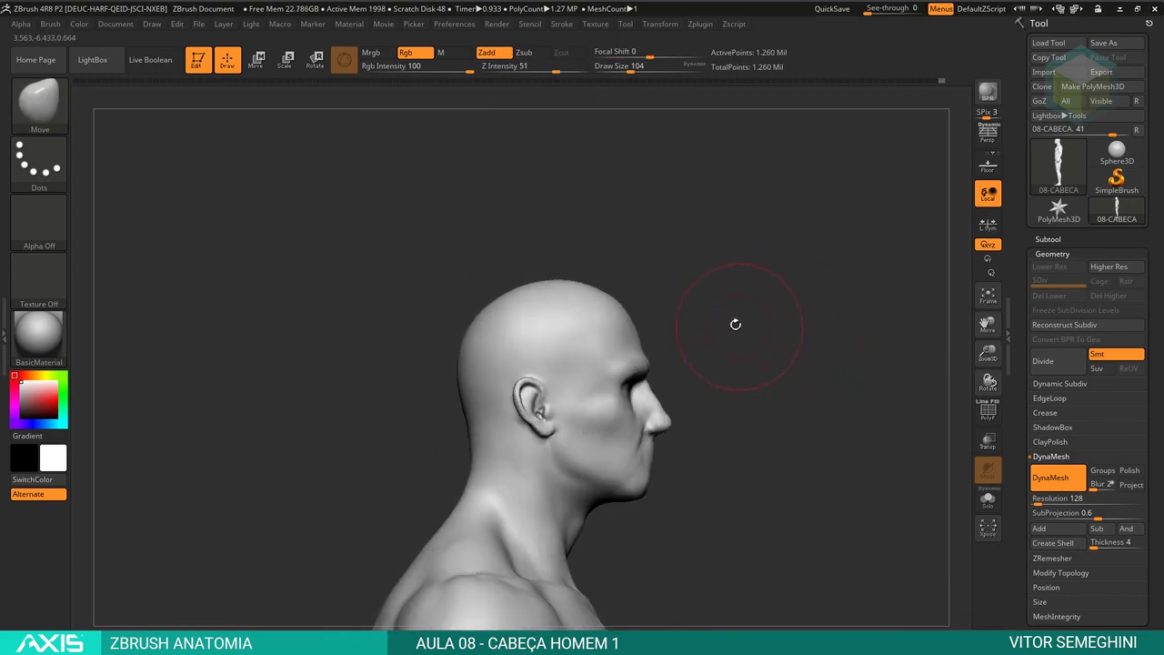
Step: Push the crown and back of the skull with the Move brush at size 124, then 212, from profile and front views
{"action": "right_click", "coordinate": [627, 325]}
{"action": "left_click_drag", "start_coordinate": [636, 324], "coordinate": [631, 324]}
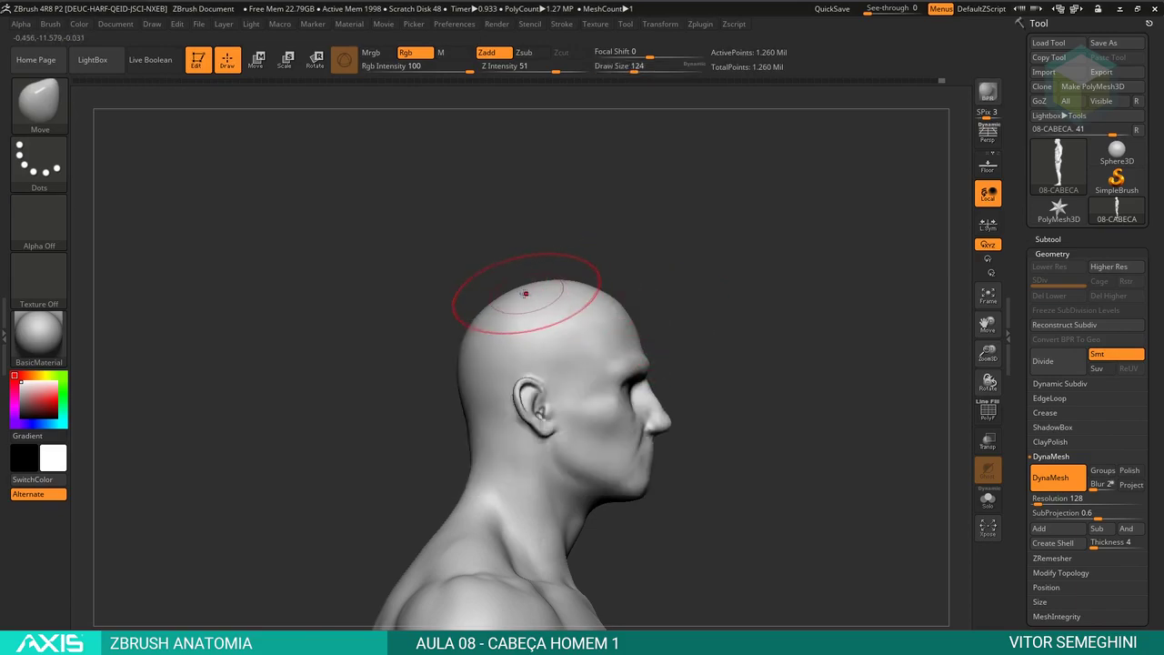
{"action": "right_click_drag", "start_coordinate": [685, 304], "coordinate": [712, 301]}
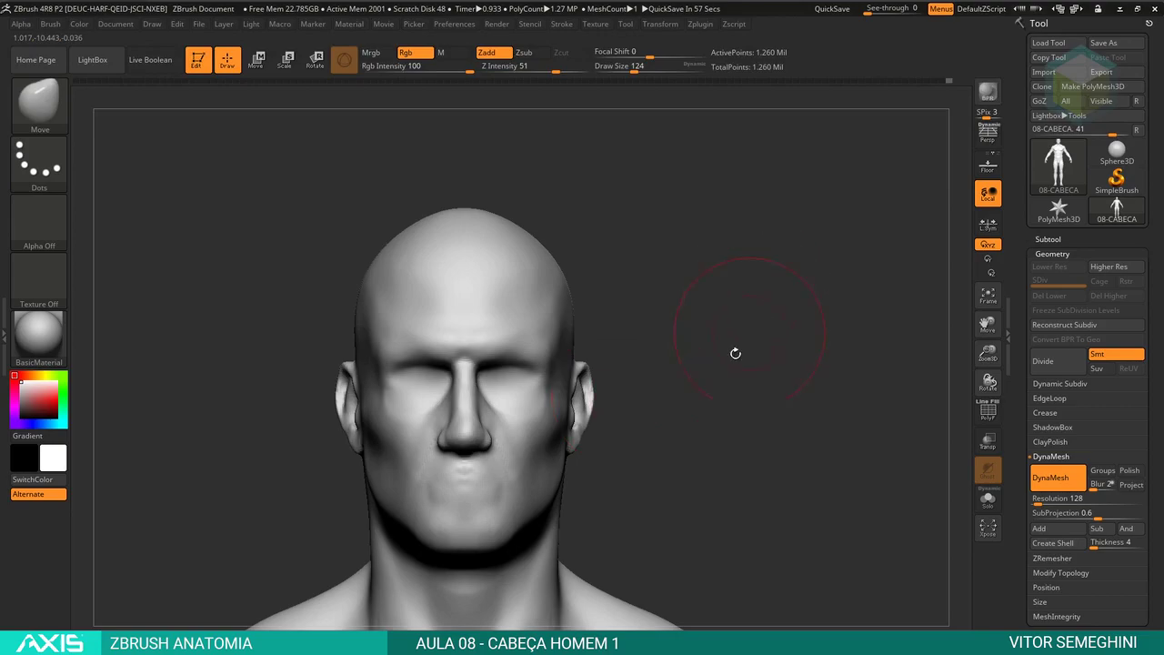
{"action": "right_click_drag", "start_coordinate": [797, 322], "coordinate": [759, 318], "text": "alt"}
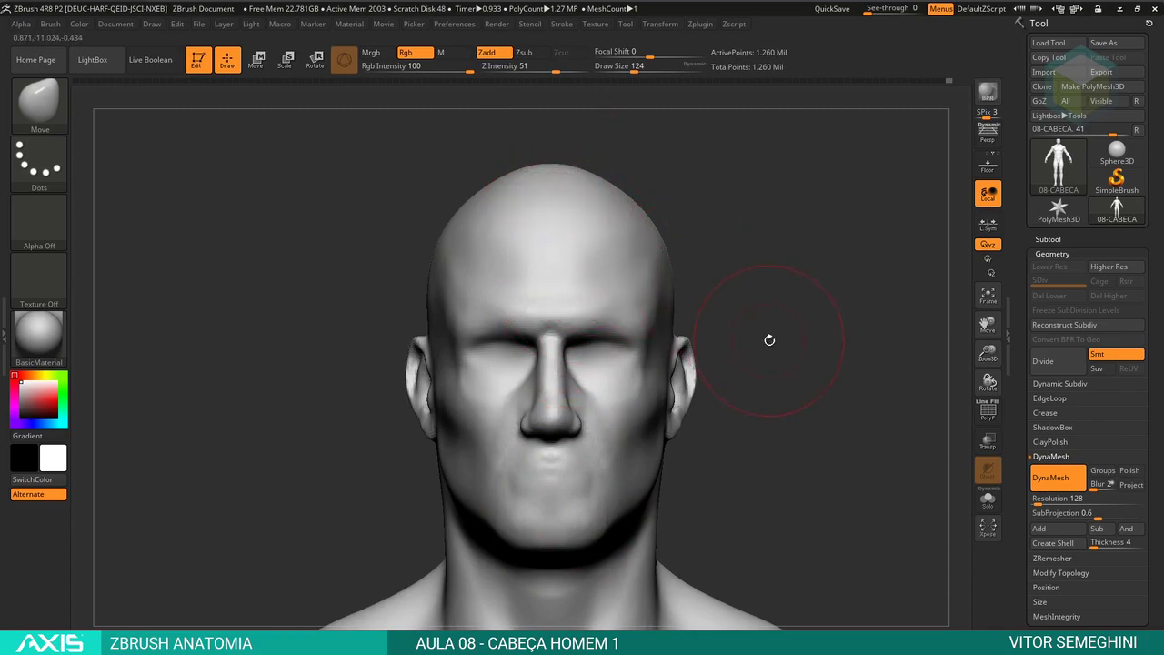
{"action": "mouse_move", "coordinate": [787, 382]}
{"action": "left_mouse_down"}
{"action": "mouse_move", "coordinate": [581, 368]}
{"action": "mouse_move", "coordinate": [649, 367]}
{"action": "left_mouse_up"}
{"action": "key", "text": "space"}
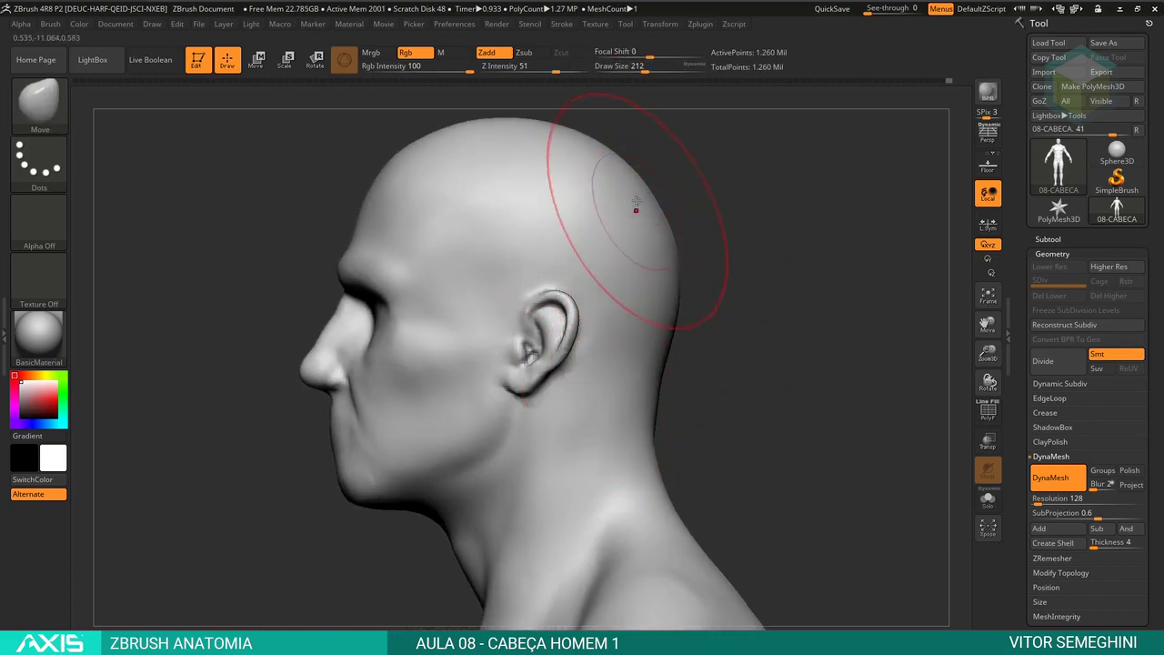
{"action": "mouse_move", "coordinate": [635, 190]}
{"action": "left_mouse_down", "text": "alt"}
{"action": "mouse_move", "coordinate": [682, 291]}
{"action": "mouse_move", "coordinate": [636, 361]}
{"action": "left_mouse_up", "text": "alt"}
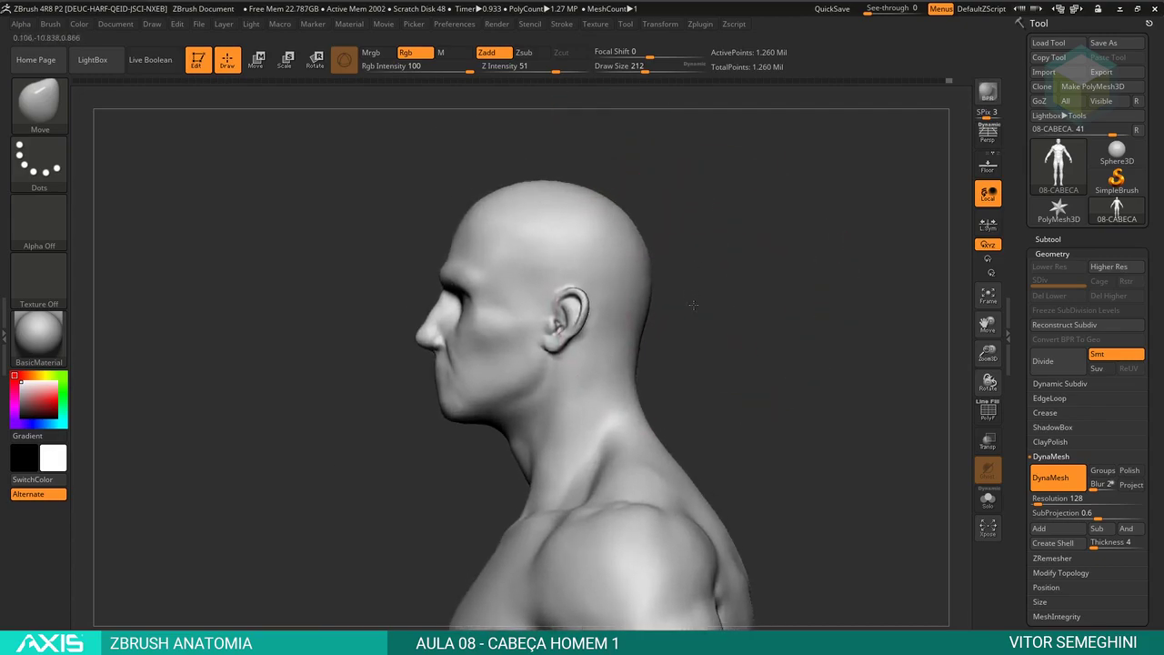
{"action": "mouse_move", "coordinate": [722, 347]}
{"action": "left_mouse_down"}
{"action": "mouse_move", "coordinate": [771, 361]}
{"action": "mouse_move", "coordinate": [748, 364]}
{"action": "left_mouse_up"}
{"action": "key", "text": "ctrl"}
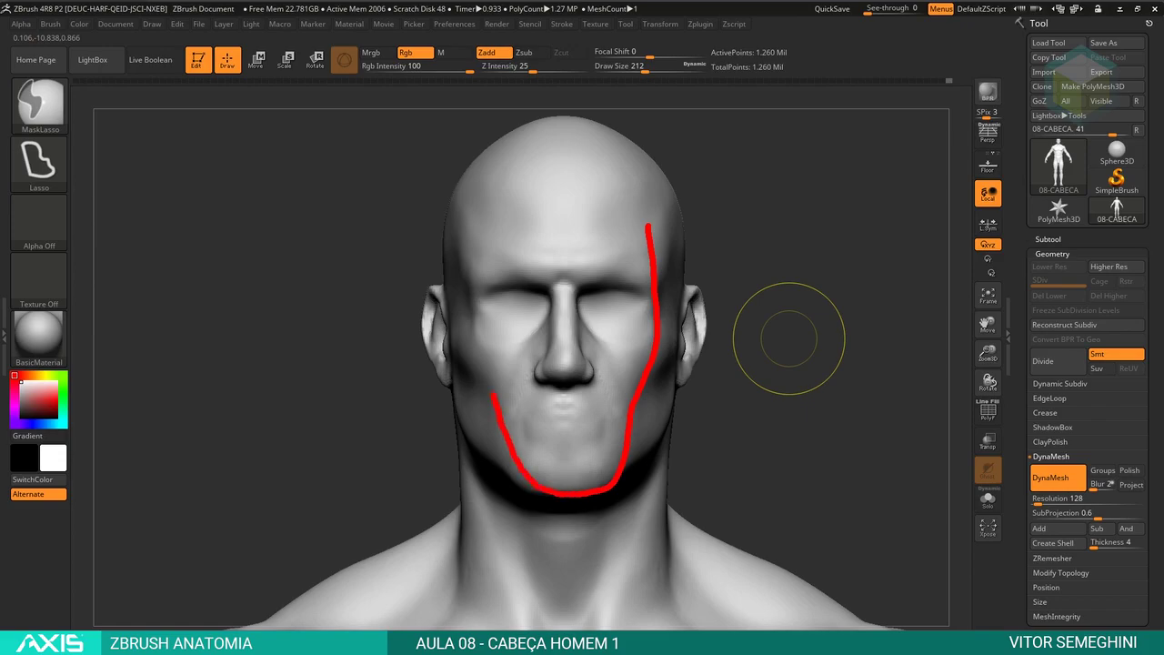
Step: Draw red outlines of the face's front and side planes, a plane diagram beside the head, and the right jaw line
{"action": "mouse_move", "coordinate": [466, 242]}
{"action": "left_mouse_down"}
{"action": "mouse_move", "coordinate": [520, 165]}
{"action": "mouse_move", "coordinate": [632, 215]}
{"action": "left_mouse_up"}
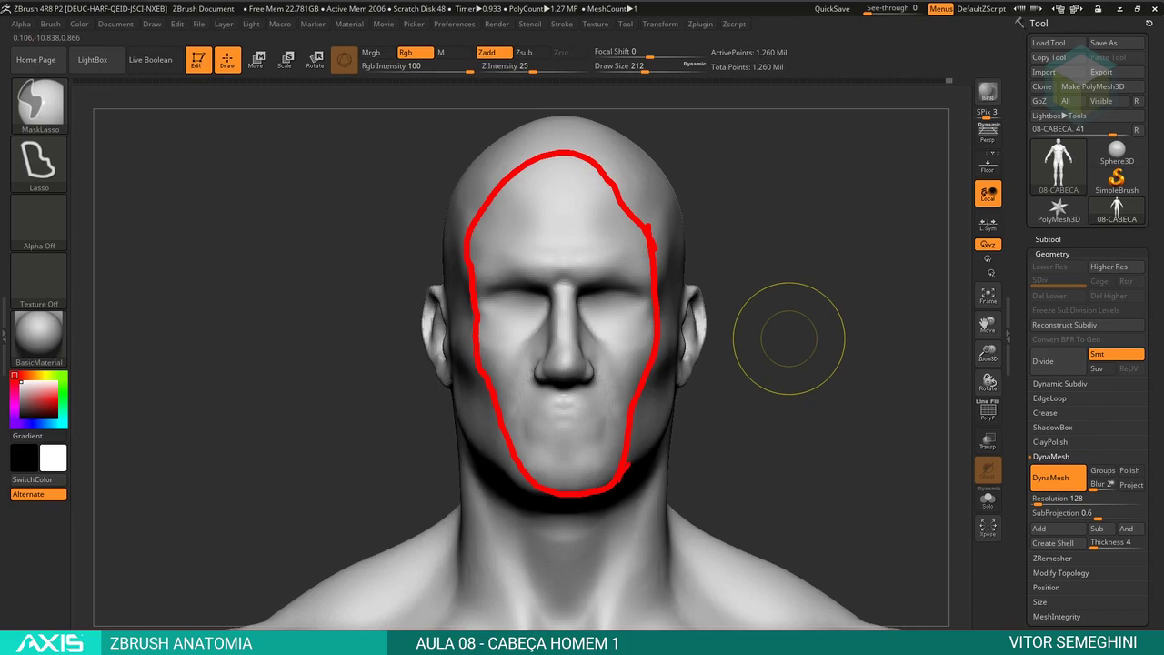
{"action": "left_click_drag", "start_coordinate": [626, 465], "coordinate": [676, 412]}
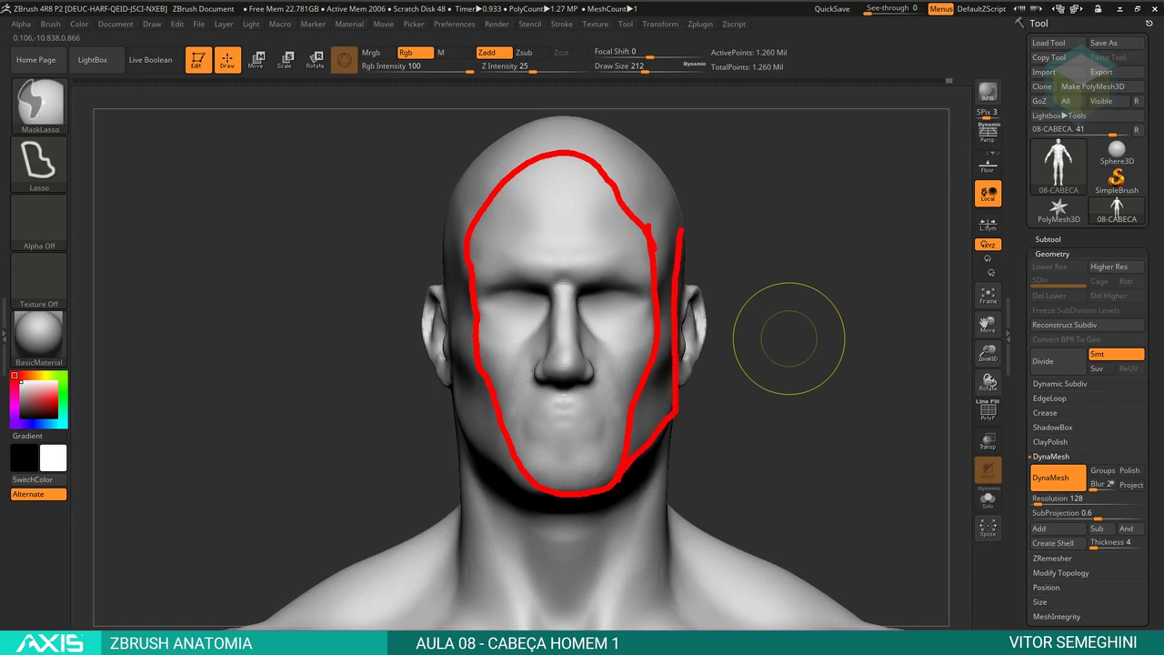
{"action": "left_click_drag", "start_coordinate": [642, 188], "coordinate": [589, 169]}
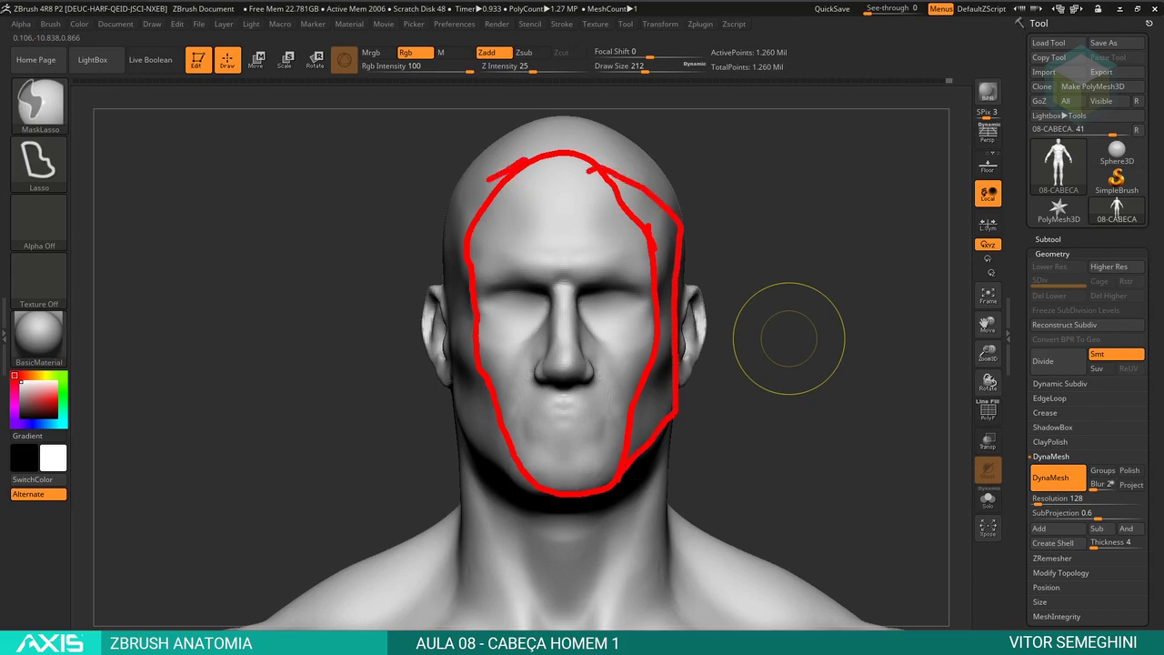
{"action": "left_click_drag", "start_coordinate": [445, 205], "coordinate": [448, 320]}
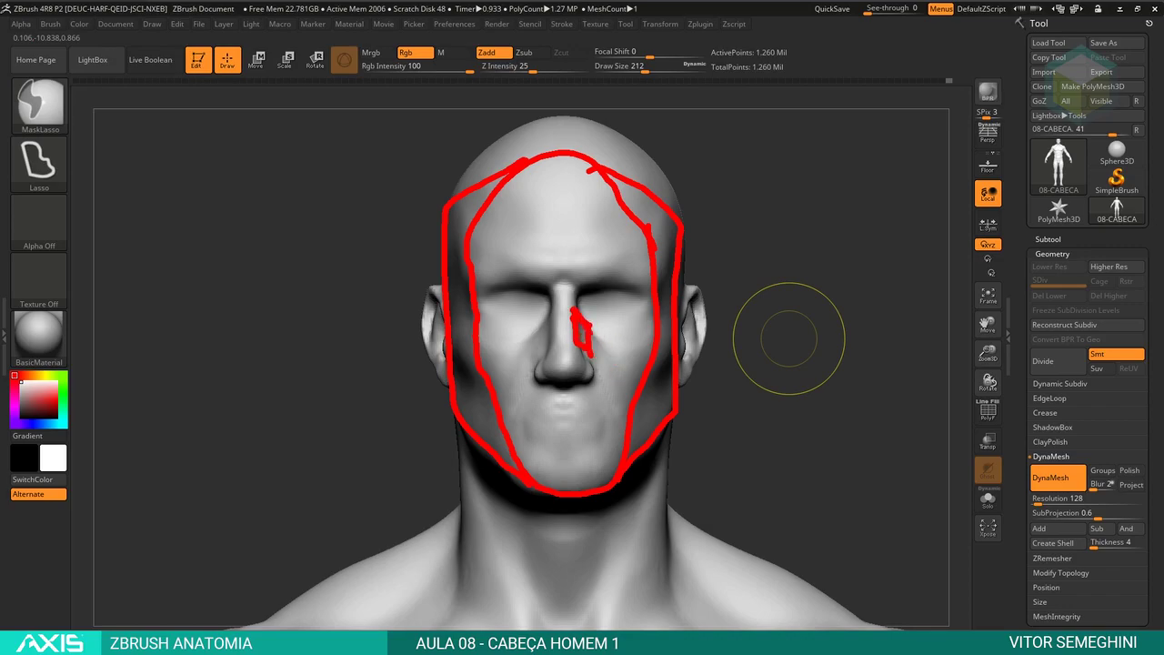
{"action": "mouse_move", "coordinate": [738, 225]}
{"action": "left_mouse_down"}
{"action": "mouse_move", "coordinate": [773, 167]}
{"action": "mouse_move", "coordinate": [828, 222]}
{"action": "left_mouse_up"}
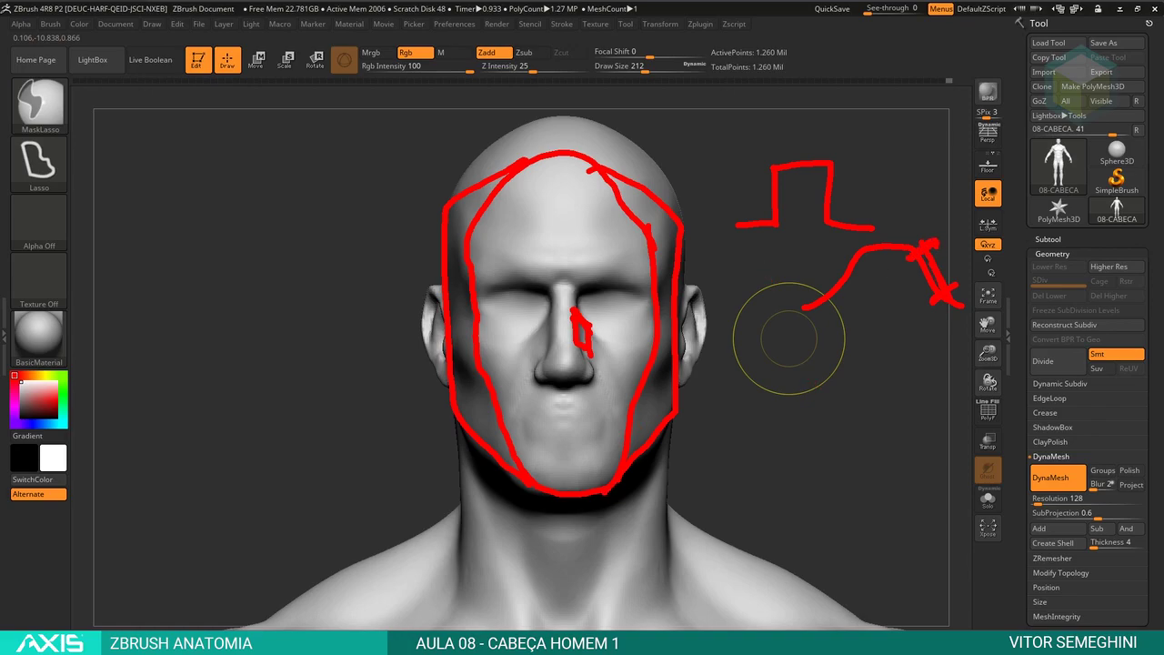
{"action": "left_click_drag", "start_coordinate": [680, 397], "coordinate": [688, 458]}
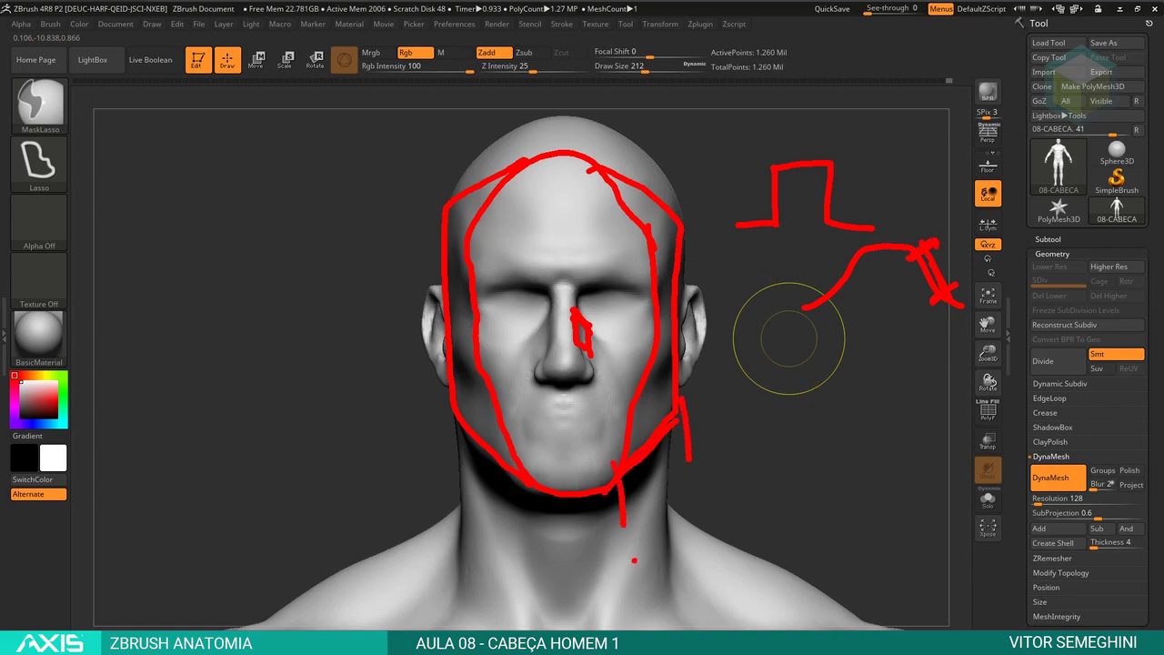
Step: Clear the red annotations and turn the head to a side profile
{"action": "key", "text": "Escape"}
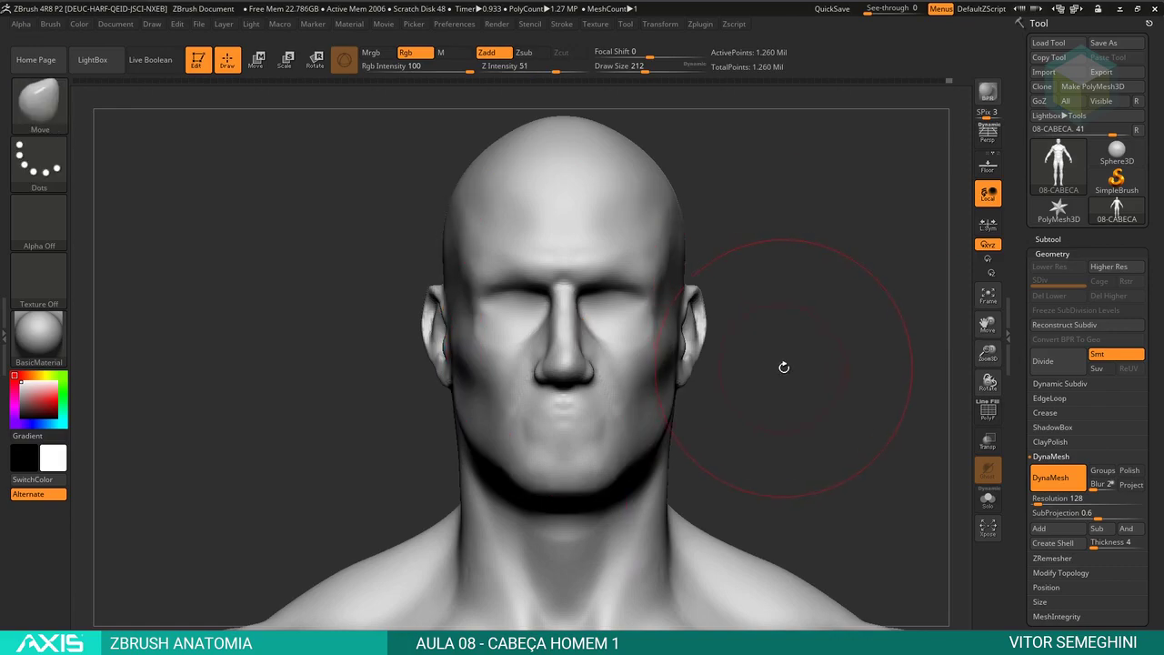
{"action": "mouse_move", "coordinate": [782, 366]}
{"action": "left_mouse_down"}
{"action": "mouse_move", "coordinate": [524, 384]}
{"action": "mouse_move", "coordinate": [755, 288]}
{"action": "mouse_move", "coordinate": [739, 282]}
{"action": "mouse_move", "coordinate": [744, 264]}
{"action": "mouse_move", "coordinate": [768, 272]}
{"action": "mouse_move", "coordinate": [796, 341]}
{"action": "left_mouse_up"}
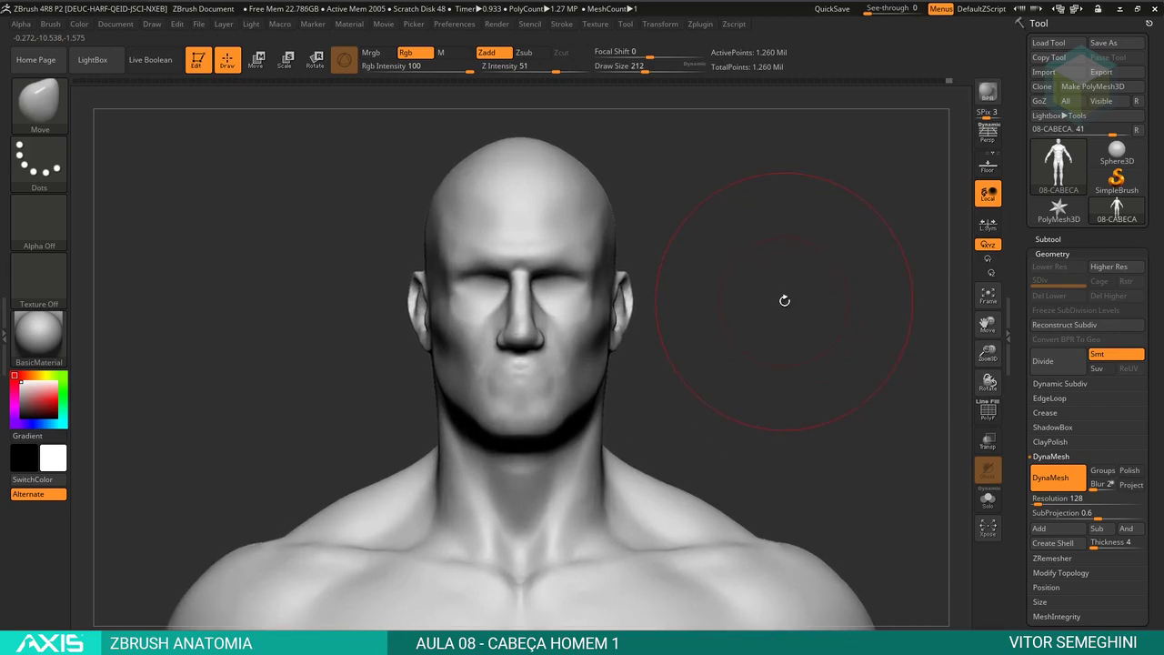